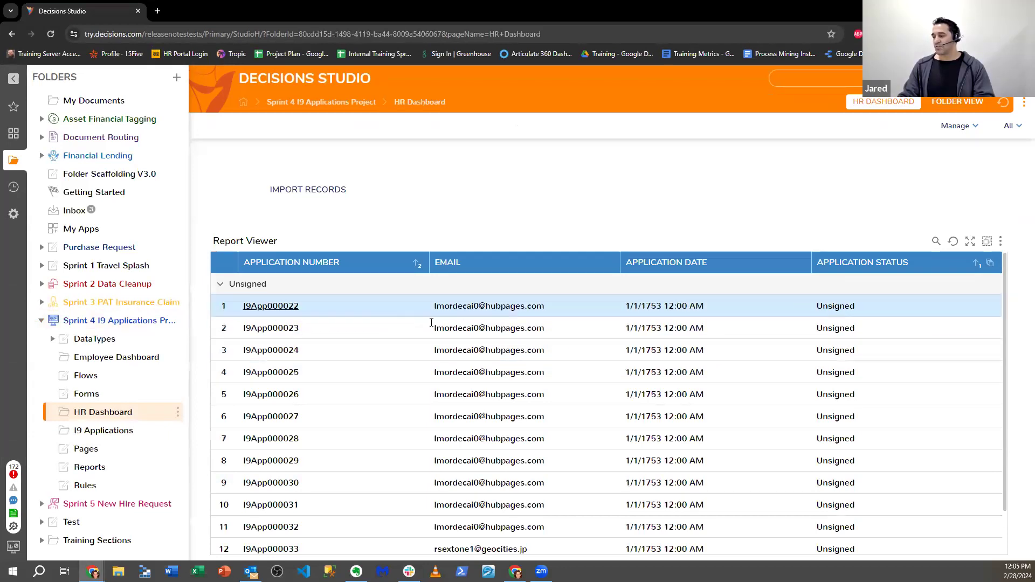
- Browse the I9 application records and the twelfth application's attached I-9 PDF
{"action": "left_click", "coordinate": [271, 306]}
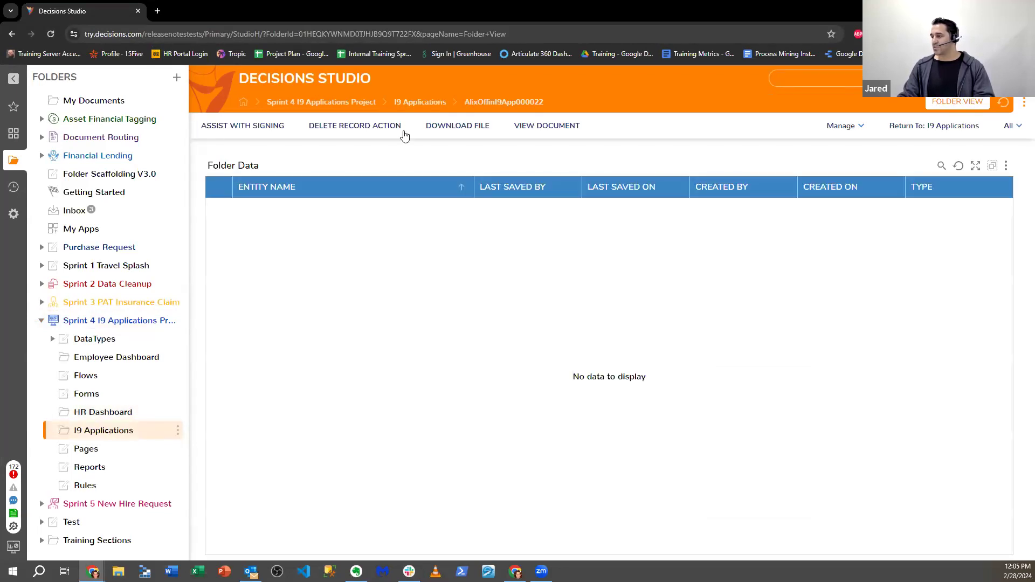
{"action": "left_click", "coordinate": [418, 103]}
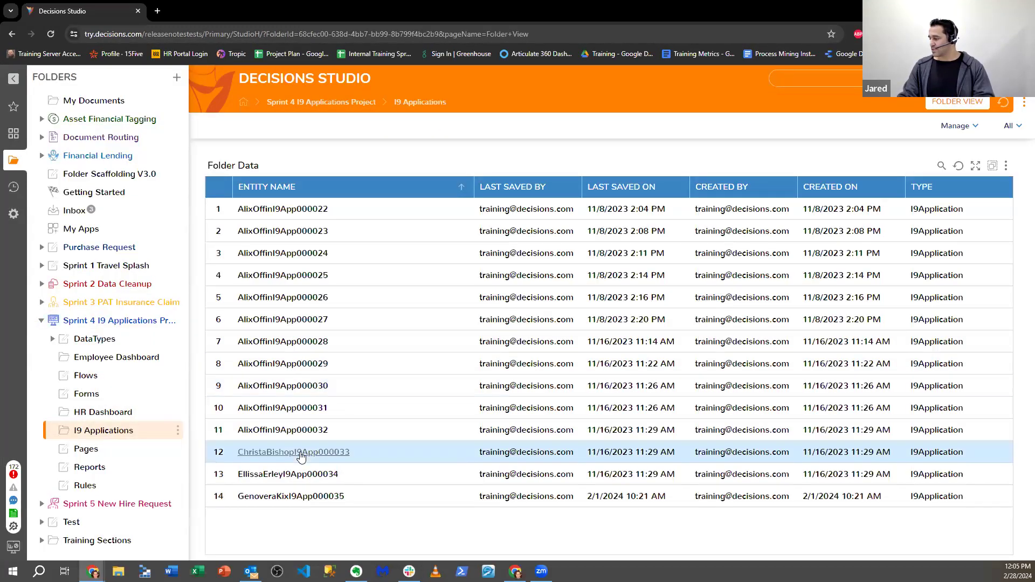
{"action": "left_click", "coordinate": [302, 455]}
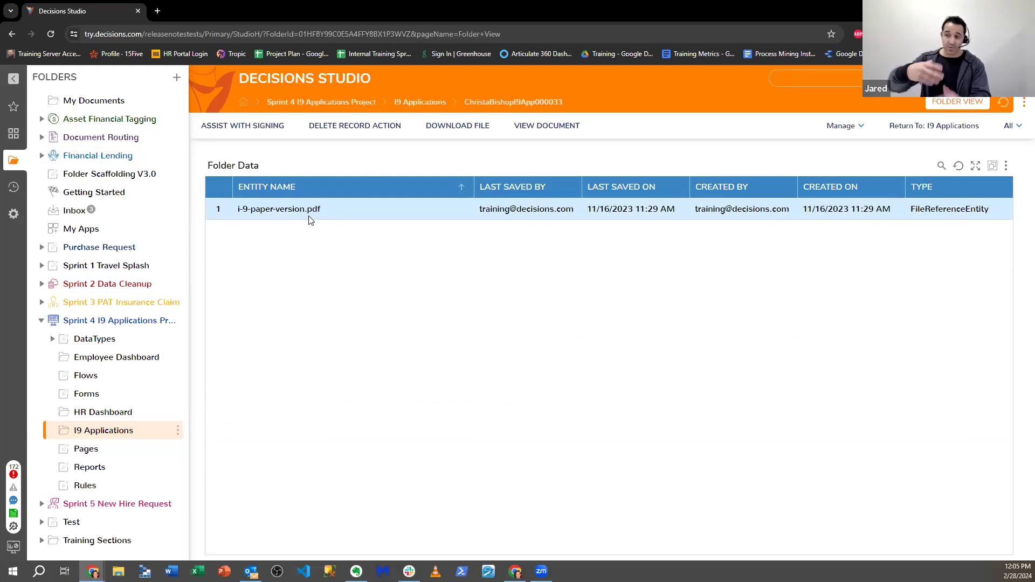
{"action": "right_click", "coordinate": [310, 219]}
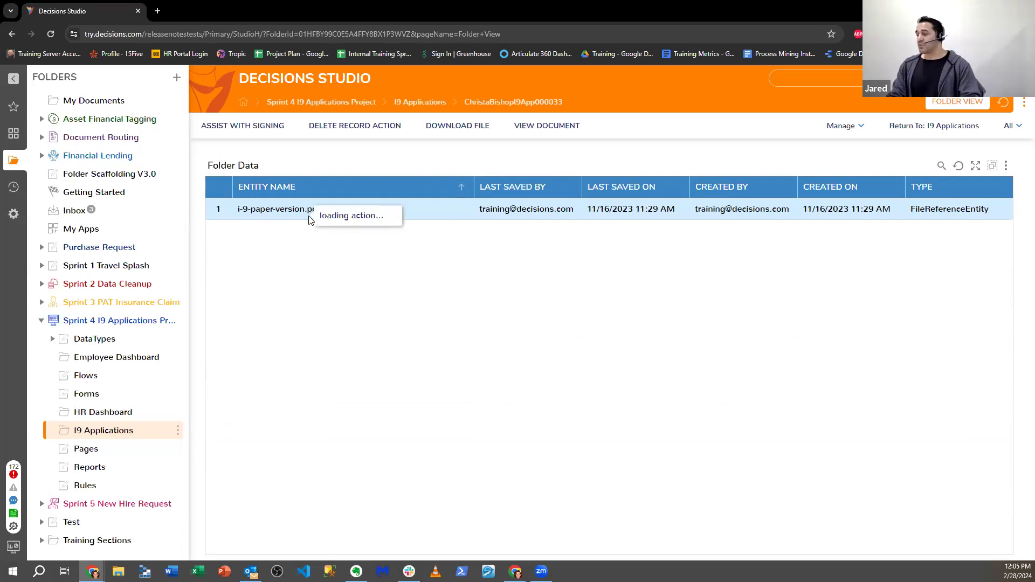
{"action": "left_click", "coordinate": [274, 321]}
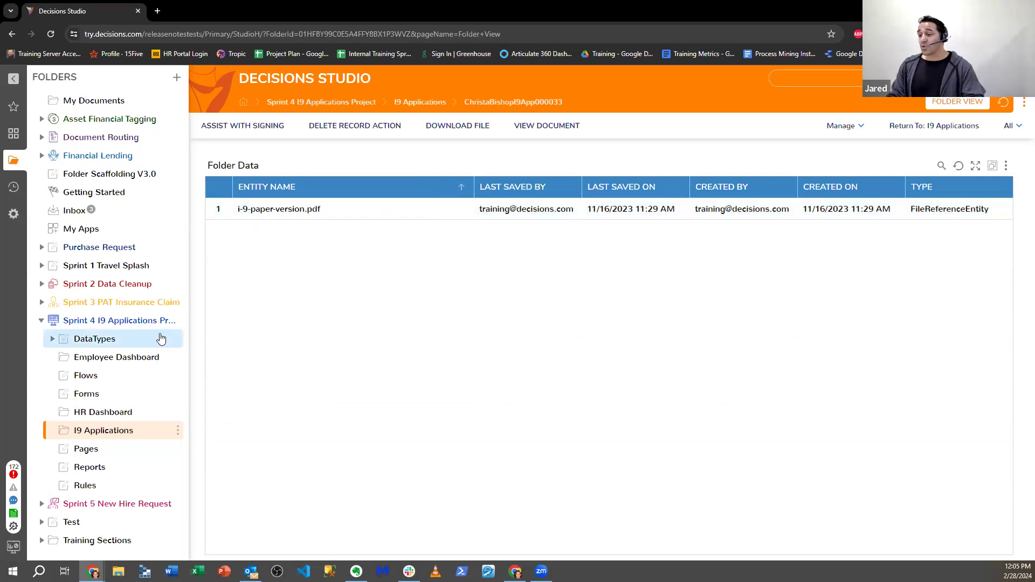
- From the HR Dashboard, try View Document on application row 11 and dismiss the download error
{"action": "left_click", "coordinate": [120, 410]}
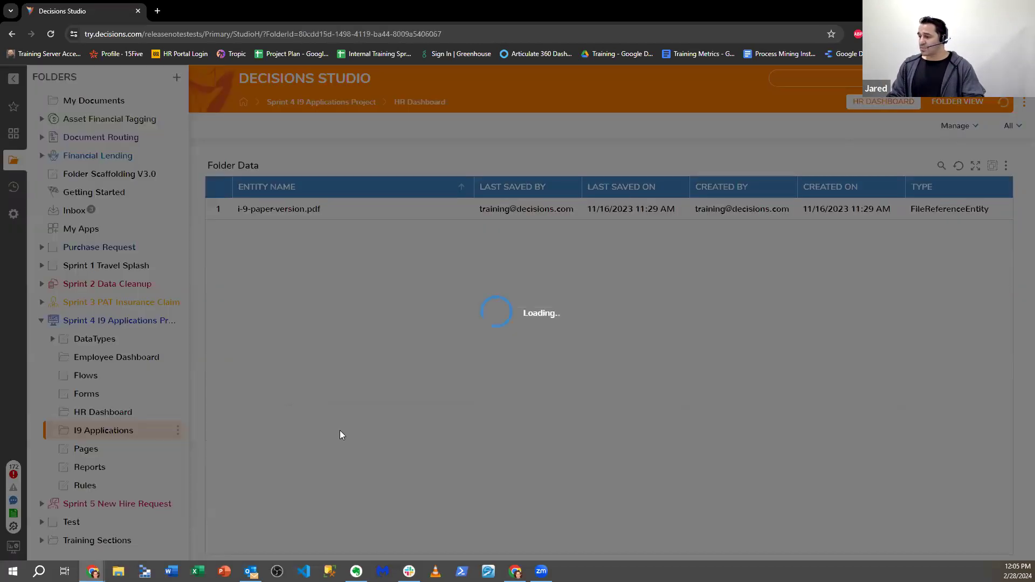
{"action": "scroll", "coordinate": [345, 389], "scroll_direction": "down", "scroll_amount": 1}
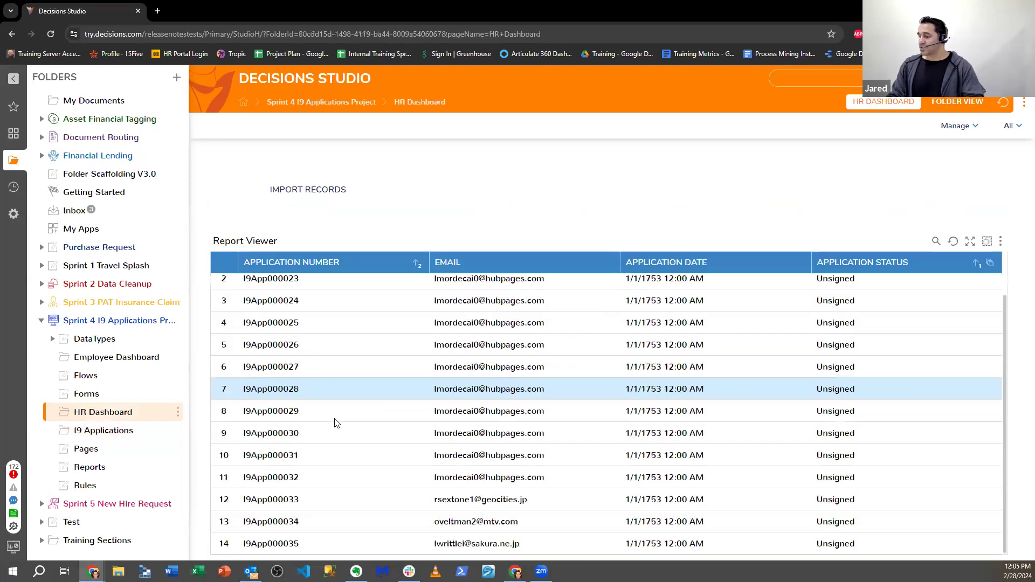
{"action": "right_click", "coordinate": [332, 472]}
{"action": "left_click", "coordinate": [379, 450]}
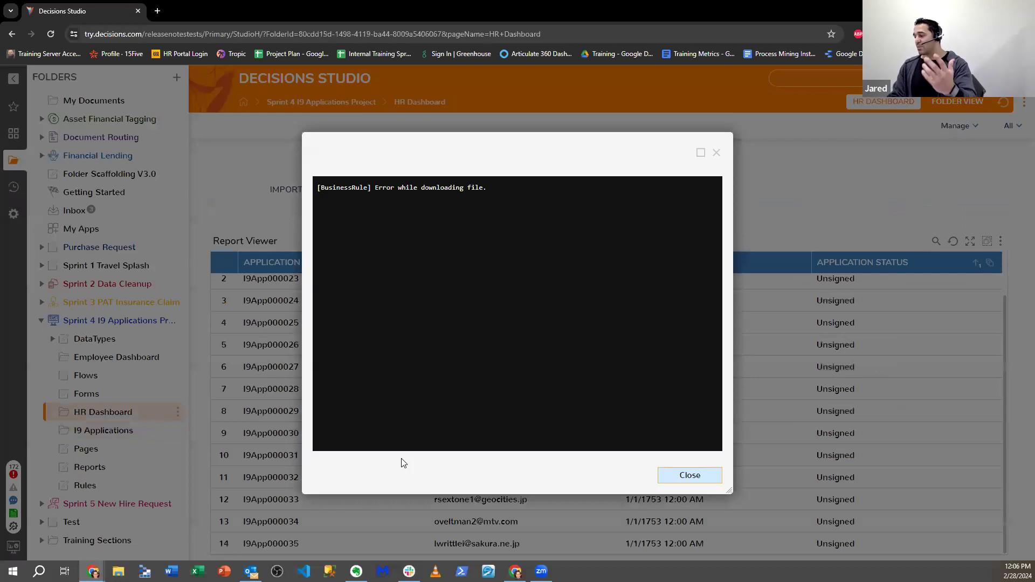
{"action": "left_click", "coordinate": [716, 152]}
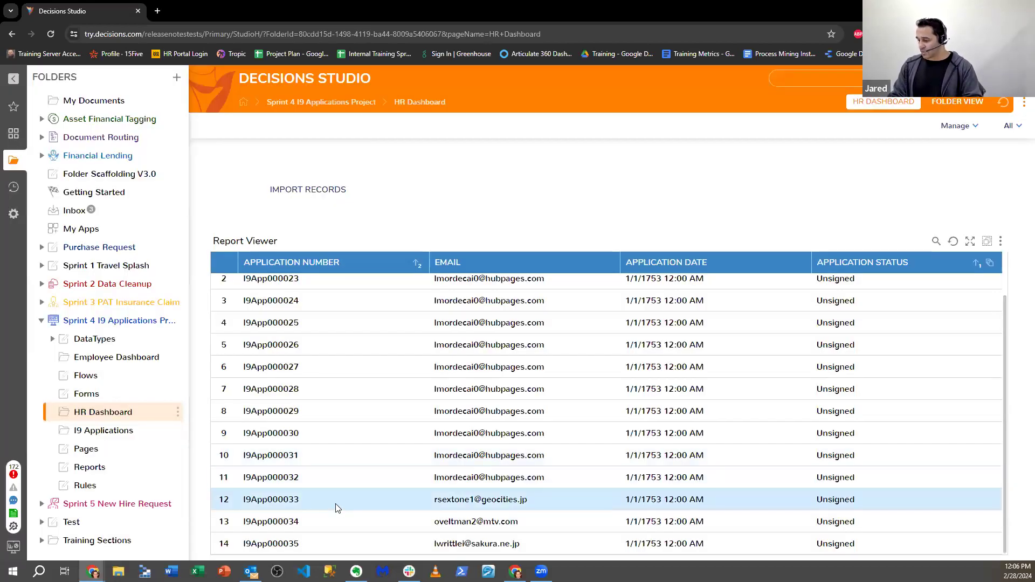
- Try View Document on another application row, again dismissing the download error
{"action": "right_click", "coordinate": [342, 528]}
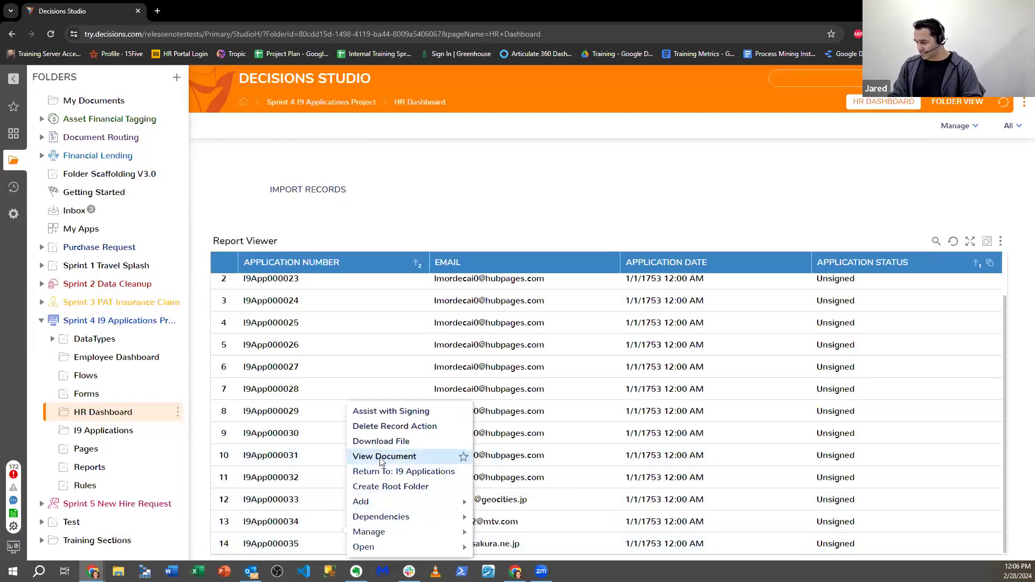
{"action": "left_click", "coordinate": [388, 458]}
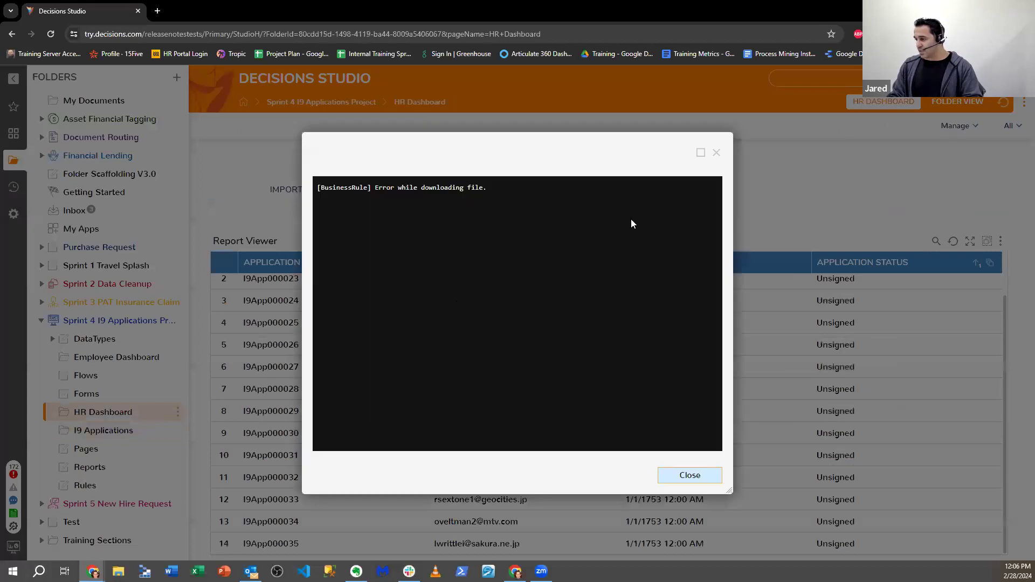
{"action": "left_click", "coordinate": [710, 155]}
- Load the local Decisions Studio server at localhost:8083 in a new browser tab
{"action": "left_click", "coordinate": [157, 11]}
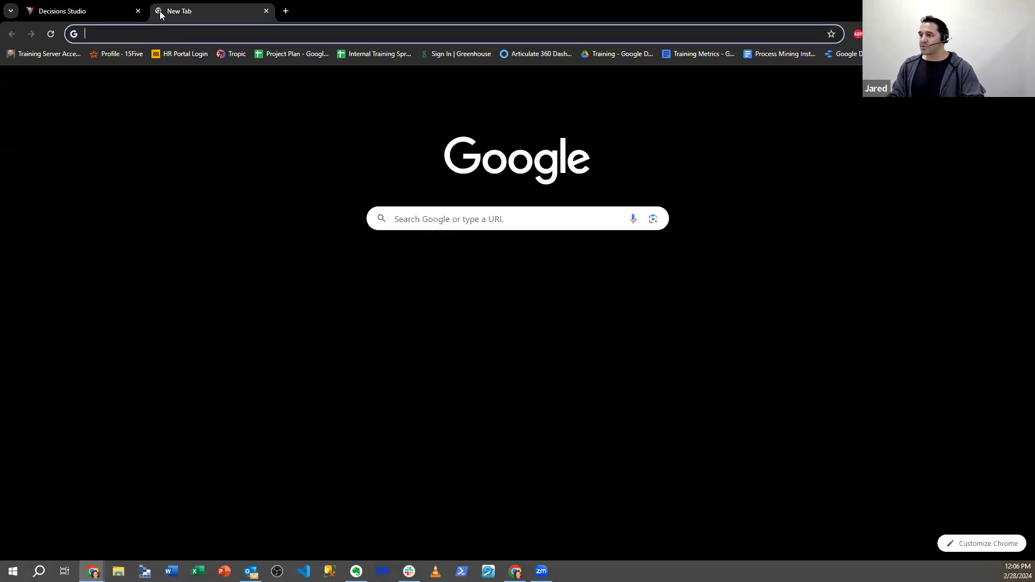
{"action": "left_click", "coordinate": [174, 31]}
{"action": "type", "text": "localhost:8083"}
{"action": "key", "text": "Return"}
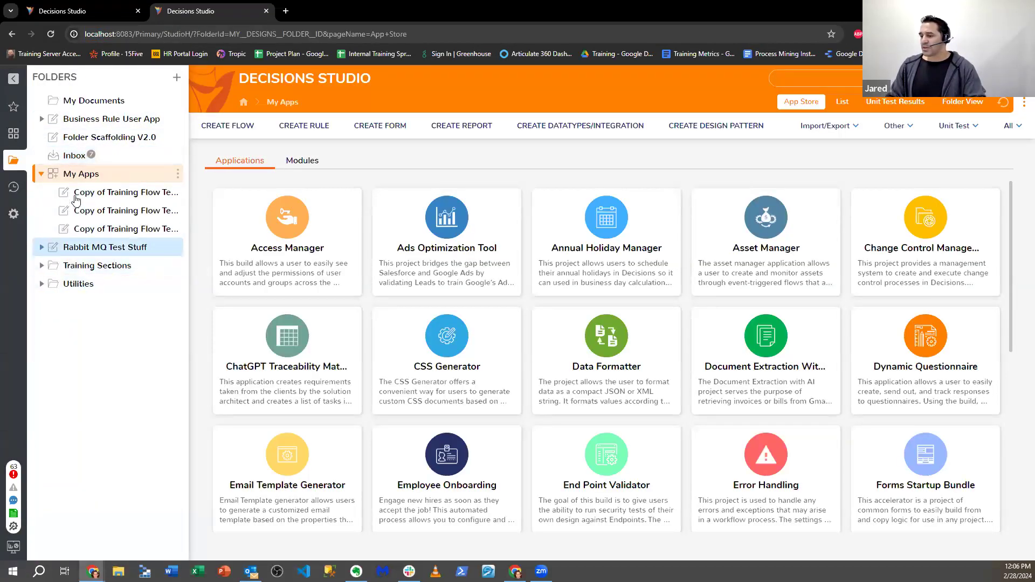
- Run the Project Scaffolding Flow to generate a 'File Stuff' project with all folders selected
{"action": "left_click", "coordinate": [133, 143]}
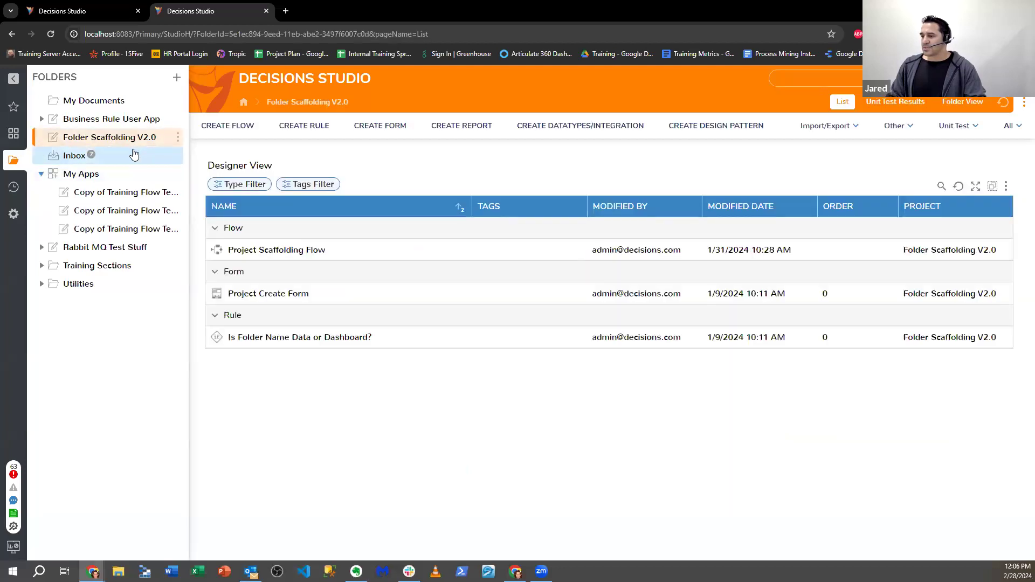
{"action": "right_click", "coordinate": [288, 249]}
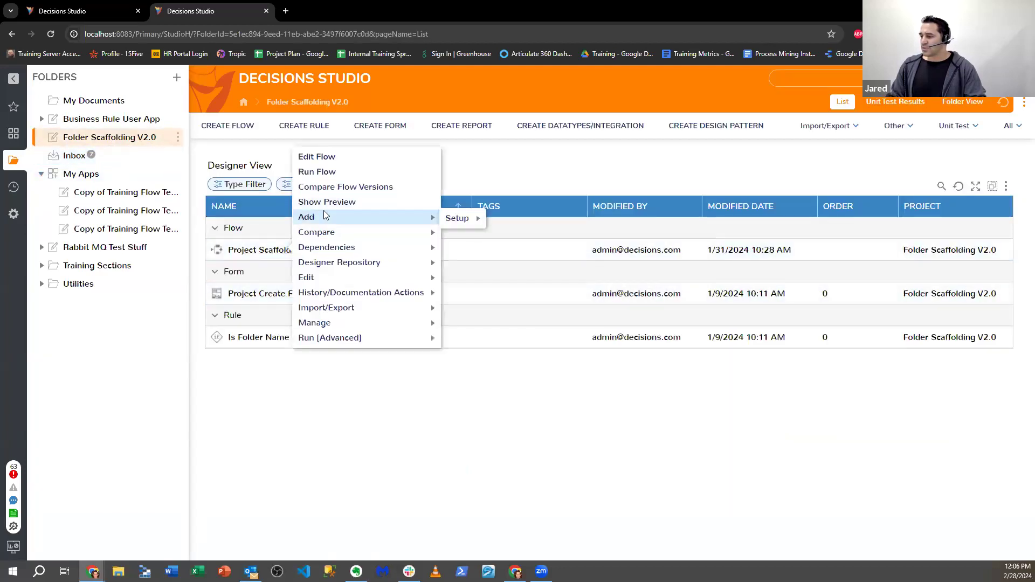
{"action": "left_click", "coordinate": [318, 171]}
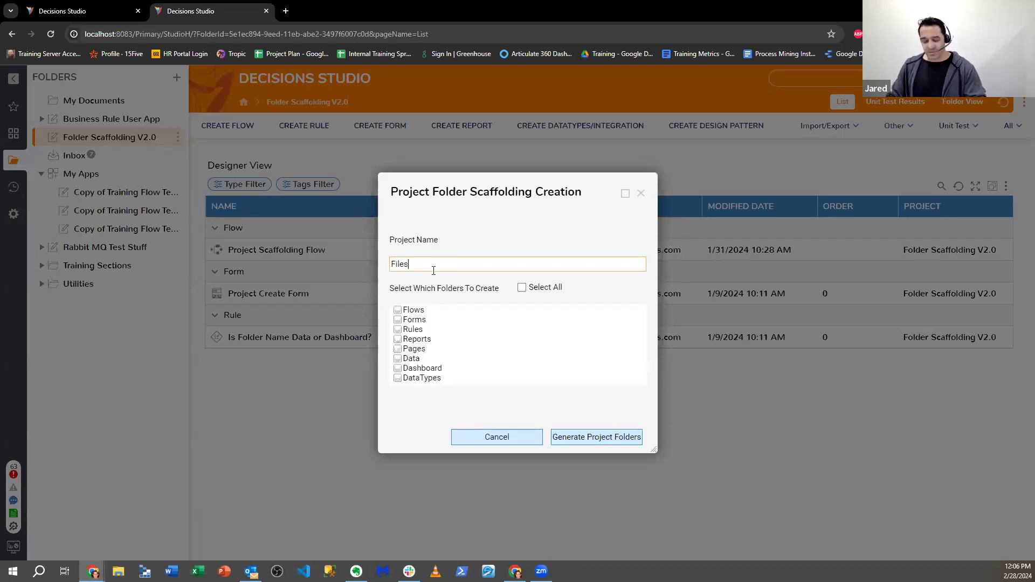
{"action": "type", "text": "File Stuff"}
{"action": "left_click", "coordinate": [522, 288]}
{"action": "left_click", "coordinate": [591, 438]}
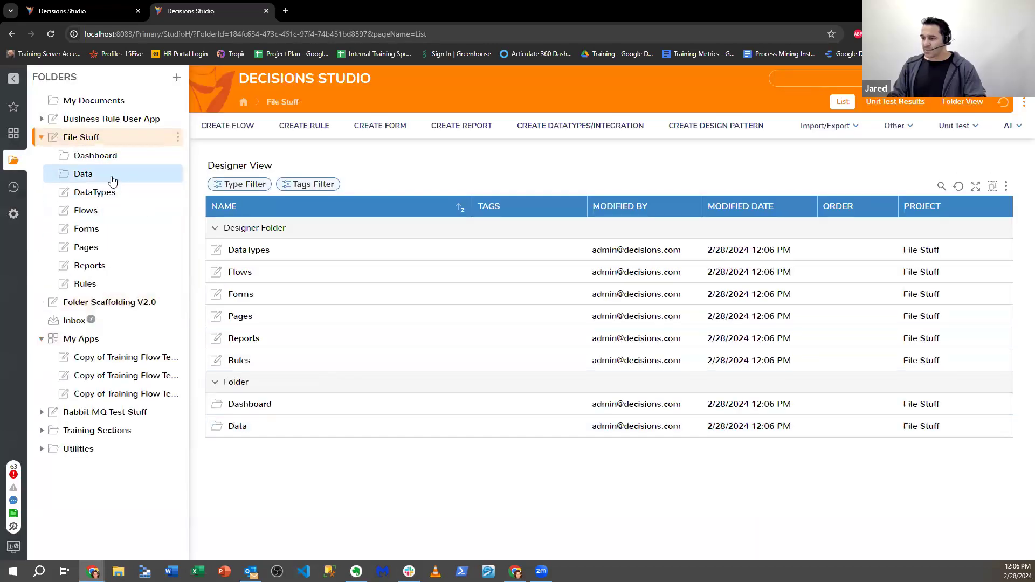
- Upload Philsophical Text.txt and logsearch.txt into the Data folder as documents
{"action": "left_click", "coordinate": [86, 174]}
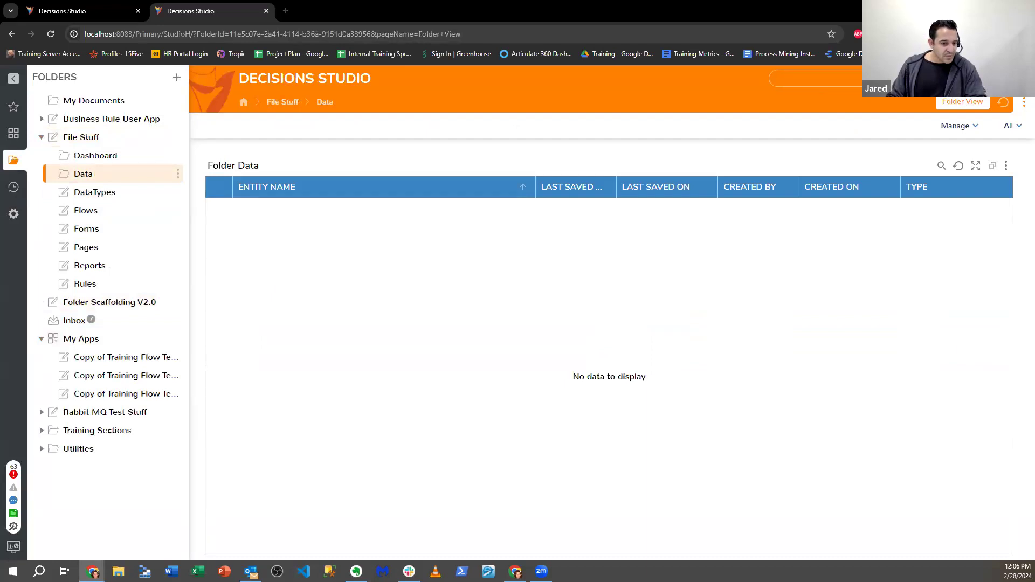
{"action": "left_click_drag", "start_coordinate": [53, 380], "coordinate": [595, 307]}
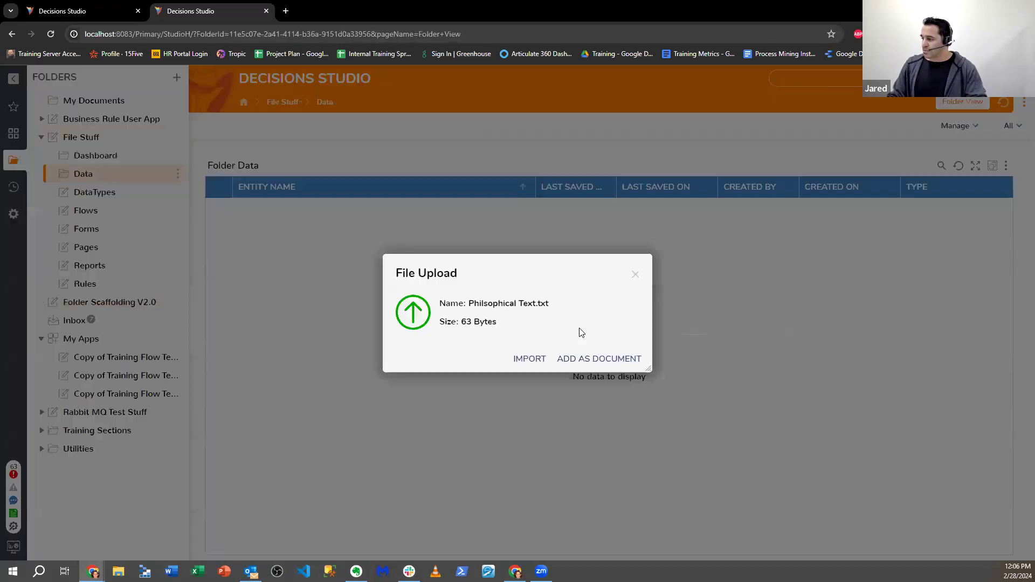
{"action": "left_click", "coordinate": [603, 358]}
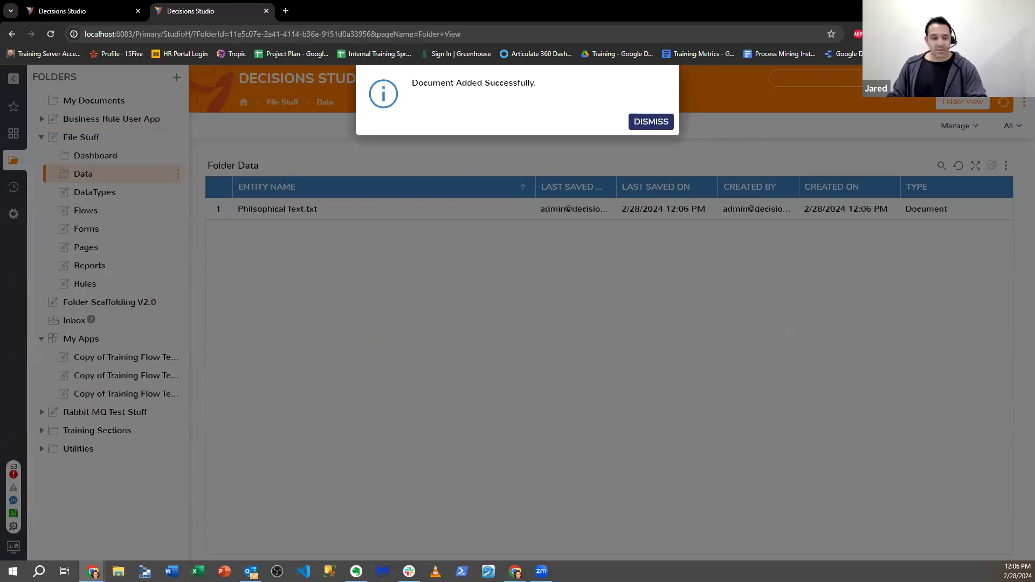
{"action": "left_click", "coordinate": [651, 123]}
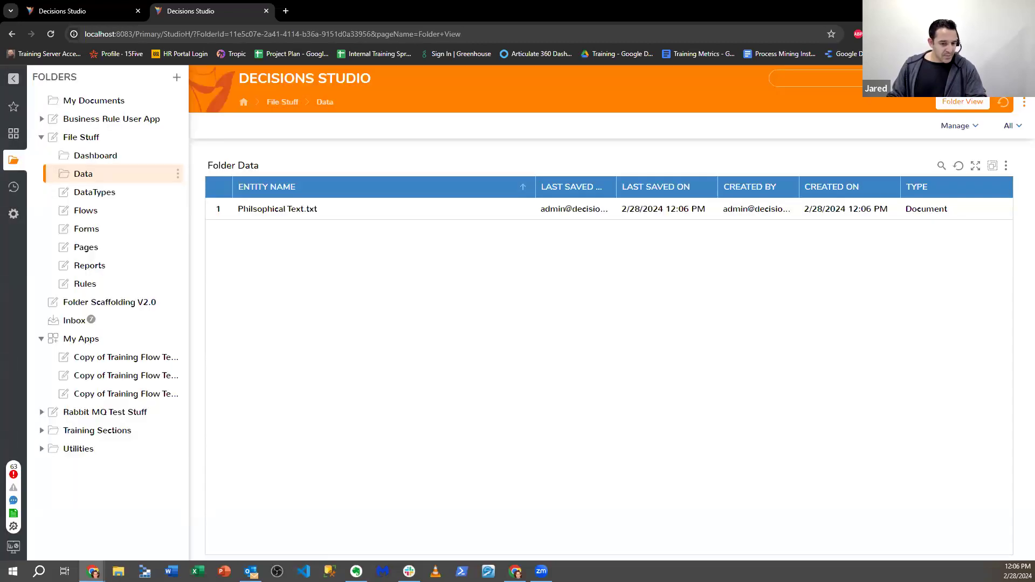
{"action": "left_click_drag", "start_coordinate": [52, 379], "coordinate": [384, 360]}
{"action": "left_click", "coordinate": [603, 358]}
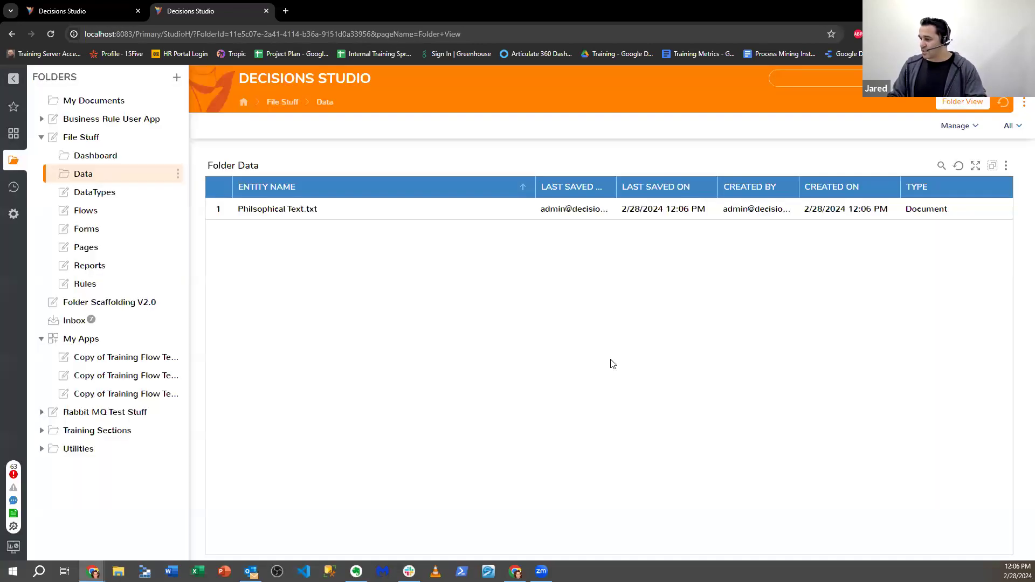
{"action": "left_click", "coordinate": [652, 122]}
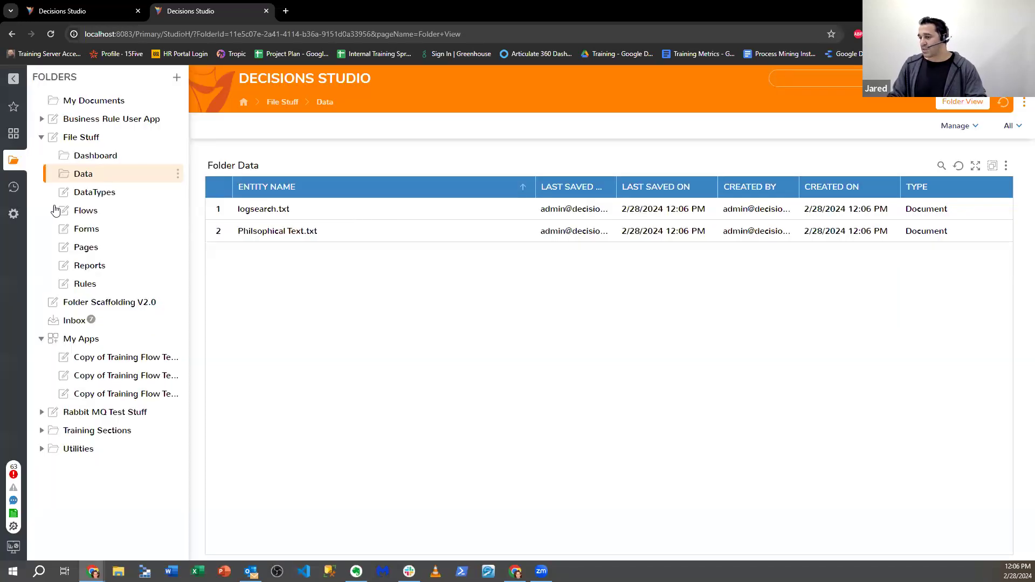
- Add I-9-paper-version (1).pdf from the file browser to the Data folder as a document
{"action": "left_click", "coordinate": [91, 213]}
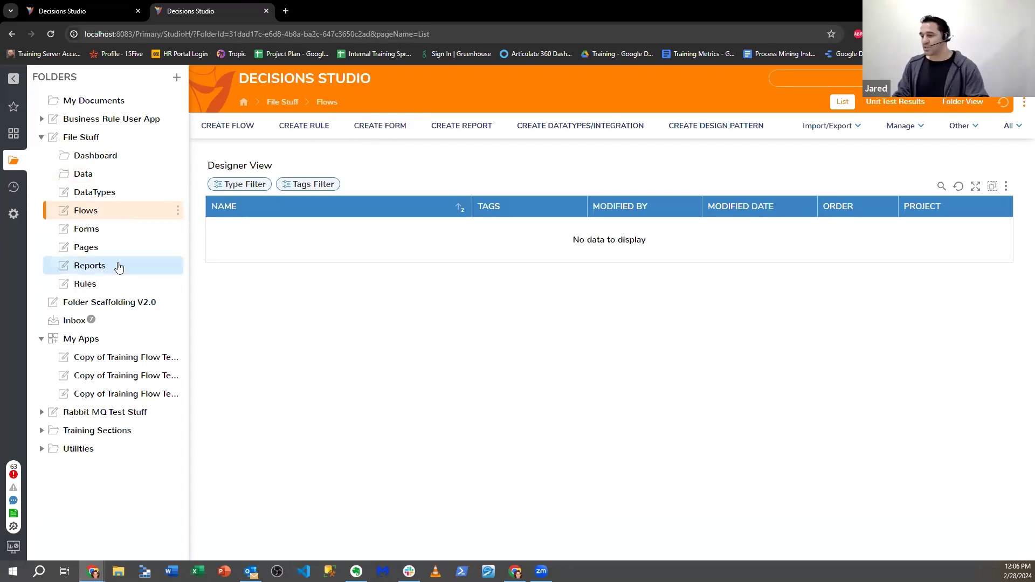
{"action": "left_click", "coordinate": [121, 174]}
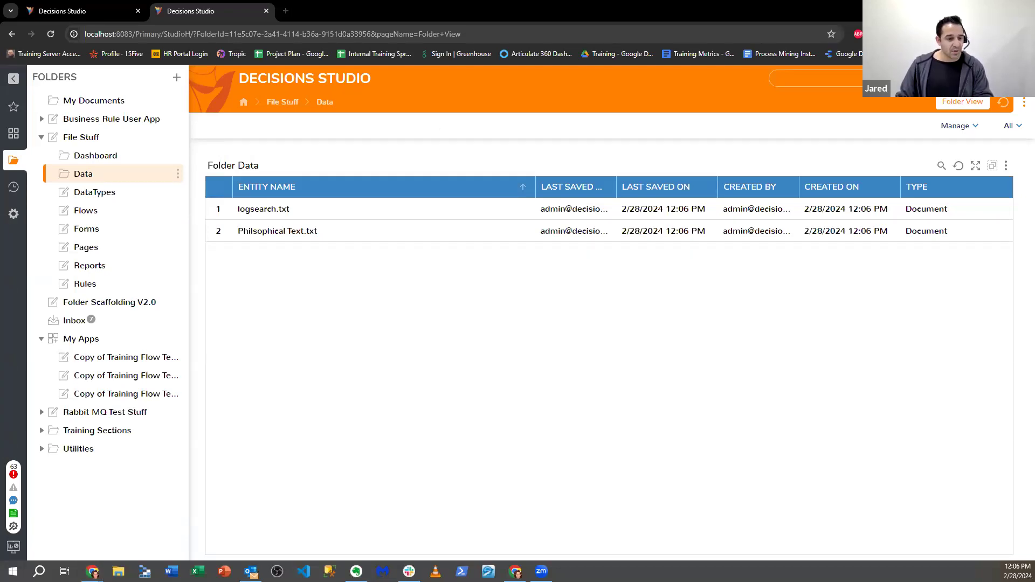
{"action": "key", "text": "super+e"}
{"action": "left_click_drag", "start_coordinate": [619, 131], "coordinate": [0, 132]}
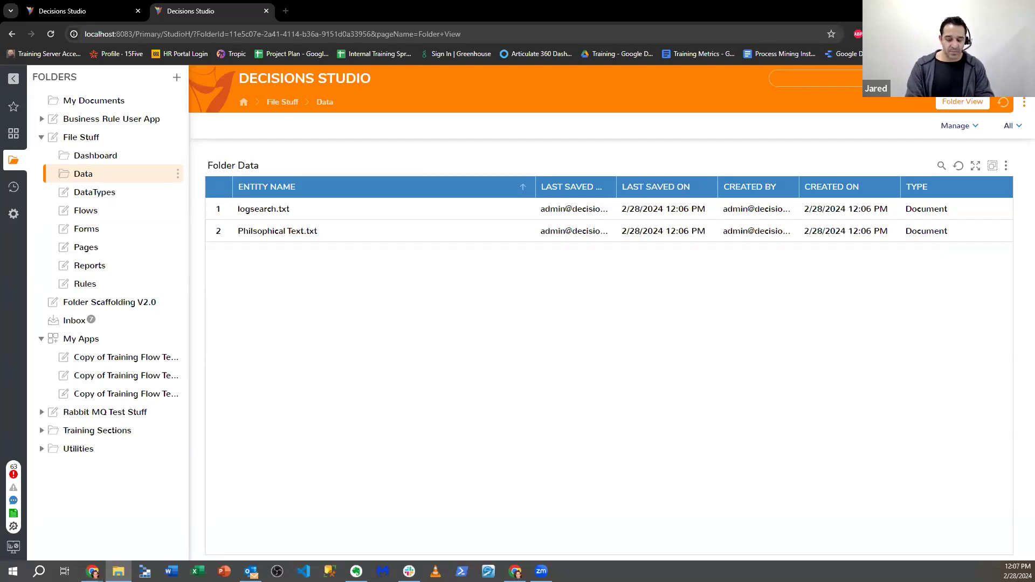
{"action": "left_click_drag", "start_coordinate": [358, 337], "coordinate": [539, 344]}
{"action": "left_click", "coordinate": [599, 360]}
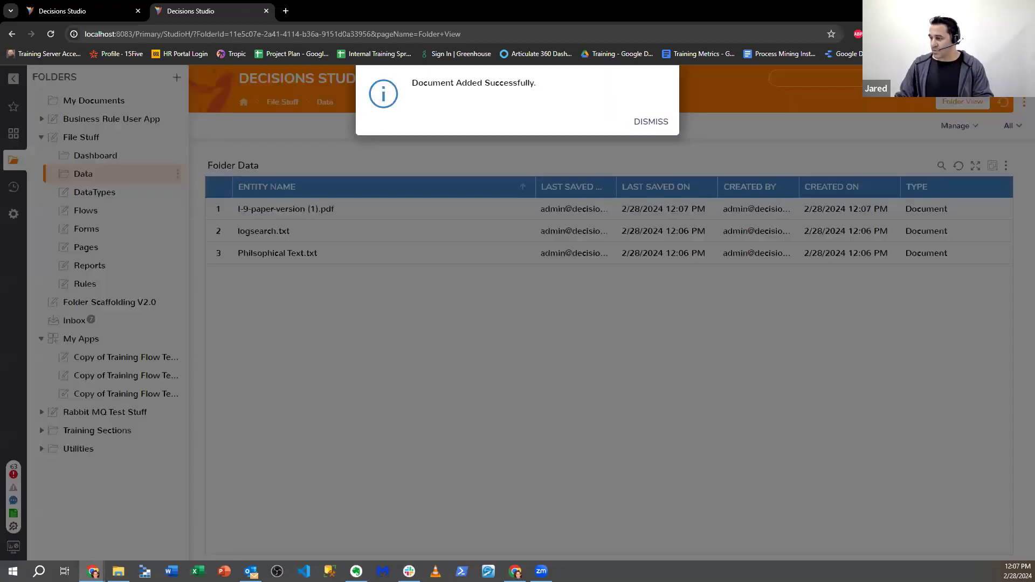
{"action": "left_click", "coordinate": [652, 121]}
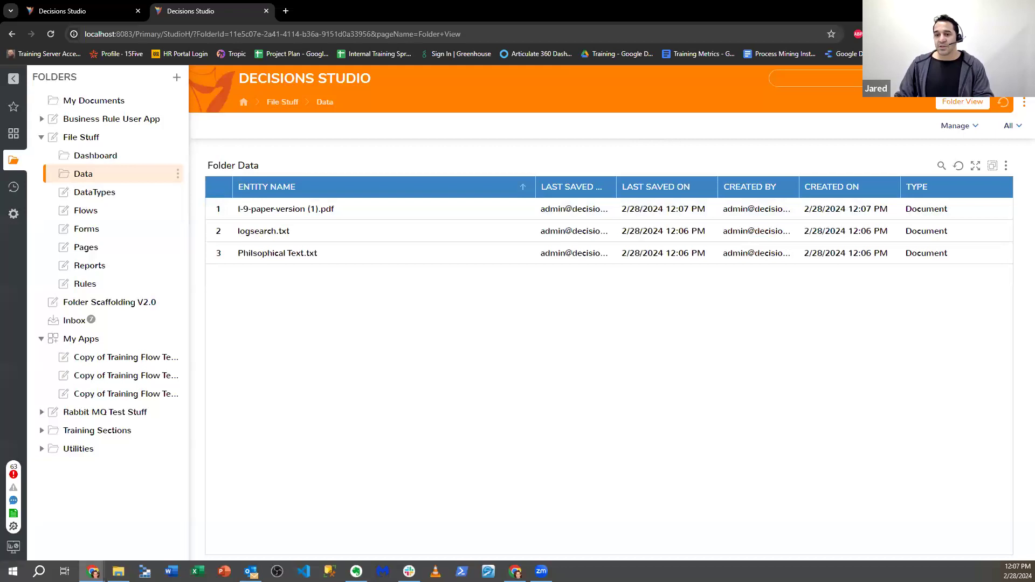
{"action": "left_click", "coordinate": [116, 214]}
- Create the 'Display User Documents' flow and add a Show Form step after the start
{"action": "left_click", "coordinate": [238, 125]}
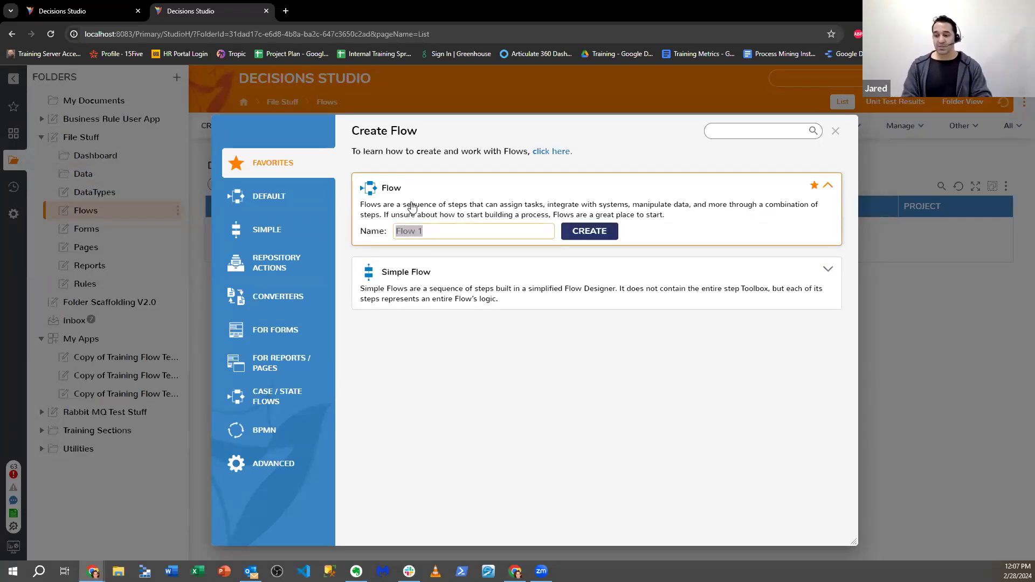
{"action": "type", "text": "D"}
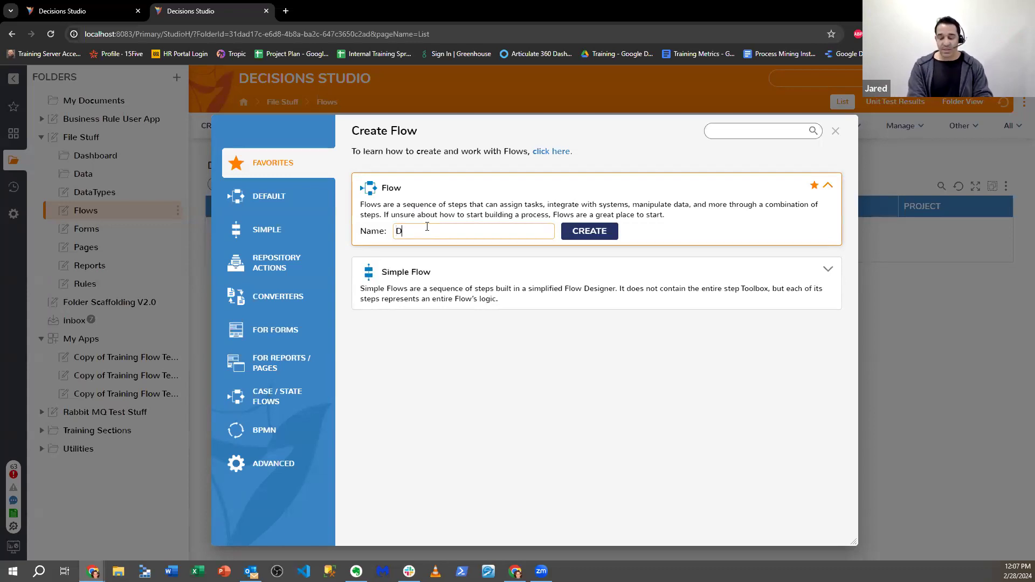
{"action": "type", "text": "isplay User Do"}
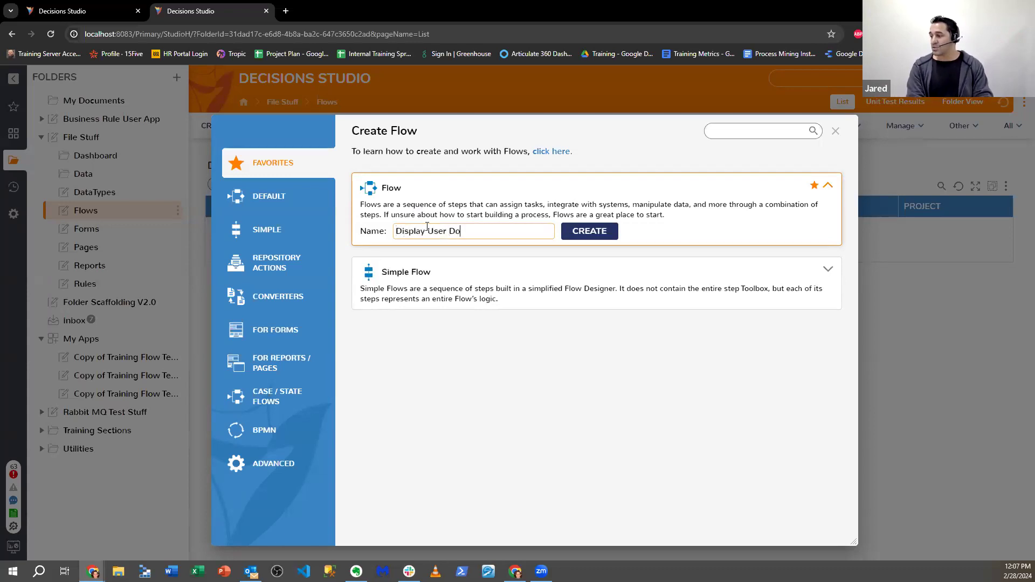
{"action": "type", "text": "cuments"}
{"action": "key", "text": "Return"}
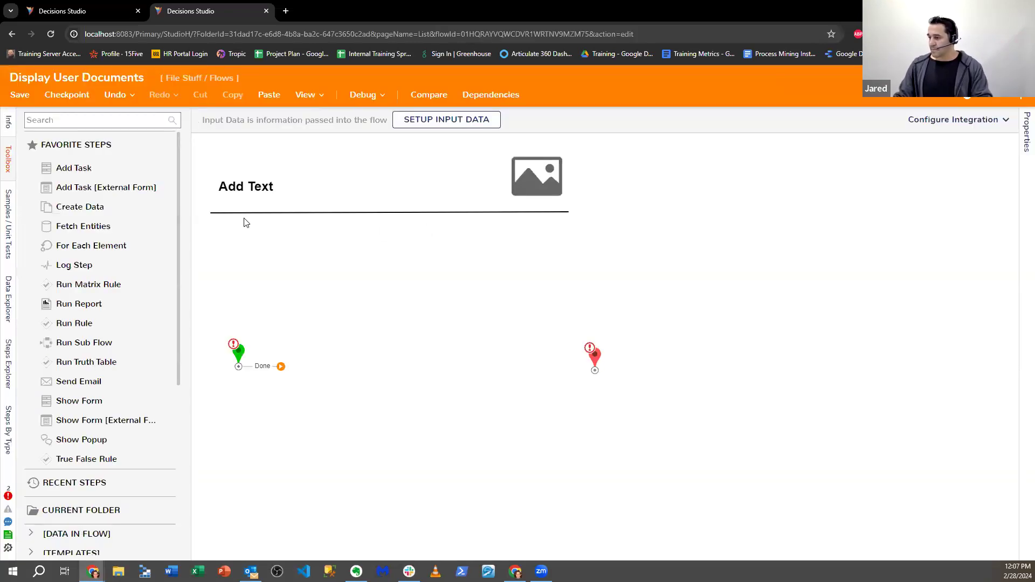
{"action": "left_click", "coordinate": [97, 121]}
{"action": "type", "text": "Show Form"}
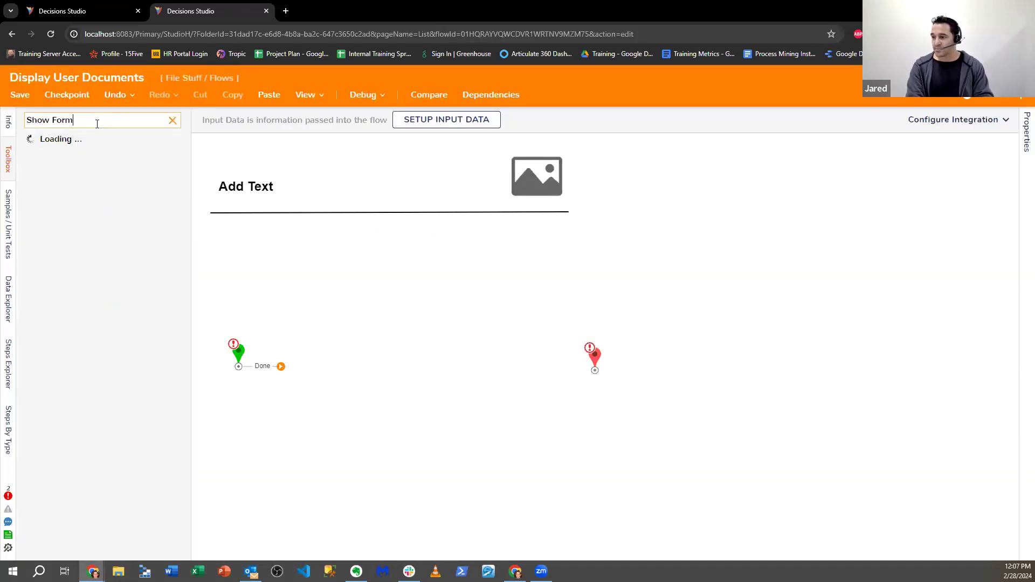
{"action": "left_click_drag", "start_coordinate": [104, 179], "coordinate": [359, 371]}
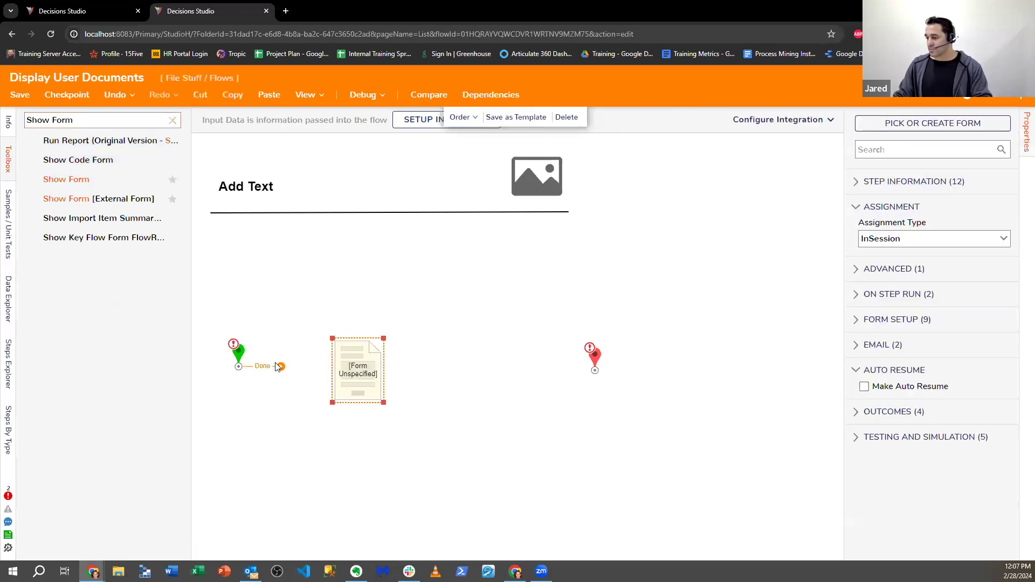
- Create a new standard form named 'View Doc Form' for the Show Form step
{"action": "left_click", "coordinate": [923, 129]}
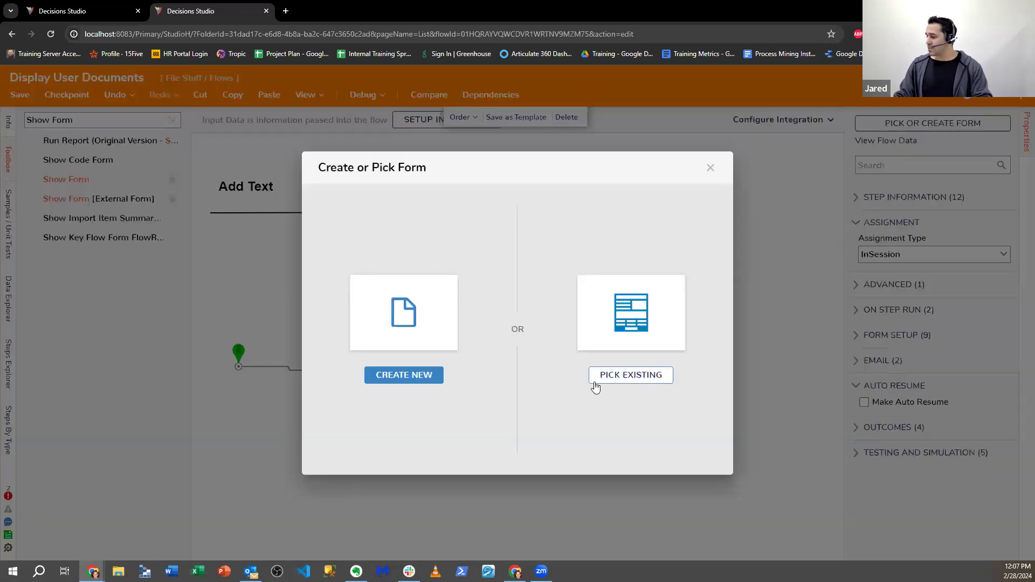
{"action": "left_click", "coordinate": [411, 380]}
{"action": "left_click", "coordinate": [419, 254]}
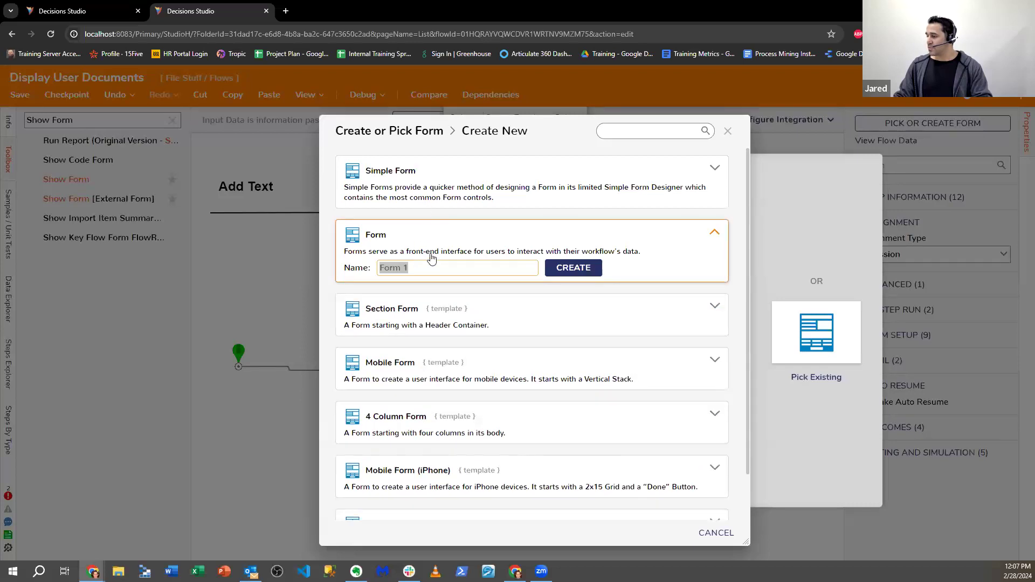
{"action": "type", "text": "Doicume"}
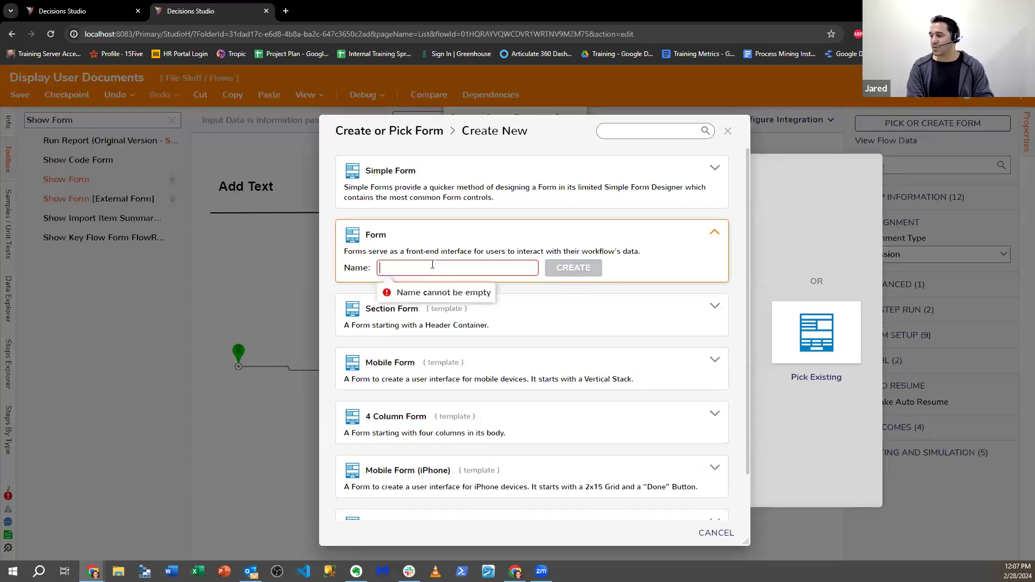
{"action": "type", "text": "View Doc For"}
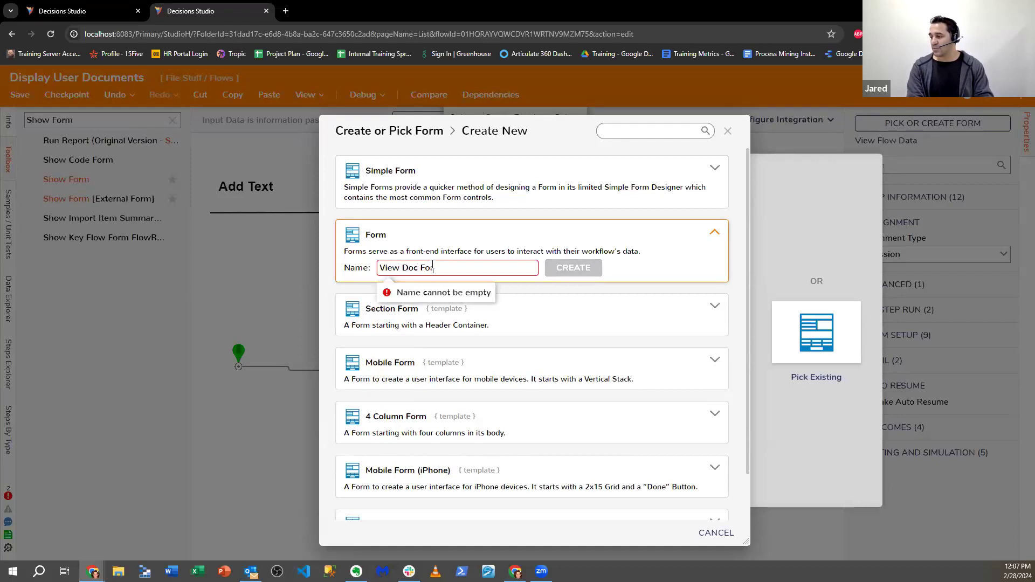
{"action": "type", "text": "m"}
{"action": "left_click", "coordinate": [573, 270]}
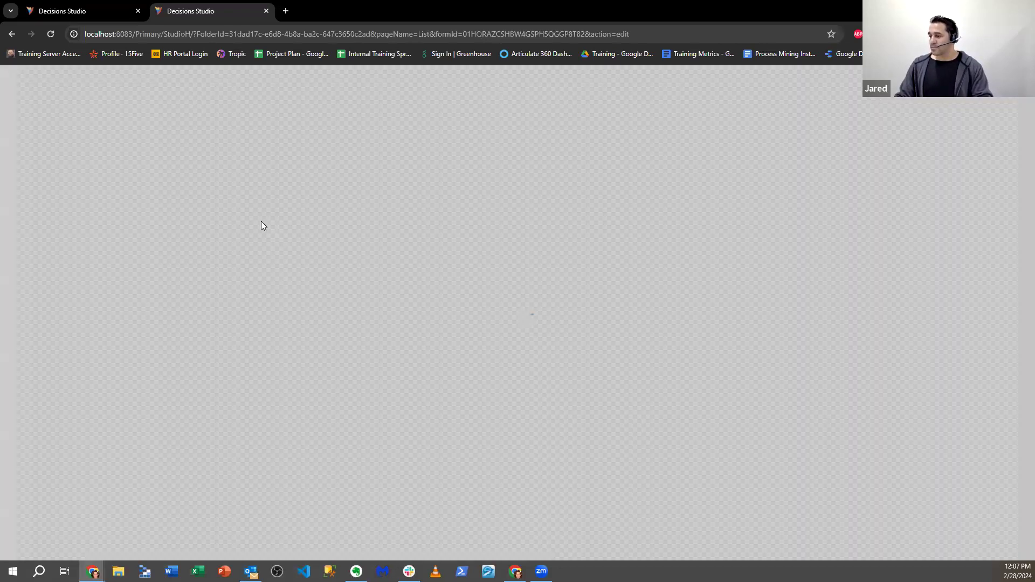
- Search the View Doc Form's control toolbox for 'Docume' to find the document viewer
{"action": "left_click", "coordinate": [120, 120]}
{"action": "type", "text": "D"}
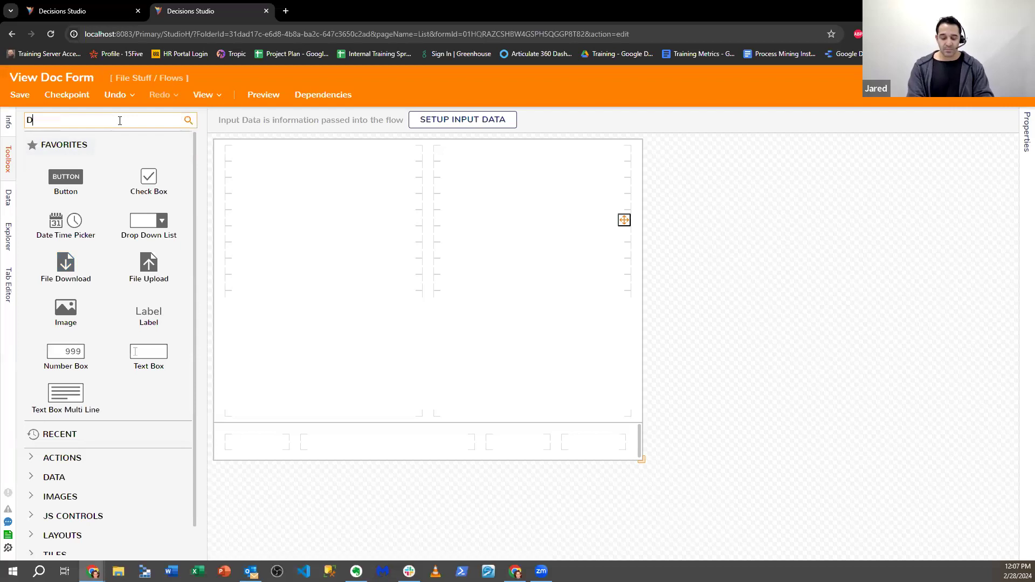
{"action": "type", "text": "ocument Viwer"}
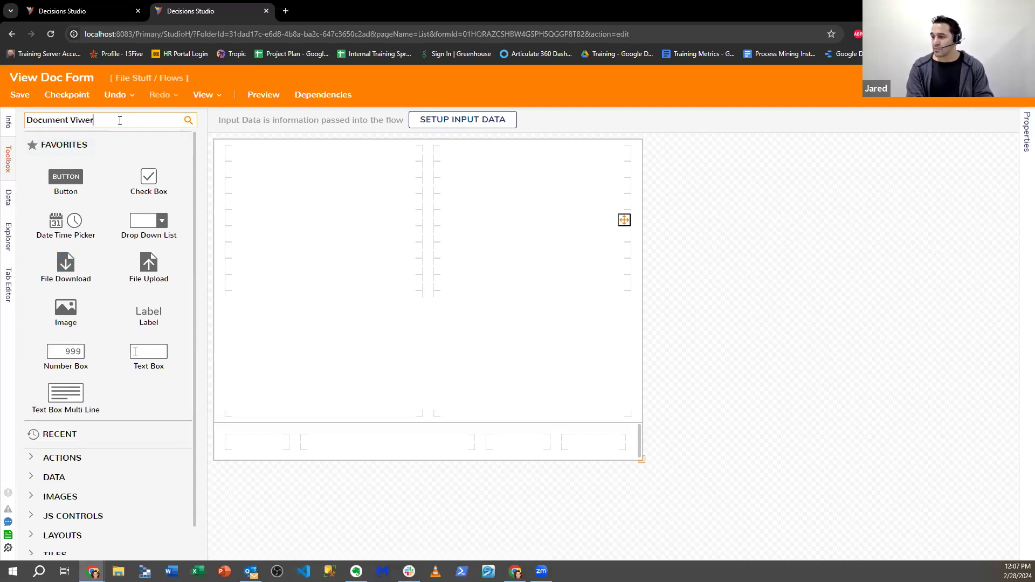
{"action": "key", "text": "Return"}
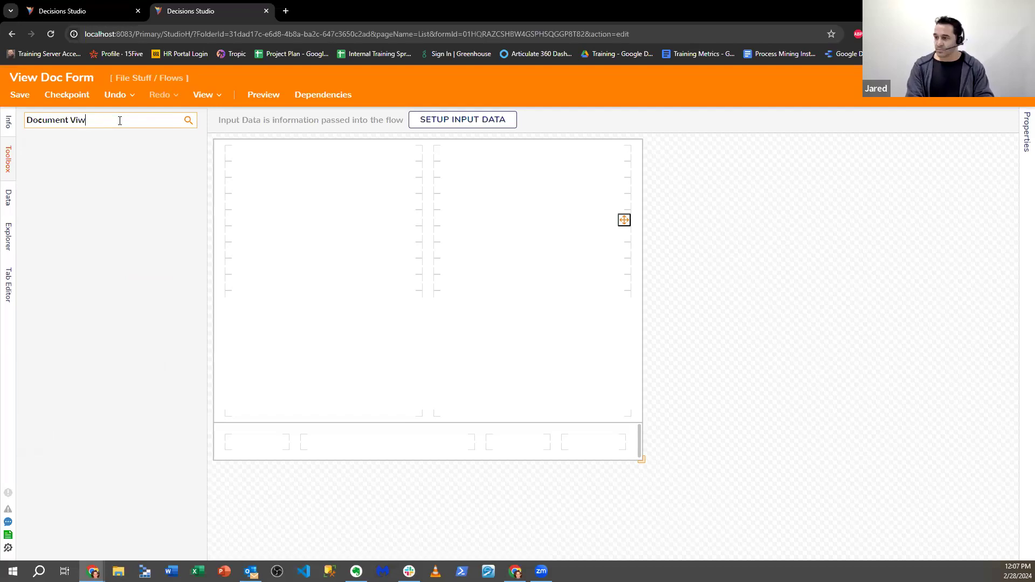
- Place a Document Viewer on View Doc Form and extend it three rows up and three rows down
{"action": "type", "text": "wer"}
{"action": "key", "text": "Return"}
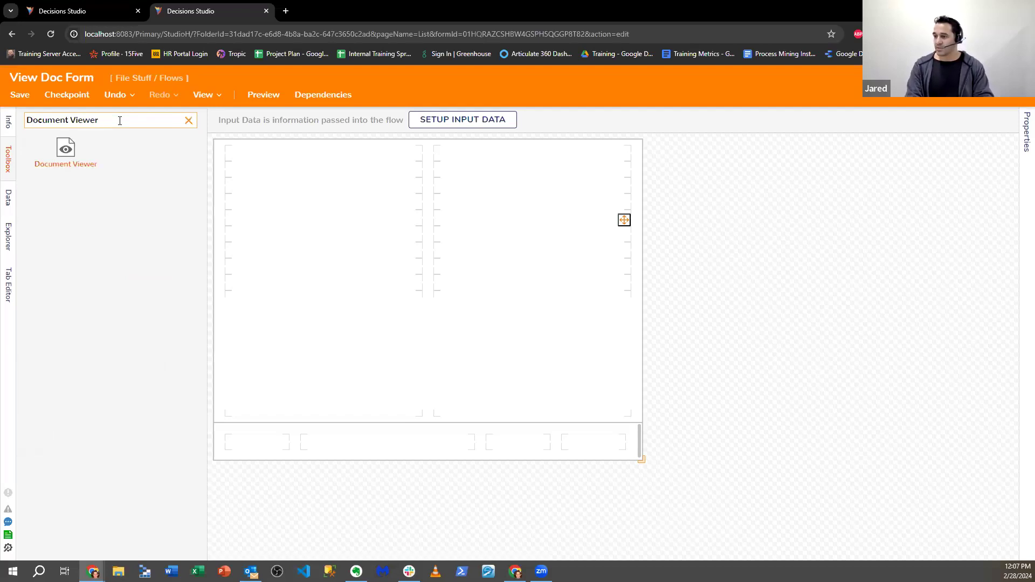
{"action": "left_click_drag", "start_coordinate": [90, 150], "coordinate": [418, 238]}
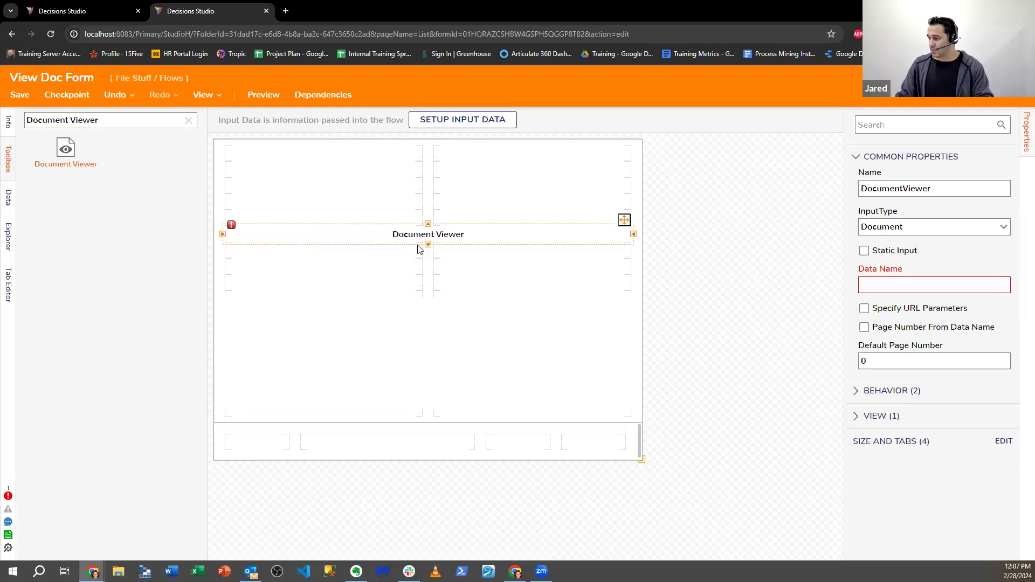
{"action": "left_click", "coordinate": [428, 245]}
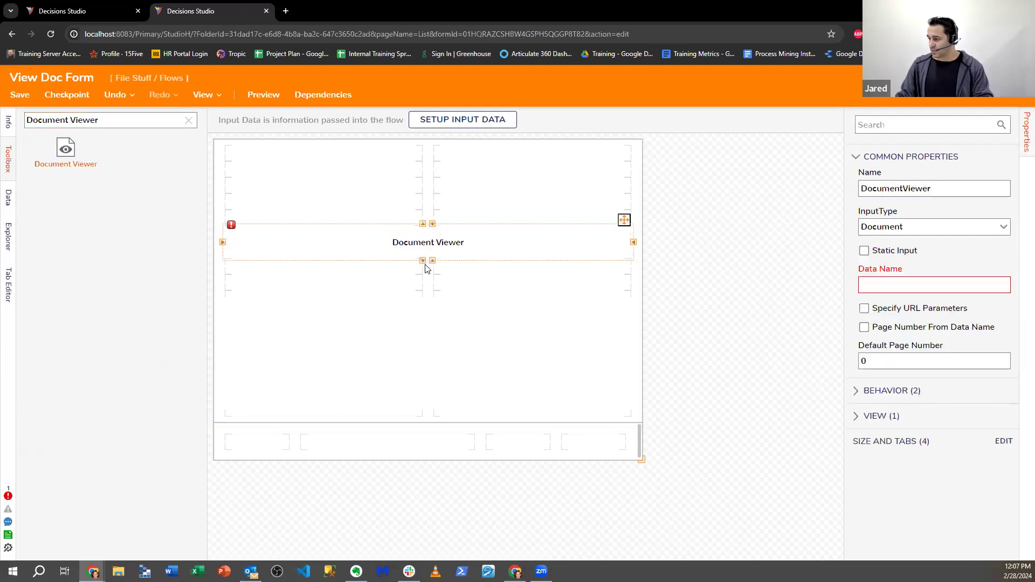
{"action": "left_click", "coordinate": [422, 224]}
{"action": "left_click", "coordinate": [422, 208]}
{"action": "left_click", "coordinate": [422, 192]}
{"action": "left_click", "coordinate": [423, 277]}
{"action": "left_click", "coordinate": [423, 293]}
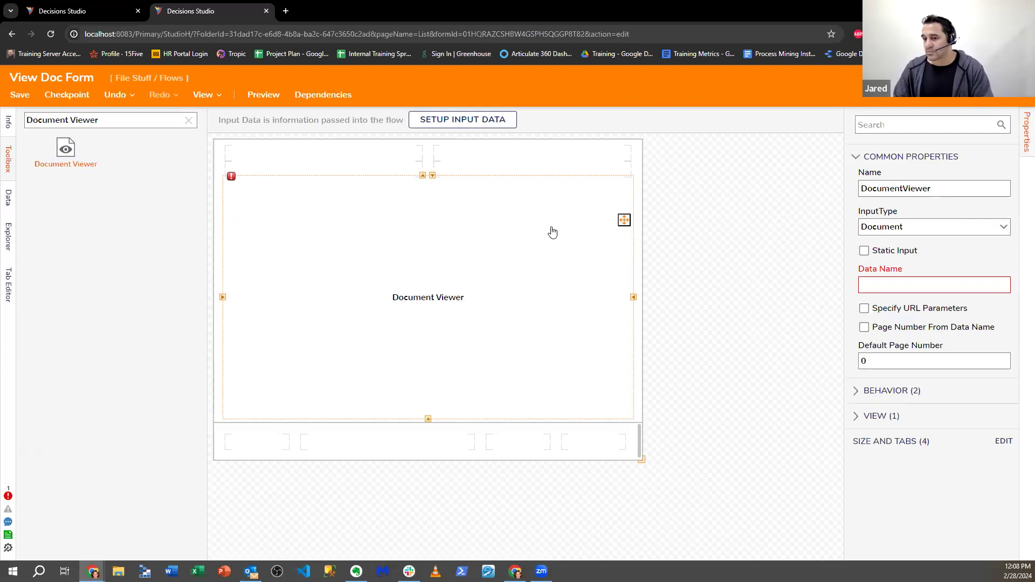
{"action": "triple_click", "coordinate": [69, 115]}
{"action": "key", "text": "BackSpace"}
{"action": "type", "text": "F"}
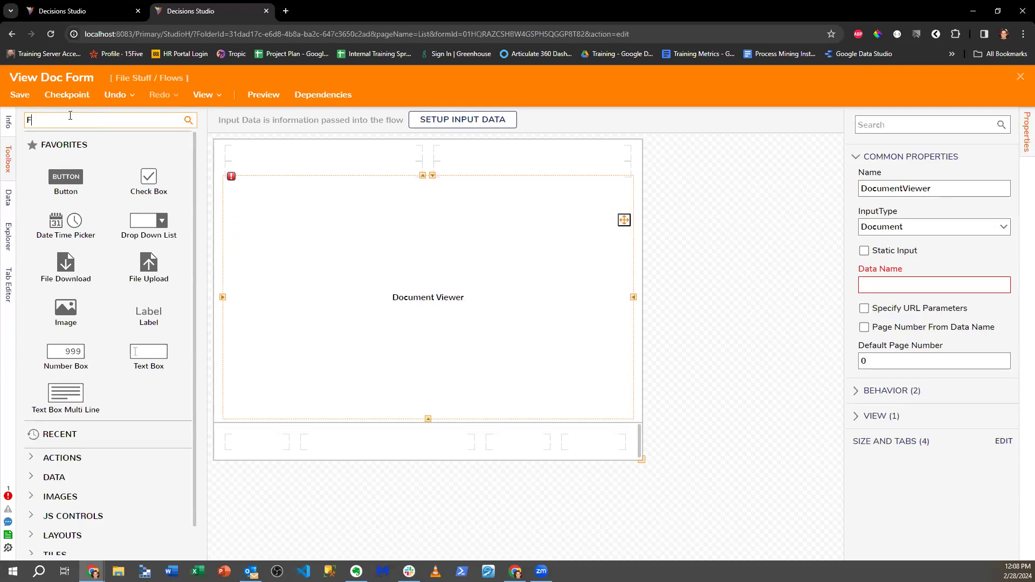
{"action": "type", "text": "older v"}
{"action": "key", "text": "BackSpace"}
{"action": "right_click", "coordinate": [298, 249]}
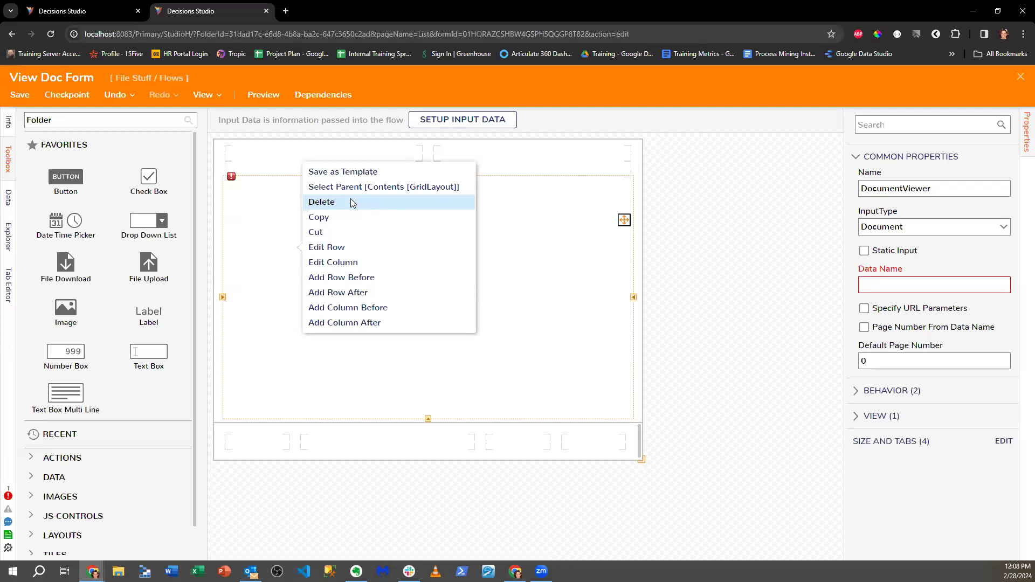
{"action": "left_click", "coordinate": [543, 237]}
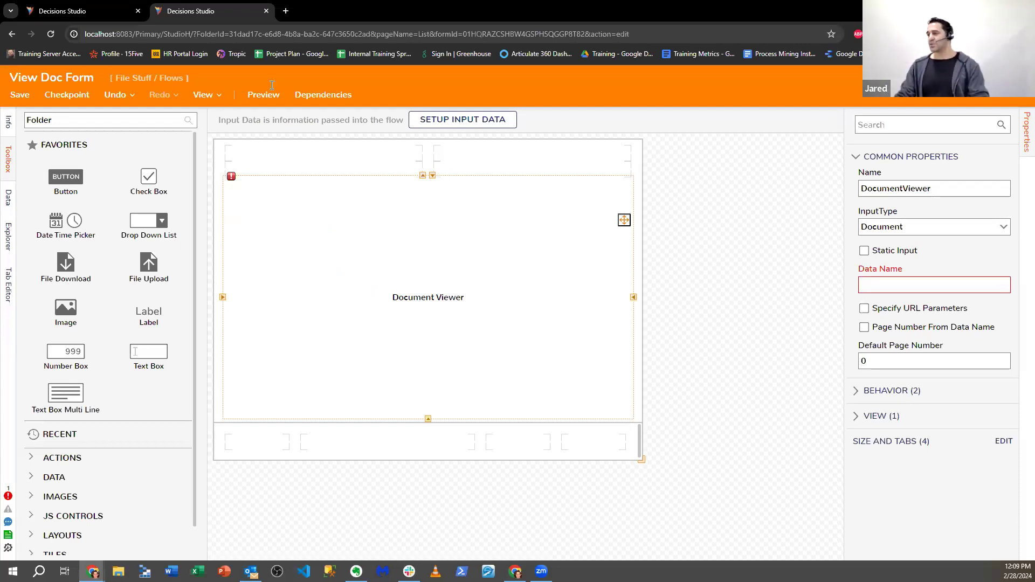
- Close the View Doc Form designer to return to the Display User Documents flow
{"action": "left_click", "coordinate": [285, 11]}
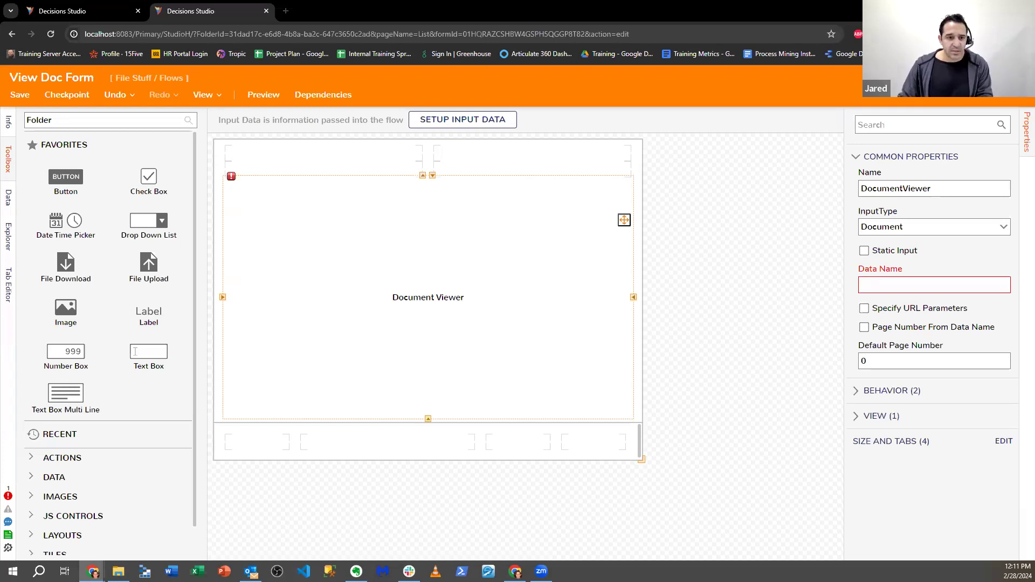
{"action": "key", "text": "alt+Tab"}
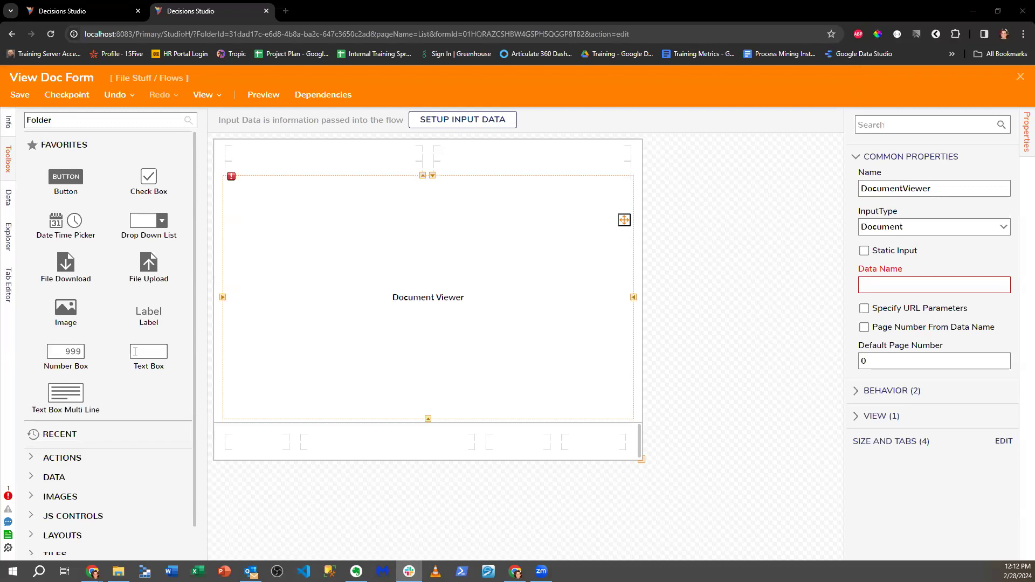
{"action": "key", "text": "alt+Tab"}
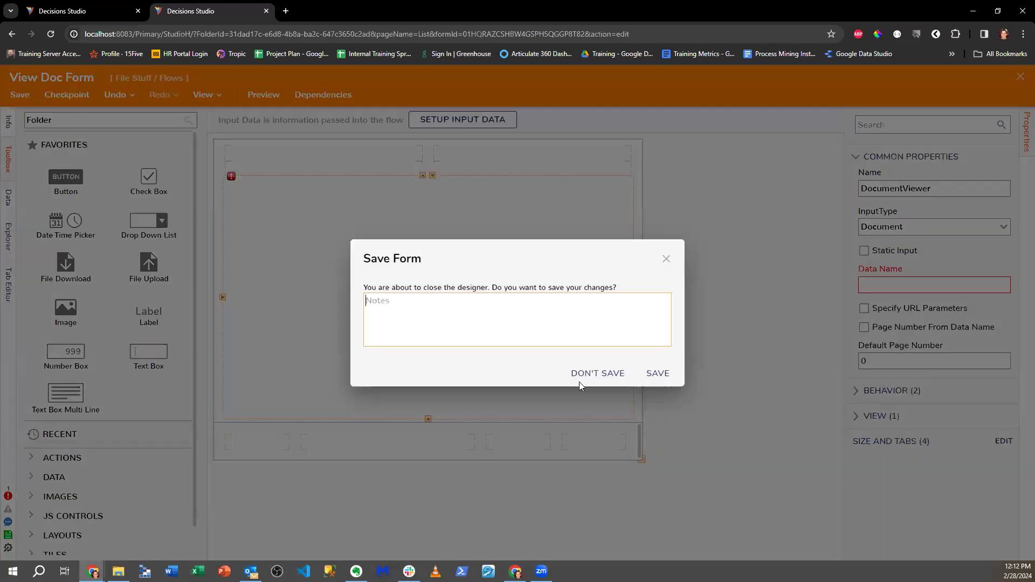
{"action": "left_click", "coordinate": [595, 372]}
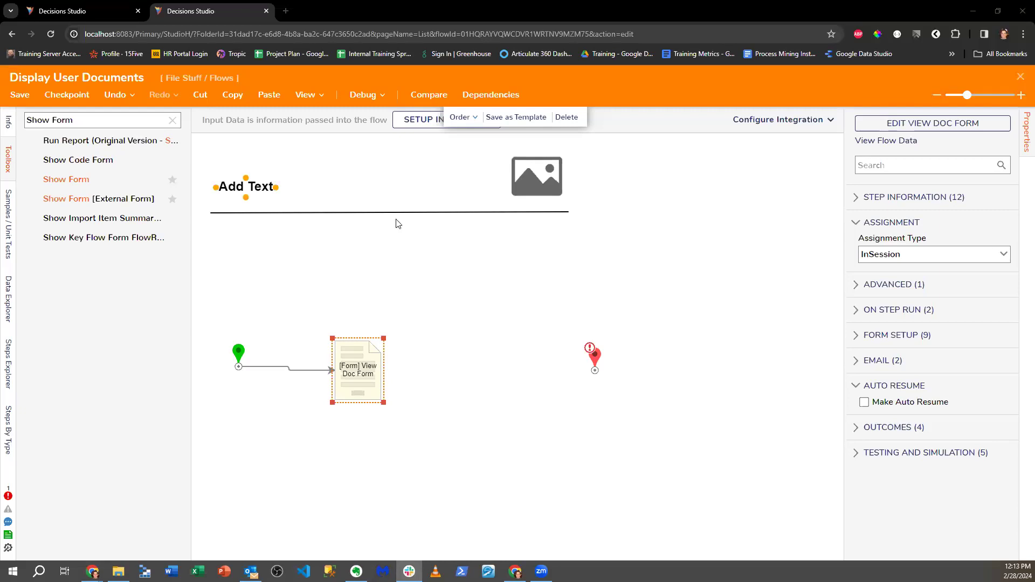
- Nudge the View Doc Form step, close the flow with Don't Save, and open Folder Scaffolding V2.0
{"action": "left_click_drag", "start_coordinate": [372, 379], "coordinate": [382, 376]}
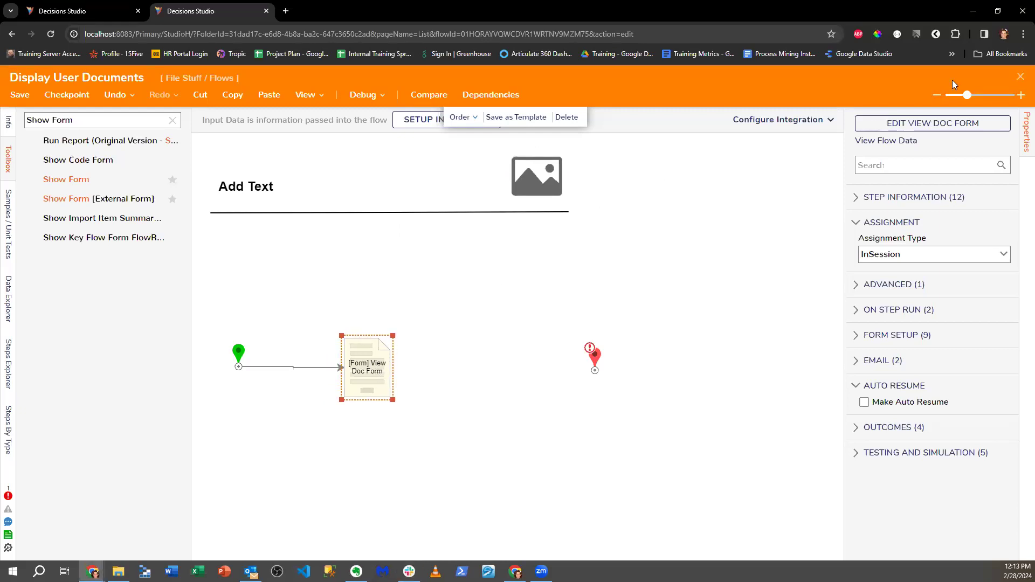
{"action": "left_click", "coordinate": [1020, 76]}
{"action": "left_click", "coordinate": [611, 371]}
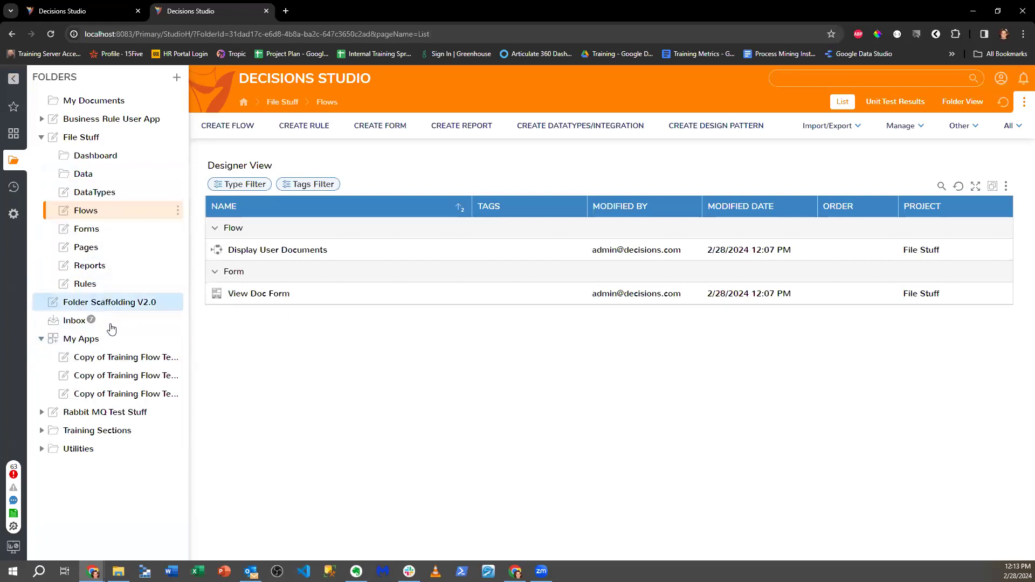
{"action": "left_click", "coordinate": [113, 305]}
- Run Project Scaffolding Flow for 'Another Case Test' with Select All, then open its DataTypes folder
{"action": "left_click", "coordinate": [318, 249]}
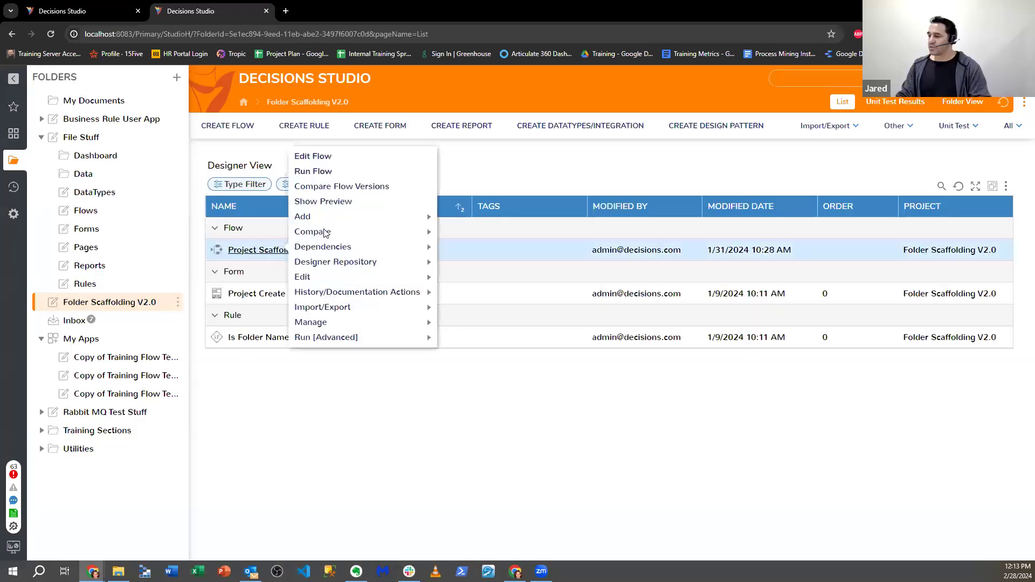
{"action": "left_click", "coordinate": [323, 170]}
{"action": "left_click", "coordinate": [460, 265]}
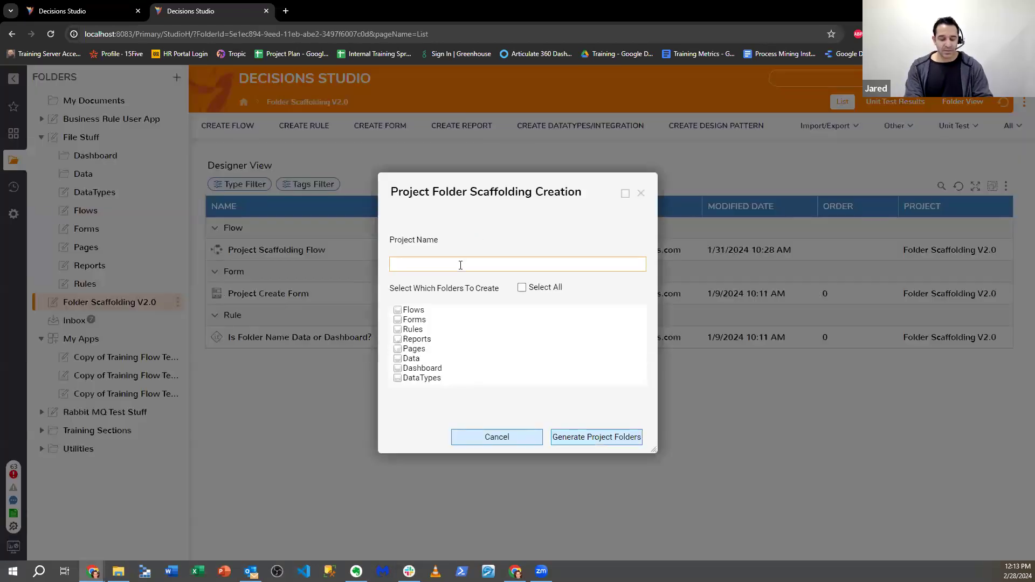
{"action": "type", "text": "Cas"}
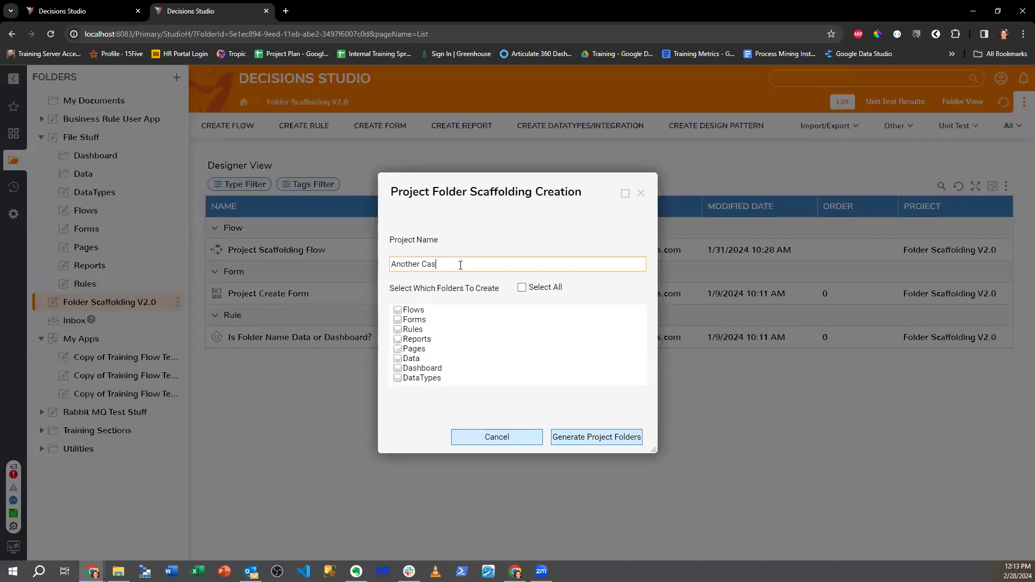
{"action": "left_click", "coordinate": [520, 288]}
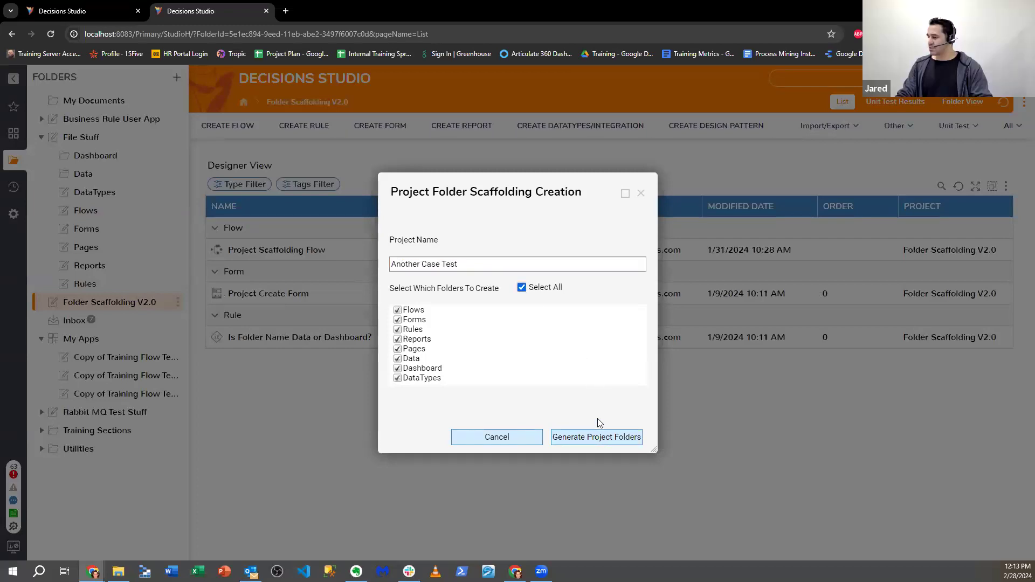
{"action": "left_click", "coordinate": [597, 434]}
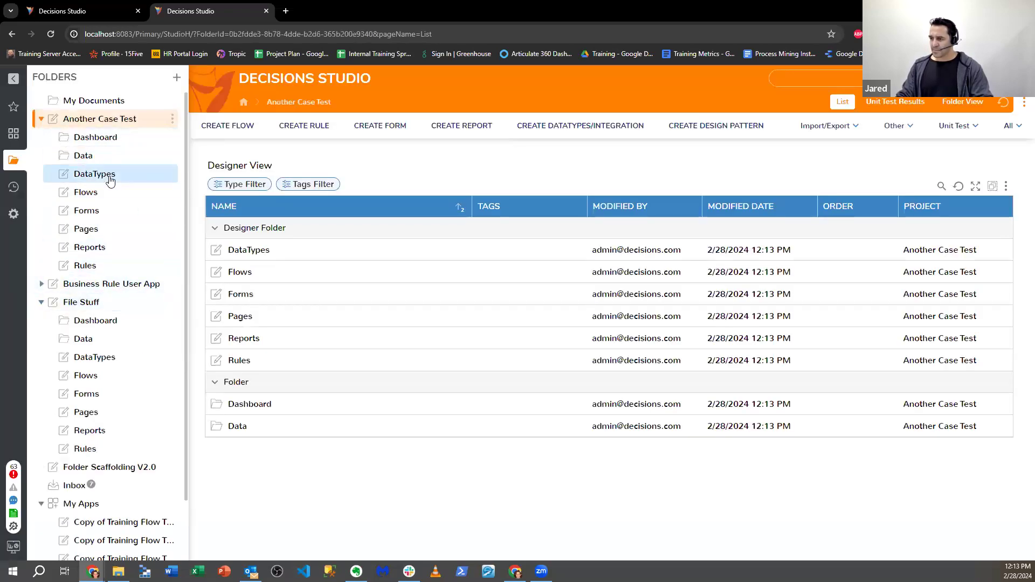
{"action": "left_click", "coordinate": [107, 173]}
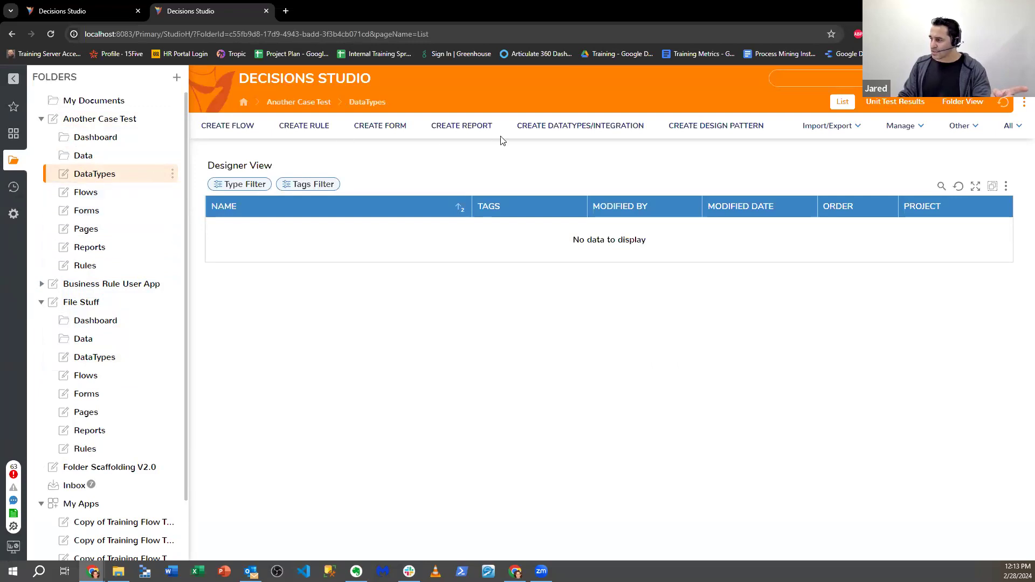
- Start a new user-defined Case Entity named 'MyCaseTest'
{"action": "left_click", "coordinate": [566, 126]}
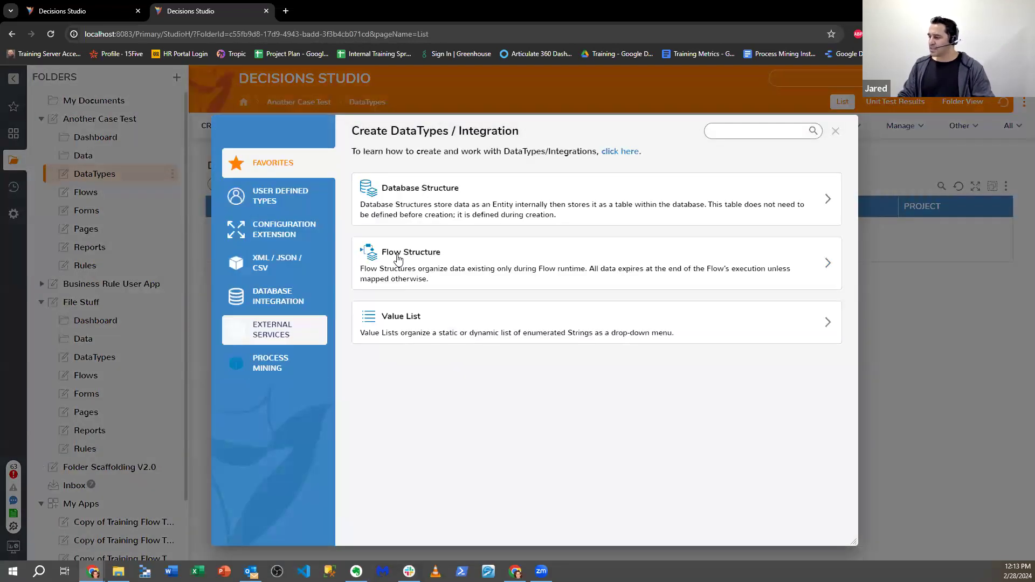
{"action": "left_click", "coordinate": [278, 196]}
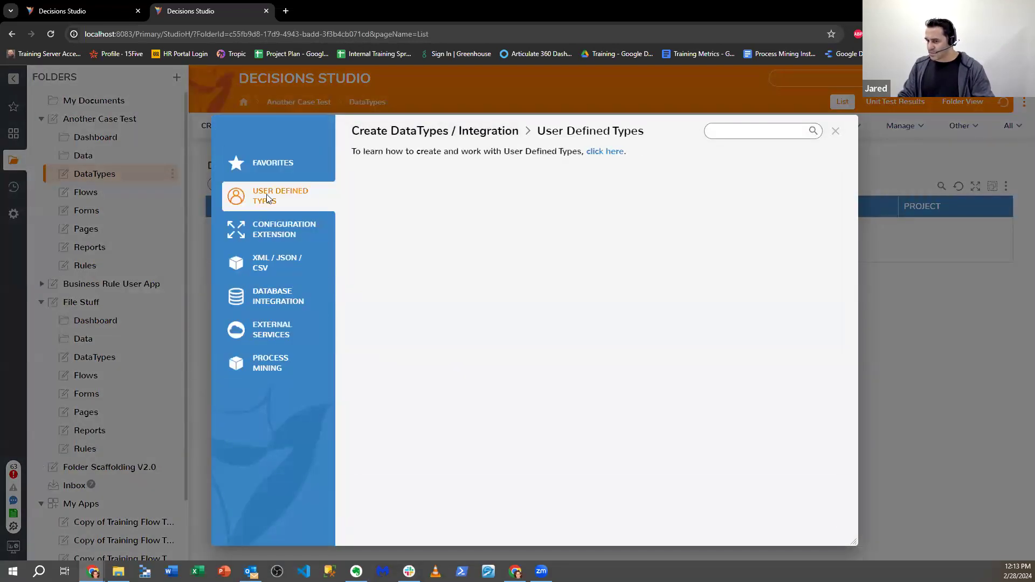
{"action": "scroll", "coordinate": [433, 372], "scroll_direction": "down", "scroll_amount": 2}
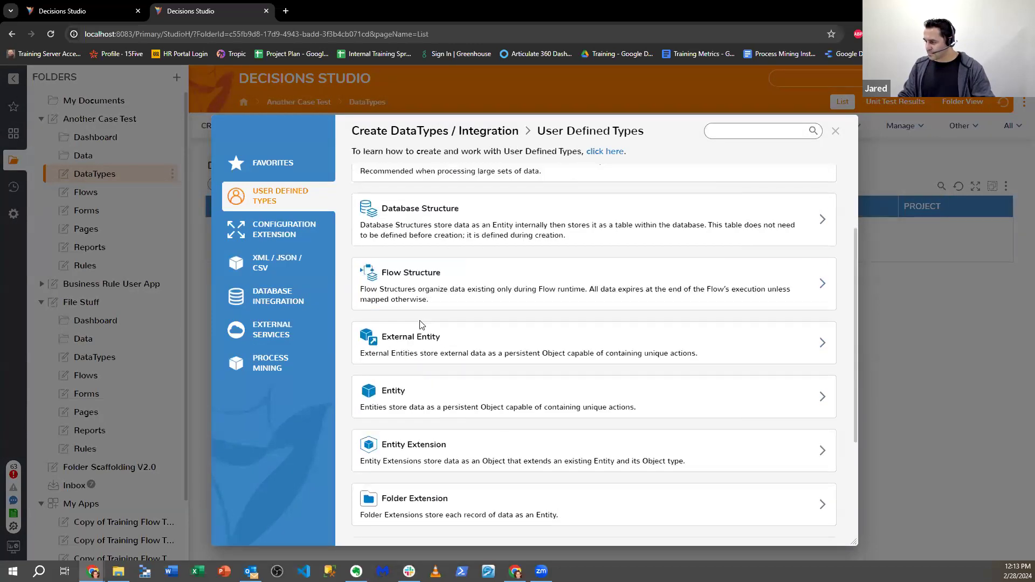
{"action": "scroll", "coordinate": [421, 493], "scroll_direction": "down", "scroll_amount": 3}
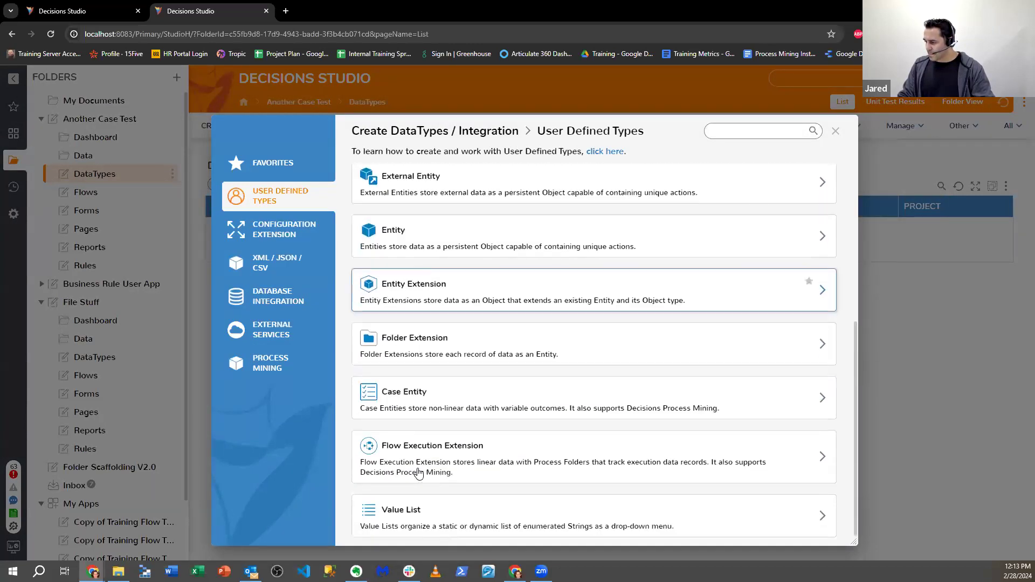
{"action": "left_click", "coordinate": [396, 393]}
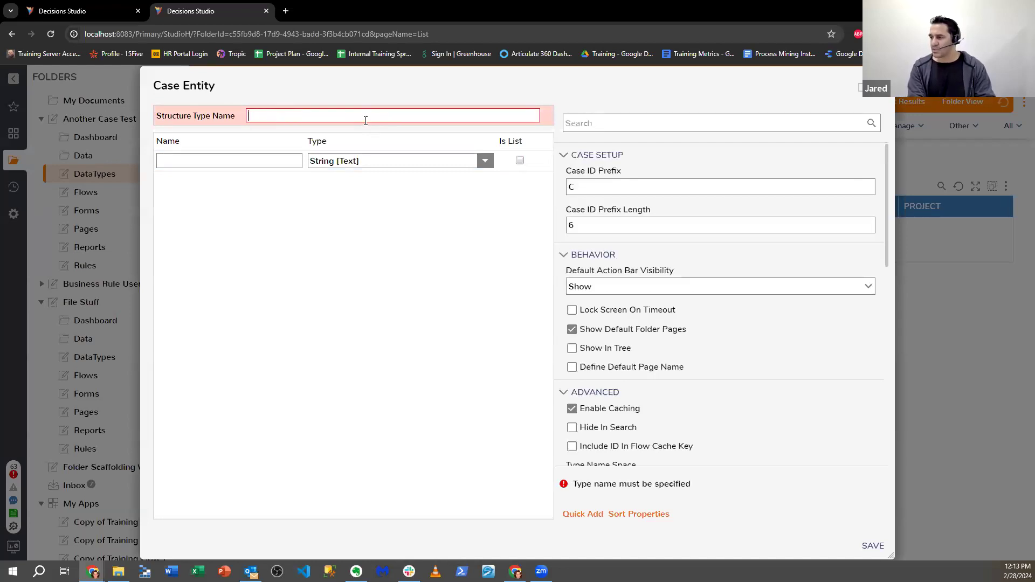
{"action": "type", "text": "MyCaseTest"}
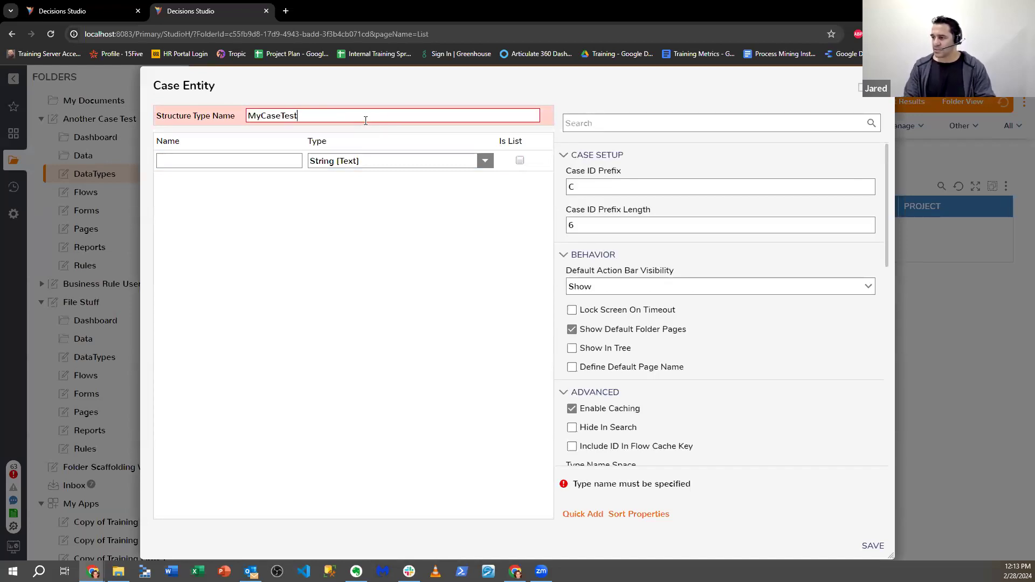
- Add text fields test1 and test2, save the entity, and dismiss the nullable value error
{"action": "left_click", "coordinate": [279, 152]}
{"action": "type", "text": "t"}
{"action": "key", "text": "Return"}
{"action": "type", "text": "test2"}
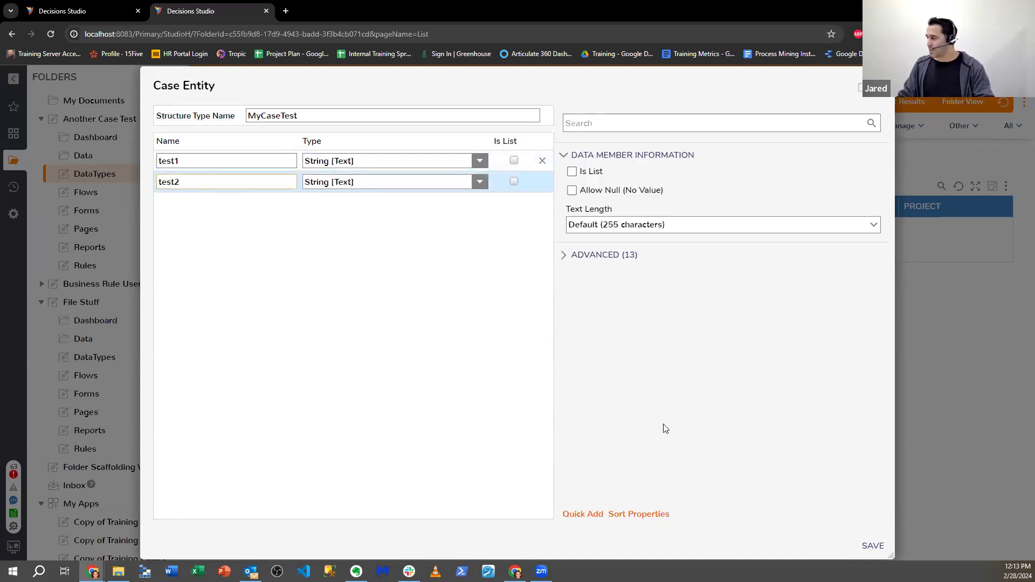
{"action": "left_click", "coordinate": [871, 546]}
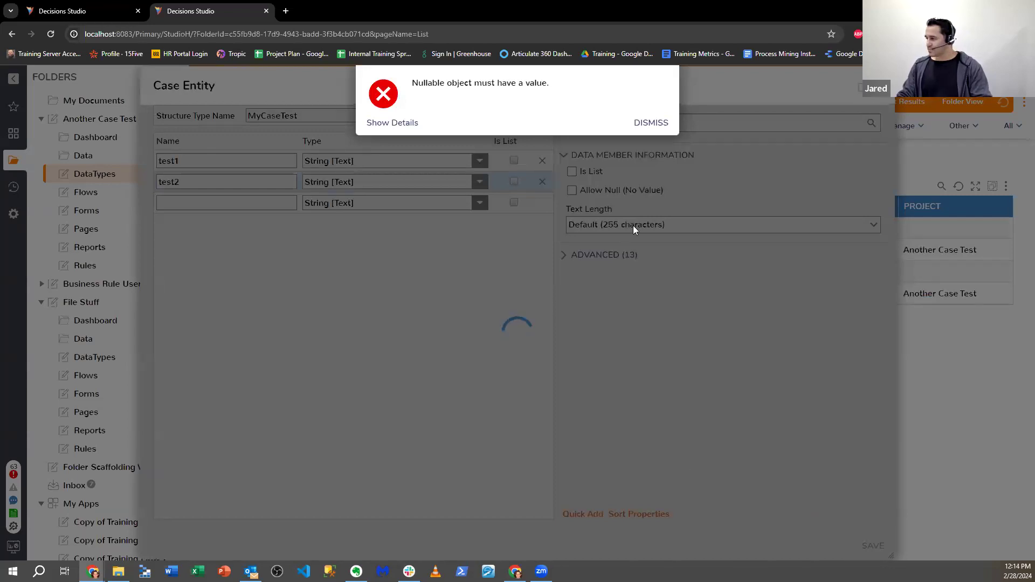
{"action": "left_click", "coordinate": [650, 123]}
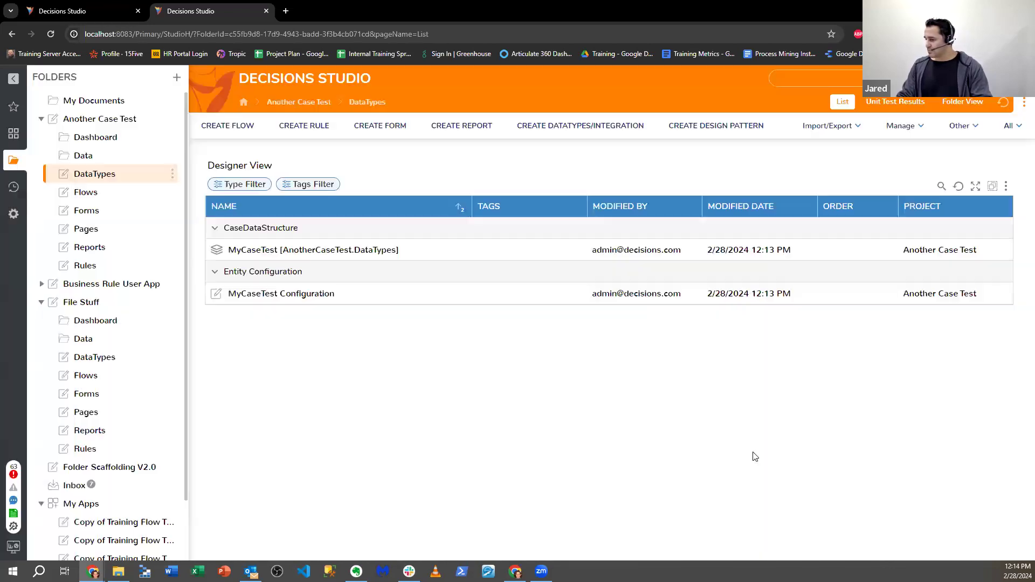
- Add an In-Progress state and move it left so it sits between Started and Completed
{"action": "left_click", "coordinate": [580, 197]}
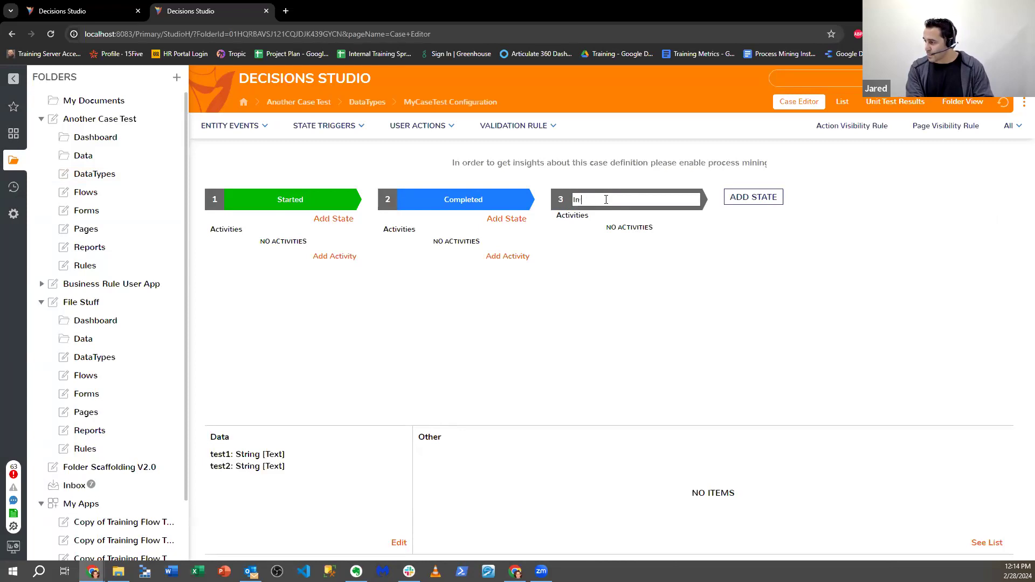
{"action": "left_click", "coordinate": [582, 199]}
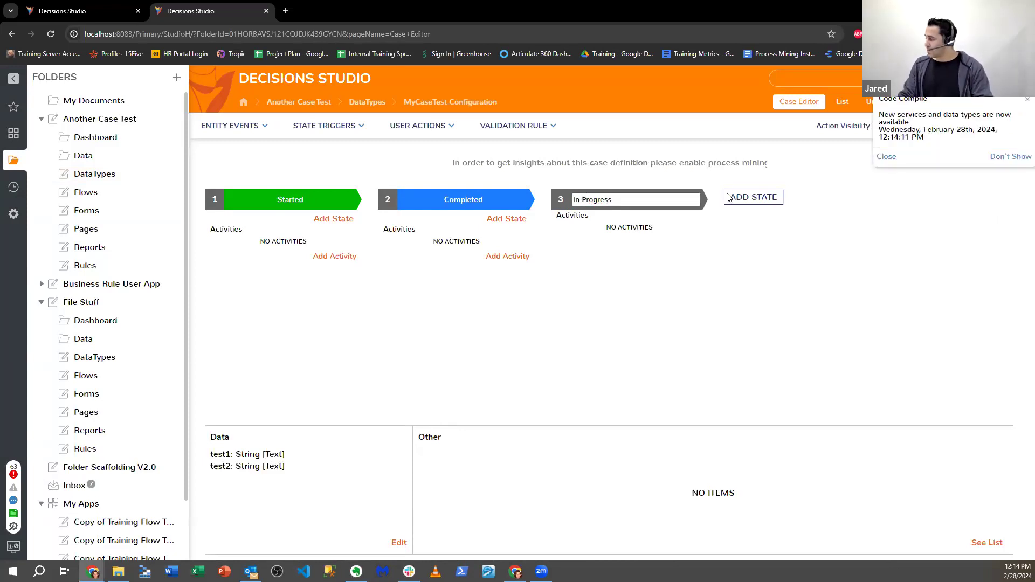
{"action": "key", "text": "Return"}
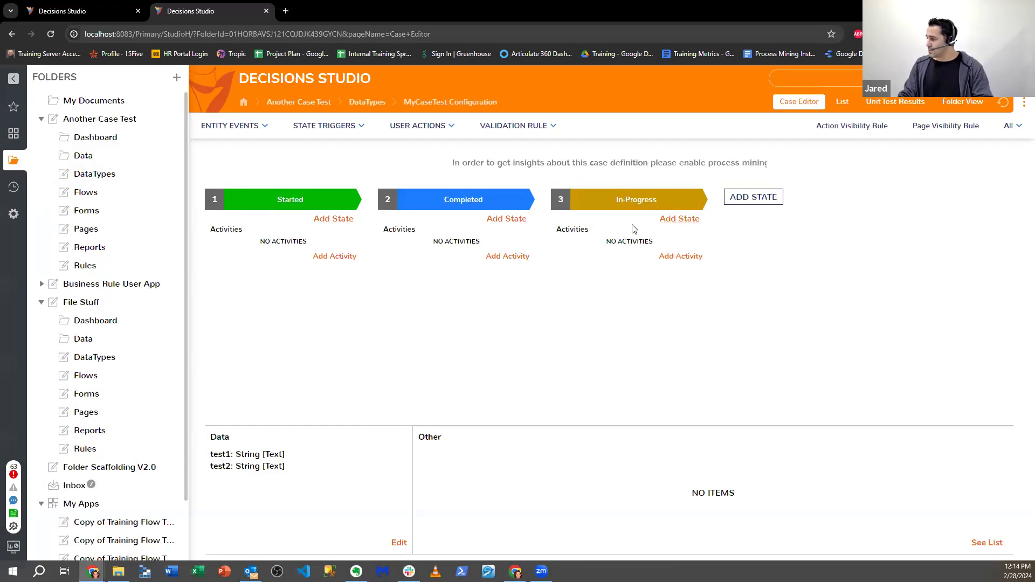
{"action": "left_click", "coordinate": [702, 210]}
{"action": "left_click", "coordinate": [686, 238]}
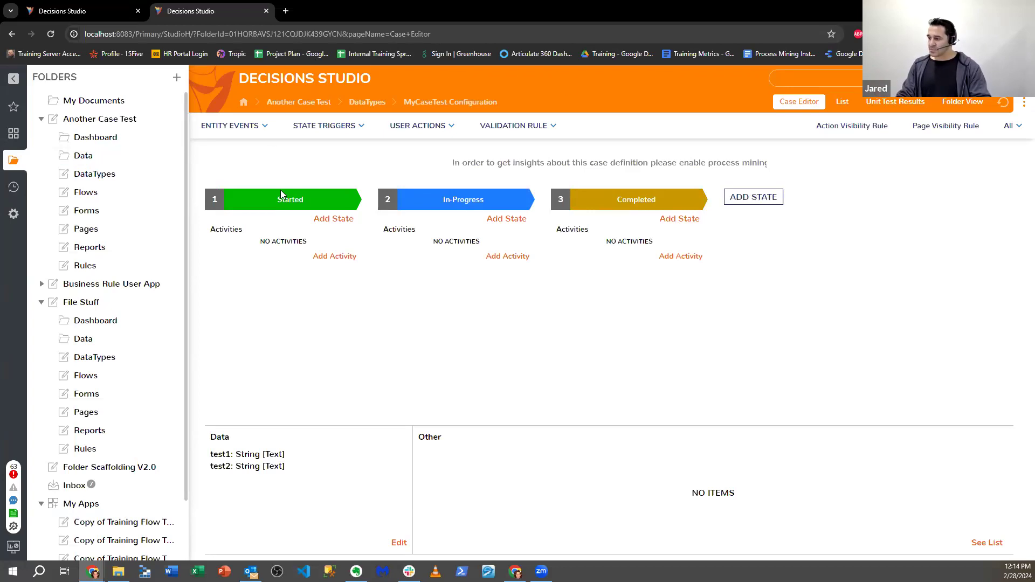
{"action": "left_click", "coordinate": [953, 106]}
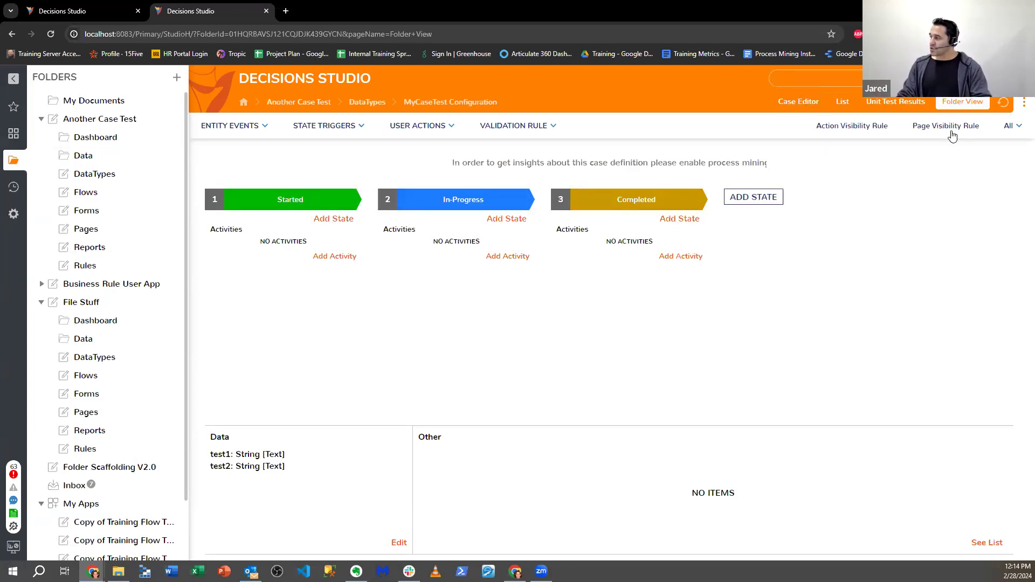
{"action": "double_click", "coordinate": [907, 212]}
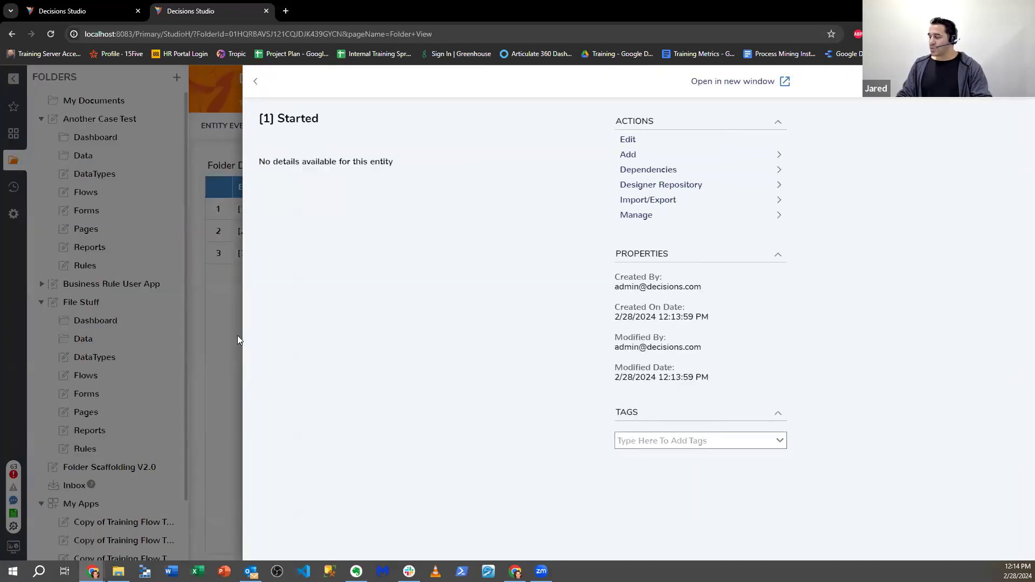
{"action": "left_click", "coordinate": [238, 340]}
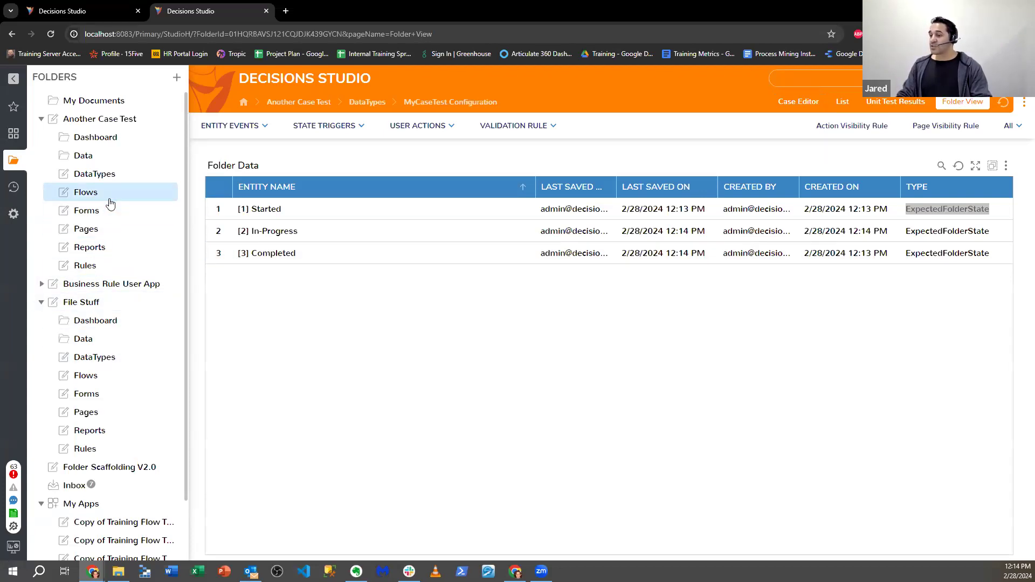
{"action": "left_click", "coordinate": [83, 191]}
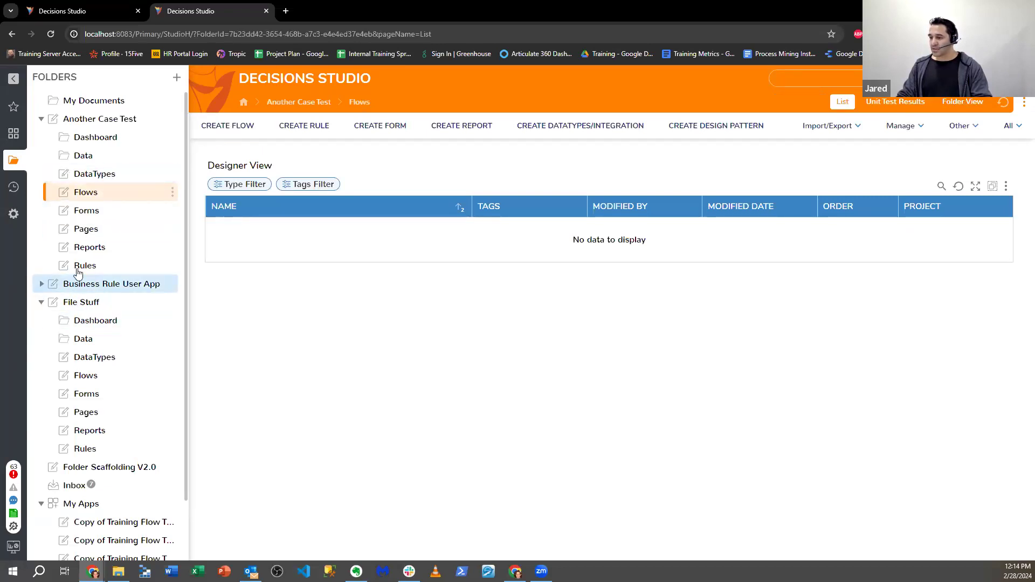
{"action": "left_click", "coordinate": [93, 174]}
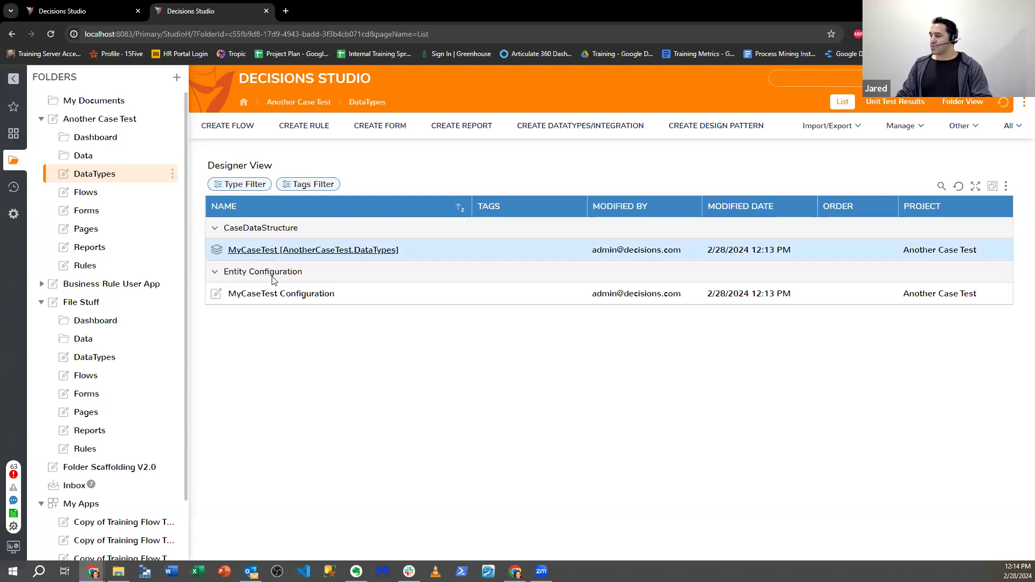
{"action": "left_click", "coordinate": [279, 295]}
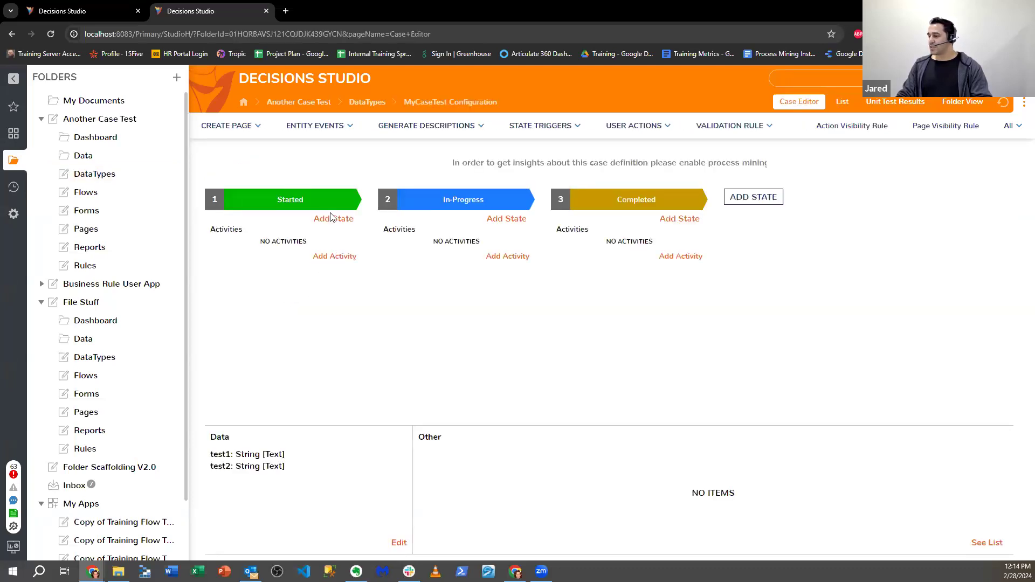
- Insert a new Process Request state right after Started
{"action": "left_click", "coordinate": [333, 219]}
{"action": "left_click", "coordinate": [339, 255]}
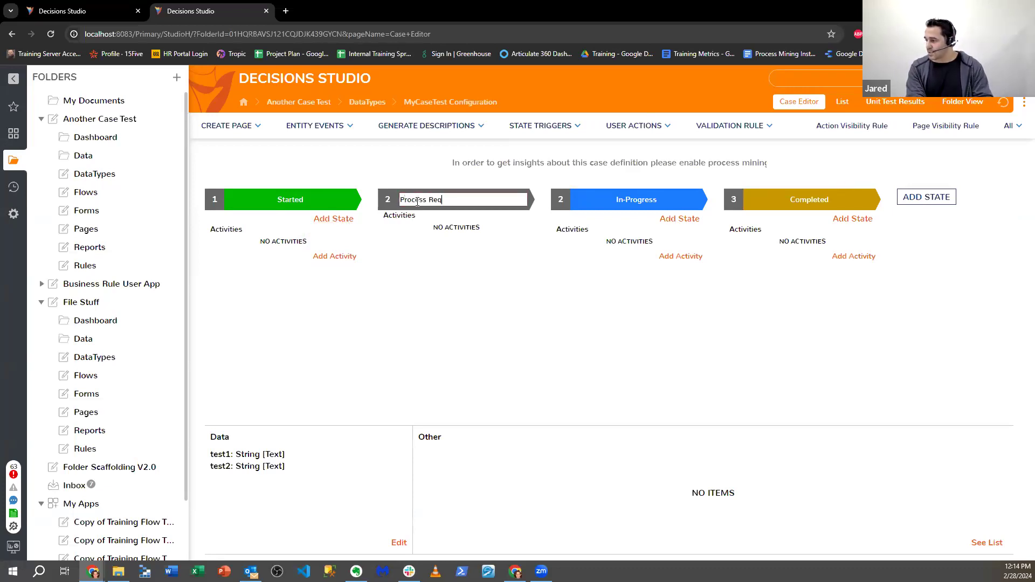
{"action": "left_click", "coordinate": [448, 289]}
- Give Process Request a new trigger flow activity named Test Trigger Flow
{"action": "left_click", "coordinate": [510, 258]}
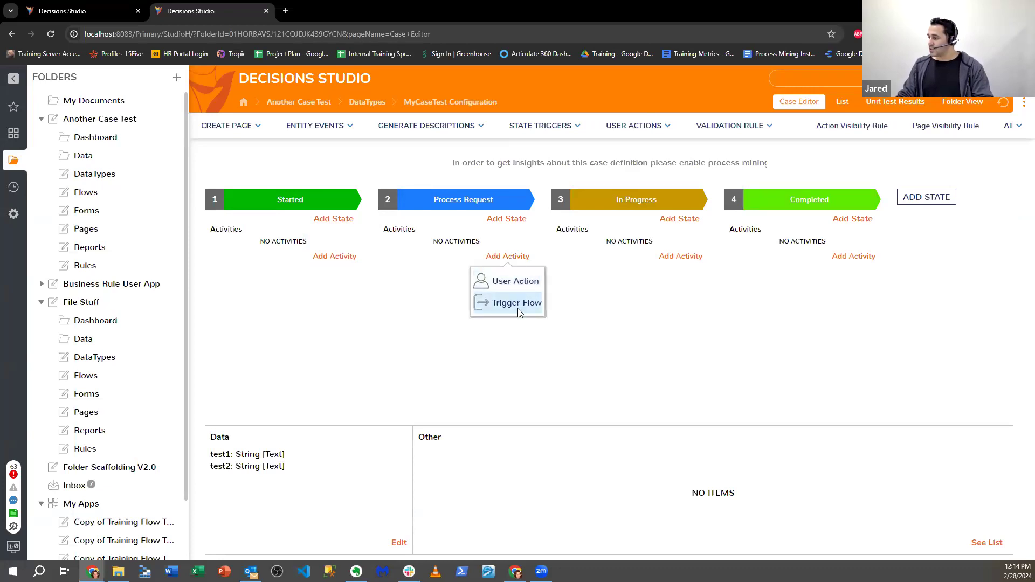
{"action": "left_click", "coordinate": [518, 310]}
{"action": "left_click", "coordinate": [424, 163]}
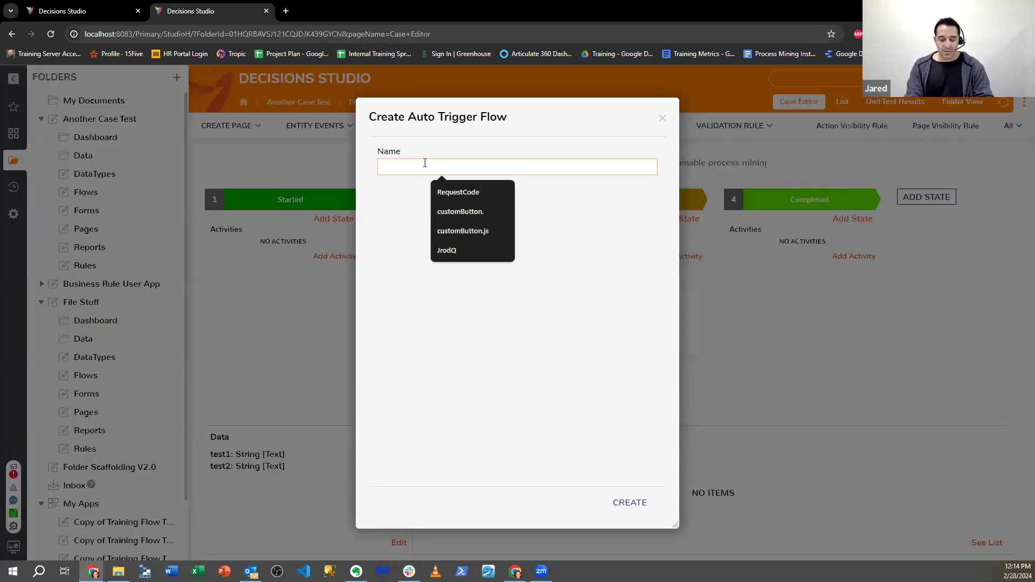
{"action": "type", "text": "Test Trigger Flow"}
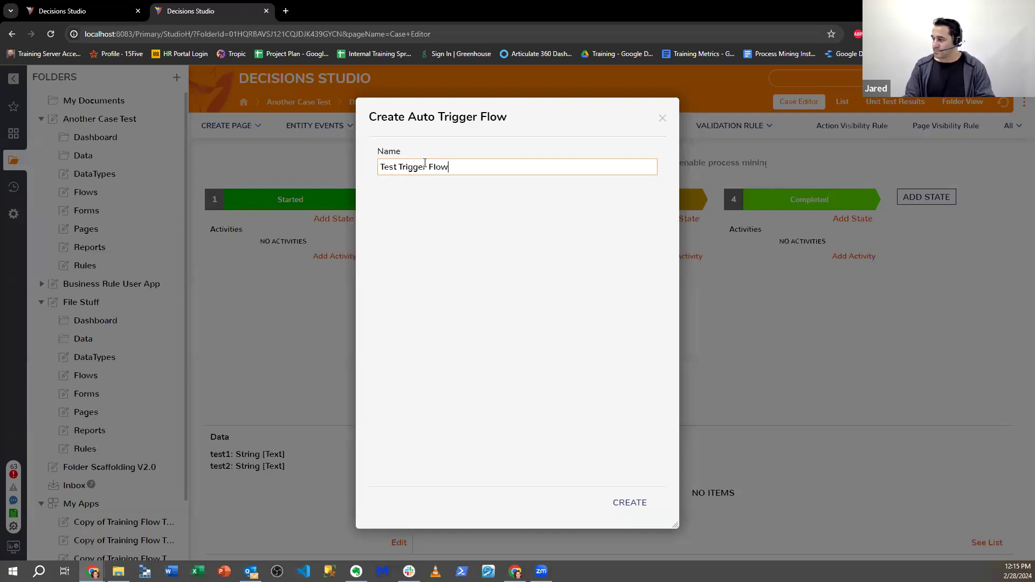
{"action": "left_click", "coordinate": [629, 508]}
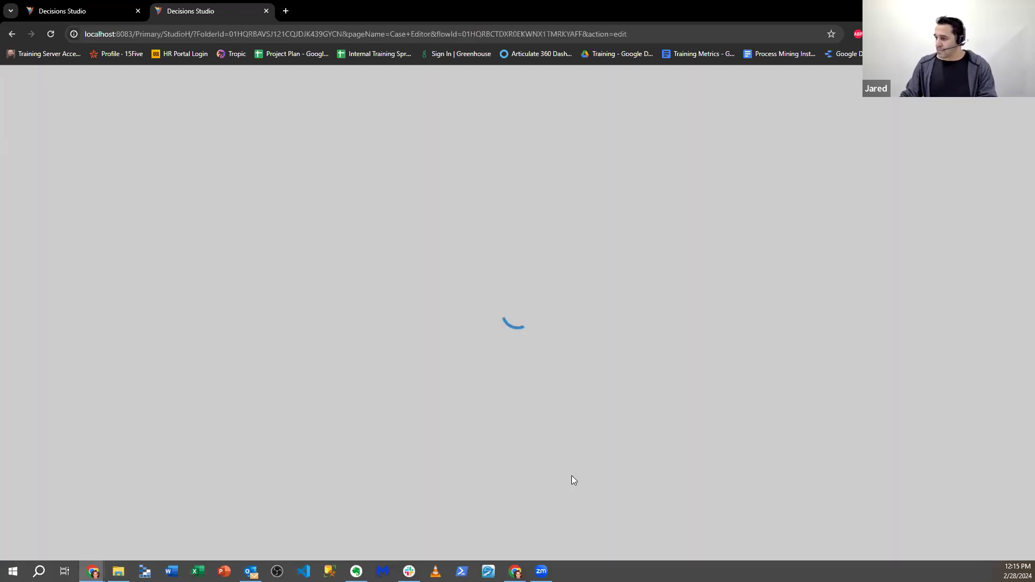
- Add a Fetch Entities step to the flow with type ExpectedFolderState
{"action": "left_click", "coordinate": [70, 121]}
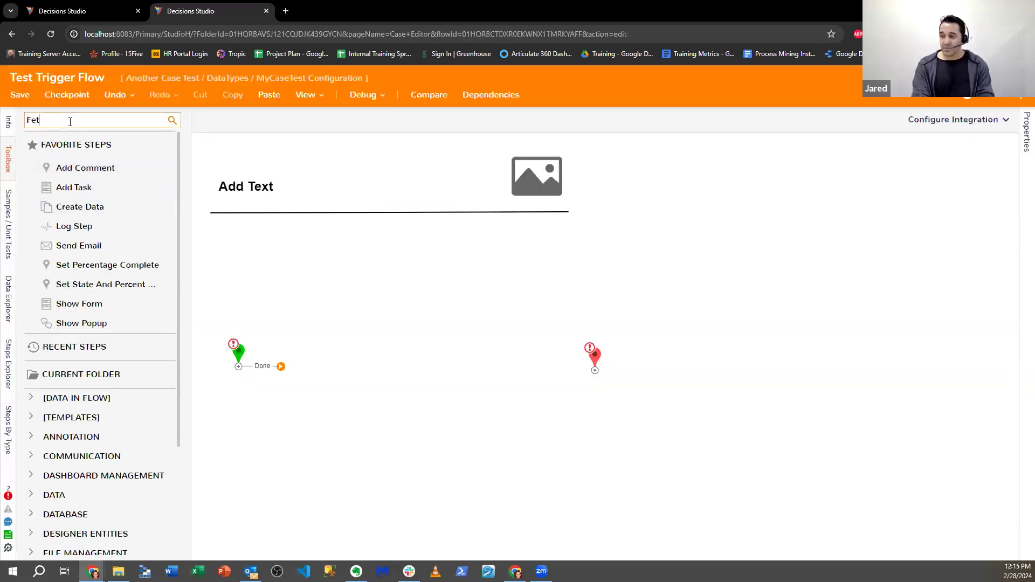
{"action": "type", "text": "Fetch Entities"}
{"action": "left_click_drag", "start_coordinate": [70, 159], "coordinate": [282, 375]}
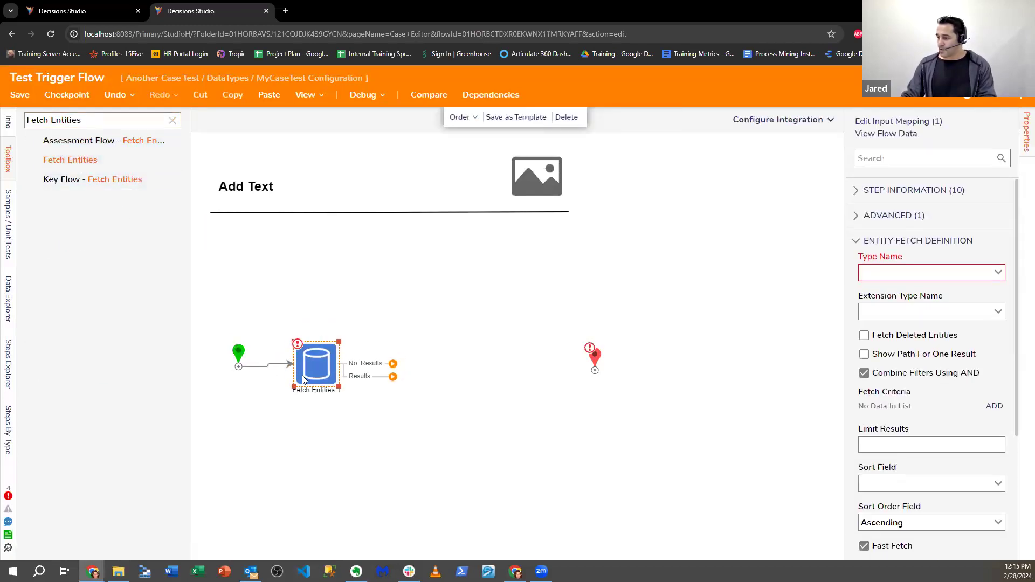
{"action": "left_click", "coordinate": [878, 274]}
{"action": "type", "text": "Exp"}
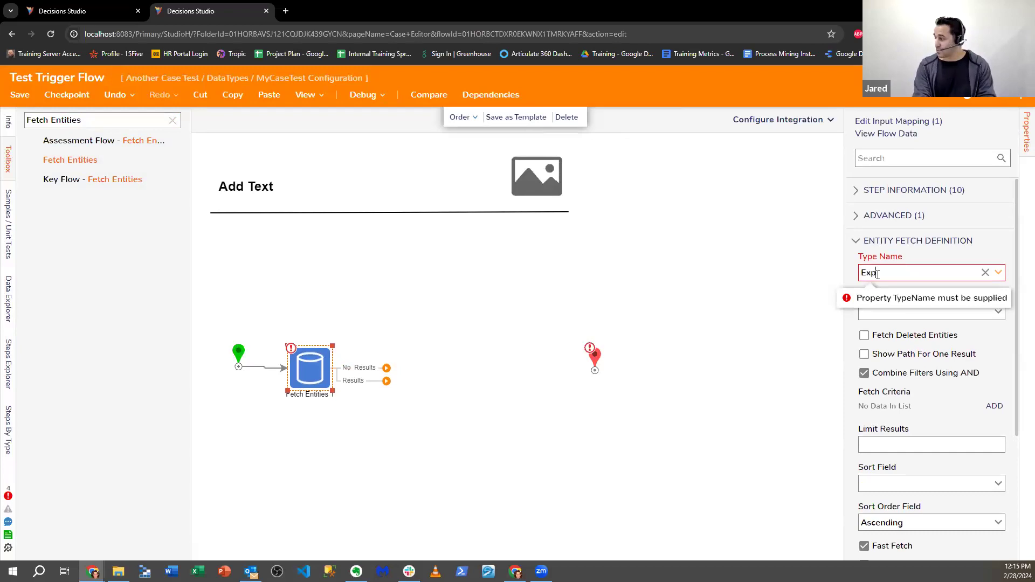
{"action": "type", "text": "ect"}
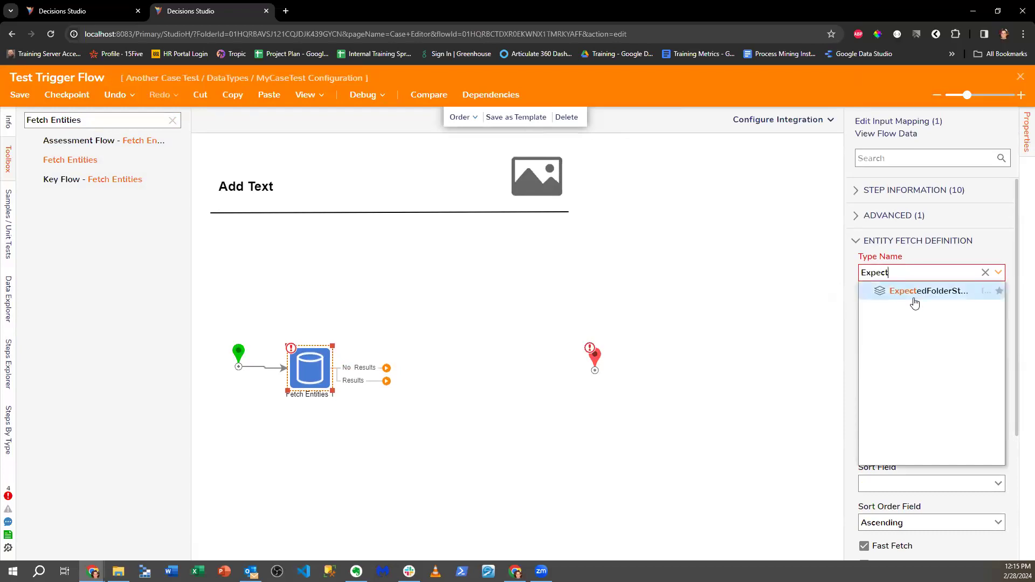
{"action": "left_click", "coordinate": [915, 299]}
- Set Parent Folder Id to a constant: Another Case Test > DataTypes > MyCaseTest Configuration
{"action": "left_click", "coordinate": [990, 419]}
{"action": "left_click", "coordinate": [662, 145]}
{"action": "scroll", "coordinate": [905, 408], "scroll_direction": "down", "scroll_amount": 6}
{"action": "left_click", "coordinate": [982, 480]}
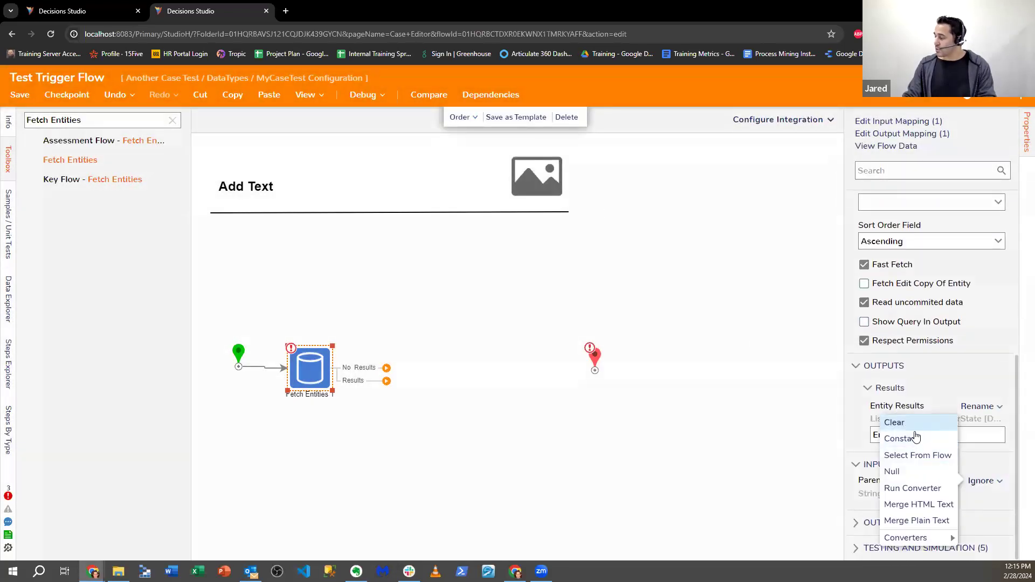
{"action": "left_click", "coordinate": [899, 439]}
{"action": "left_click", "coordinate": [993, 525]}
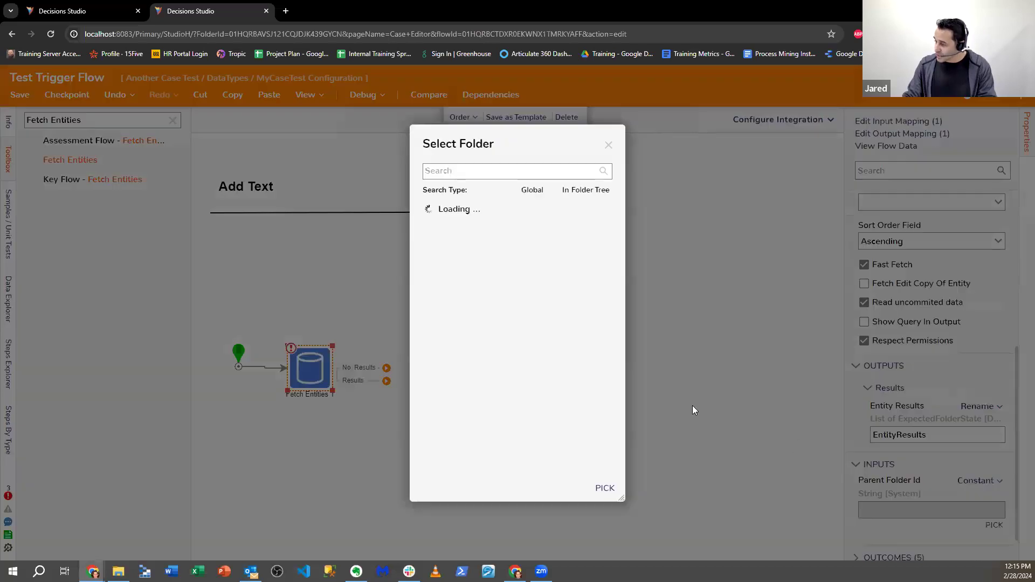
{"action": "left_click", "coordinate": [428, 209]}
{"action": "left_click", "coordinate": [555, 190]}
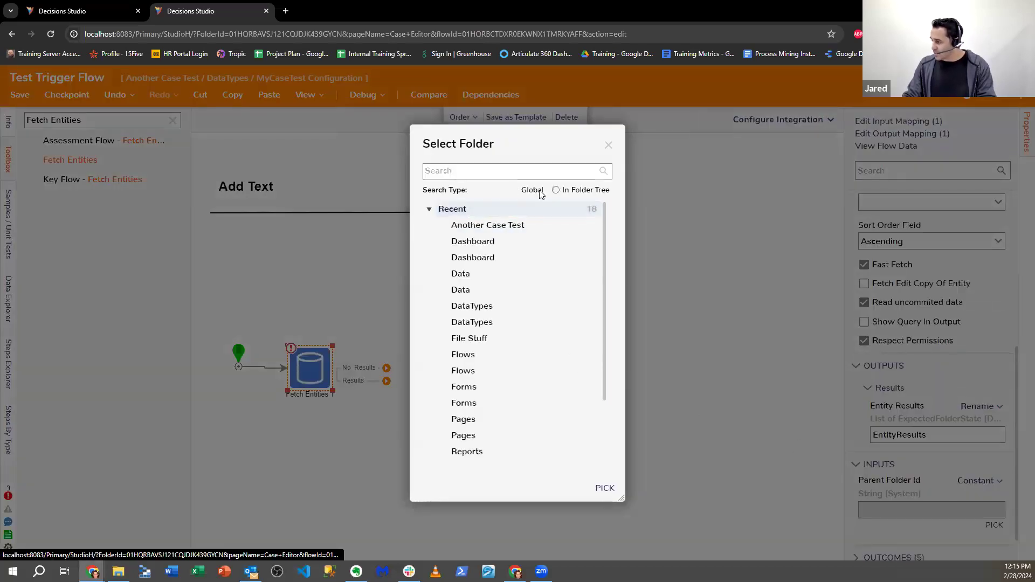
{"action": "left_click", "coordinate": [429, 209]}
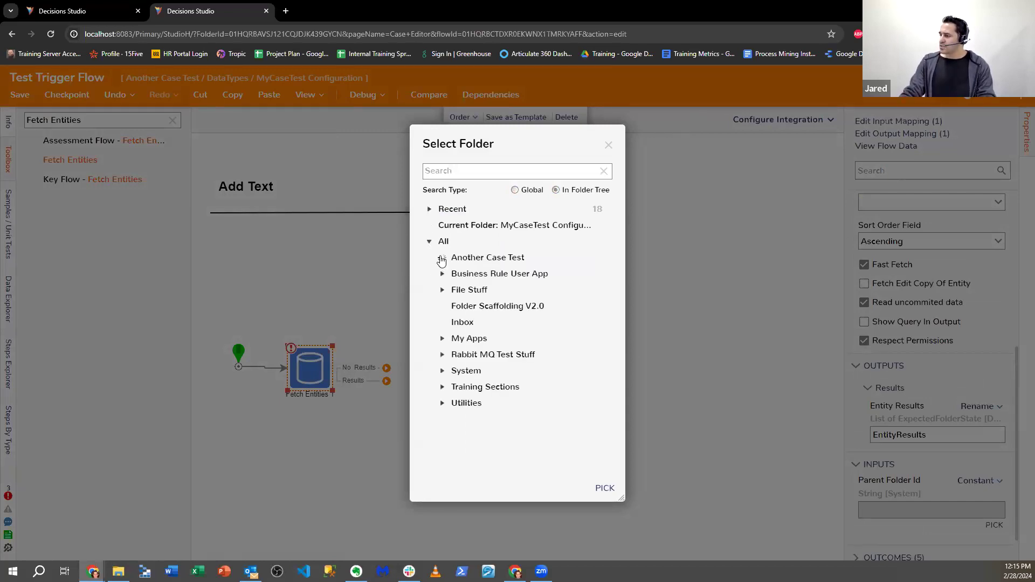
{"action": "left_click", "coordinate": [441, 258]}
{"action": "left_click", "coordinate": [454, 306]}
{"action": "left_click", "coordinate": [509, 324]}
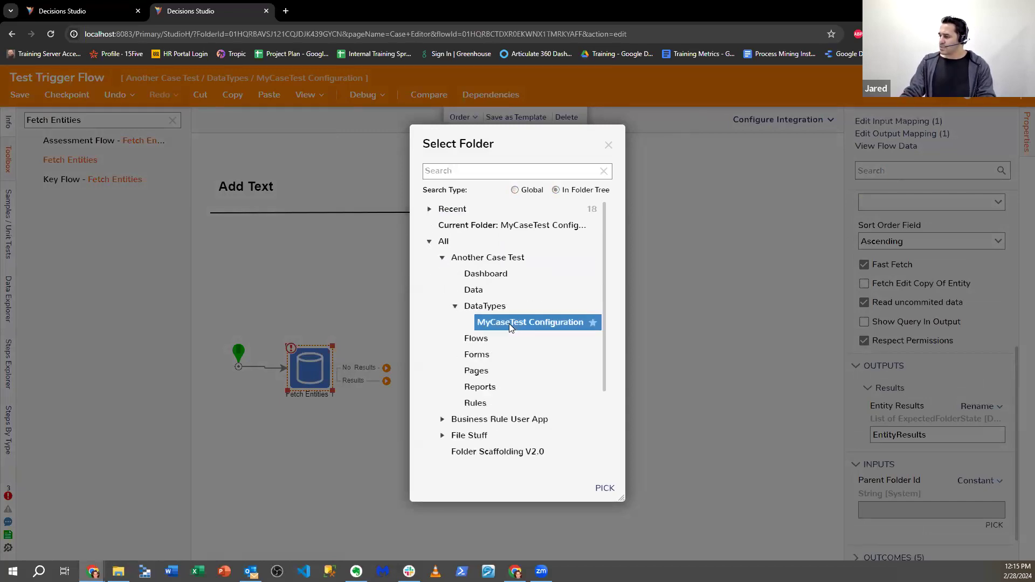
{"action": "left_click", "coordinate": [605, 488]}
- Connect both the Results and No Results outcomes to the flow's end
{"action": "left_click_drag", "start_coordinate": [387, 381], "coordinate": [561, 439]}
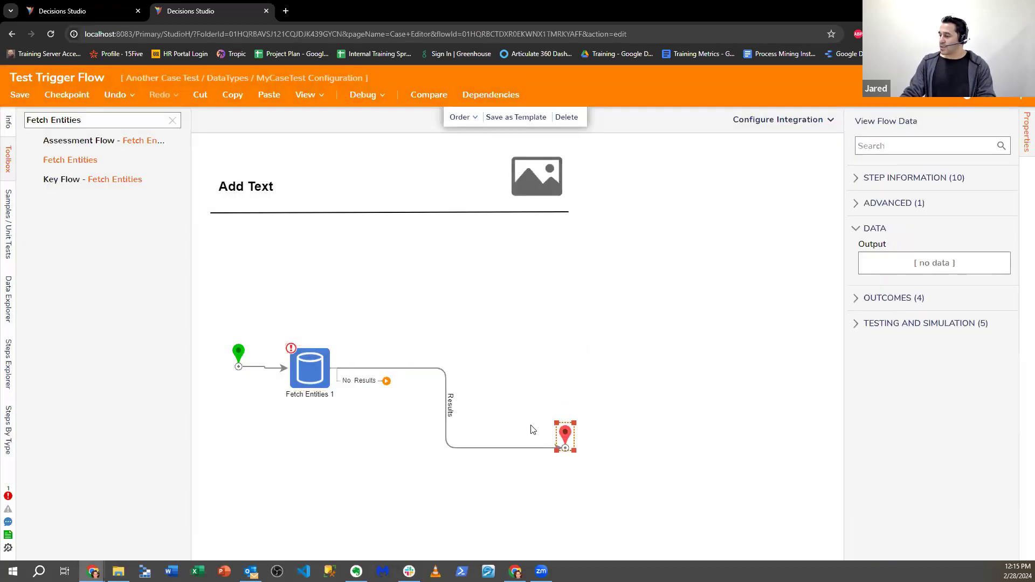
{"action": "left_click_drag", "start_coordinate": [386, 381], "coordinate": [564, 448]}
{"action": "left_click", "coordinate": [354, 370]}
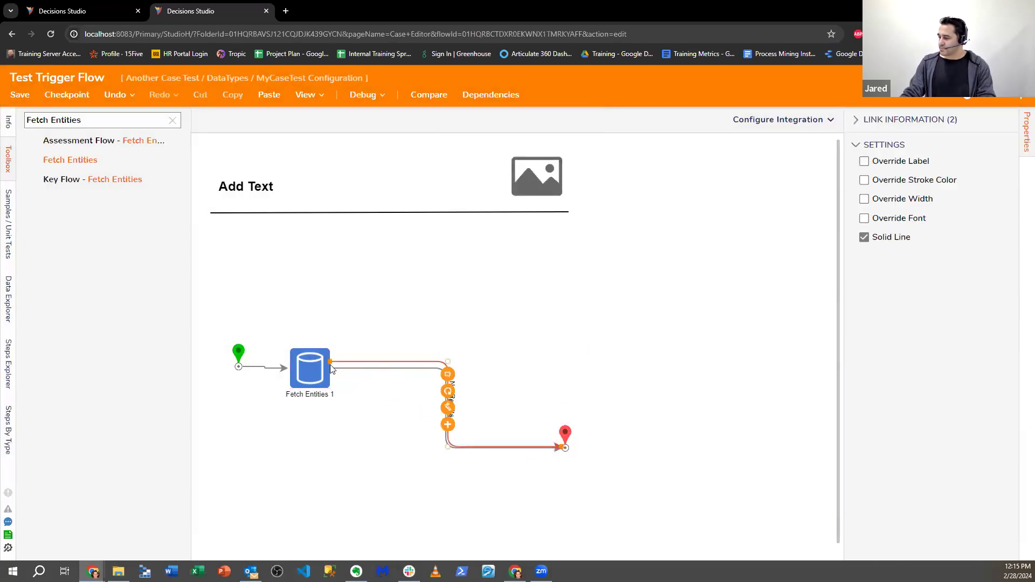
{"action": "left_click", "coordinate": [309, 369]}
- Debug-run the flow and open the Fetch Entities step's input/output data
{"action": "left_click", "coordinate": [358, 102]}
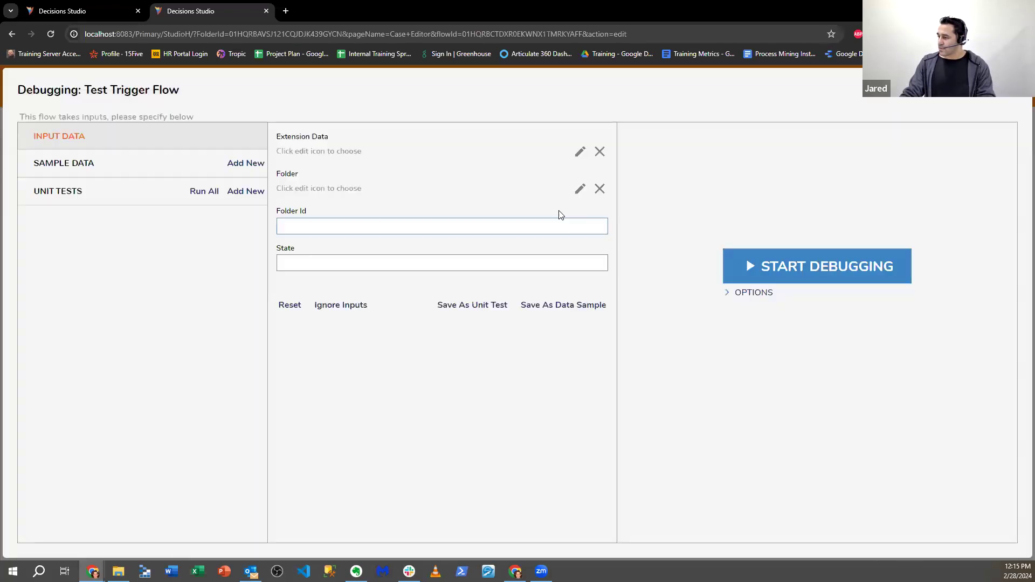
{"action": "left_click", "coordinate": [741, 265]}
{"action": "mouse_move", "coordinate": [379, 369]}
{"action": "left_click", "coordinate": [424, 380]}
{"action": "left_click", "coordinate": [554, 383]}
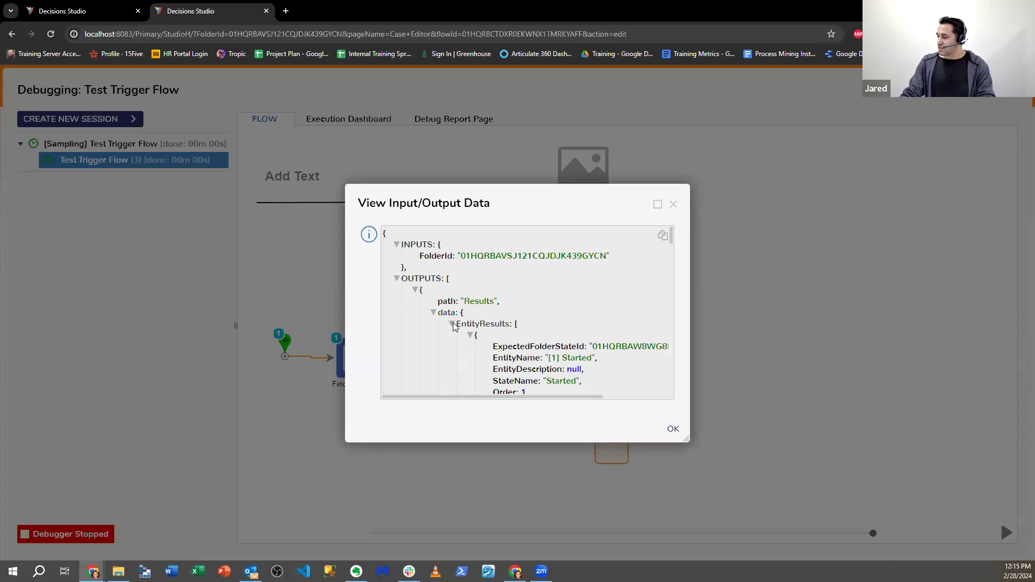
- Inspect the returned EntityResults, such as Started's order value and Process Request, then exit debugging
{"action": "left_click", "coordinate": [451, 324]}
{"action": "left_click", "coordinate": [451, 323]}
{"action": "scroll", "coordinate": [626, 367], "scroll_direction": "down", "scroll_amount": 8}
{"action": "scroll", "coordinate": [620, 350], "scroll_direction": "up", "scroll_amount": 10}
{"action": "left_click_drag", "start_coordinate": [545, 327], "coordinate": [588, 342]}
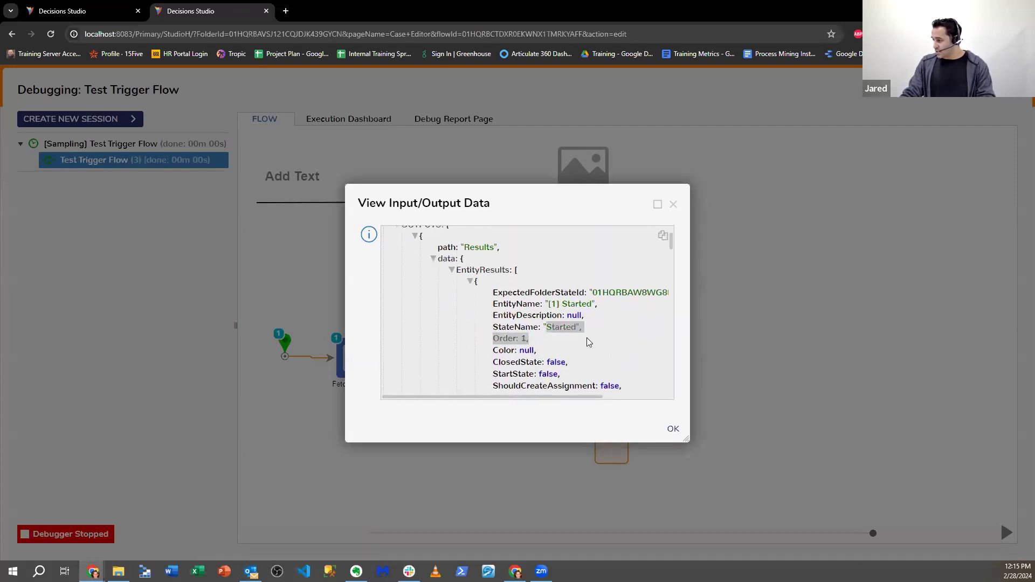
{"action": "scroll", "coordinate": [576, 324], "scroll_direction": "down", "scroll_amount": 12}
{"action": "left_click_drag", "start_coordinate": [550, 286], "coordinate": [529, 309]}
{"action": "scroll", "coordinate": [590, 331], "scroll_direction": "down", "scroll_amount": 5}
{"action": "scroll", "coordinate": [571, 312], "scroll_direction": "down", "scroll_amount": 6}
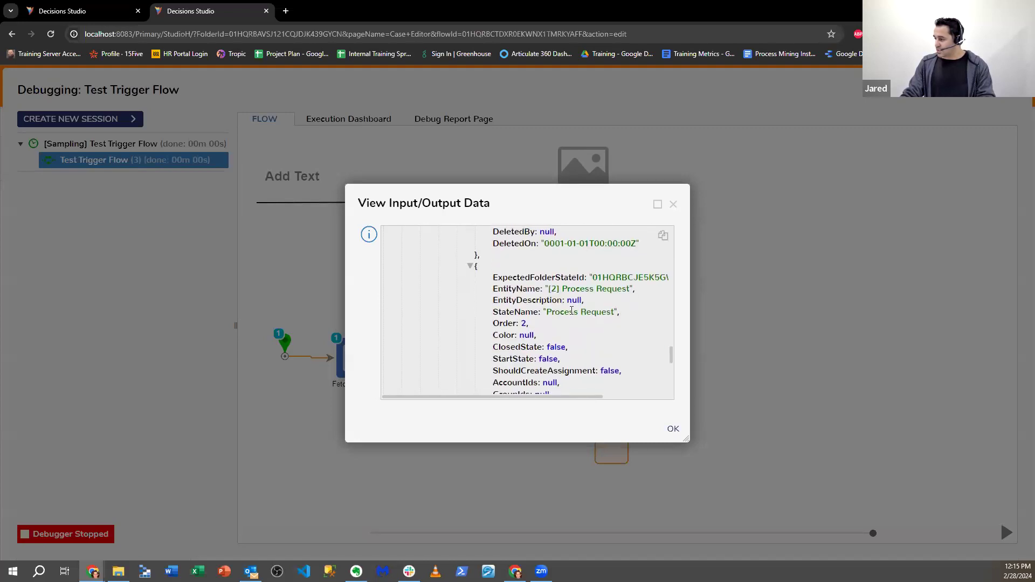
{"action": "left_click_drag", "start_coordinate": [595, 288], "coordinate": [572, 300]}
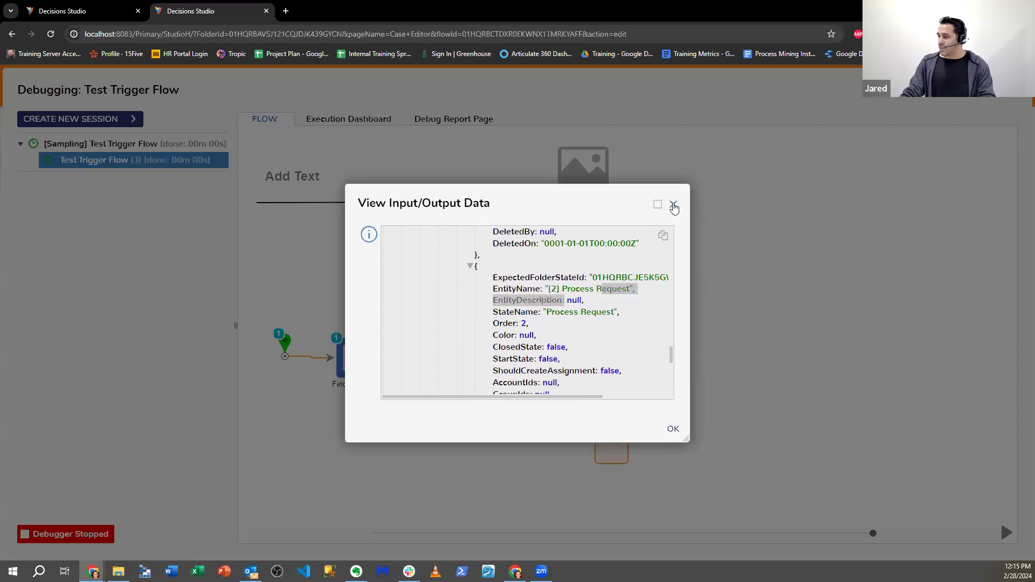
{"action": "left_click", "coordinate": [672, 204]}
{"action": "left_click", "coordinate": [1017, 82]}
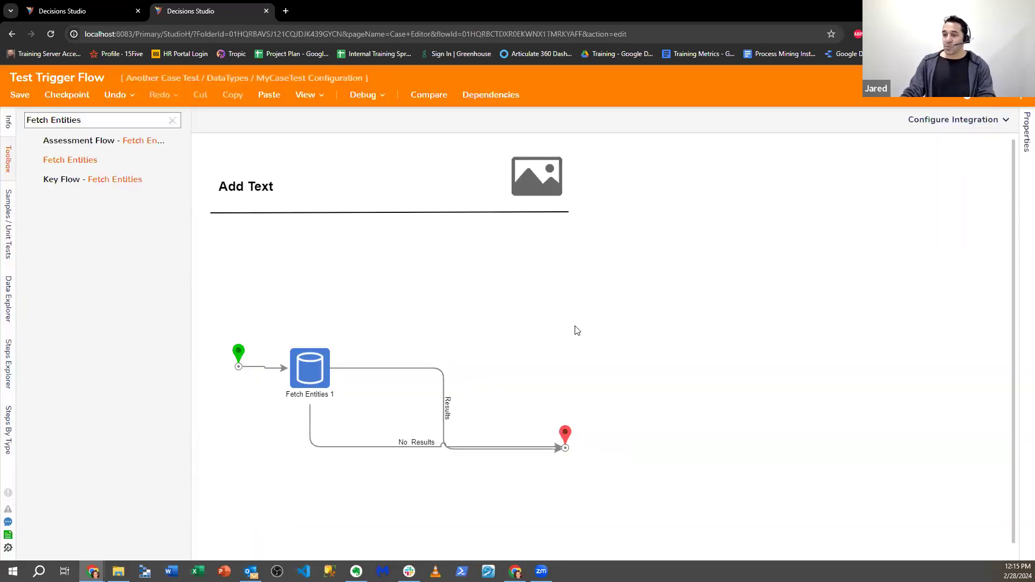
- Set the Fetch Entities 1 sort field to order
{"action": "left_click", "coordinate": [315, 372]}
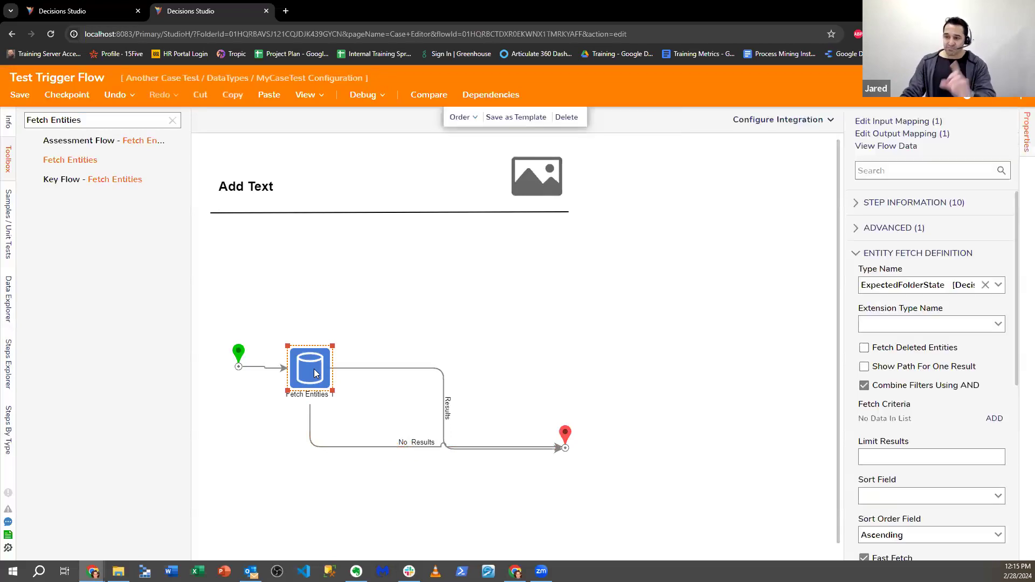
{"action": "scroll", "coordinate": [961, 420], "scroll_direction": "down", "scroll_amount": 3}
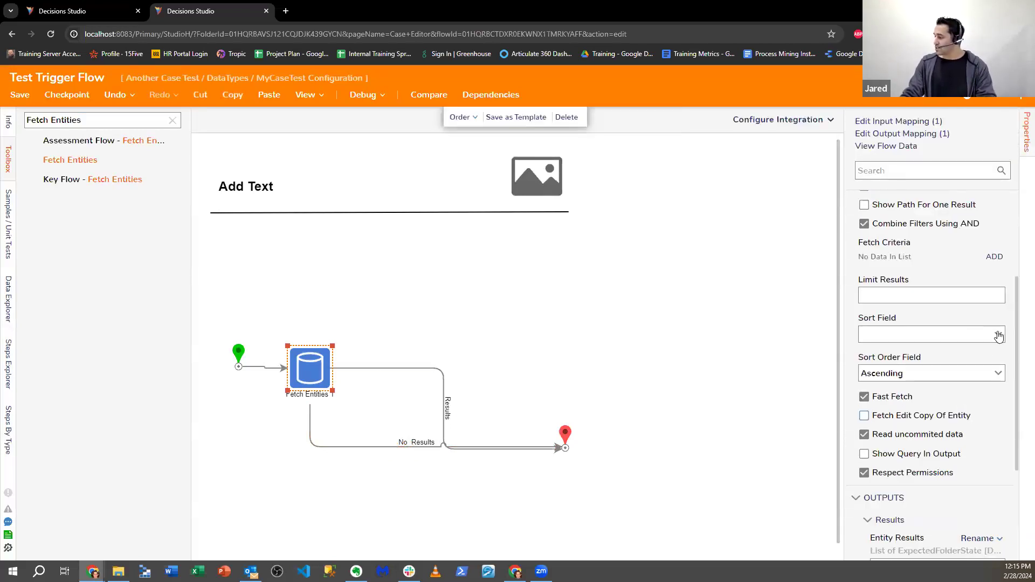
{"action": "left_click", "coordinate": [999, 336]}
{"action": "scroll", "coordinate": [900, 431], "scroll_direction": "down", "scroll_amount": 5}
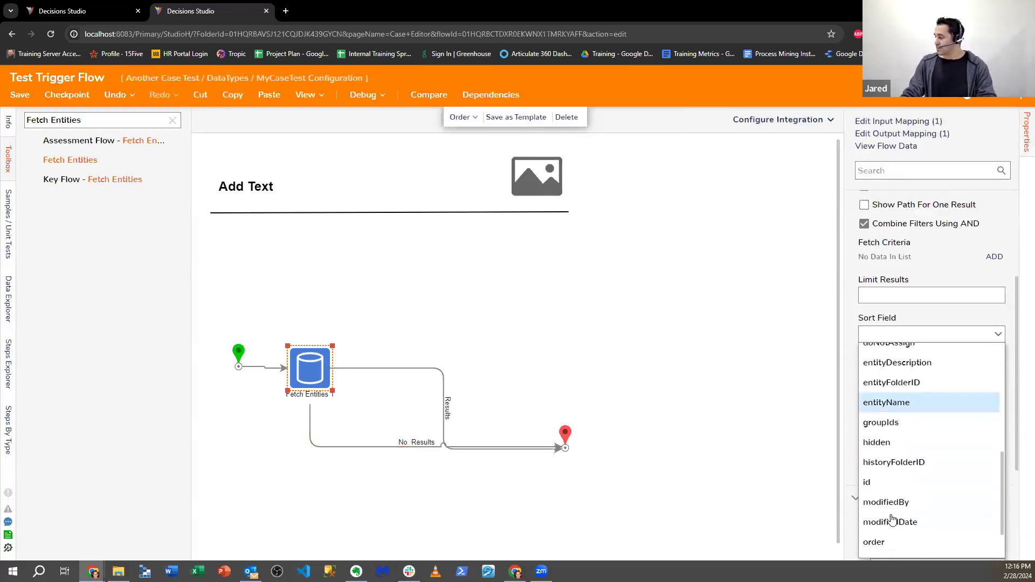
{"action": "scroll", "coordinate": [889, 483], "scroll_direction": "down", "scroll_amount": 2}
{"action": "left_click", "coordinate": [890, 485]}
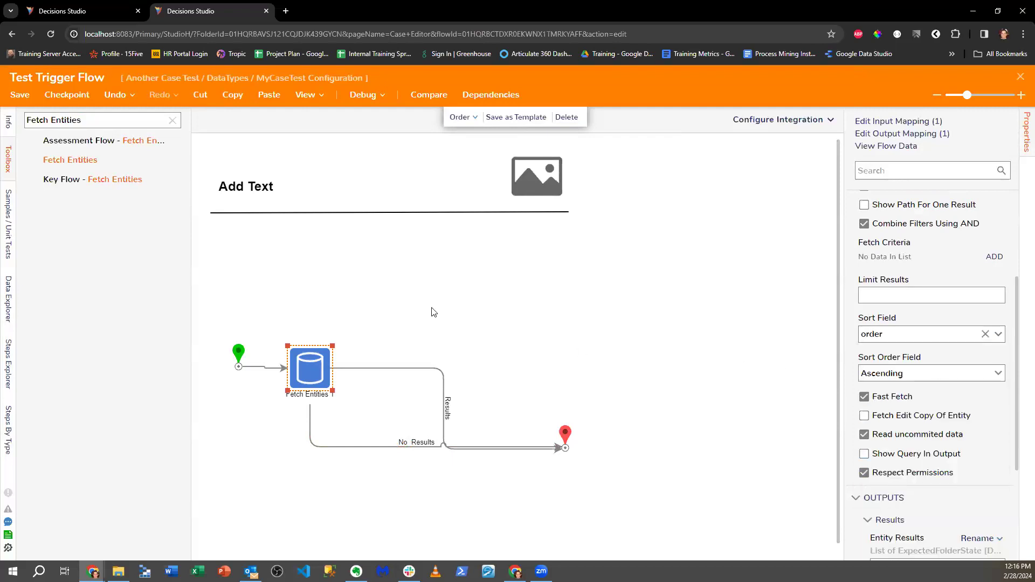
- Debug the flow again to check the sorted results
{"action": "left_click", "coordinate": [362, 95]}
{"action": "left_click", "coordinate": [785, 272]}
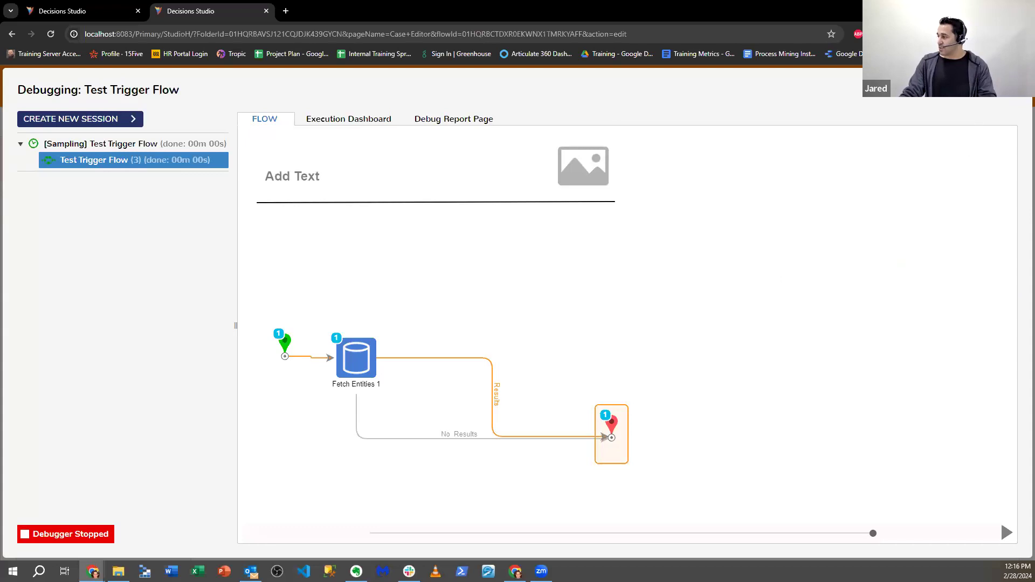
{"action": "left_click", "coordinate": [1015, 86]}
{"action": "triple_click", "coordinate": [116, 115]}
- Place a Set Entity State step on the Results path with Entity Id mapped to Folder Id
{"action": "type", "text": "Set Entity"}
{"action": "left_click_drag", "start_coordinate": [103, 161], "coordinate": [443, 385]}
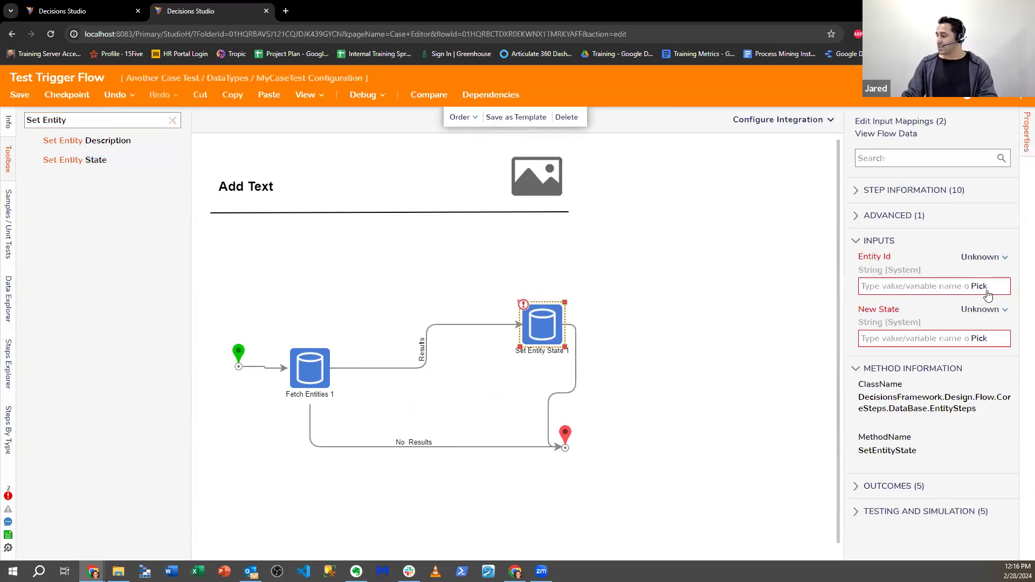
{"action": "left_click", "coordinate": [969, 259]}
{"action": "left_click", "coordinate": [901, 212]}
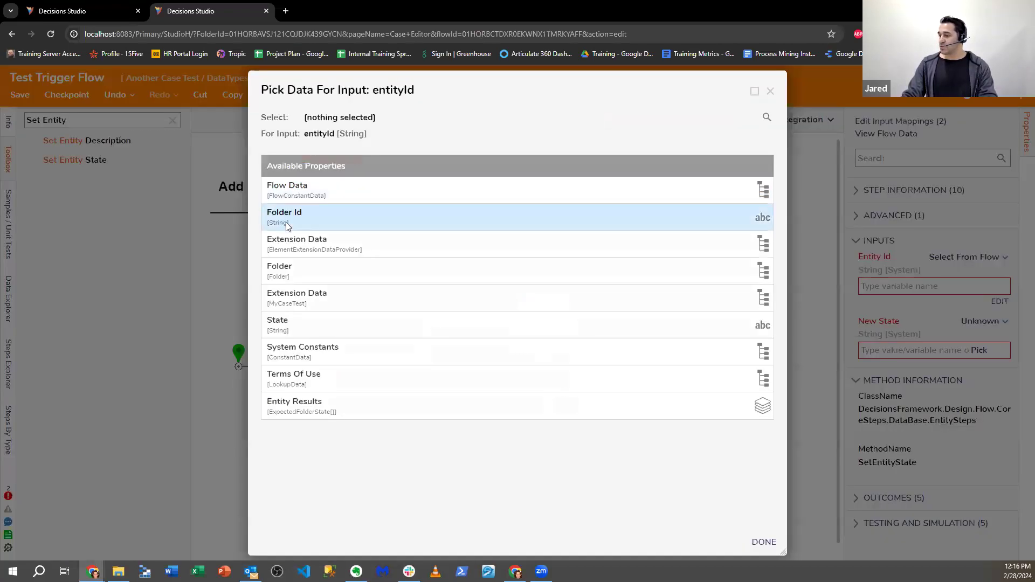
{"action": "left_click", "coordinate": [285, 221]}
{"action": "left_click", "coordinate": [764, 542]}
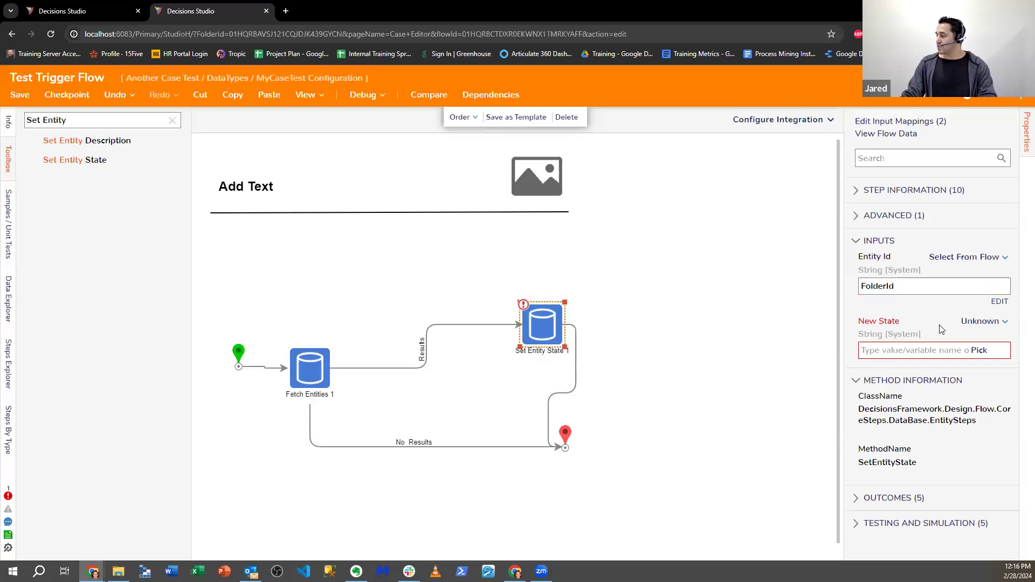
- Tidy the layout of Set Entity State 1, the Results link and the end point
{"action": "left_click", "coordinate": [965, 323]}
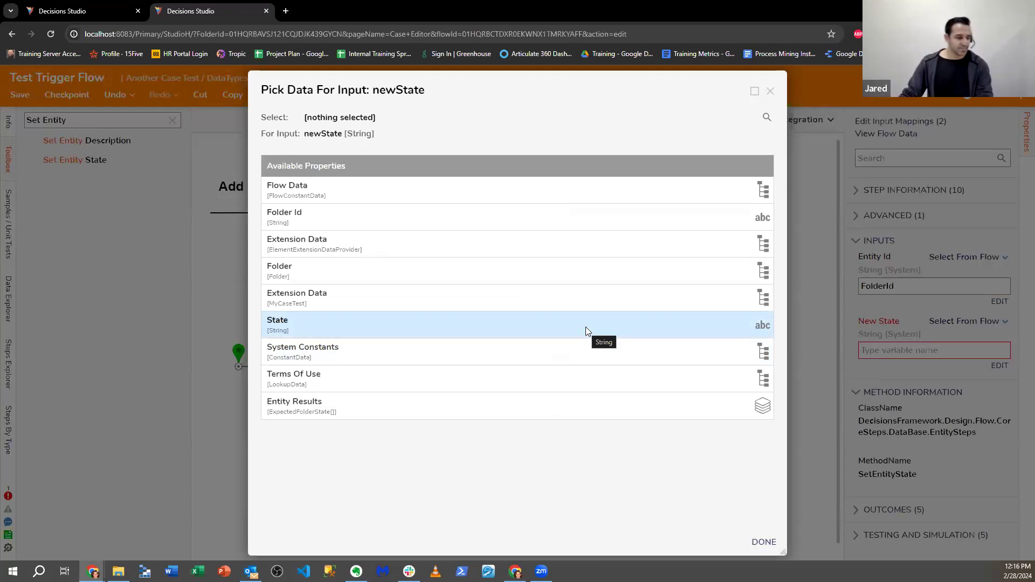
{"action": "left_click", "coordinate": [770, 92]}
{"action": "left_click", "coordinate": [314, 365]}
{"action": "left_click_drag", "start_coordinate": [541, 335], "coordinate": [530, 362]}
{"action": "left_click_drag", "start_coordinate": [566, 436], "coordinate": [606, 443]}
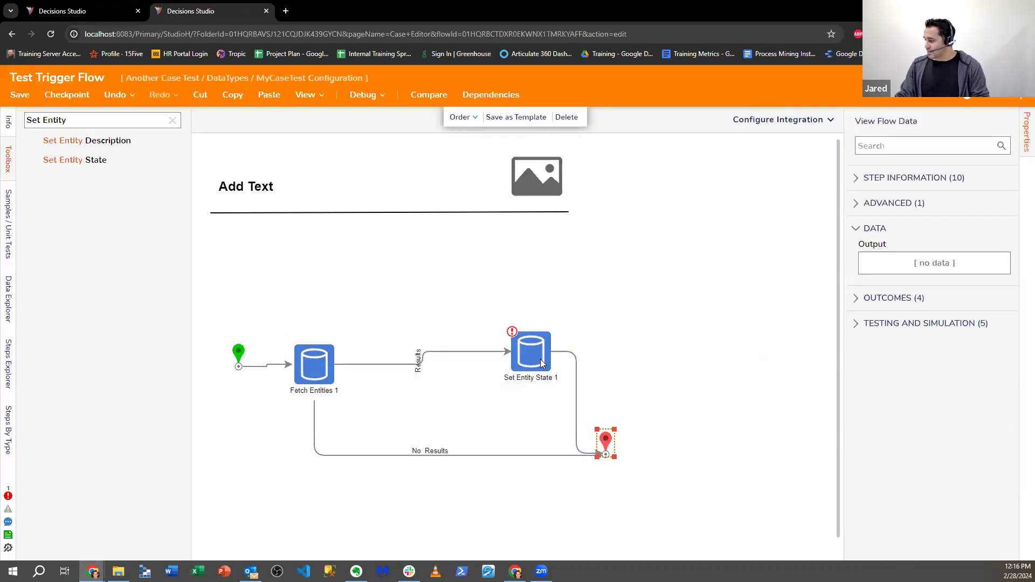
{"action": "left_click_drag", "start_coordinate": [542, 364], "coordinate": [537, 377]}
{"action": "left_click_drag", "start_coordinate": [606, 446], "coordinate": [619, 447]}
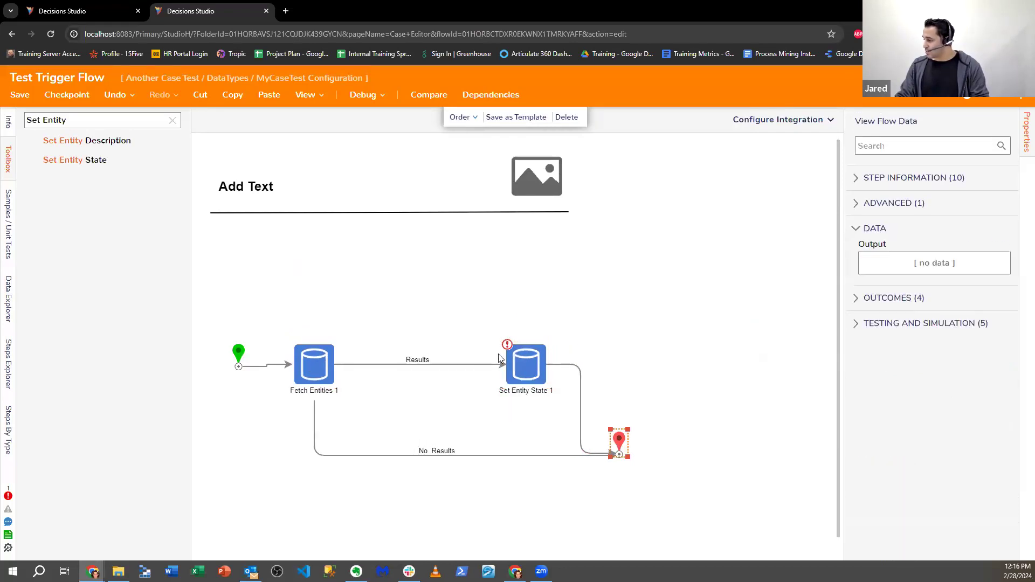
- Make New State a constant value, then save the flow when closing the designer
{"action": "left_click", "coordinate": [527, 362]}
{"action": "left_click", "coordinate": [964, 321]}
{"action": "left_click", "coordinate": [902, 277]}
{"action": "left_click", "coordinate": [1004, 351]}
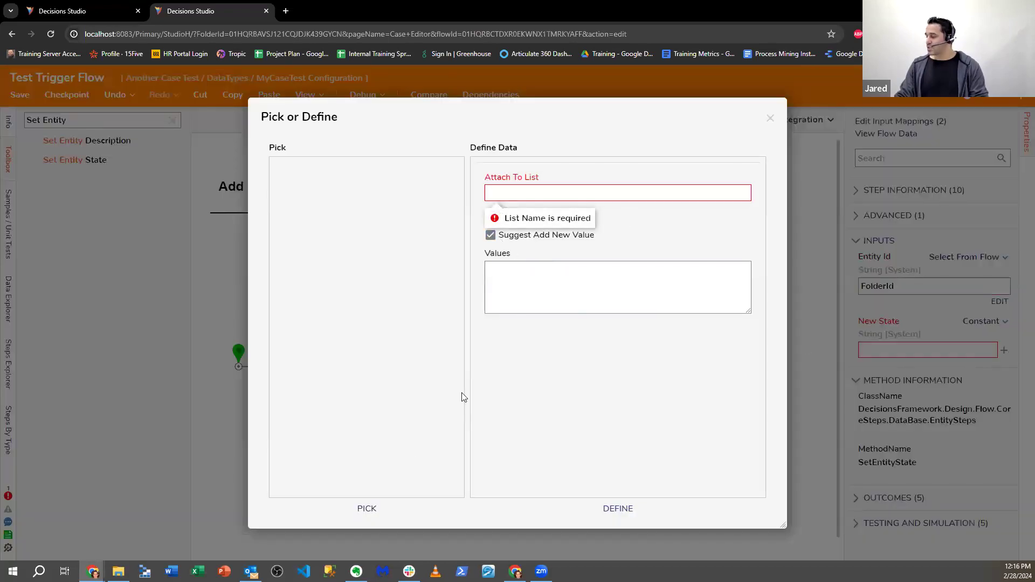
{"action": "left_click", "coordinate": [770, 123]}
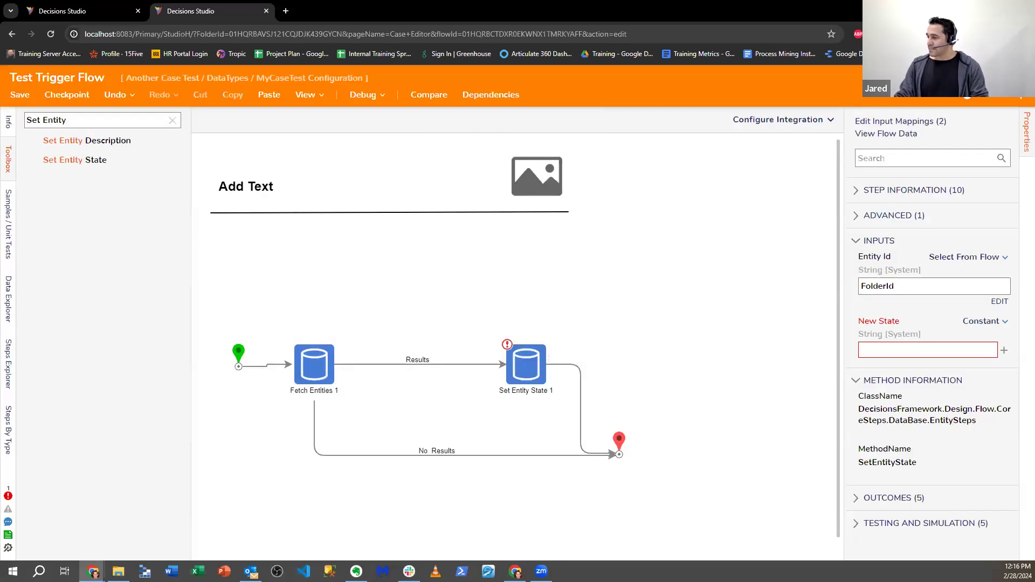
{"action": "left_click", "coordinate": [1020, 77]}
{"action": "left_click", "coordinate": [661, 378]}
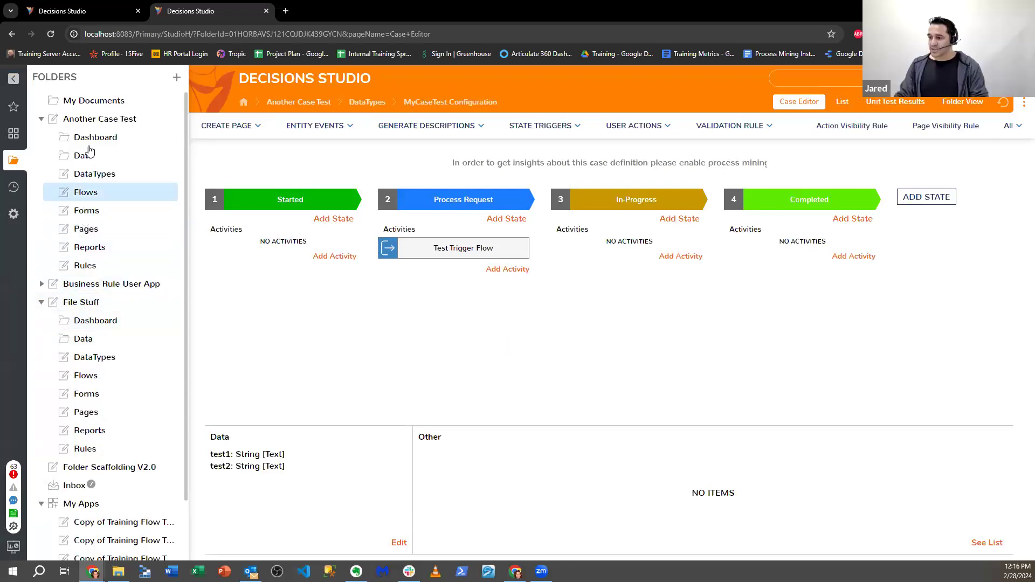
- Open the Test Trigger Flow from the MyCaseTest Configuration case in DataTypes
{"action": "left_click", "coordinate": [101, 174]}
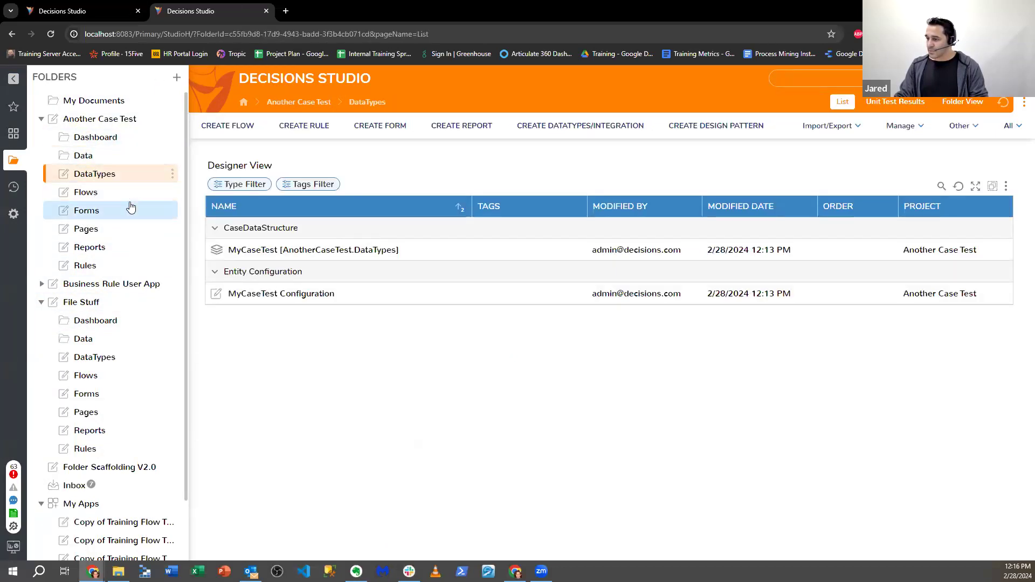
{"action": "left_click", "coordinate": [270, 295]}
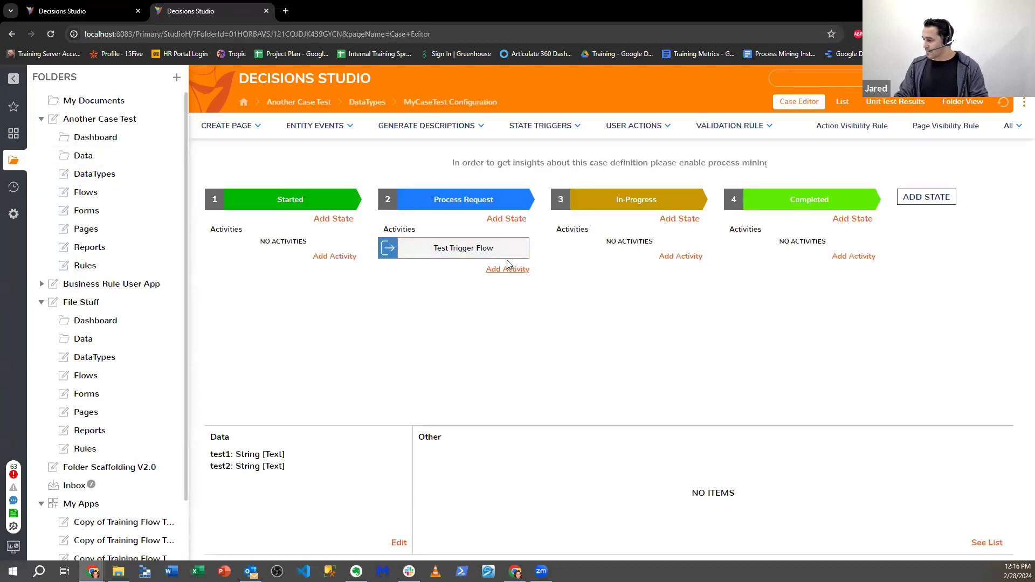
{"action": "left_click", "coordinate": [520, 249]}
- In a new tab at localhost, start a Value List in Another Case Test > DataTypes
{"action": "left_click", "coordinate": [287, 12]}
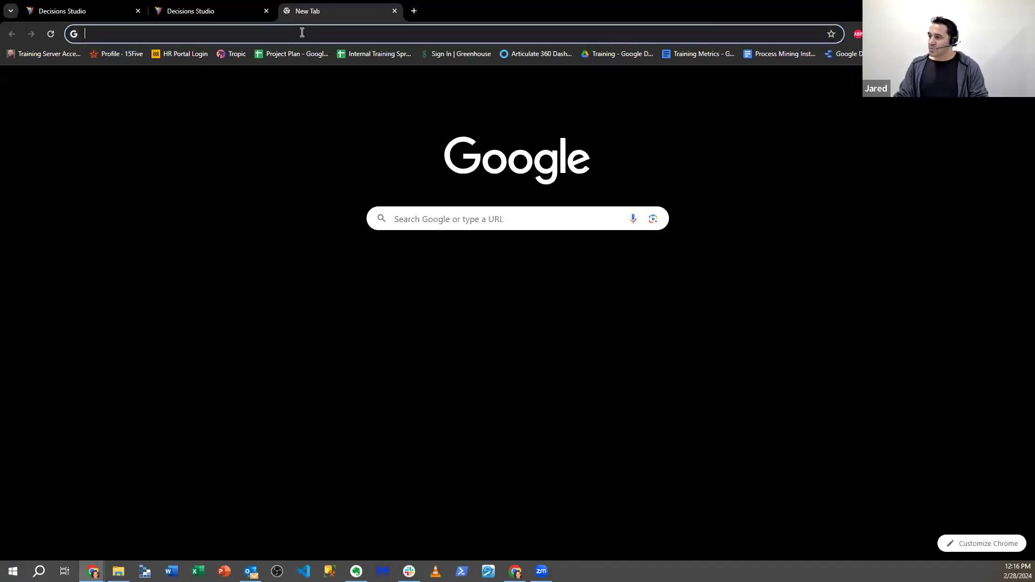
{"action": "left_click", "coordinate": [301, 32]}
{"action": "type", "text": "localhost"}
{"action": "key", "text": "Return"}
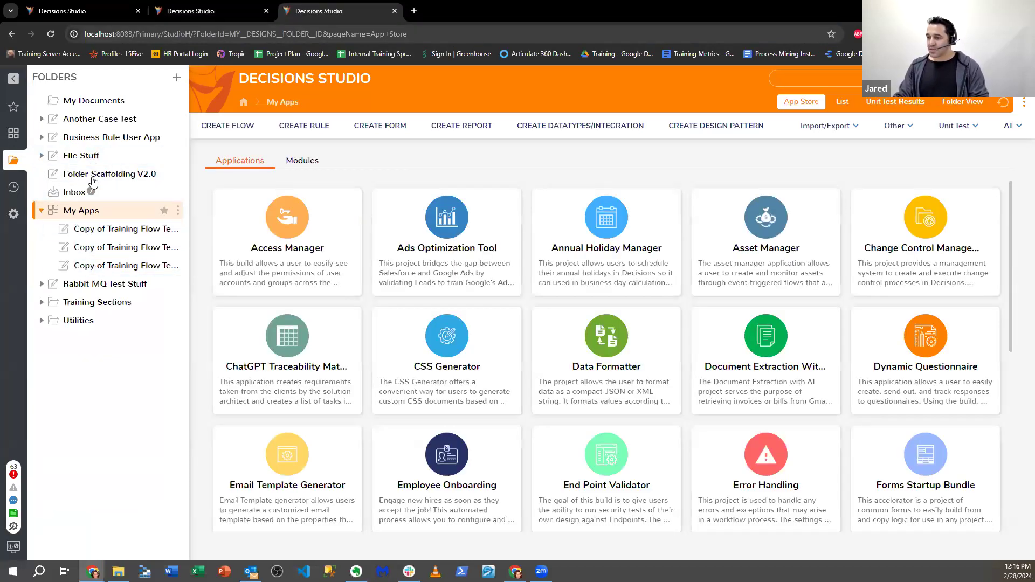
{"action": "left_click", "coordinate": [83, 138]}
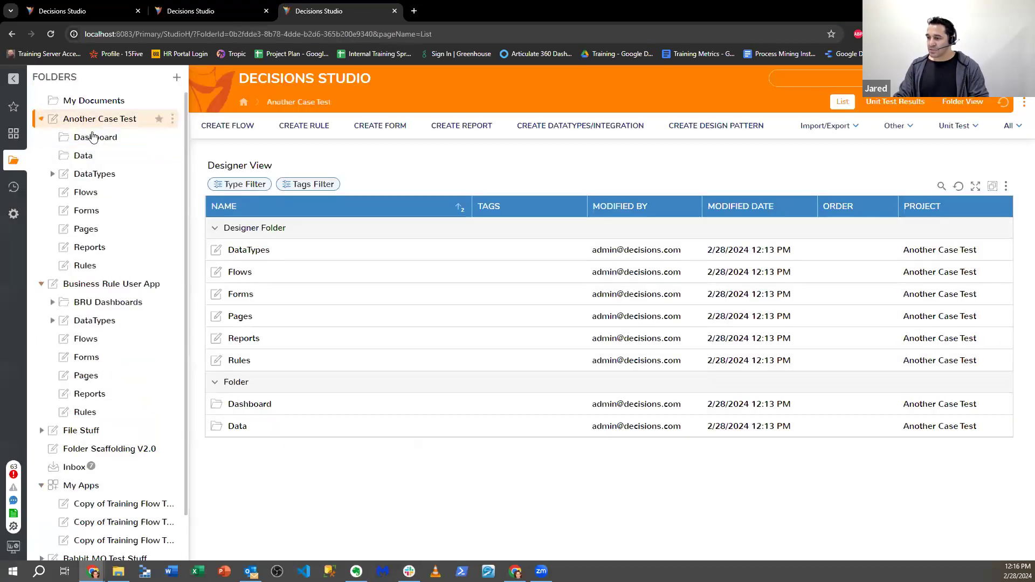
{"action": "left_click", "coordinate": [85, 174]}
{"action": "left_click", "coordinate": [569, 132]}
{"action": "left_click", "coordinate": [409, 318]}
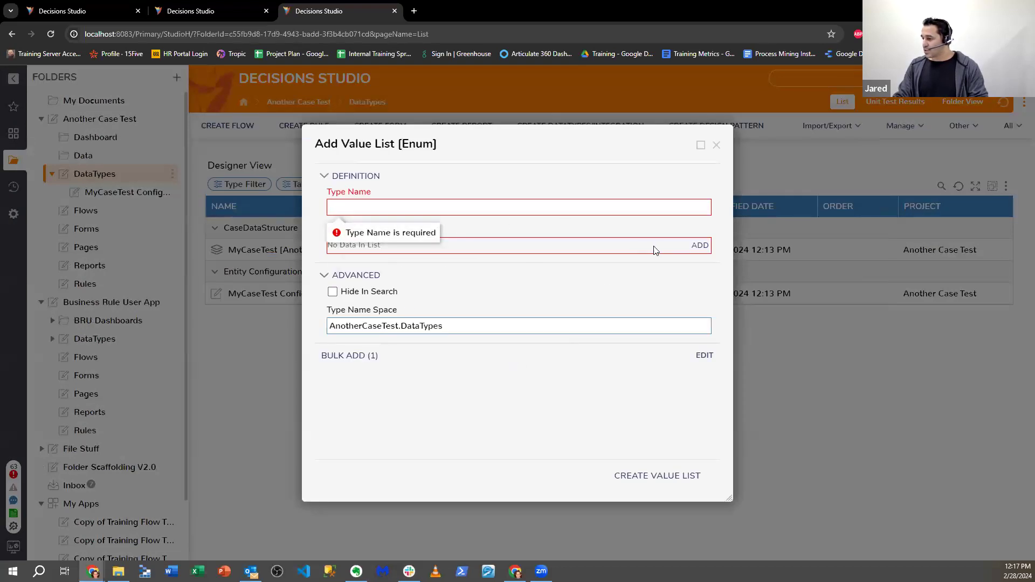
- Try adding a Started value to the list, then remove it again
{"action": "left_click", "coordinate": [700, 246]}
{"action": "left_click", "coordinate": [513, 203]}
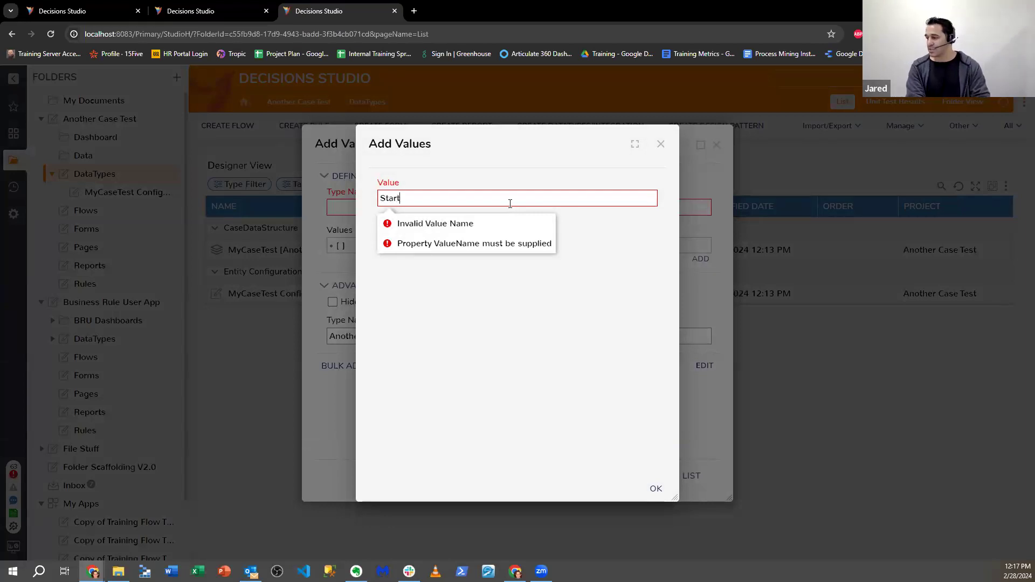
{"action": "left_click", "coordinate": [654, 488]}
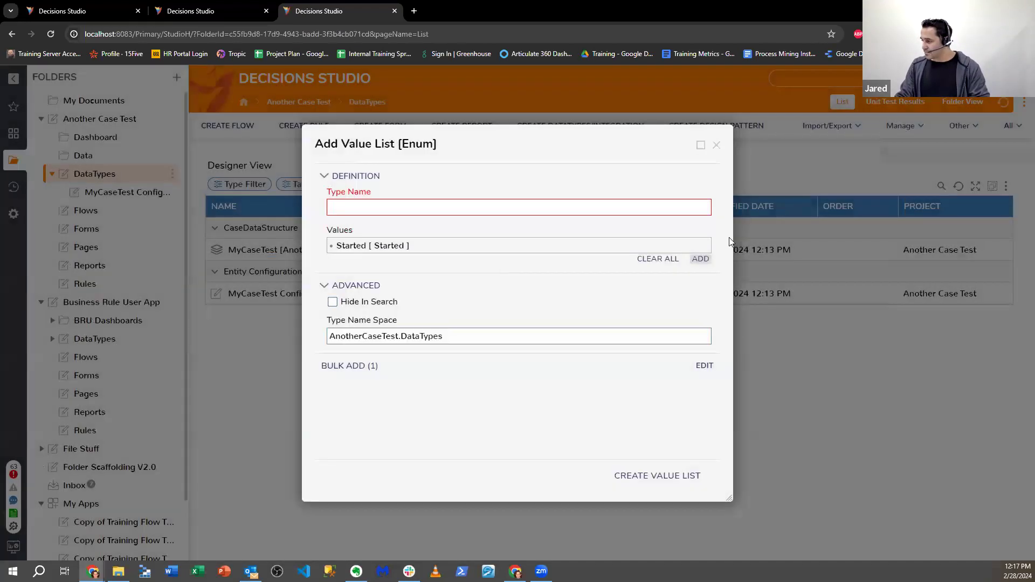
{"action": "type", "text": "Pro"}
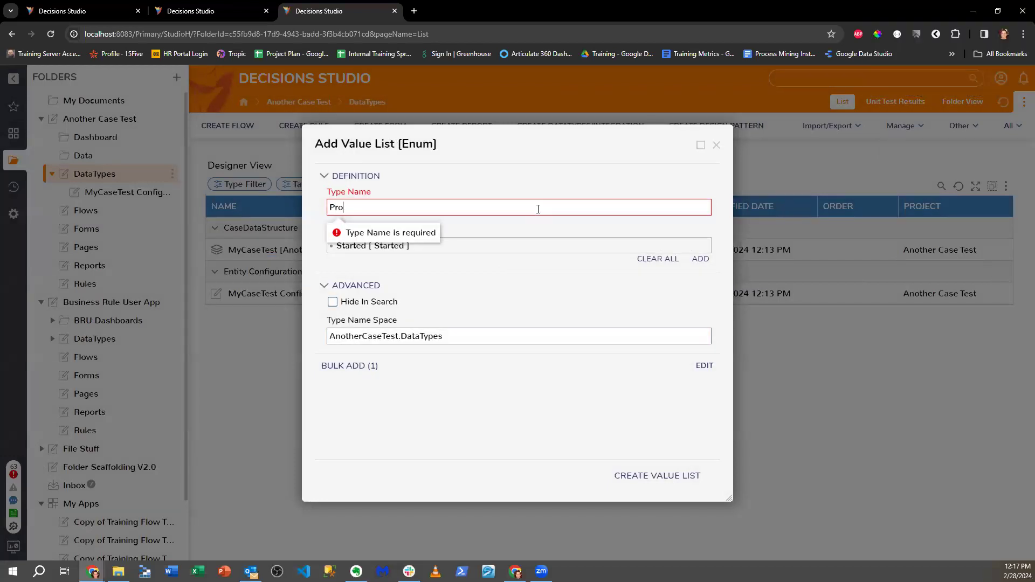
{"action": "key", "text": "BackSpace"}
{"action": "key", "text": "BackSpace"}
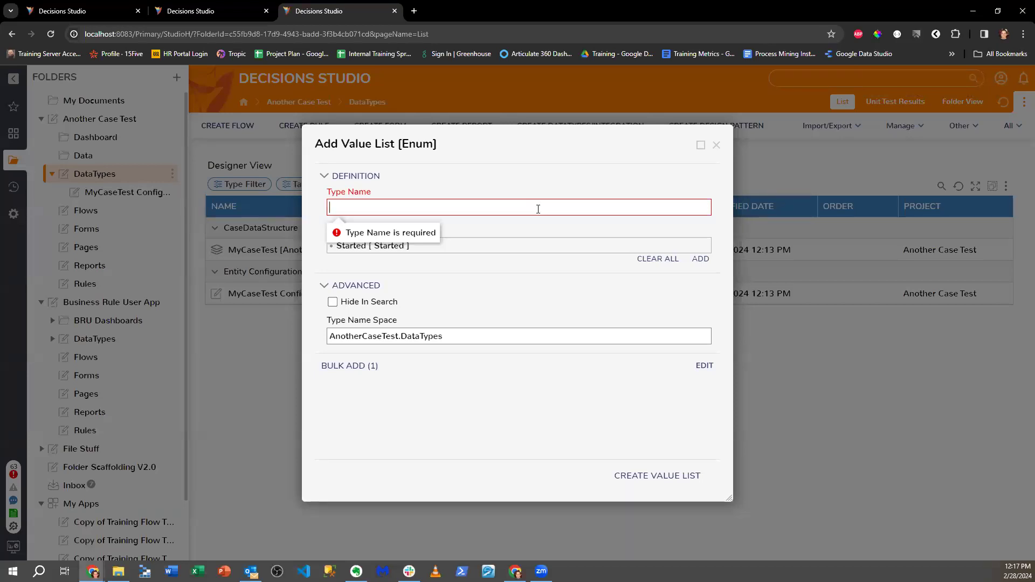
{"action": "left_click", "coordinate": [703, 247]}
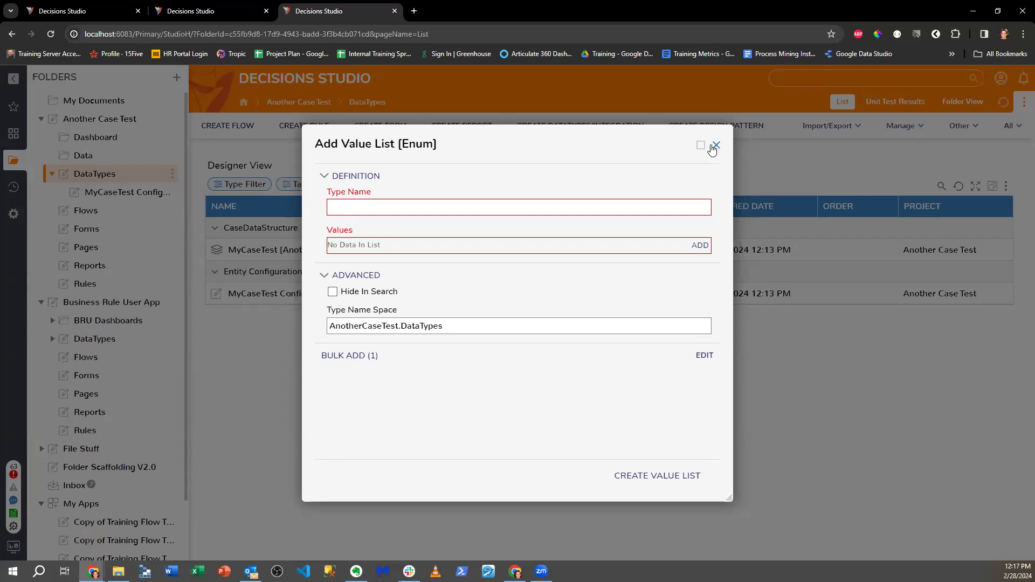
- Name the value list type 'test'
{"action": "left_click", "coordinate": [656, 205]}
{"action": "type", "text": "trews"}
{"action": "key", "text": "BackSpace"}
{"action": "key", "text": "BackSpace"}
{"action": "key", "text": "BackSpace"}
{"action": "key", "text": "BackSpace"}
{"action": "key", "text": "BackSpace"}
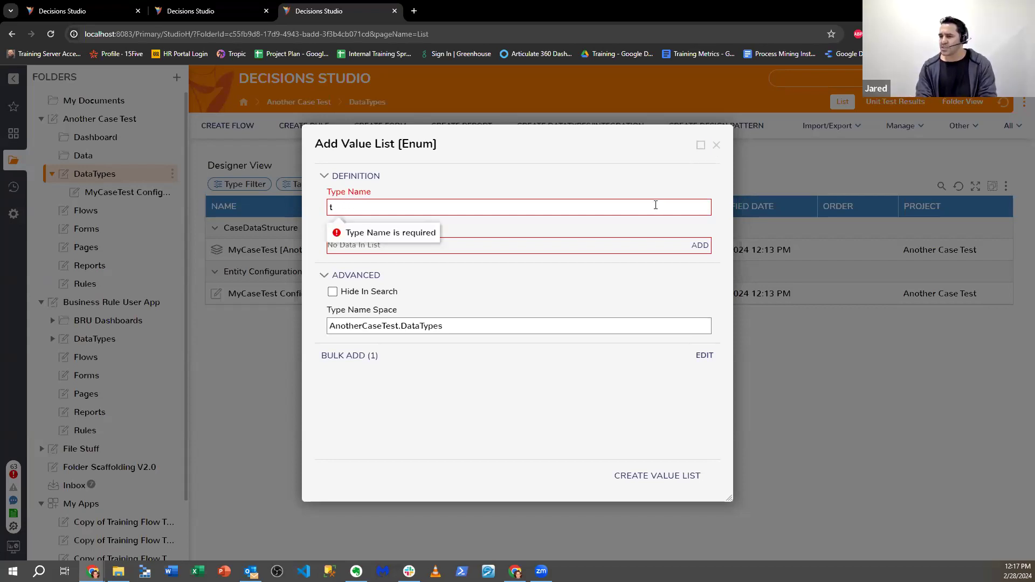
{"action": "type", "text": "test"}
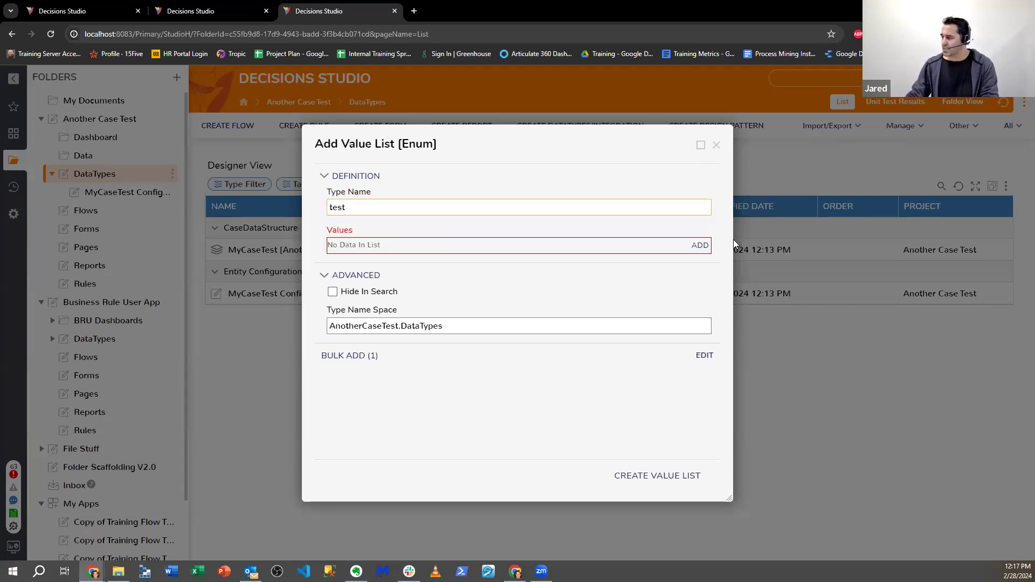
- Add the values 'started' and 'Completed' and create the test value list
{"action": "left_click", "coordinate": [700, 245]}
{"action": "type", "text": "started"}
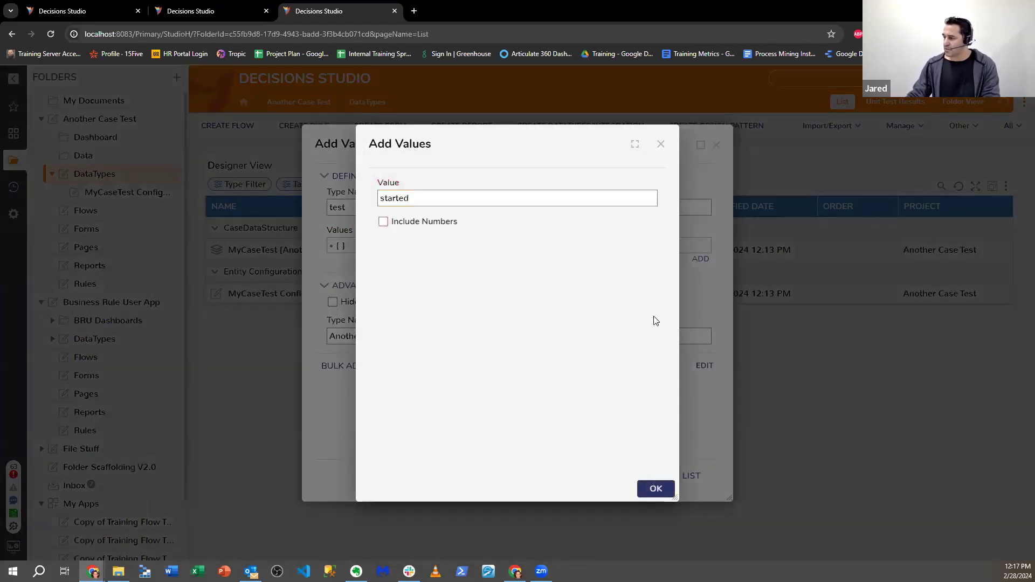
{"action": "key", "text": "Return"}
{"action": "left_click", "coordinate": [699, 270]}
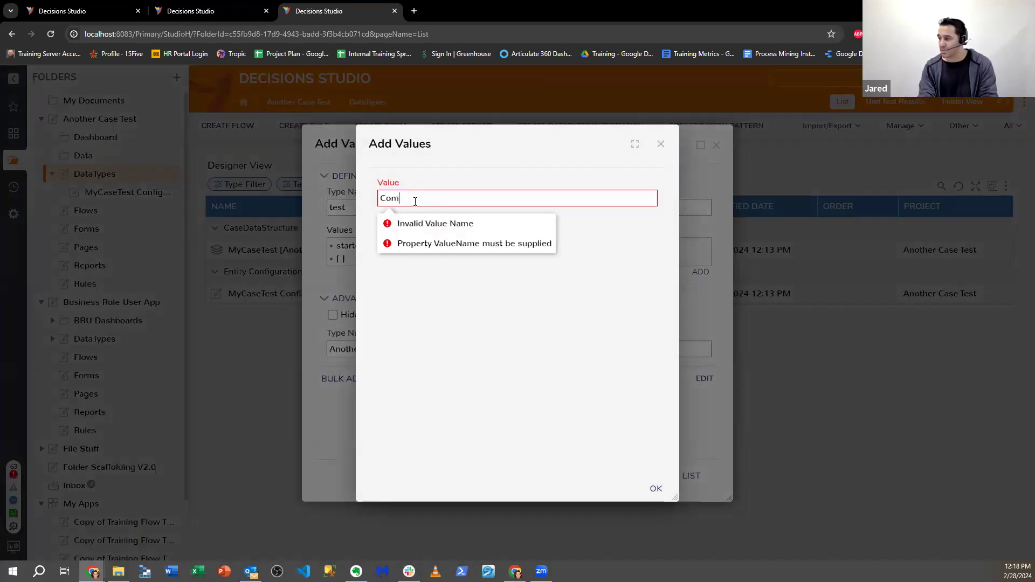
{"action": "type", "text": "Completed"}
{"action": "left_click", "coordinate": [655, 488]}
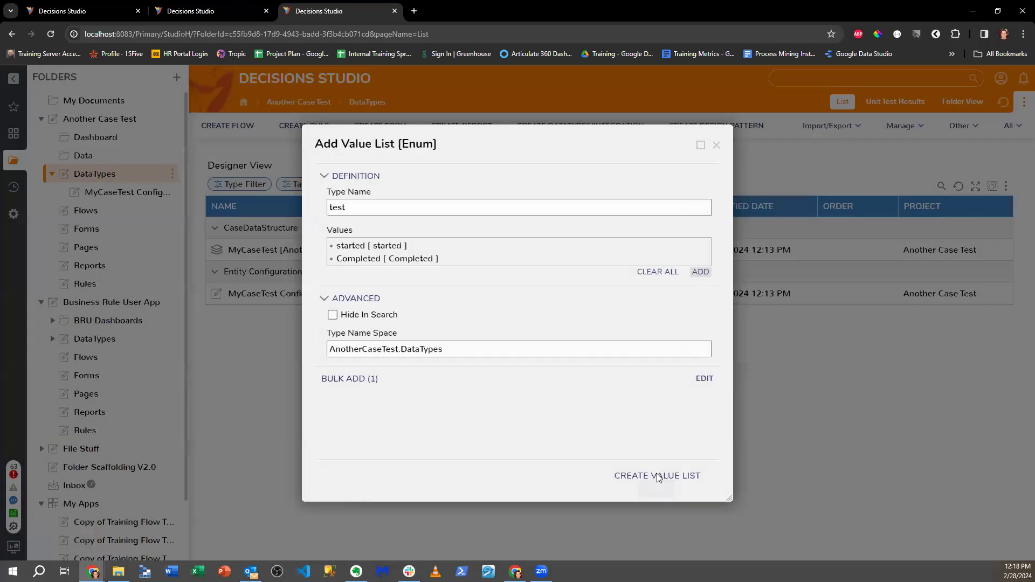
{"action": "left_click", "coordinate": [656, 475]}
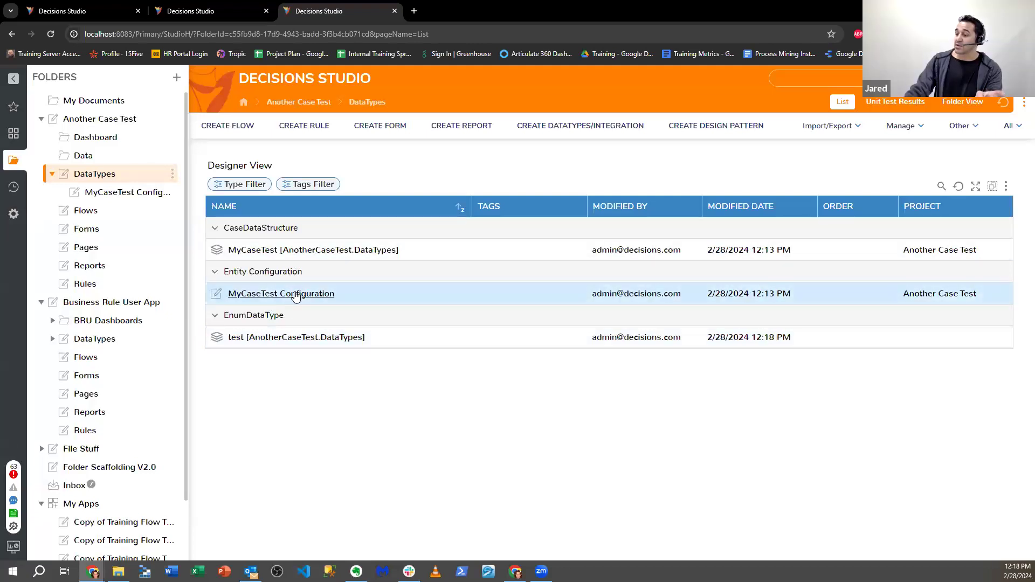
{"action": "left_click", "coordinate": [296, 295]}
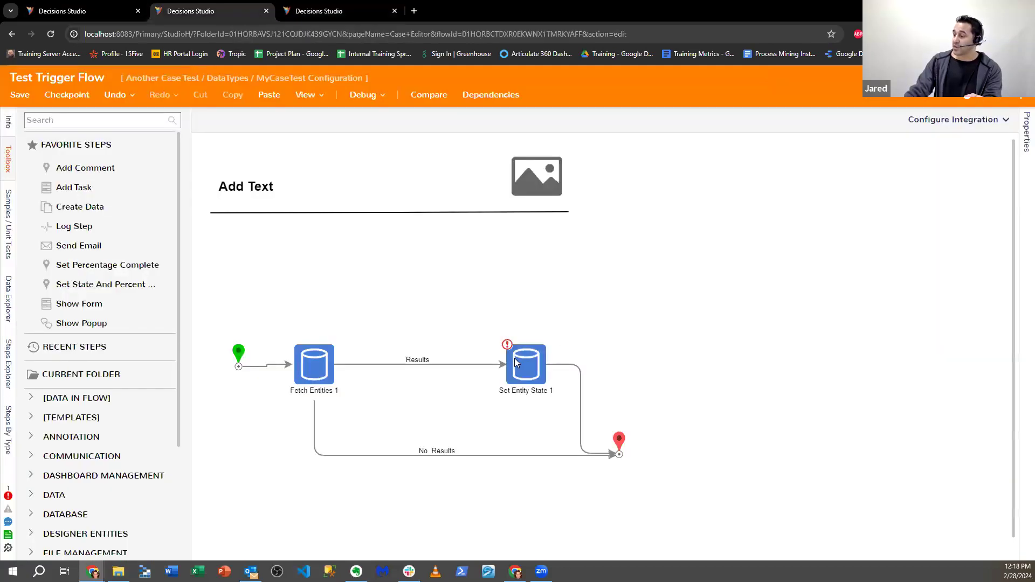
- Try picking a constant list value for Set Entity State 1's New State, dismissing the nothing-picked warning
{"action": "left_click", "coordinate": [517, 364]}
{"action": "left_click", "coordinate": [1003, 350]}
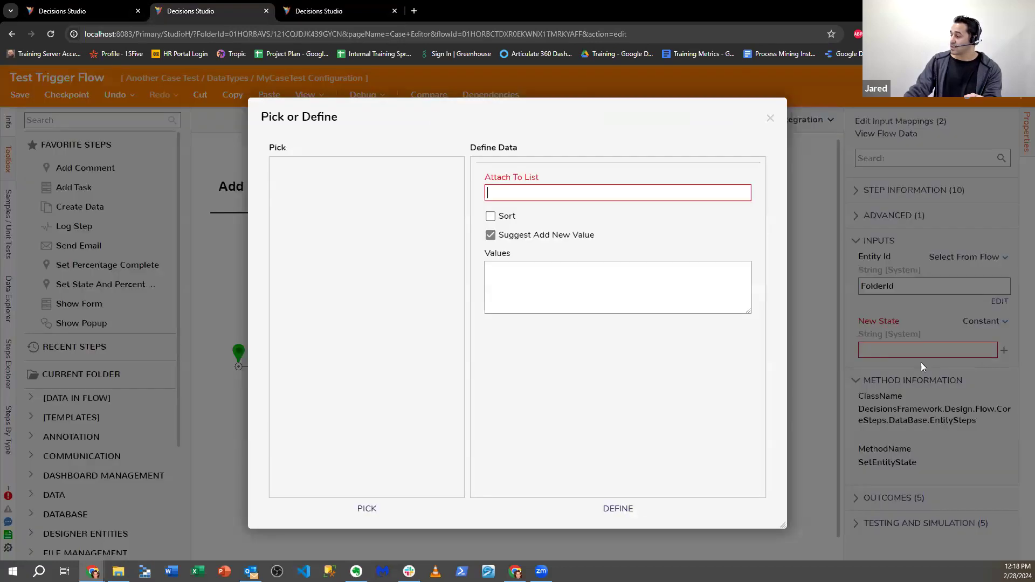
{"action": "left_click", "coordinate": [372, 510]}
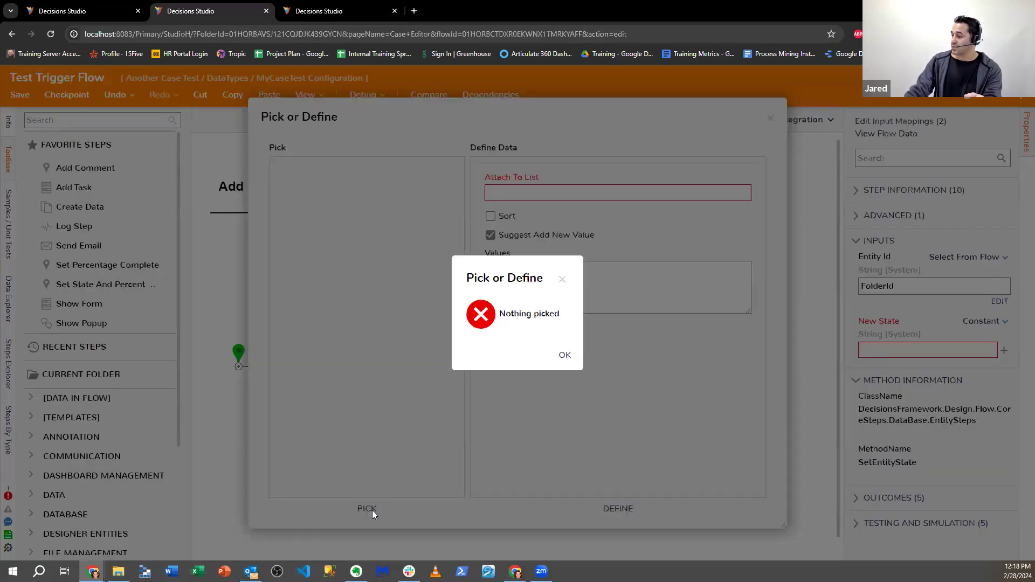
{"action": "left_click", "coordinate": [564, 355]}
{"action": "left_click", "coordinate": [770, 118]}
- Retry with new-value suggestions turned off, then save the Test Trigger Flow
{"action": "left_click", "coordinate": [1003, 350]}
{"action": "left_click", "coordinate": [490, 237]}
{"action": "left_click", "coordinate": [372, 511]}
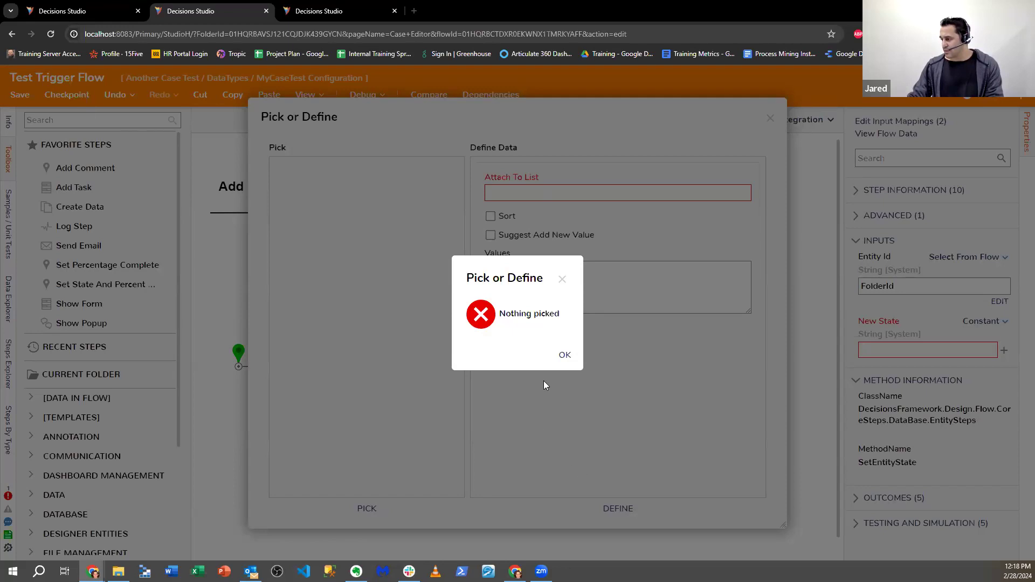
{"action": "left_click", "coordinate": [564, 354]}
{"action": "left_click", "coordinate": [767, 118]}
{"action": "left_click", "coordinate": [20, 94]}
{"action": "left_click", "coordinate": [661, 372]}
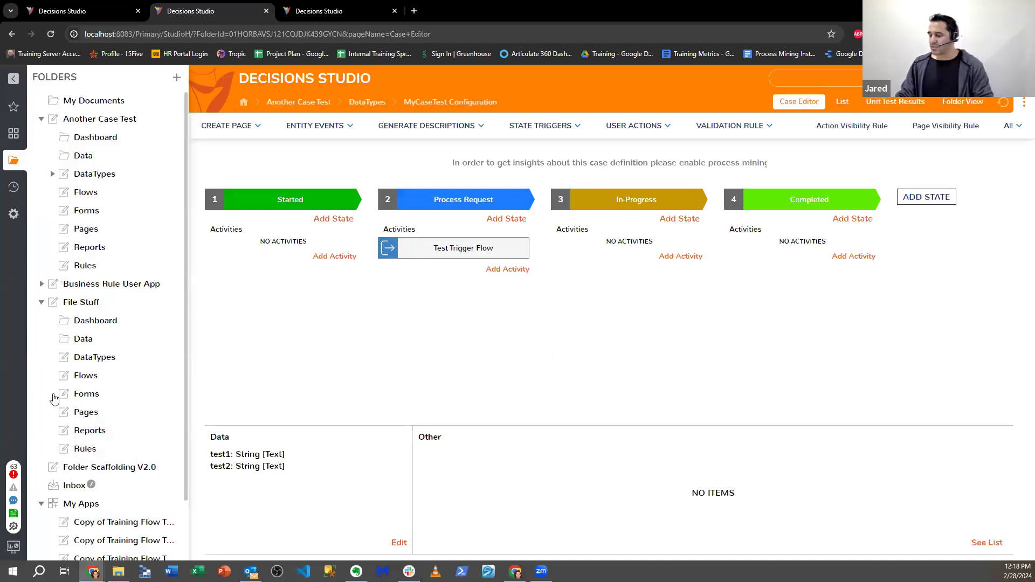
- Go to System > Designers > Lookup Lists And Constants
{"action": "scroll", "coordinate": [54, 399], "scroll_direction": "down", "scroll_amount": 2}
{"action": "left_click", "coordinate": [13, 214]}
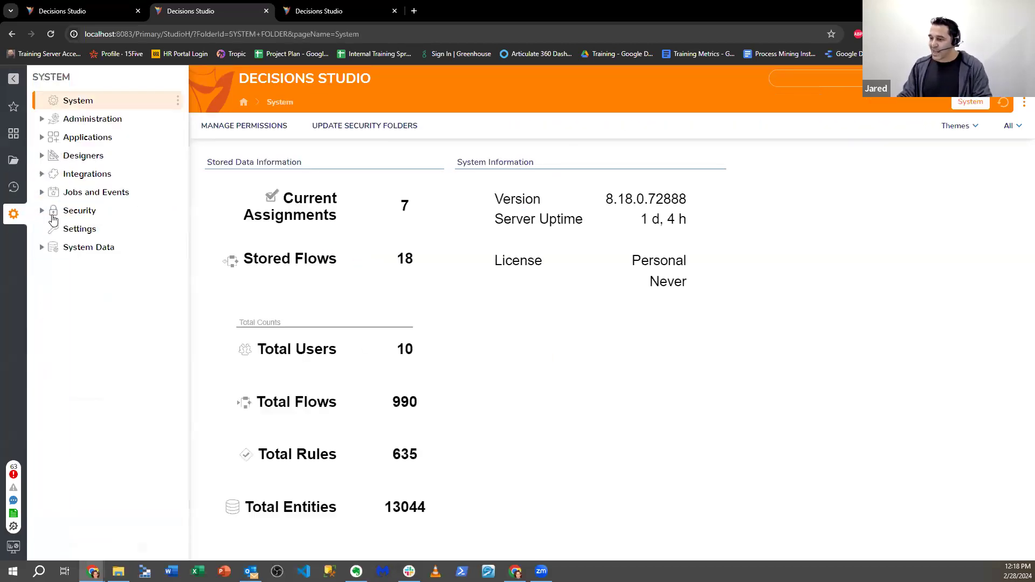
{"action": "left_click", "coordinate": [41, 155]}
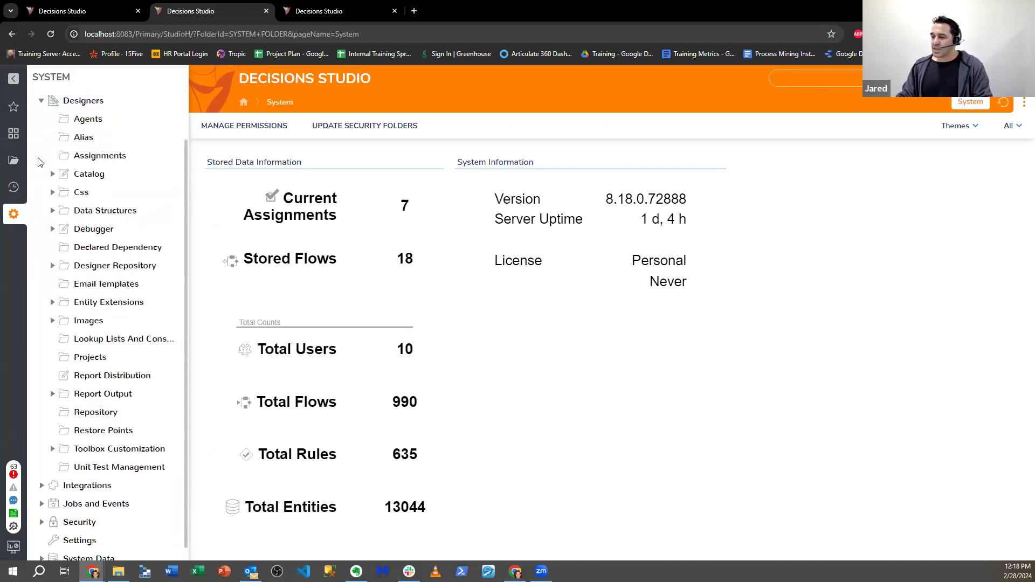
{"action": "left_click", "coordinate": [111, 341]}
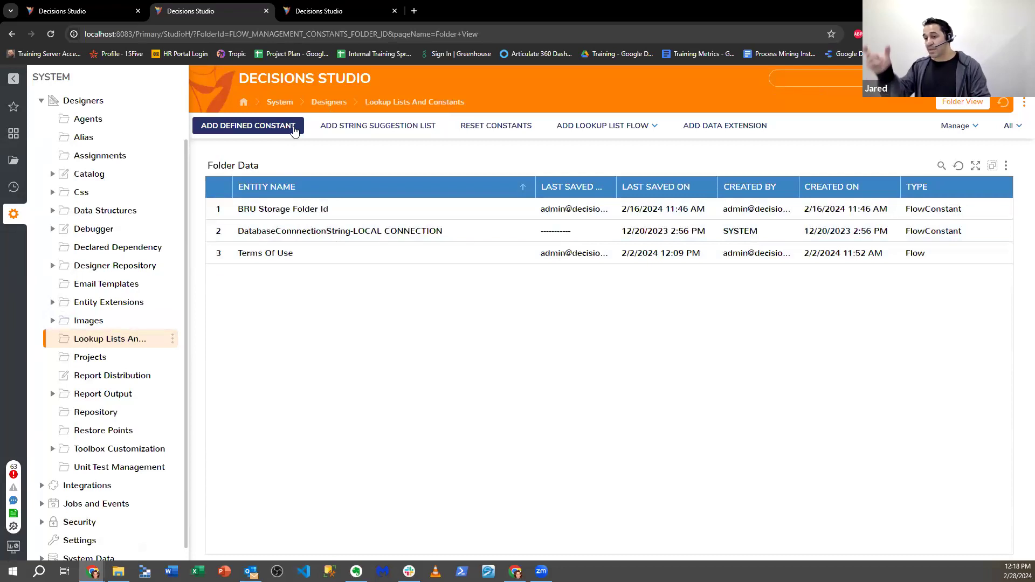
- Preview the string suggestion list and data extension forms, then show the Lookup List Flow options
{"action": "left_click", "coordinate": [425, 129]}
{"action": "scroll", "coordinate": [579, 322], "scroll_direction": "down", "scroll_amount": 1}
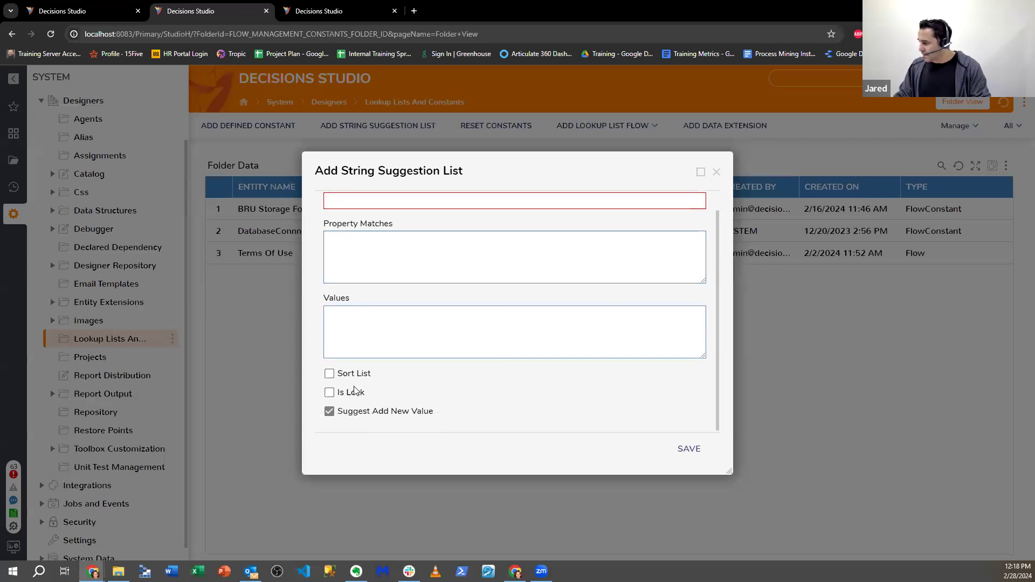
{"action": "left_click", "coordinate": [717, 172]}
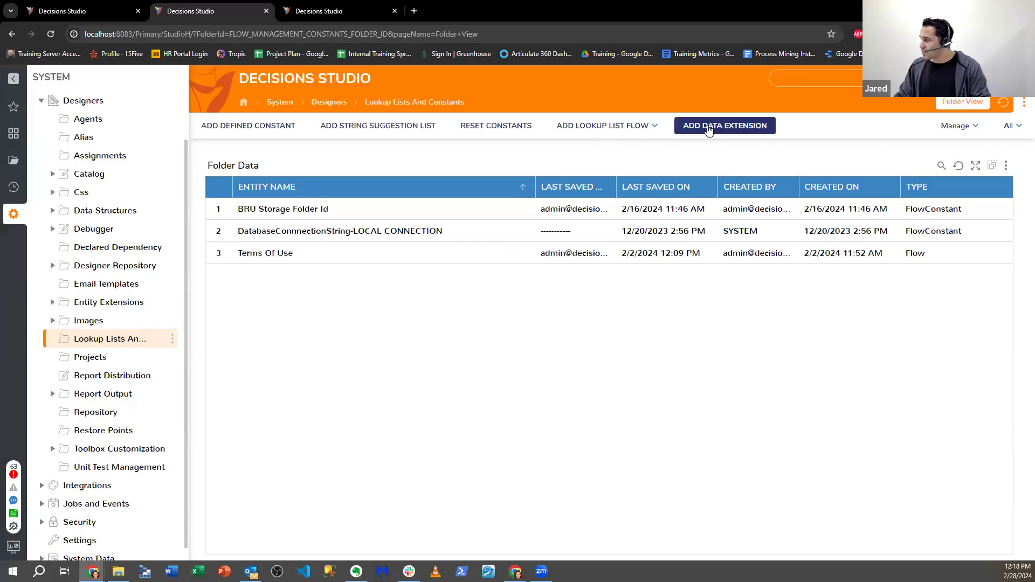
{"action": "left_click", "coordinate": [707, 128]}
{"action": "left_click", "coordinate": [635, 144]}
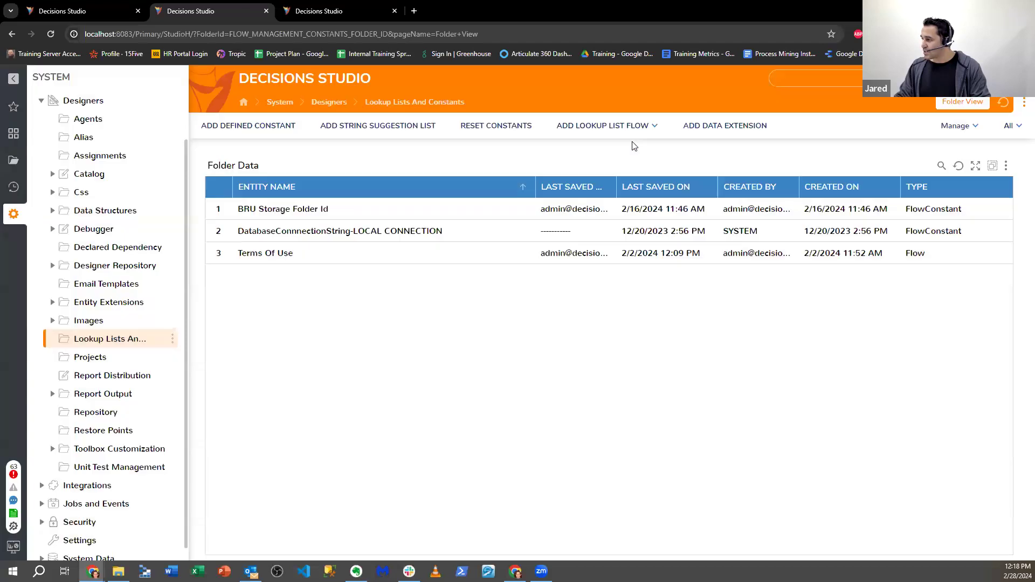
{"action": "mouse_move", "coordinate": [641, 132]}
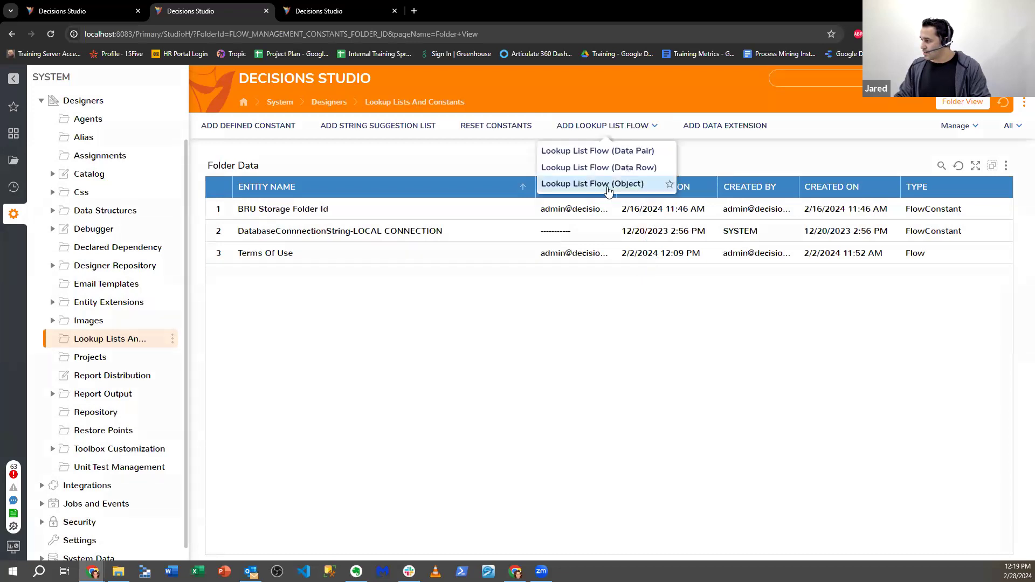
- Create an object lookup list flow named 'Case entity State'
{"action": "left_click", "coordinate": [640, 183]}
{"action": "left_click", "coordinate": [635, 145]}
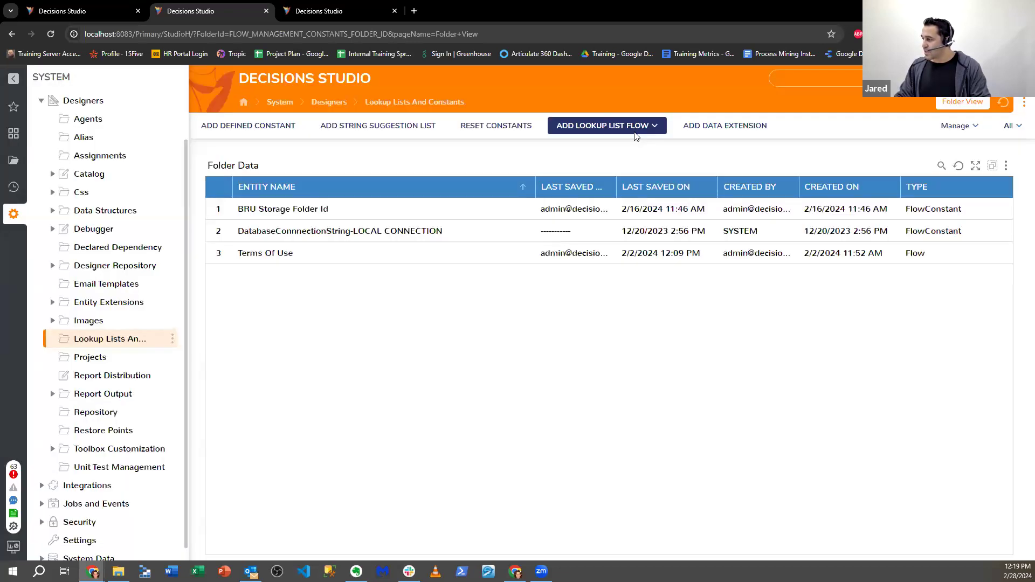
{"action": "mouse_move", "coordinate": [635, 132]}
{"action": "left_click", "coordinate": [598, 183]}
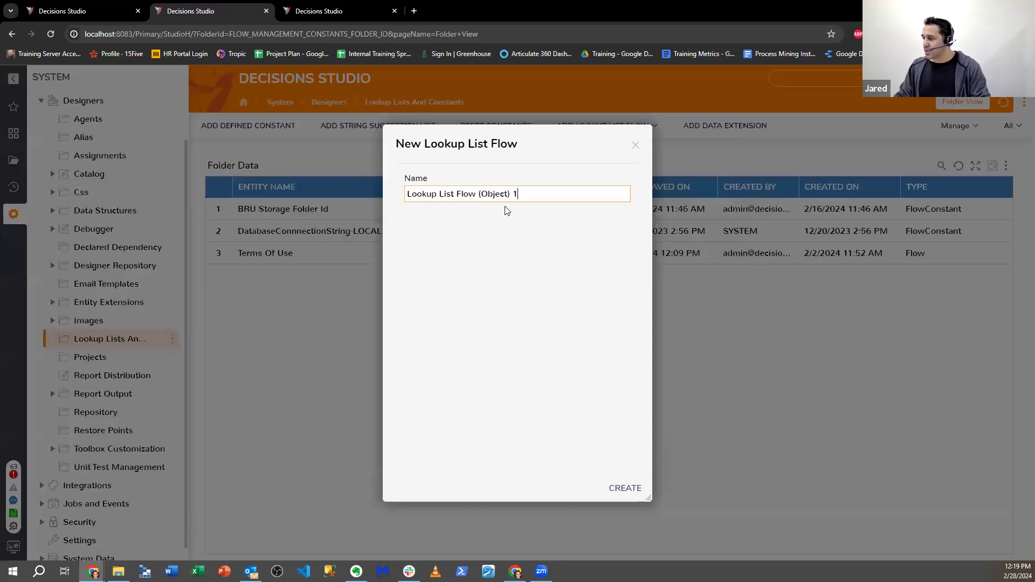
{"action": "key", "text": "BackSpace"}
{"action": "type", "text": "Yo"}
{"action": "key", "text": "BackSpace"}
{"action": "key", "text": "BackSpace"}
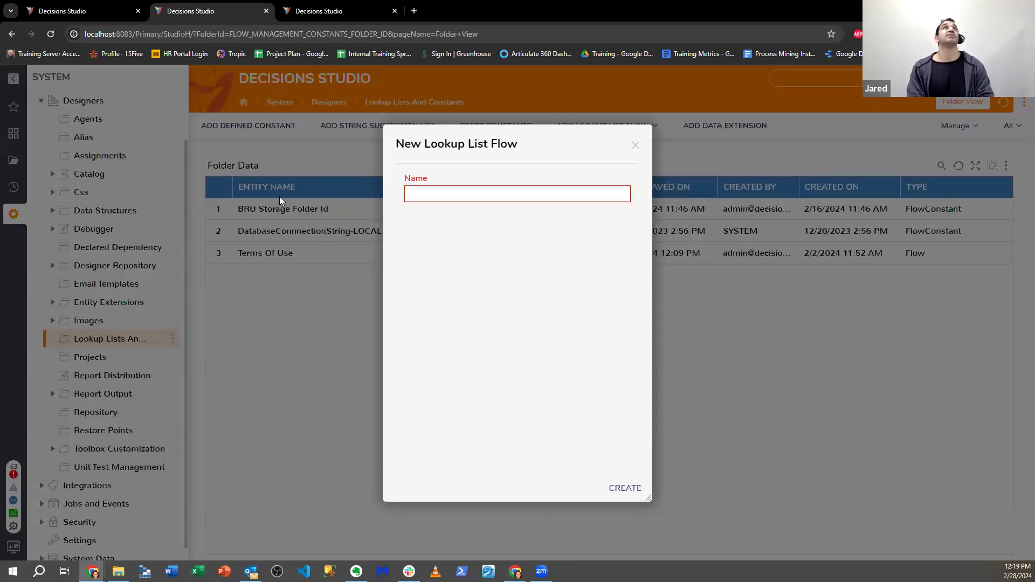
{"action": "type", "text": "Case entity State outpu"}
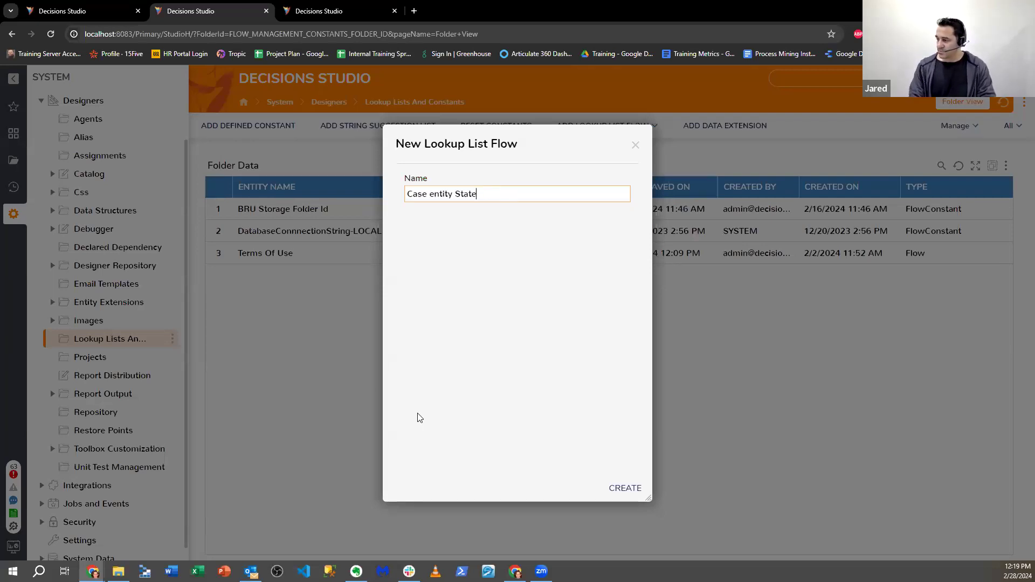
{"action": "left_click", "coordinate": [613, 488]}
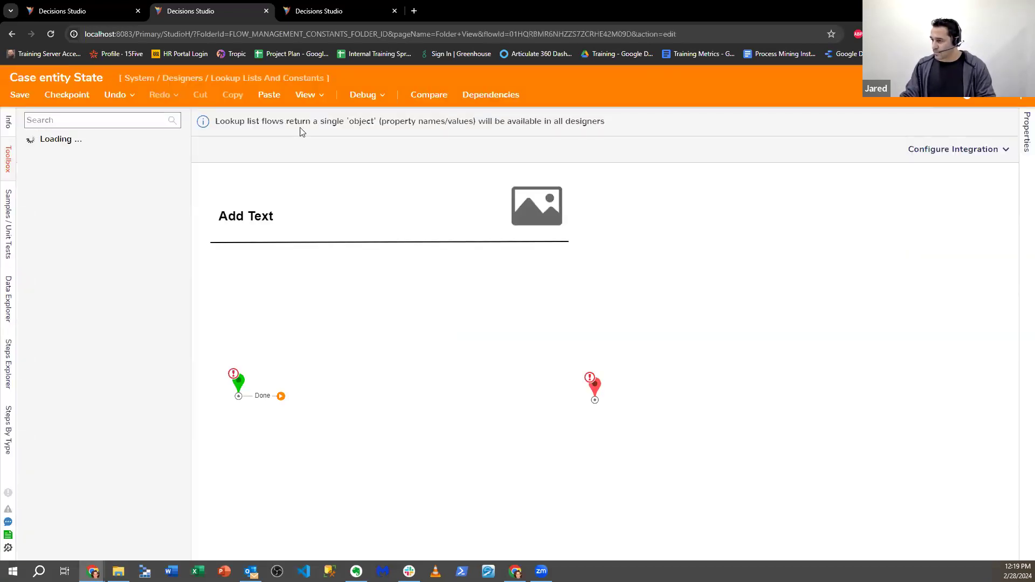
- Add a Fetch Entities step and wire its Results and No Results outcomes to End
{"action": "left_click", "coordinate": [84, 120]}
{"action": "type", "text": "Fetch Entiti"}
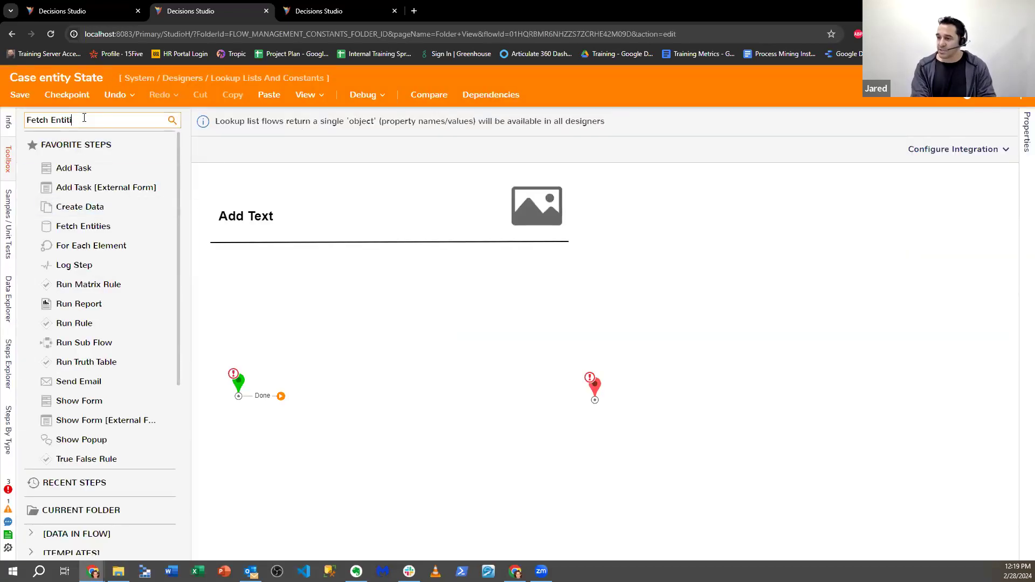
{"action": "type", "text": "es"}
{"action": "left_click_drag", "start_coordinate": [81, 158], "coordinate": [335, 395]}
{"action": "left_click_drag", "start_coordinate": [409, 394], "coordinate": [589, 396]}
{"action": "left_click_drag", "start_coordinate": [594, 398], "coordinate": [542, 474]}
{"action": "left_click_drag", "start_coordinate": [384, 410], "coordinate": [541, 477]}
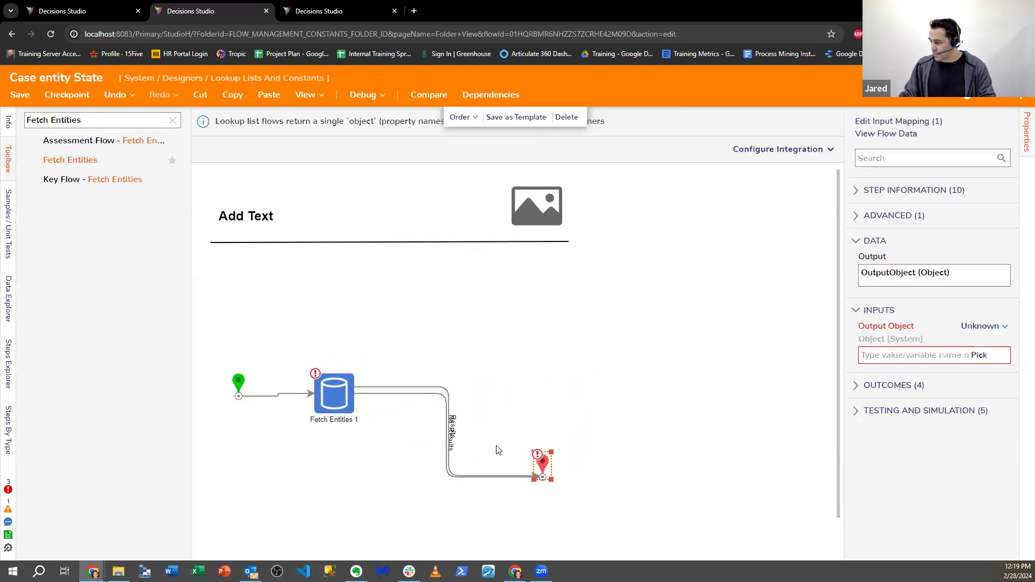
{"action": "left_click", "coordinate": [378, 388]}
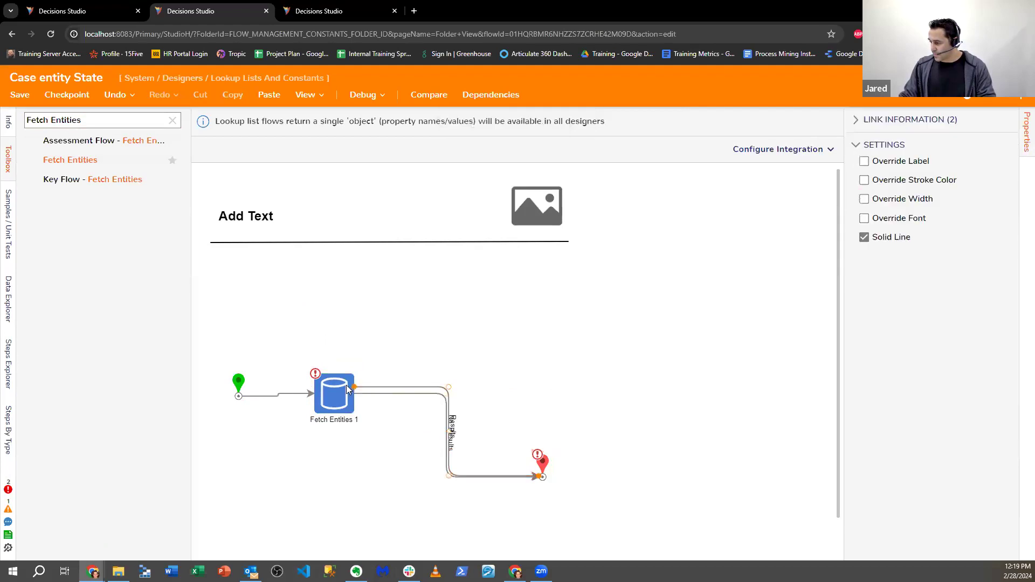
{"action": "left_click_drag", "start_coordinate": [354, 388], "coordinate": [334, 428]}
{"action": "left_click", "coordinate": [542, 465]}
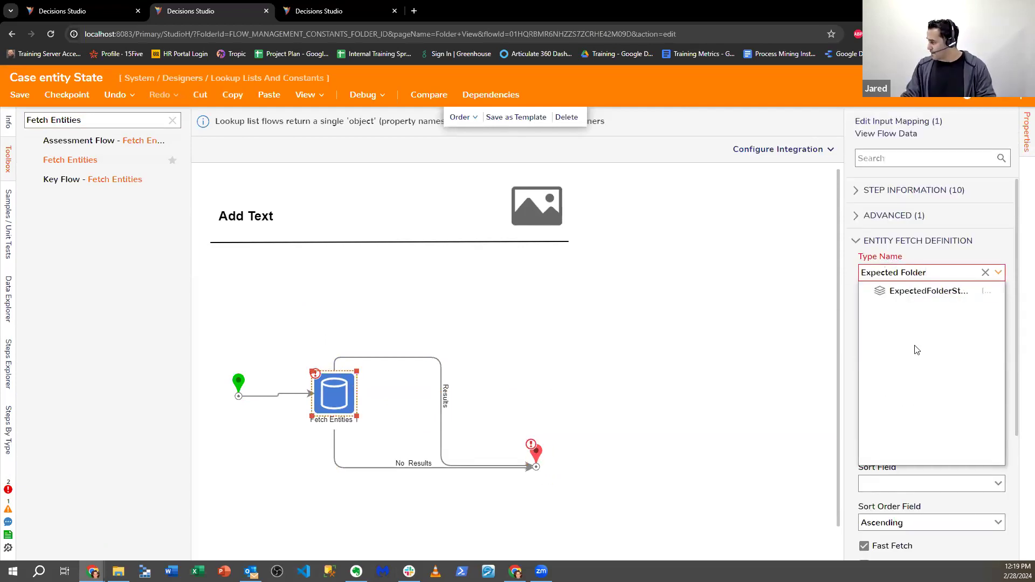
- Make Fetch Entities fetch ExpectedFolderState entities with parent folder MyCaseTest Configuration
{"action": "key", "text": "Return"}
{"action": "scroll", "coordinate": [916, 361], "scroll_direction": "down", "scroll_amount": 5}
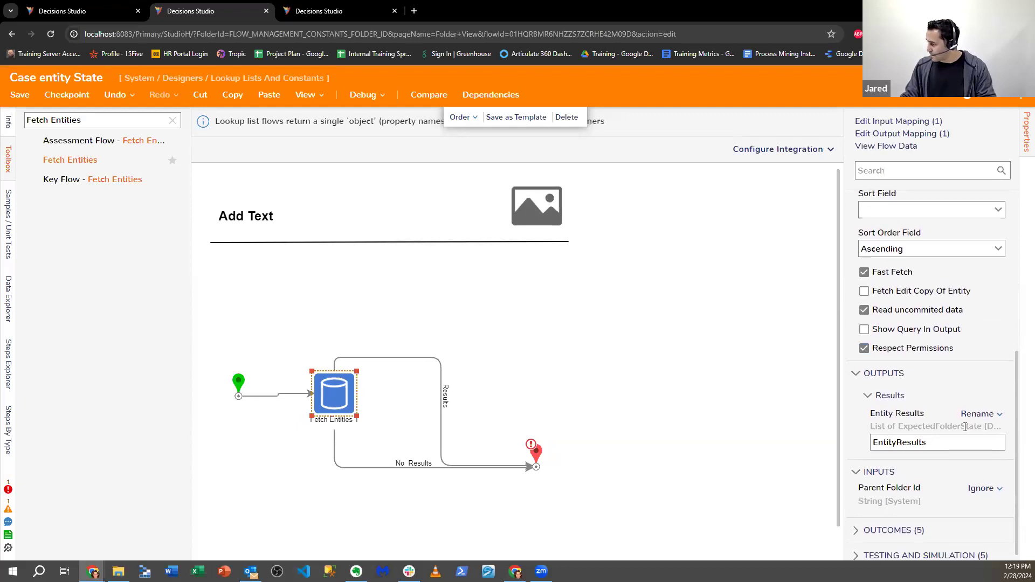
{"action": "left_click", "coordinate": [978, 480]}
{"action": "left_click", "coordinate": [901, 437]}
{"action": "left_click", "coordinate": [982, 484]}
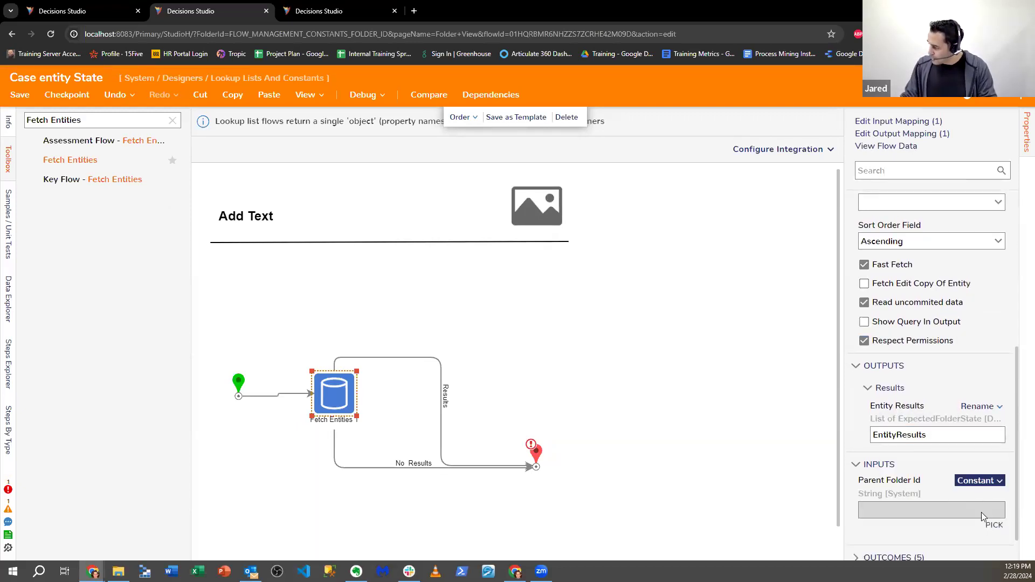
{"action": "left_click", "coordinate": [994, 526]}
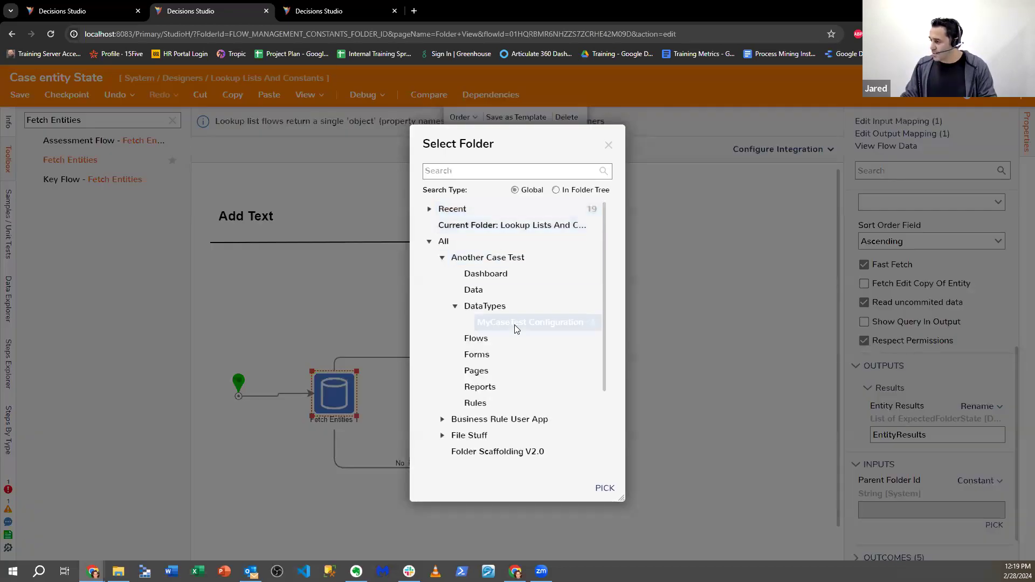
{"action": "left_click", "coordinate": [514, 324]}
{"action": "left_click", "coordinate": [604, 488]}
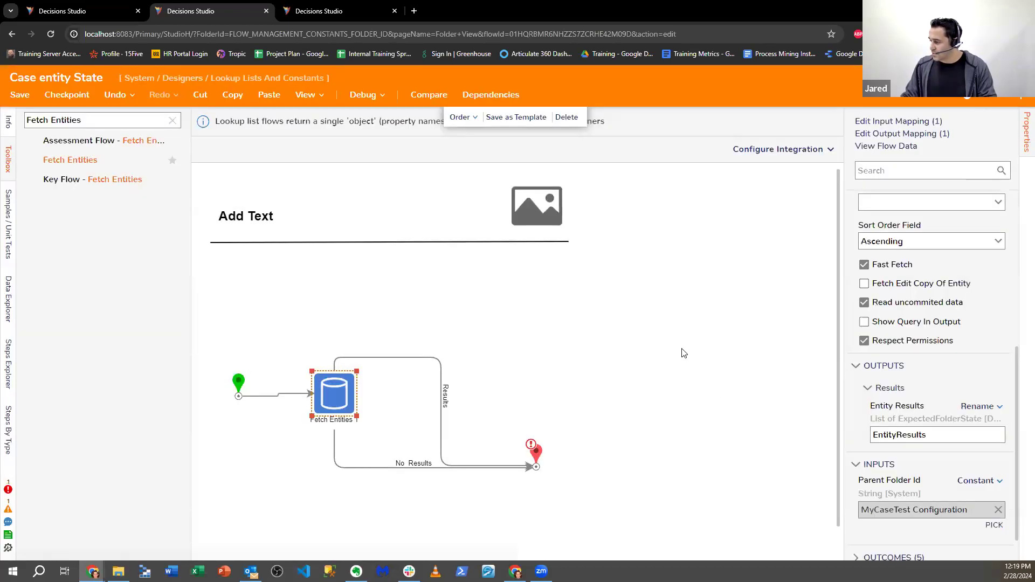
- Map End's Output Object to EntityResults.All State Name, then save and close the flow
{"action": "left_click", "coordinate": [535, 452]}
{"action": "left_click", "coordinate": [957, 329]}
{"action": "left_click", "coordinate": [889, 307]}
{"action": "left_click", "coordinate": [385, 283]}
{"action": "scroll", "coordinate": [414, 329], "scroll_direction": "down", "scroll_amount": 7}
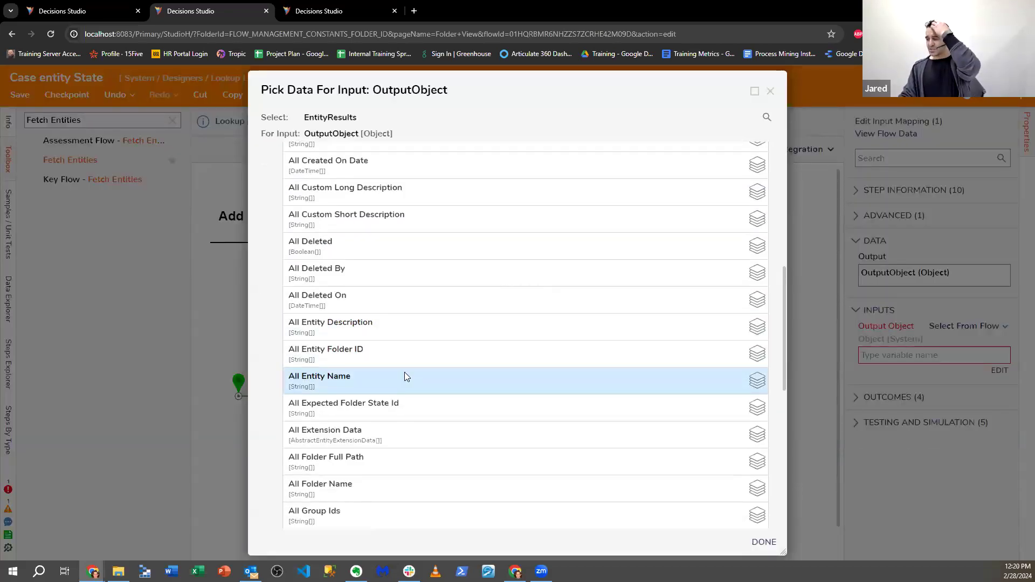
{"action": "scroll", "coordinate": [405, 376], "scroll_direction": "down", "scroll_amount": 5}
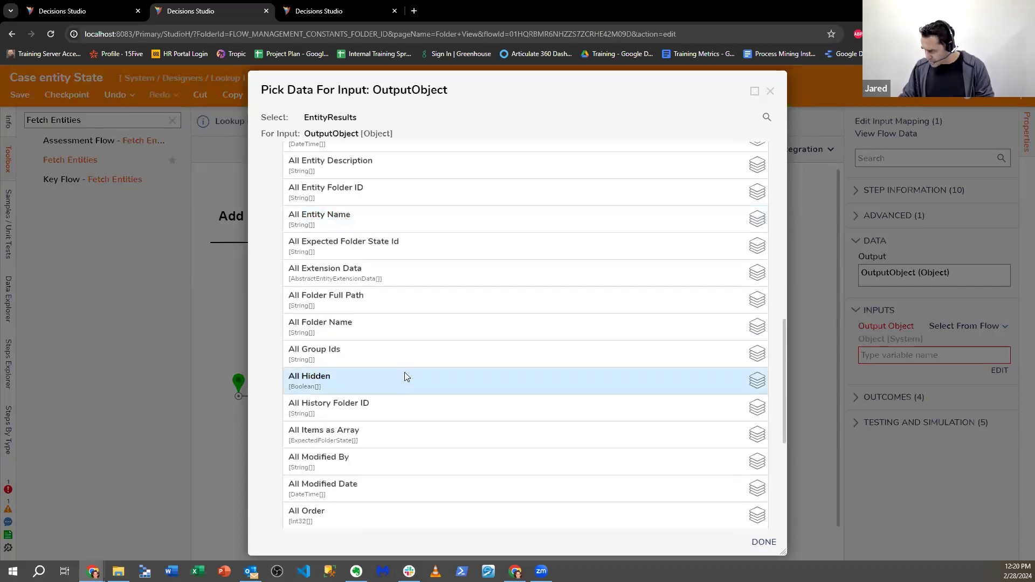
{"action": "scroll", "coordinate": [406, 377], "scroll_direction": "down", "scroll_amount": 3}
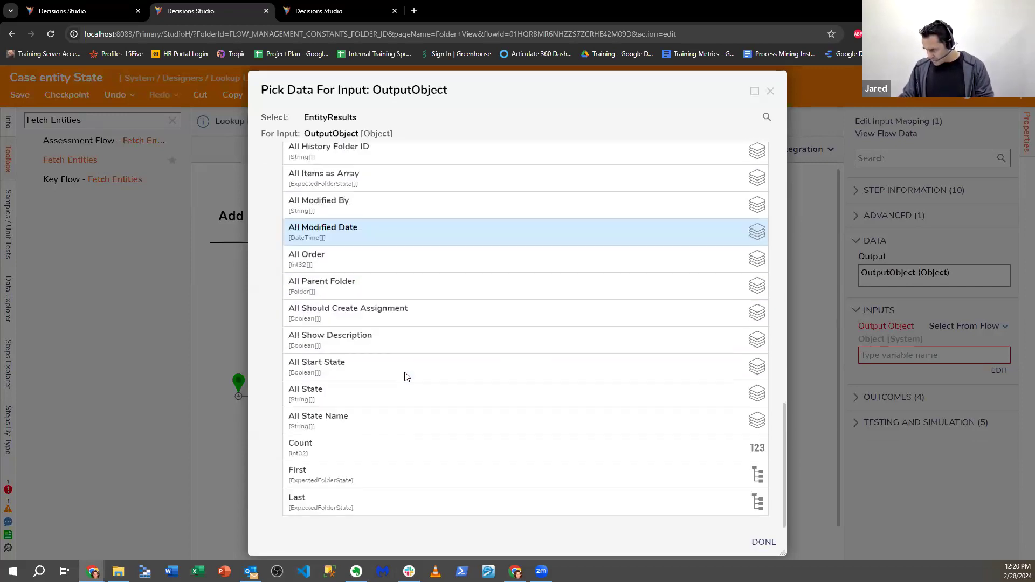
{"action": "left_click", "coordinate": [388, 417]}
{"action": "left_click", "coordinate": [776, 545]}
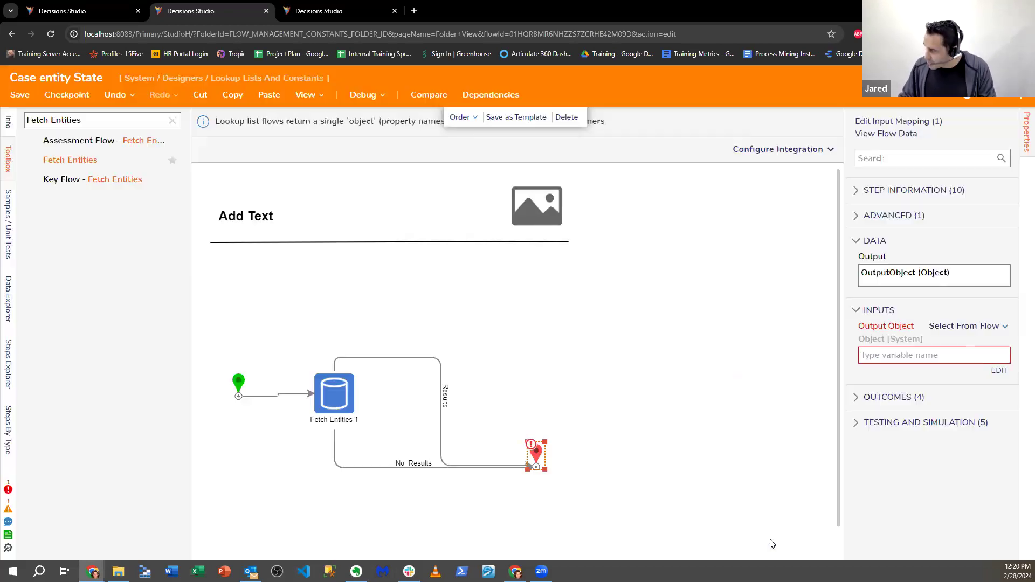
{"action": "left_click", "coordinate": [20, 95]}
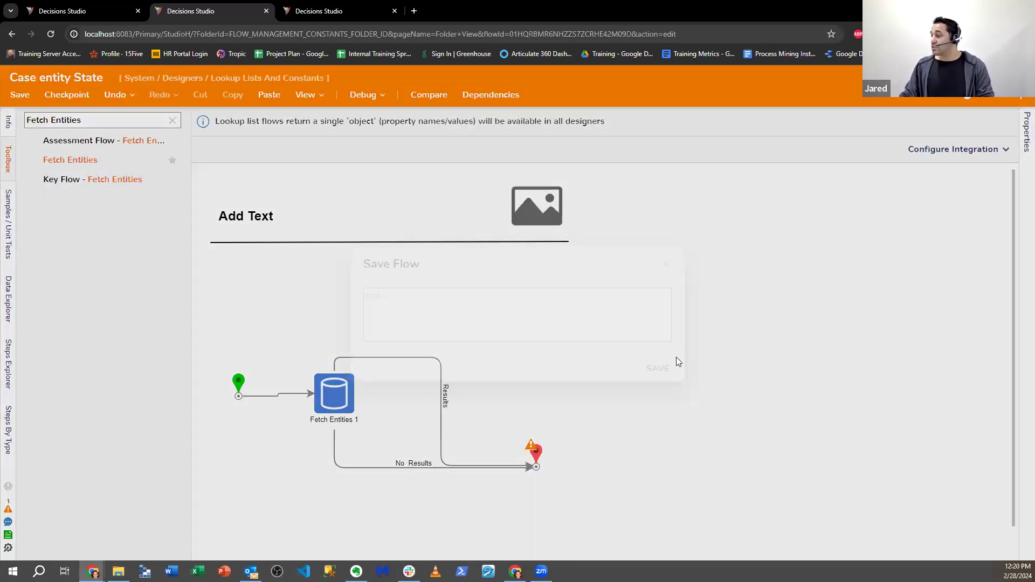
{"action": "left_click", "coordinate": [1020, 81]}
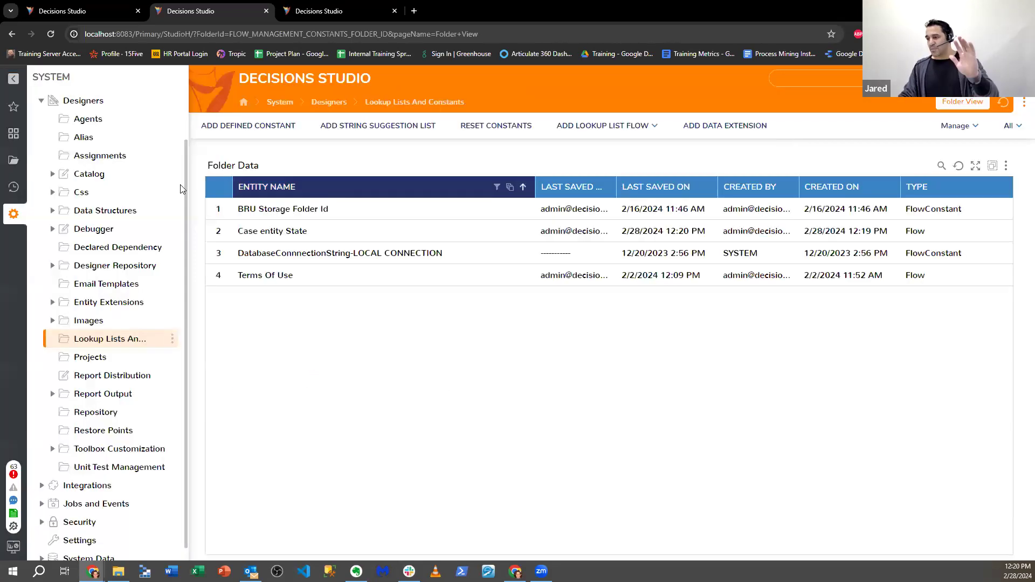
- Open Test Trigger Flow in MyCaseTest Configuration and expand Case entity State's SyncRoot data
{"action": "scroll", "coordinate": [121, 272], "scroll_direction": "up", "scroll_amount": 1}
{"action": "left_click", "coordinate": [40, 155]}
{"action": "left_click", "coordinate": [13, 161]}
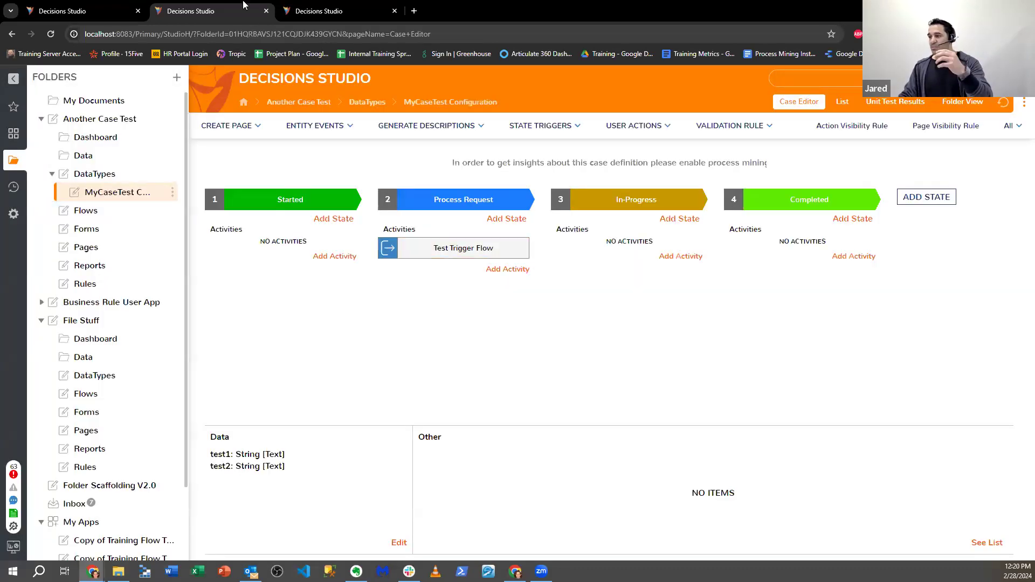
{"action": "left_click", "coordinate": [509, 248]}
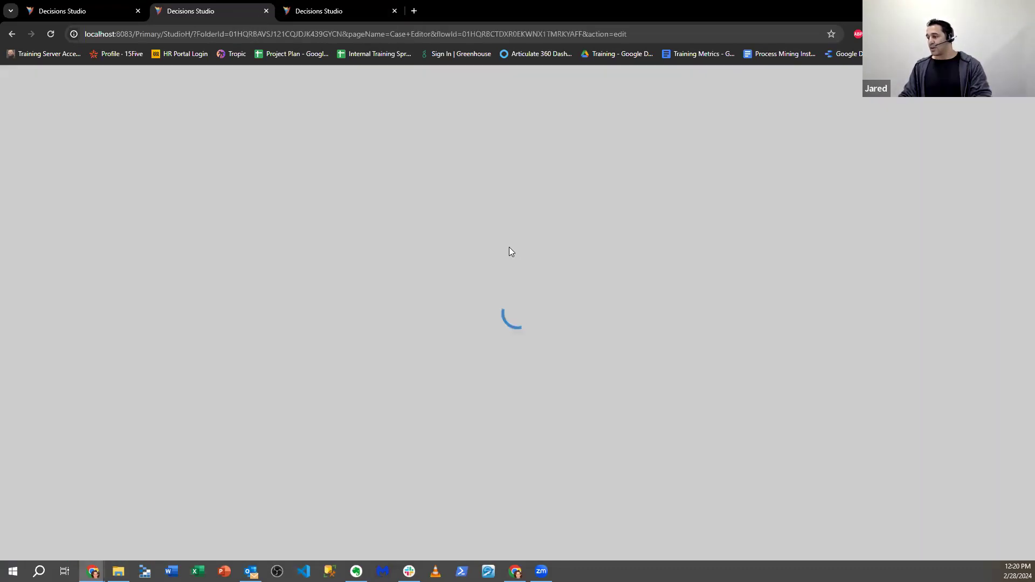
{"action": "left_click", "coordinate": [9, 302]}
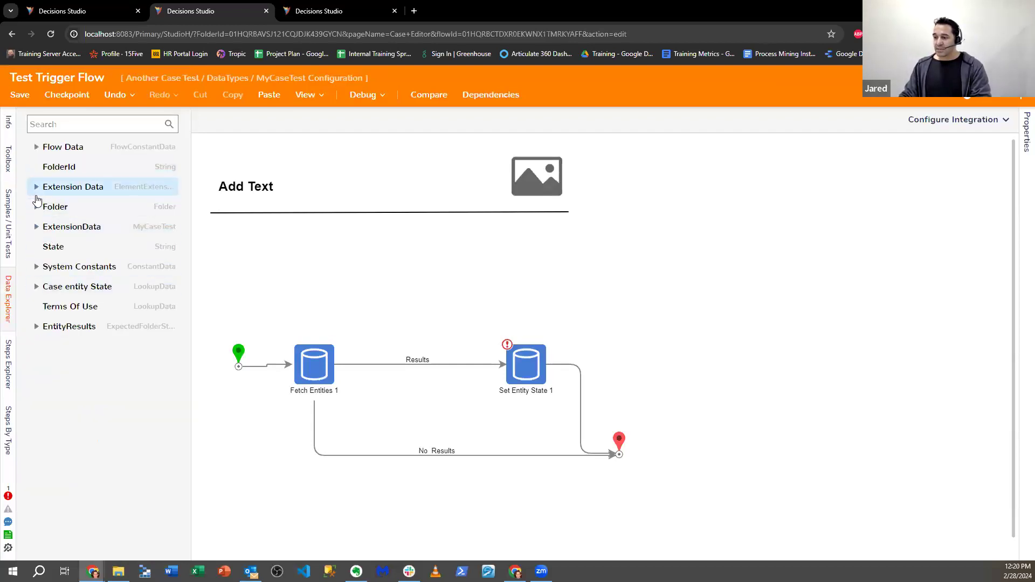
{"action": "left_click", "coordinate": [36, 286]}
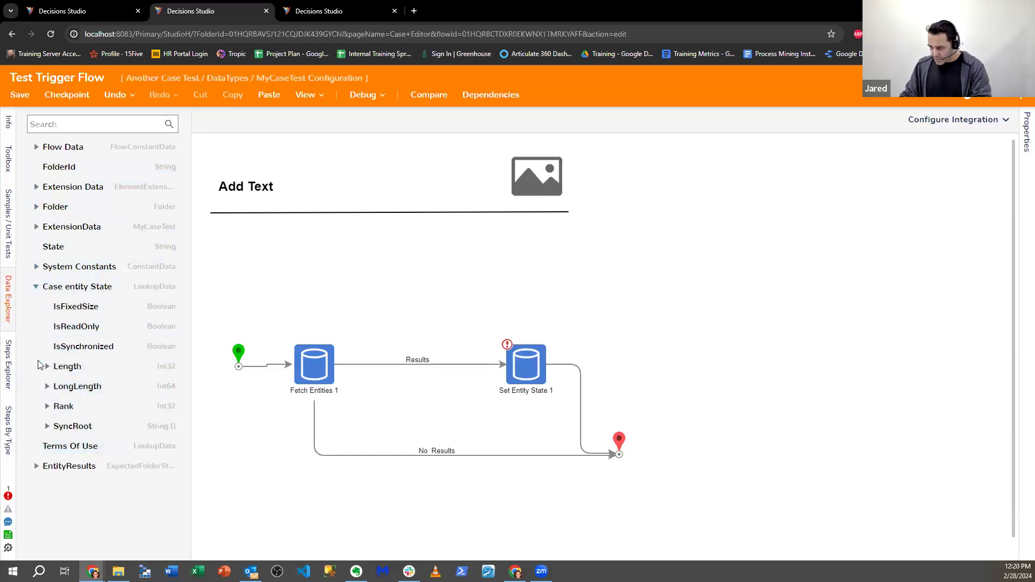
{"action": "left_click", "coordinate": [46, 425]}
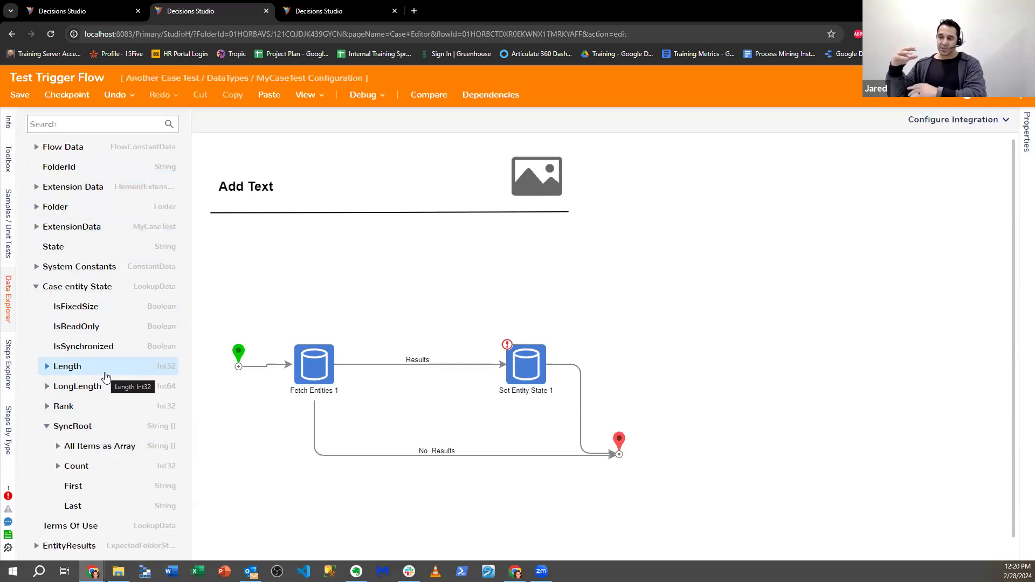
- Map Set Entity State's New State input to Case entity State.SyncRoot.First
{"action": "left_click", "coordinate": [524, 364]}
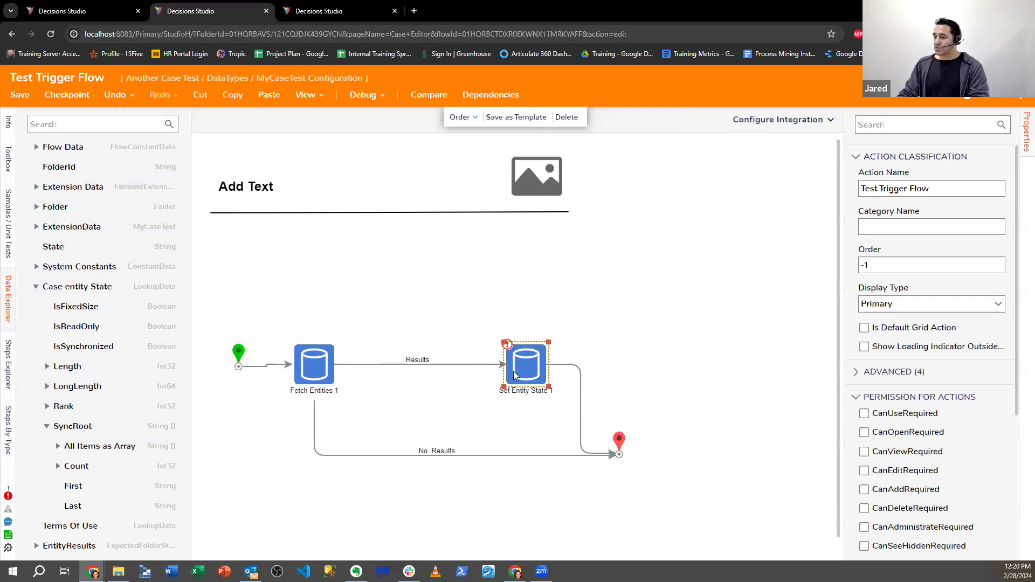
{"action": "left_click", "coordinate": [981, 321]}
{"action": "left_click", "coordinate": [910, 280]}
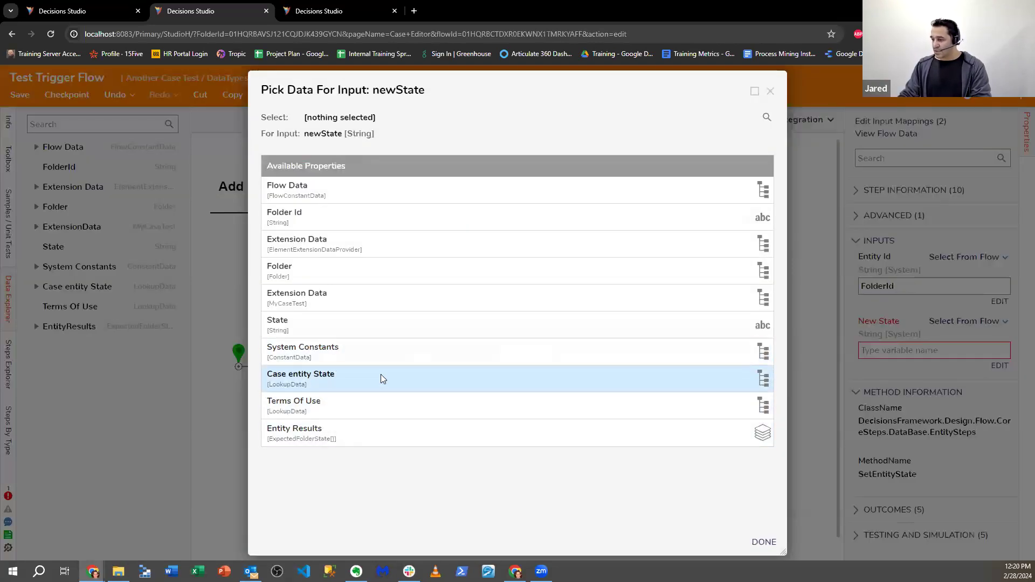
{"action": "left_click", "coordinate": [331, 378]}
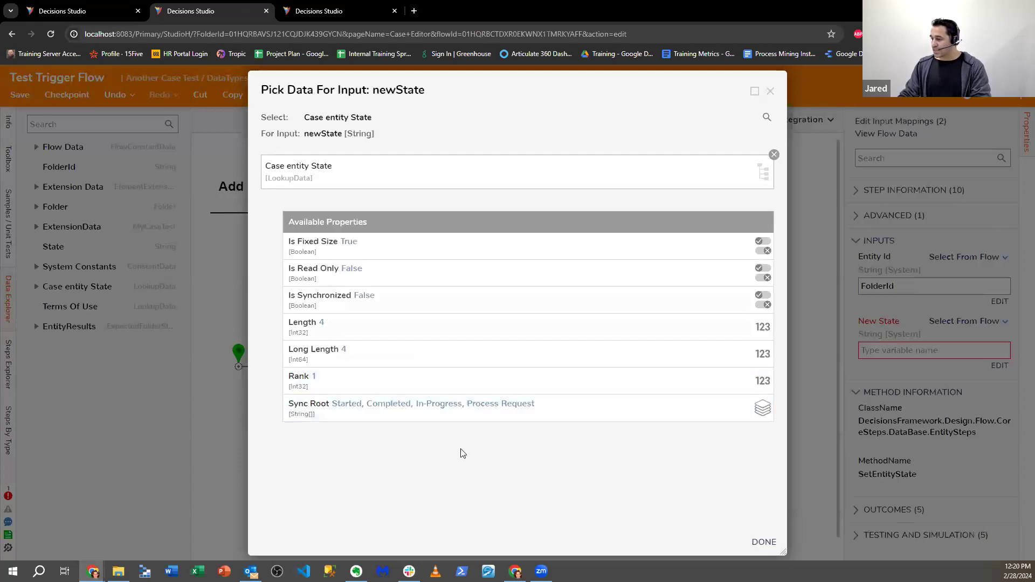
{"action": "left_click", "coordinate": [403, 415]}
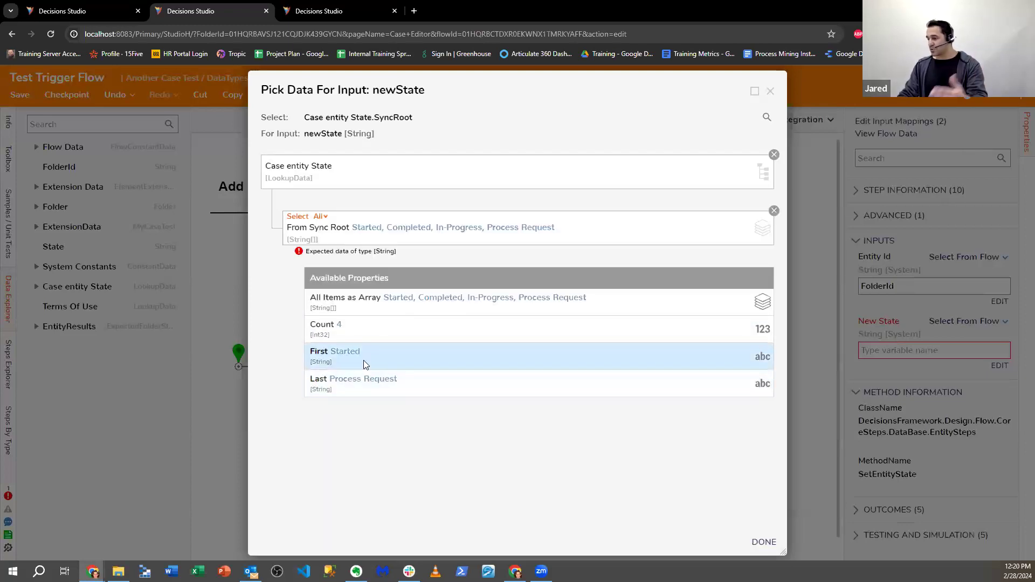
{"action": "left_click", "coordinate": [364, 360]}
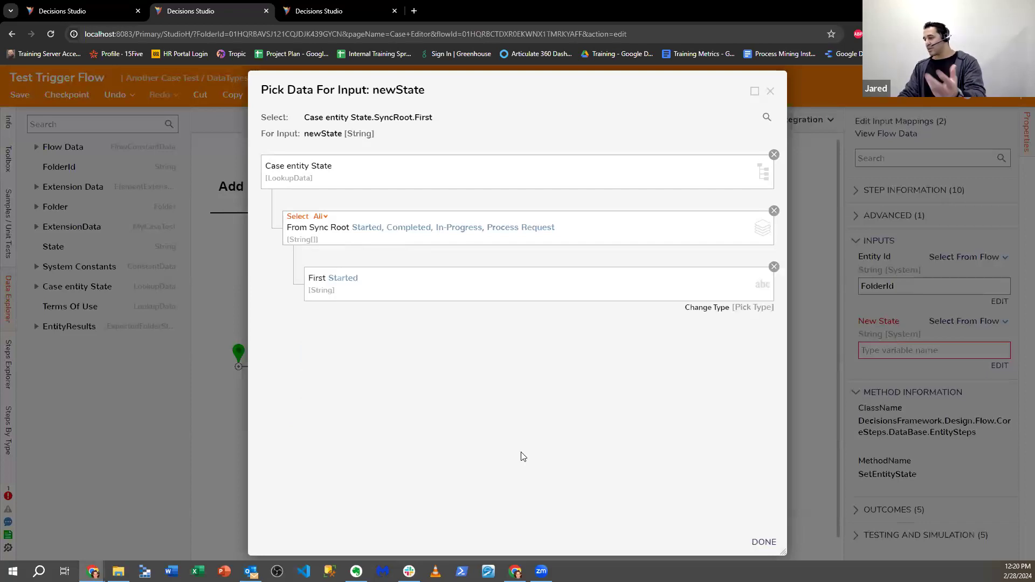
{"action": "left_click", "coordinate": [764, 542]}
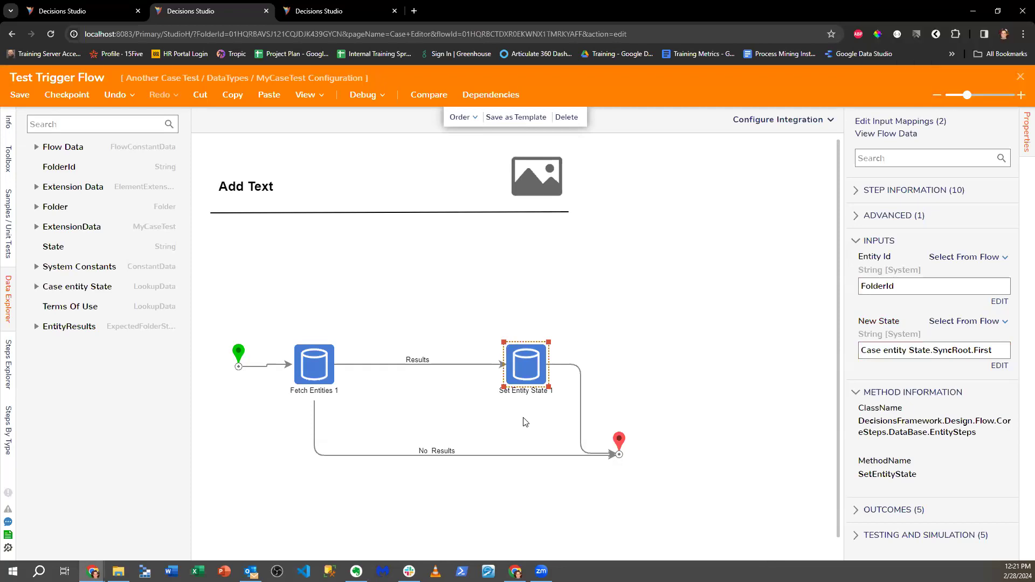
- Go to System > Designers > Lookup Lists And Constants in the other Studio page
{"action": "left_click", "coordinate": [377, 10]}
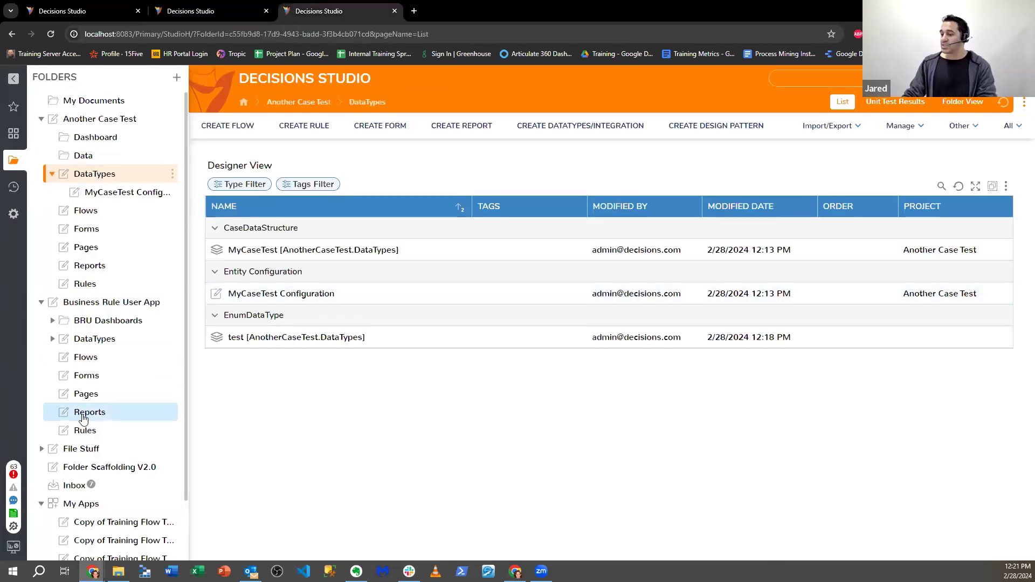
{"action": "left_click", "coordinate": [11, 217]}
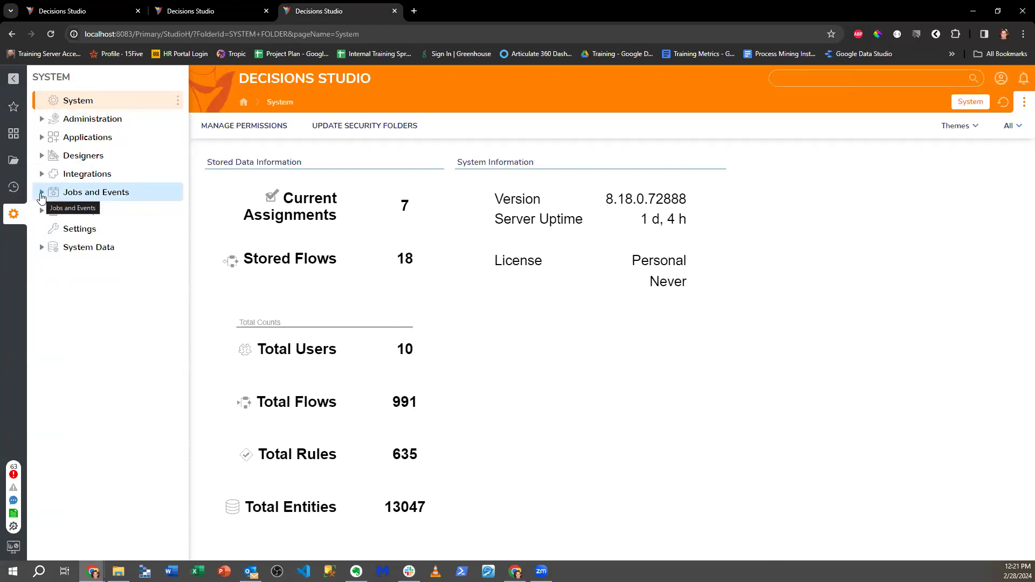
{"action": "left_click", "coordinate": [42, 155]}
{"action": "scroll", "coordinate": [93, 277], "scroll_direction": "down", "scroll_amount": 1}
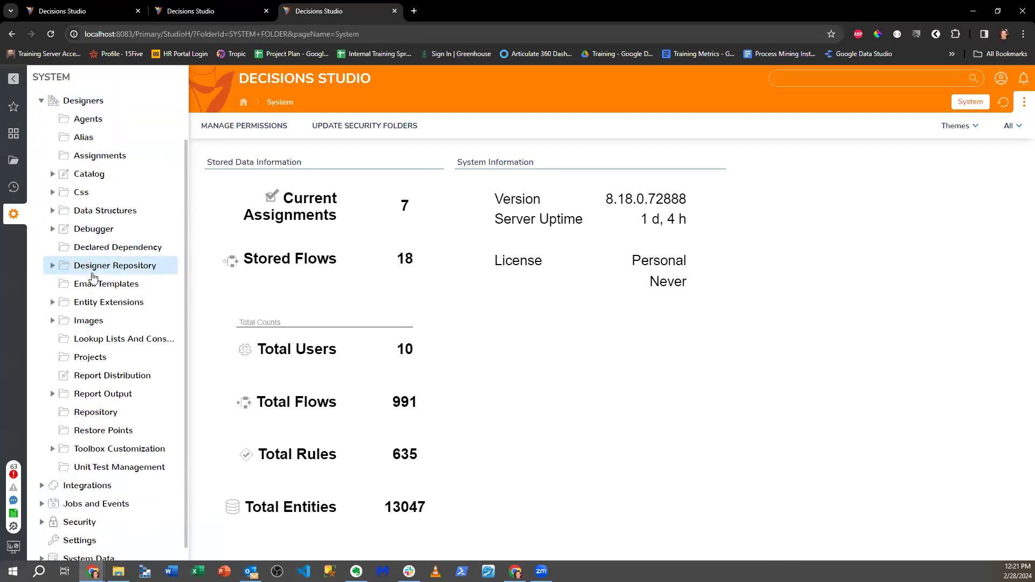
{"action": "left_click", "coordinate": [88, 338]}
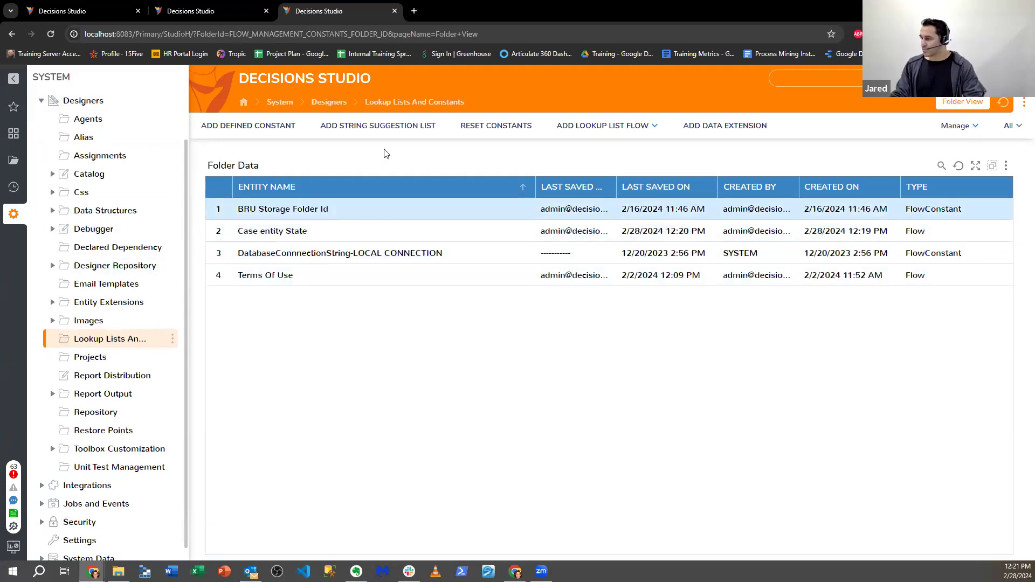
- Open and cancel the Add String Suggestion List and Add Defined Constant dialogs
{"action": "left_click", "coordinate": [424, 133]}
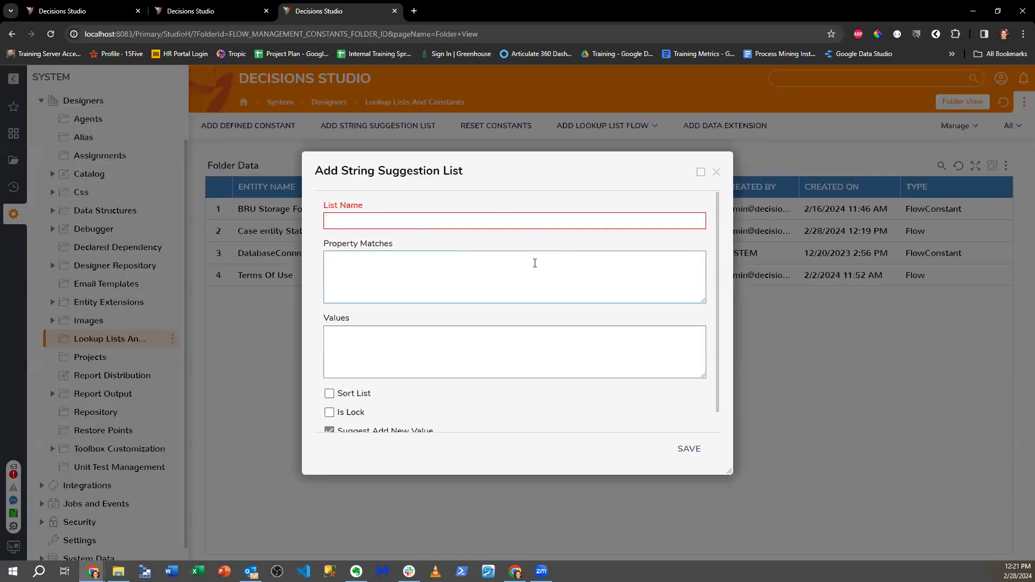
{"action": "scroll", "coordinate": [549, 310], "scroll_direction": "down", "scroll_amount": 1}
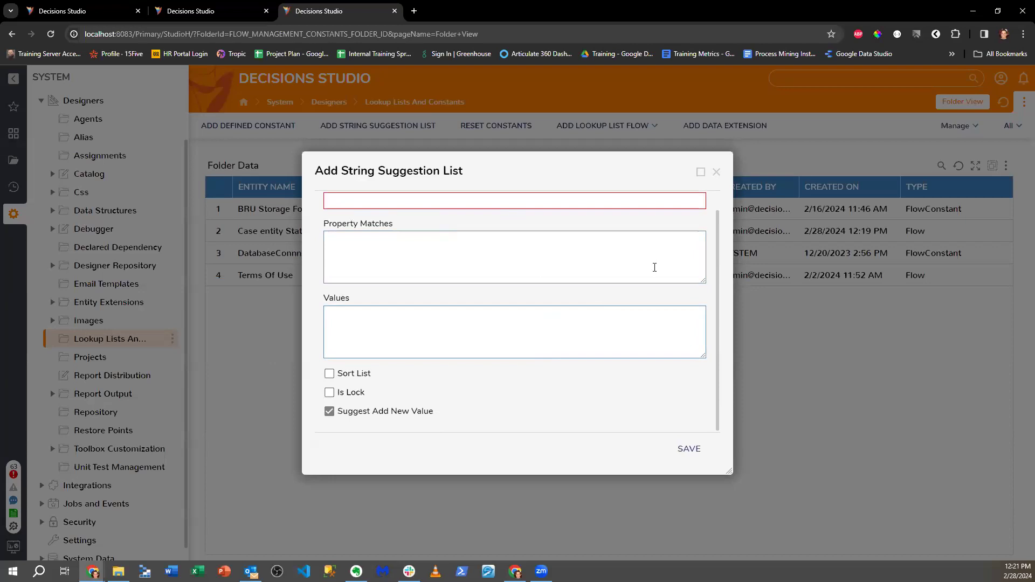
{"action": "left_click", "coordinate": [716, 171]}
{"action": "left_click", "coordinate": [291, 128]}
{"action": "scroll", "coordinate": [412, 329], "scroll_direction": "down", "scroll_amount": 3}
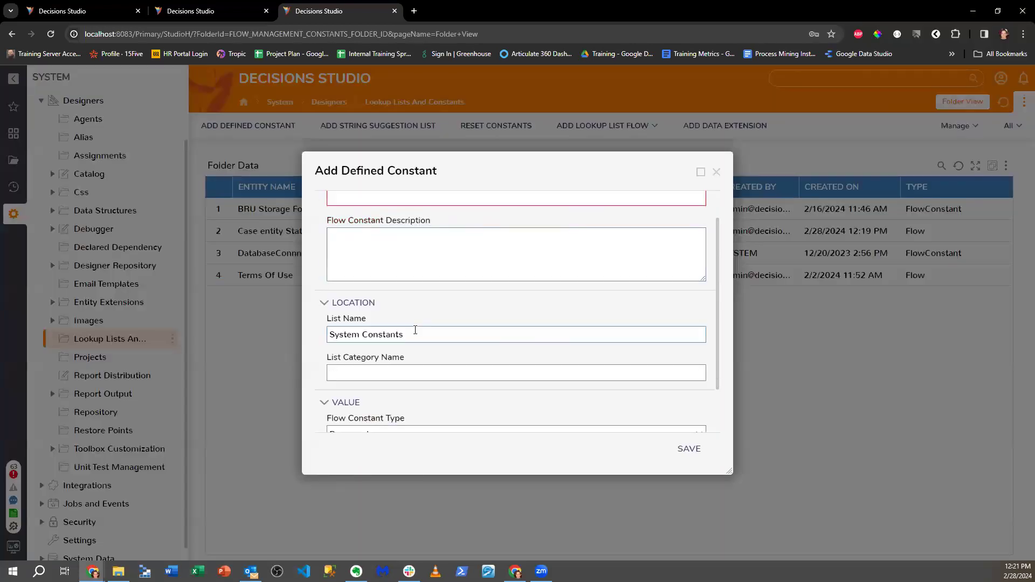
{"action": "left_click", "coordinate": [506, 314]}
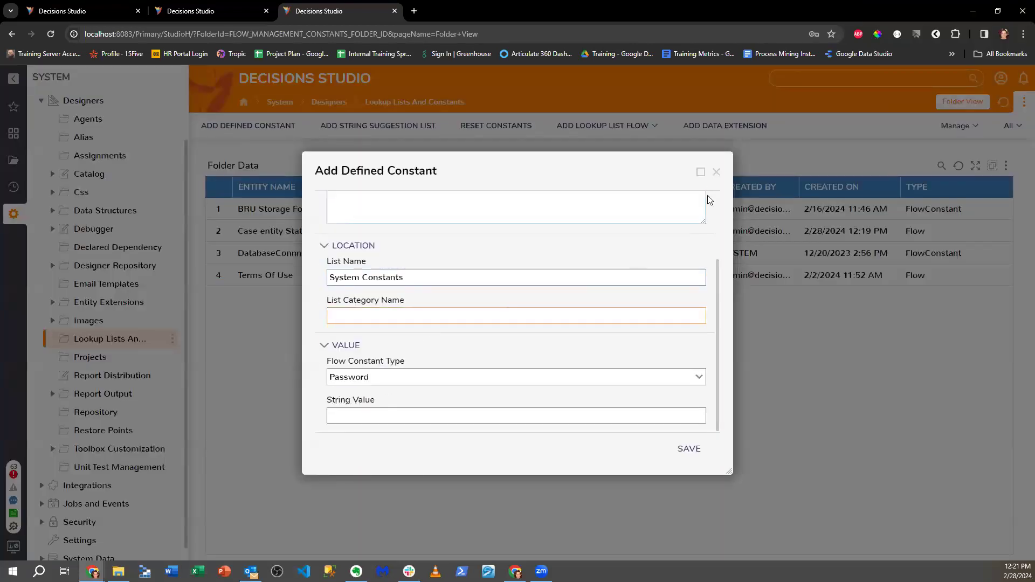
{"action": "left_click", "coordinate": [716, 171]}
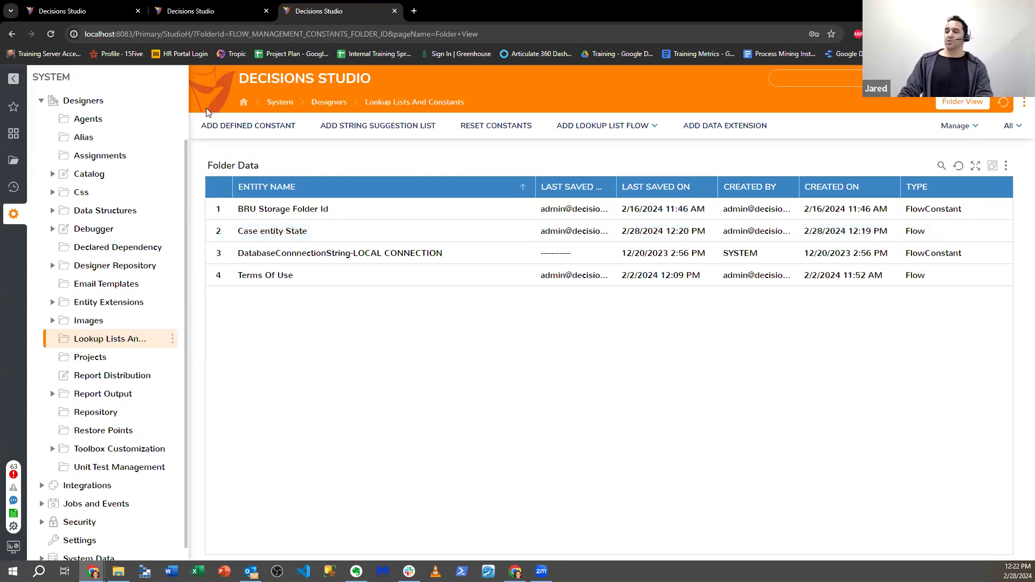
- Under Another Case Test > Flows, create a new flow named 'Test Filter Comments'
{"action": "left_click", "coordinate": [11, 165]}
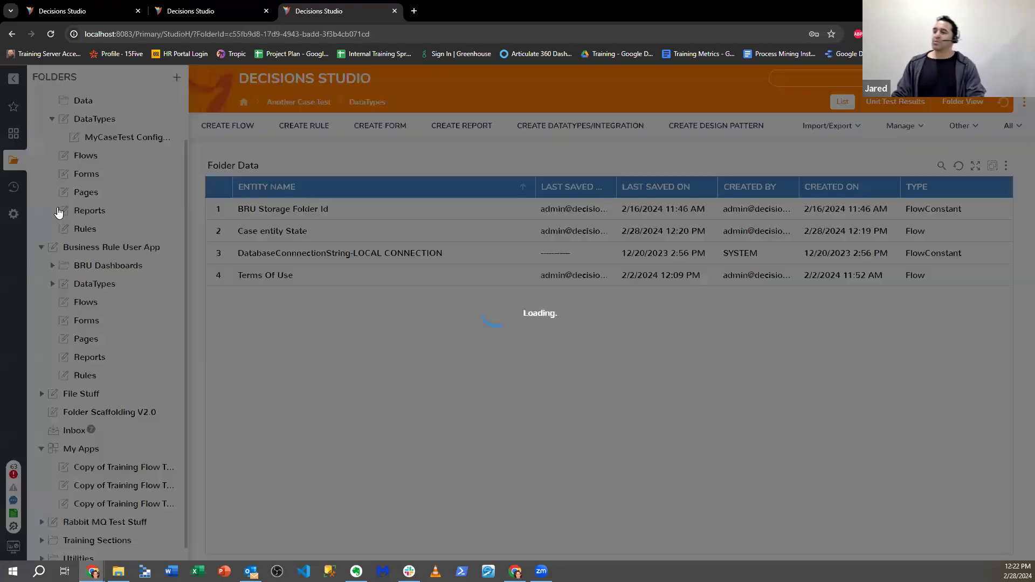
{"action": "left_click", "coordinate": [102, 302]}
{"action": "left_click", "coordinate": [99, 160]}
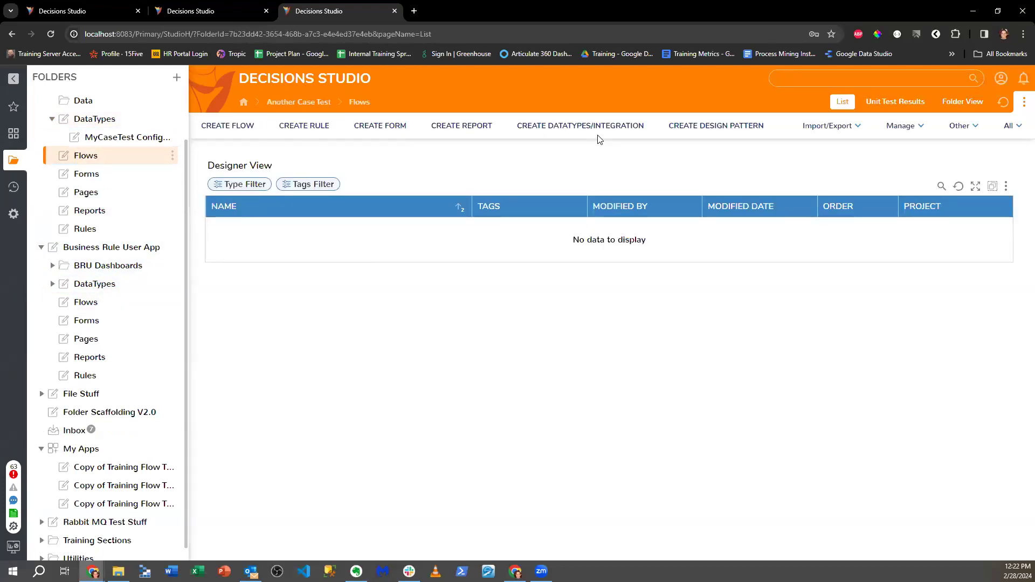
{"action": "left_click", "coordinate": [250, 131]}
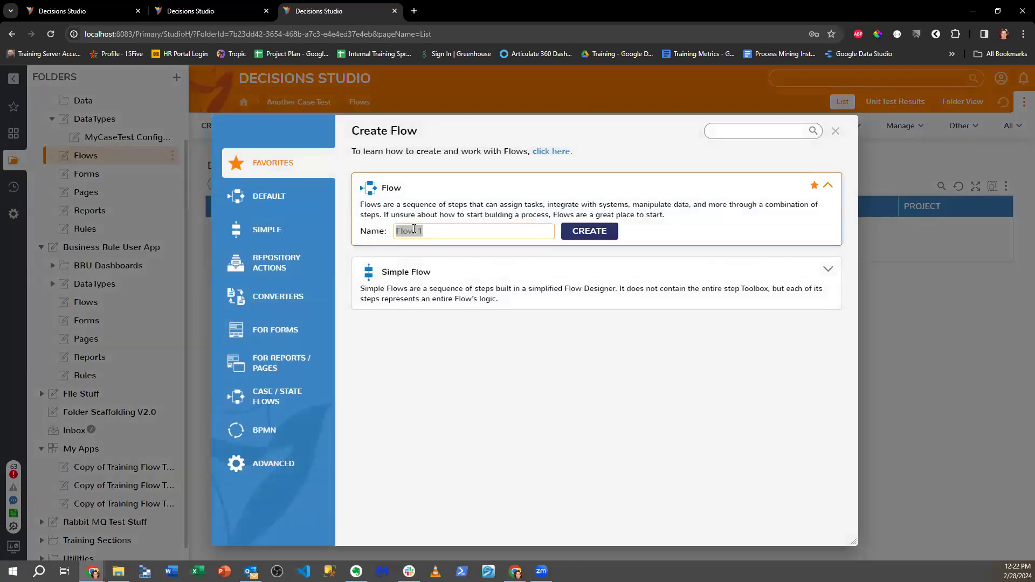
{"action": "type", "text": "Test"}
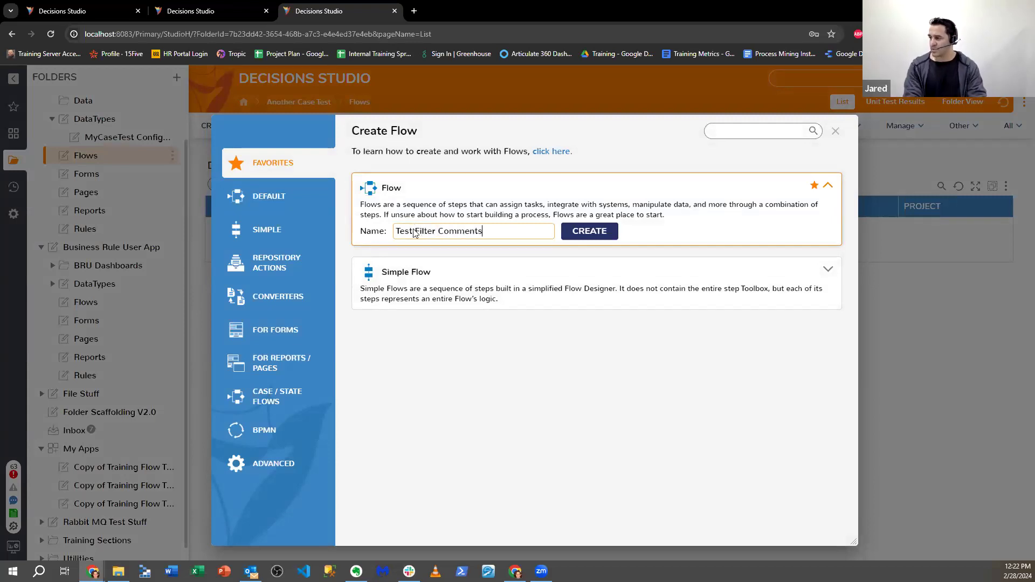
{"action": "type", "text": " Filter Comments"}
{"action": "key", "text": "Return"}
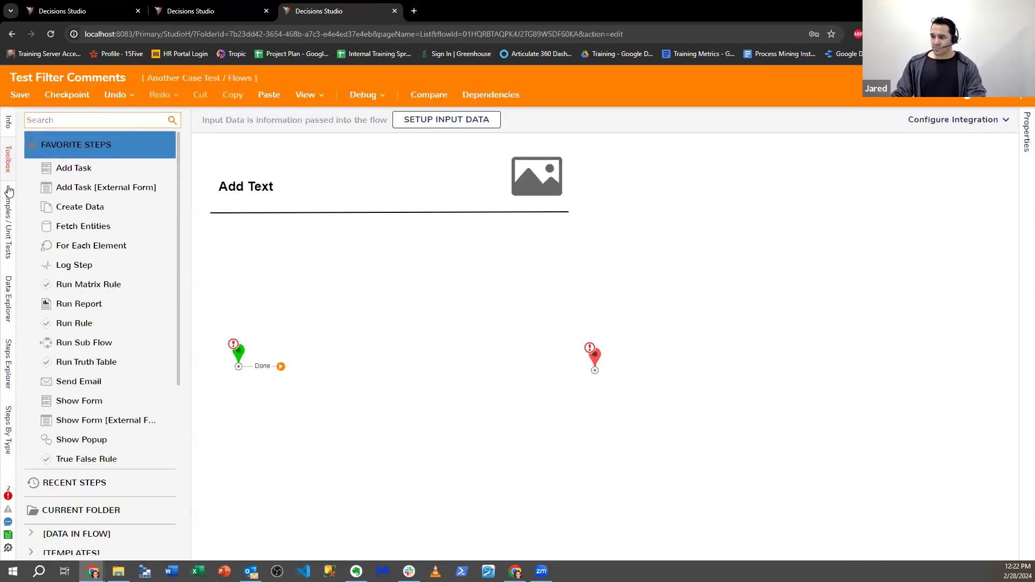
- Add a Fetch Entities step with its Type Name set to Comment
{"action": "left_click_drag", "start_coordinate": [81, 226], "coordinate": [378, 350]}
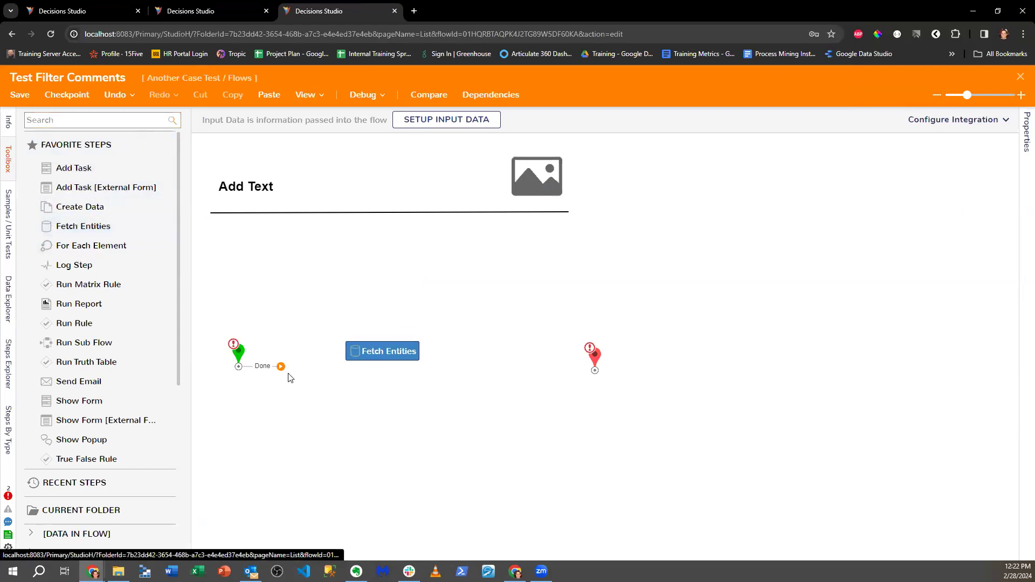
{"action": "left_click", "coordinate": [932, 274]}
{"action": "type", "text": "Coomm"}
{"action": "key", "text": "BackSpace"}
{"action": "key", "text": "BackSpace"}
{"action": "key", "text": "BackSpace"}
{"action": "type", "text": "me"}
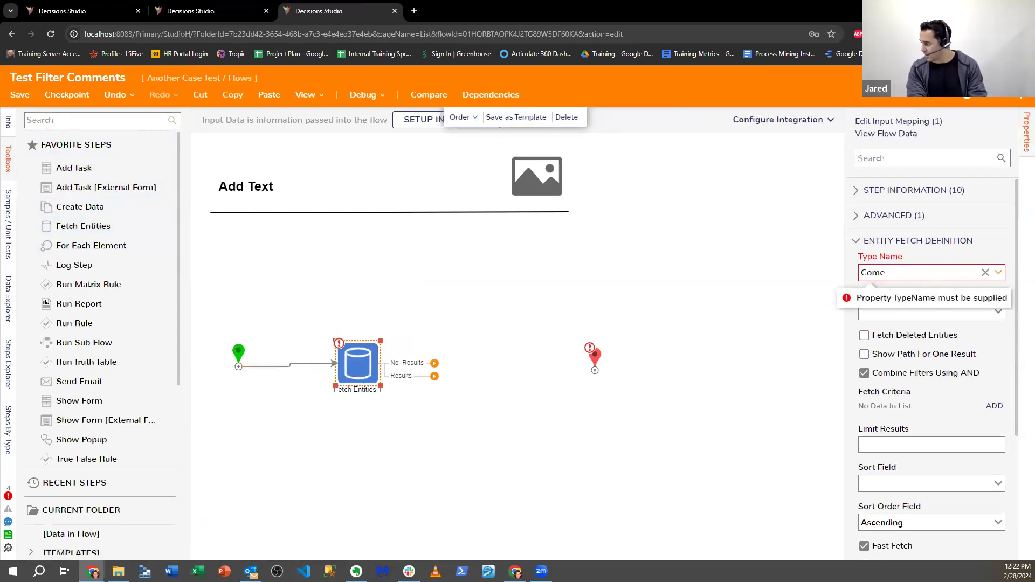
{"action": "key", "text": "BackSpace"}
{"action": "type", "text": "ment"}
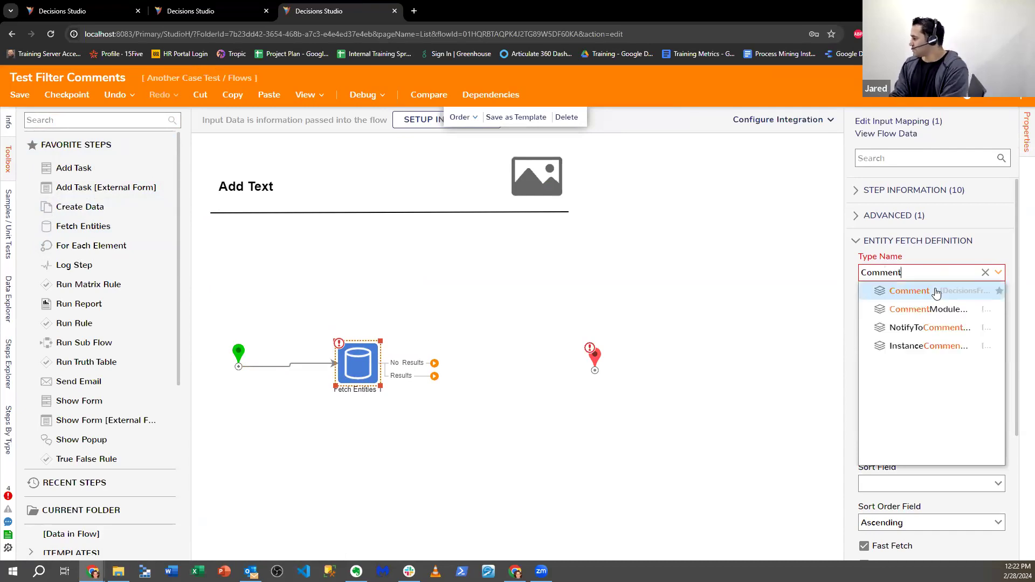
{"action": "left_click", "coordinate": [936, 291]}
- Route both Results and No Results to End and run the flow in the debugger
{"action": "scroll", "coordinate": [874, 358], "scroll_direction": "down", "scroll_amount": 2}
{"action": "left_click_drag", "start_coordinate": [434, 376], "coordinate": [594, 370]}
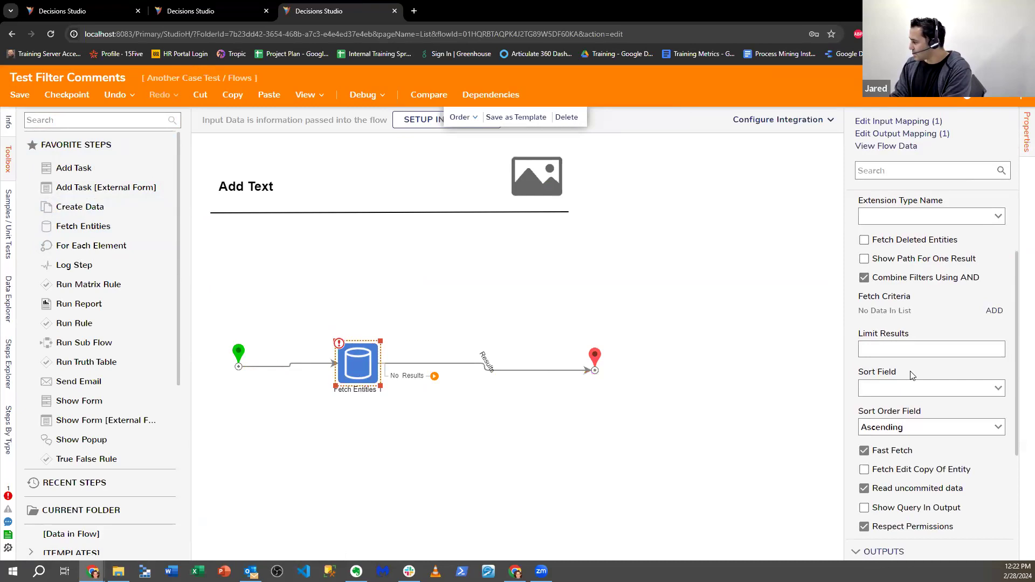
{"action": "scroll", "coordinate": [912, 375], "scroll_direction": "down", "scroll_amount": 3}
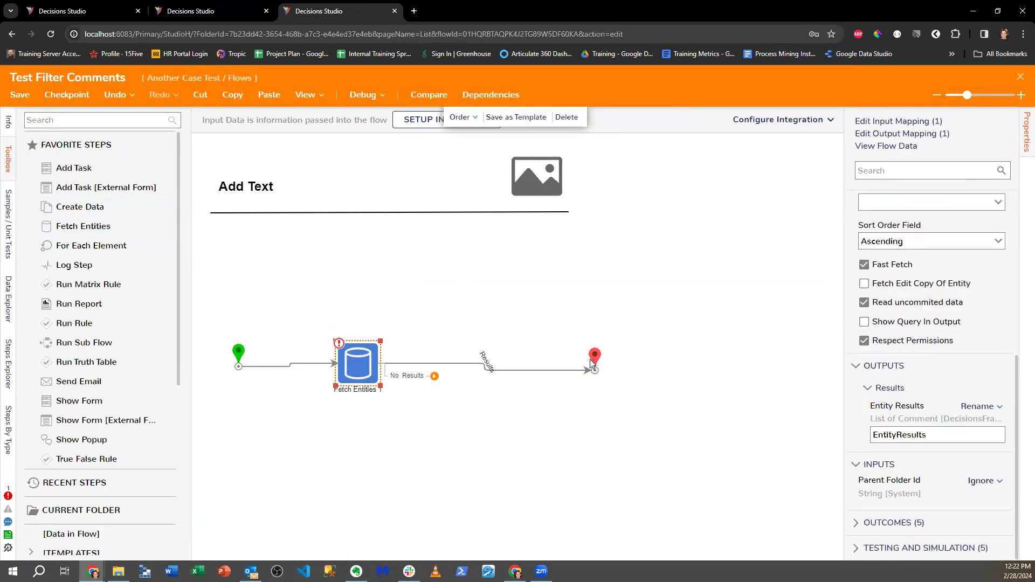
{"action": "left_click_drag", "start_coordinate": [594, 359], "coordinate": [578, 408]}
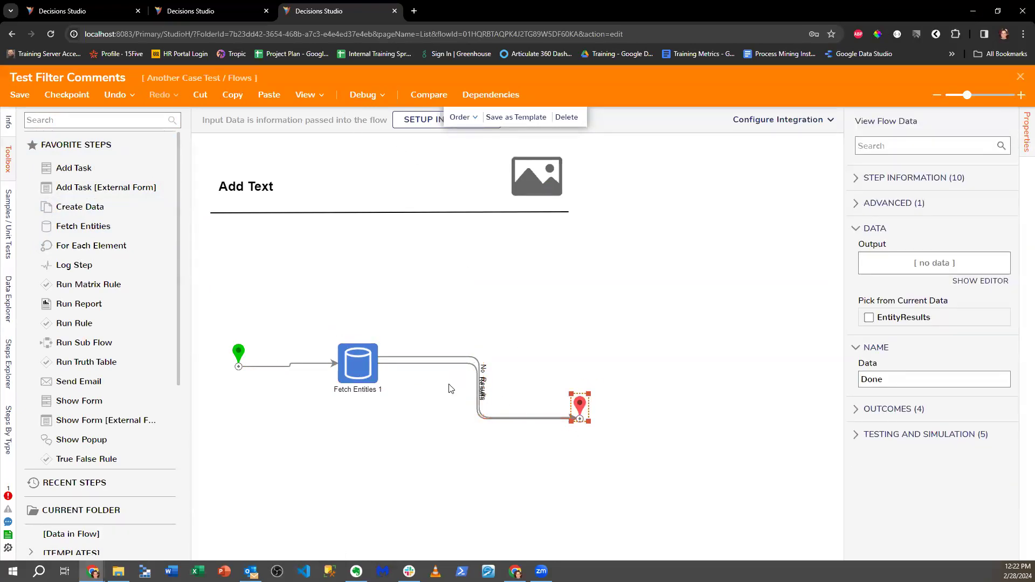
{"action": "left_click", "coordinate": [396, 362]}
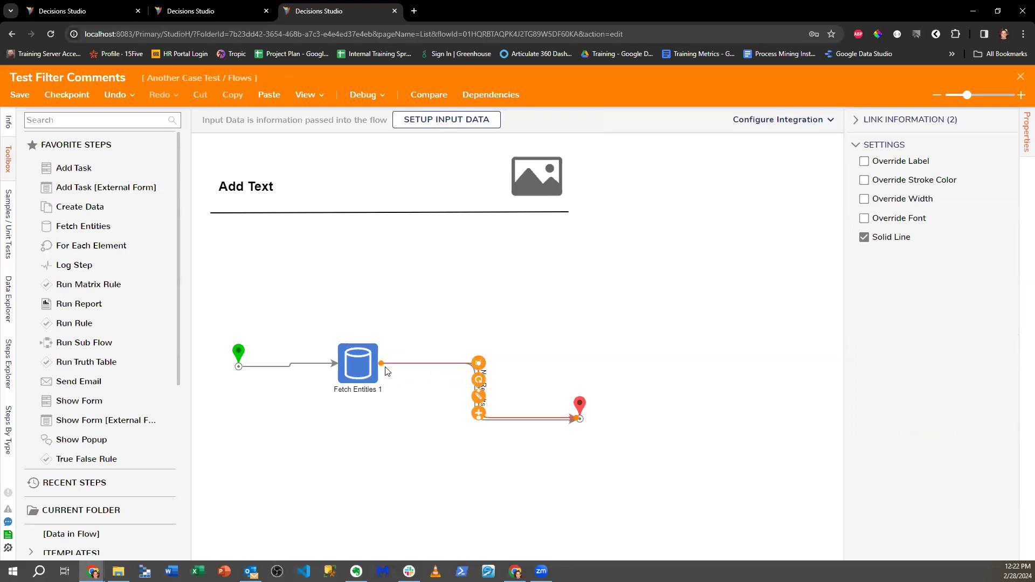
{"action": "left_click_drag", "start_coordinate": [576, 410], "coordinate": [568, 393]}
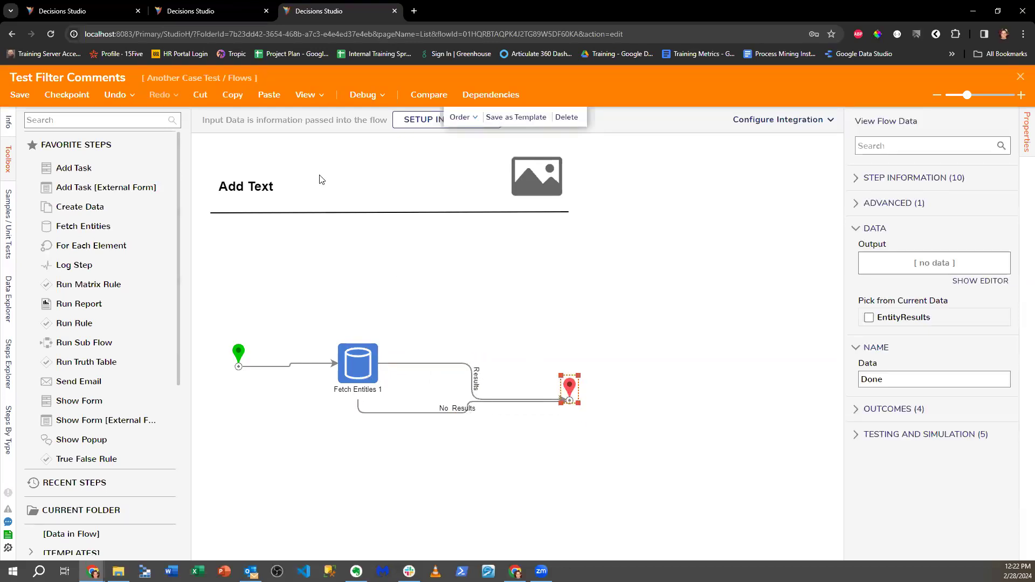
{"action": "left_click", "coordinate": [353, 102]}
{"action": "left_click", "coordinate": [533, 256]}
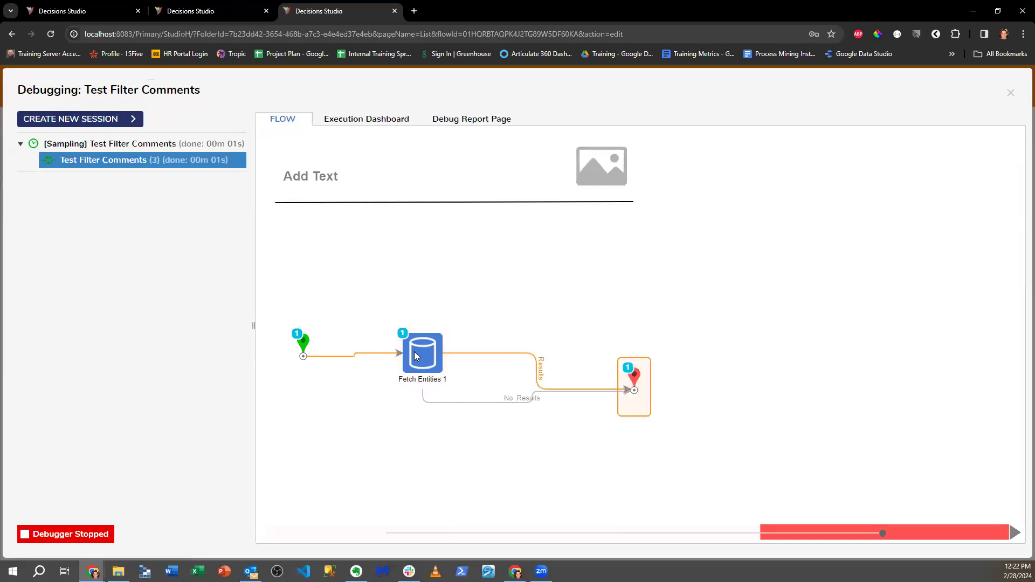
- Inspect Fetch Entities 1's output comment data, close the debugging tab, and select both steps
{"action": "left_click", "coordinate": [423, 356]}
{"action": "left_click", "coordinate": [554, 372]}
{"action": "left_click", "coordinate": [614, 380]}
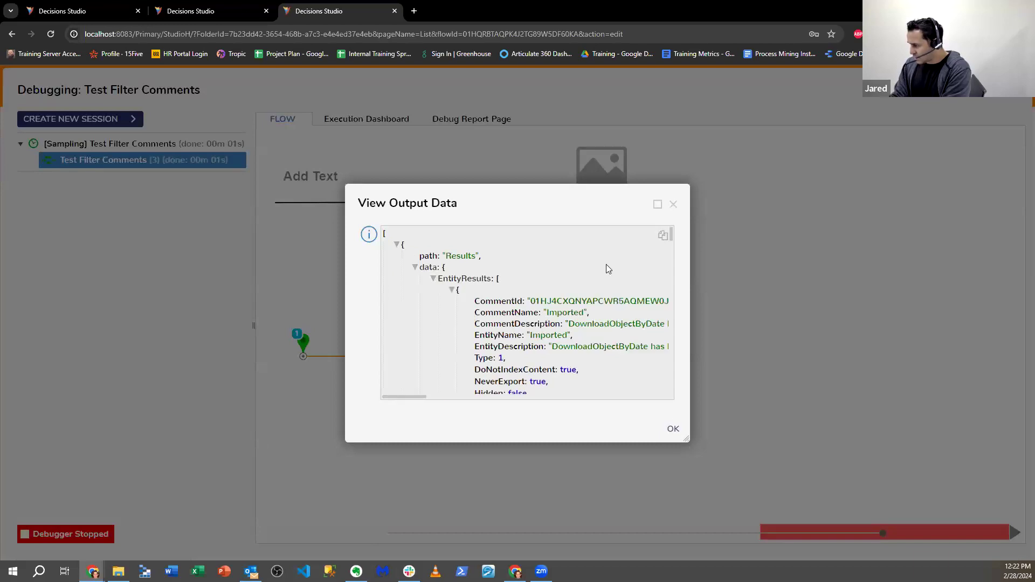
{"action": "scroll", "coordinate": [607, 270], "scroll_direction": "down", "scroll_amount": 3}
{"action": "left_click_drag", "start_coordinate": [676, 455], "coordinate": [843, 532]}
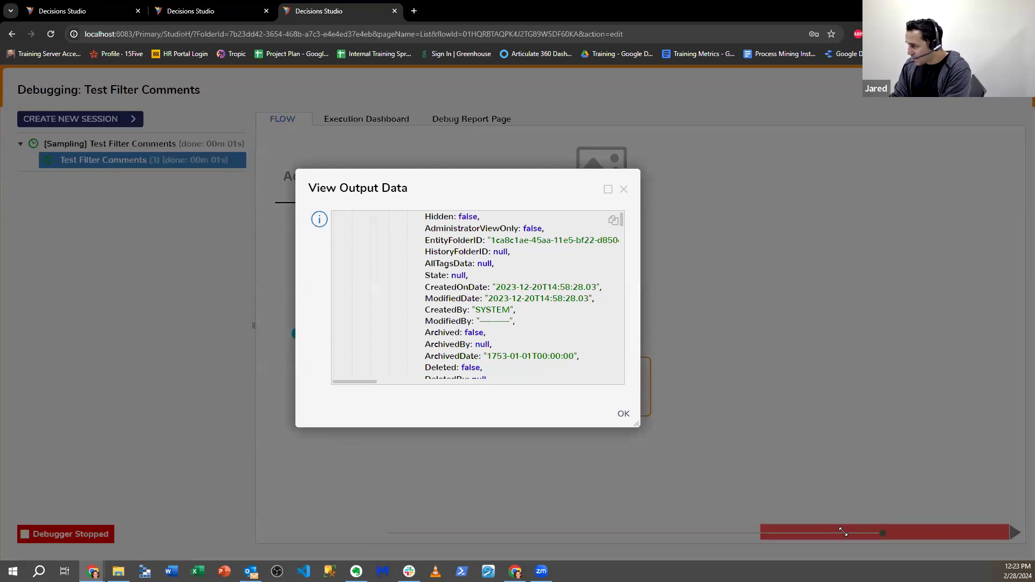
{"action": "left_click", "coordinate": [619, 188]}
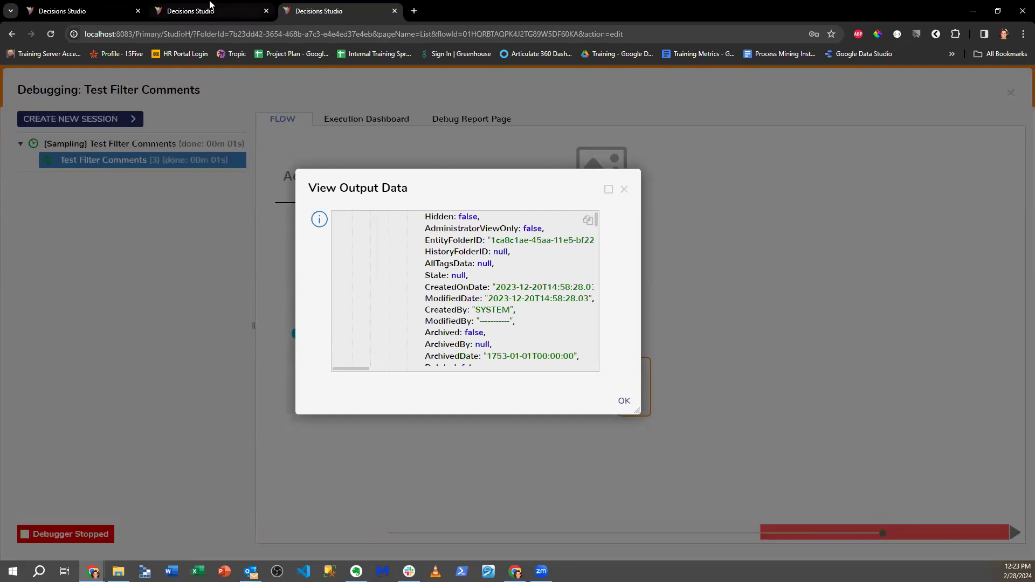
{"action": "left_click", "coordinate": [394, 10]}
{"action": "left_click_drag", "start_coordinate": [296, 318], "coordinate": [539, 415]}
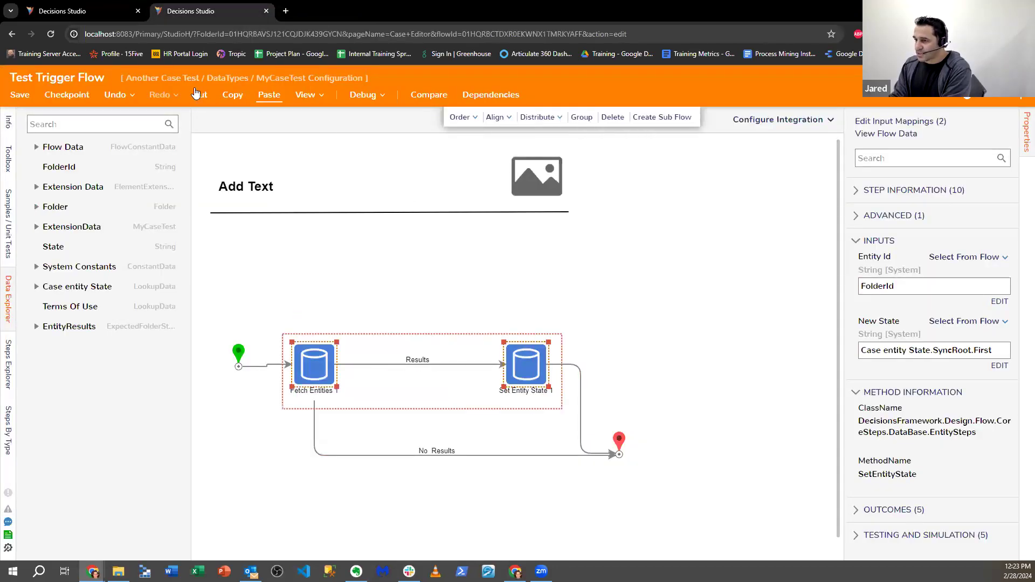
- Open localhost:8083 in a new tab and open Test Filter Comments under Another Case Test > Flows
{"action": "left_click", "coordinate": [287, 11]}
{"action": "left_click", "coordinate": [295, 35]}
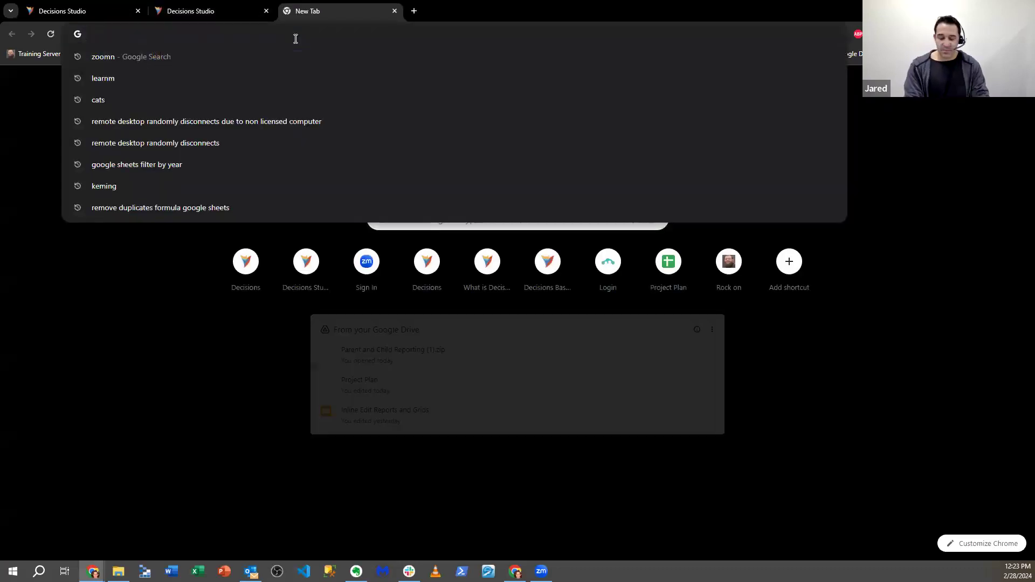
{"action": "type", "text": "localhost:8083"}
{"action": "key", "text": "Return"}
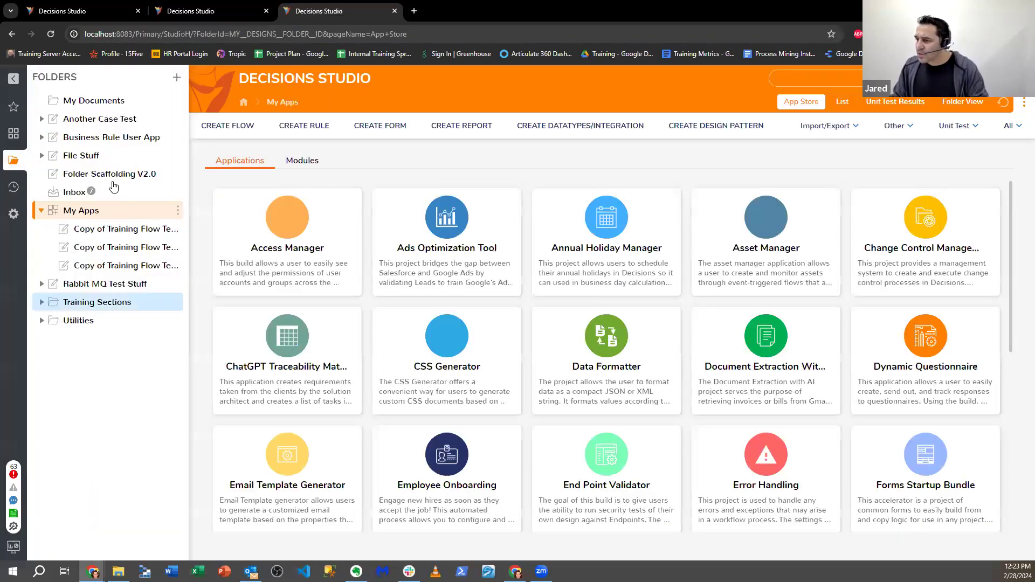
{"action": "left_click", "coordinate": [126, 173]}
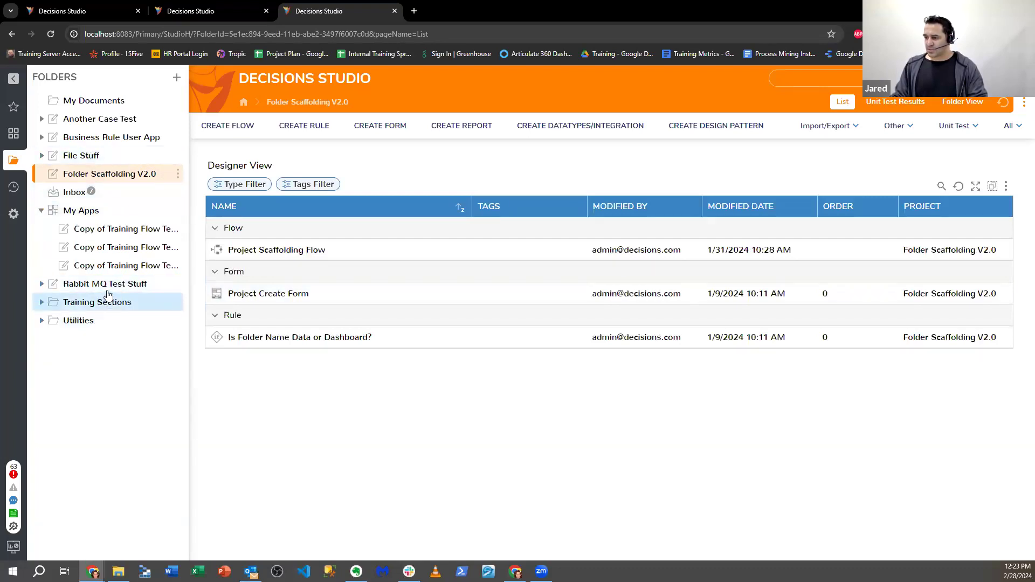
{"action": "left_click", "coordinate": [106, 119]}
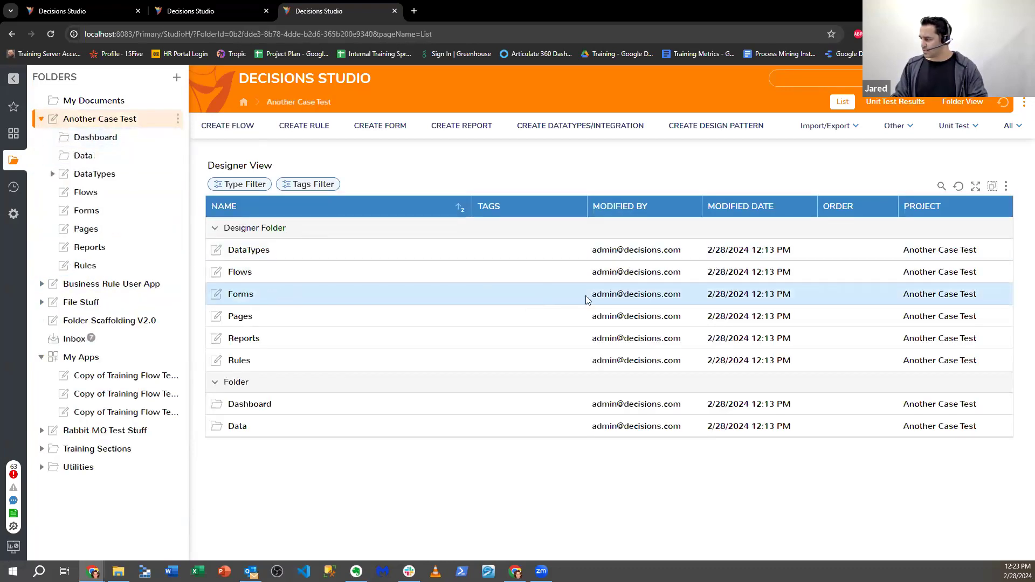
{"action": "left_click", "coordinate": [240, 271]}
{"action": "left_click", "coordinate": [271, 249]}
{"action": "left_click", "coordinate": [661, 350]}
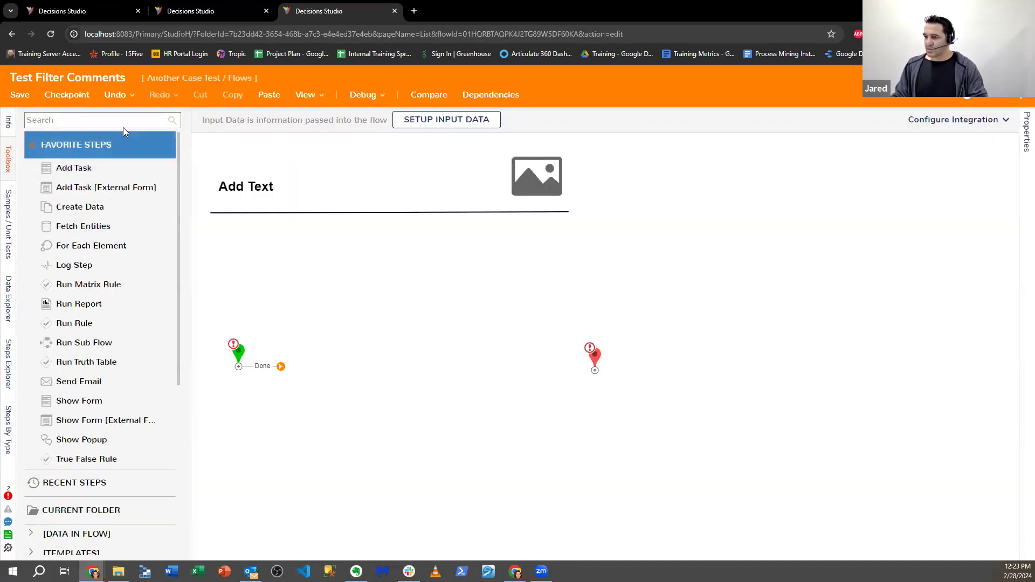
- Place a Fetch Entities step between the flow's start and end
{"action": "left_click", "coordinate": [124, 123]}
{"action": "type", "text": "Fetch entities"}
{"action": "left_click_drag", "start_coordinate": [102, 161], "coordinate": [324, 387]}
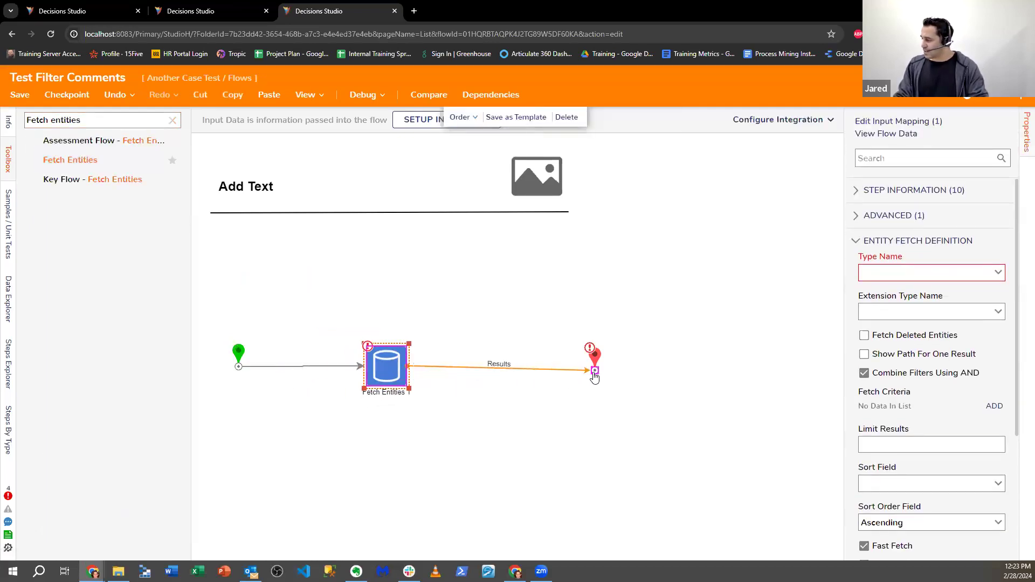
- Make Fetch Entities fetch Comment entities with constant parent folder Business Rule User App
{"action": "left_click", "coordinate": [912, 273]}
{"action": "type", "text": "Co"}
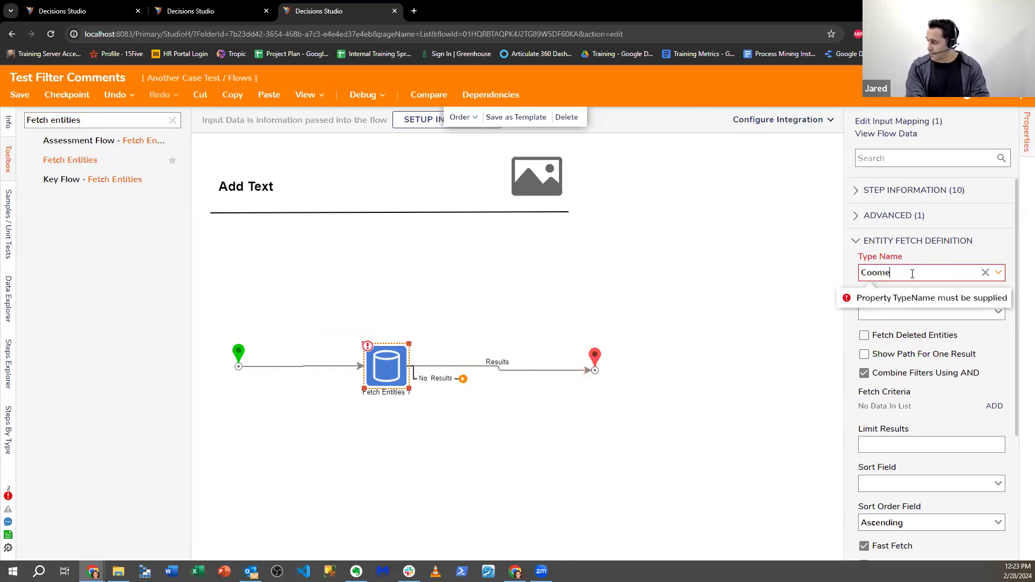
{"action": "type", "text": "mment"}
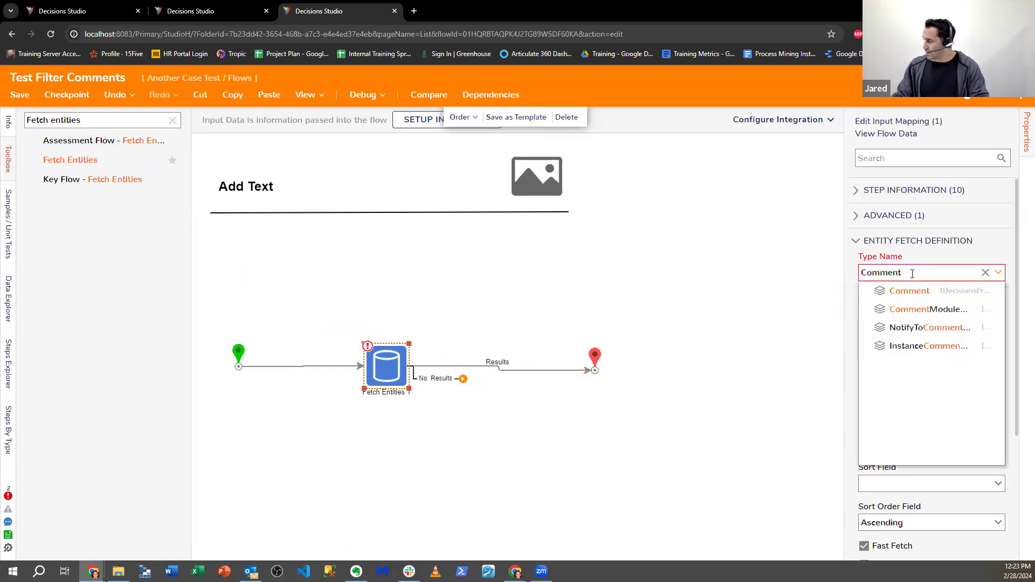
{"action": "left_click", "coordinate": [911, 292]}
{"action": "scroll", "coordinate": [915, 453], "scroll_direction": "down", "scroll_amount": 5}
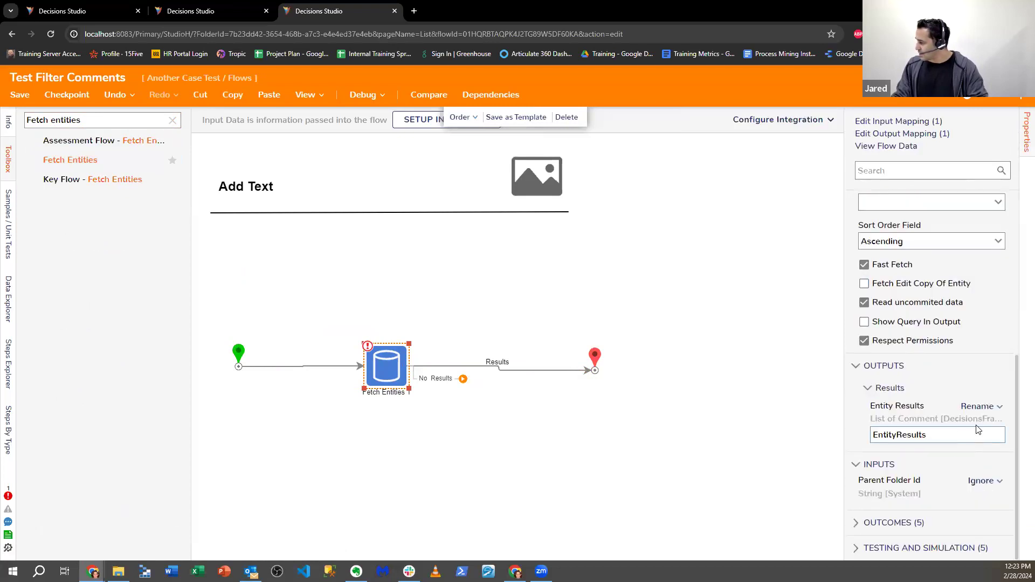
{"action": "left_click", "coordinate": [979, 480]}
{"action": "left_click", "coordinate": [895, 441]}
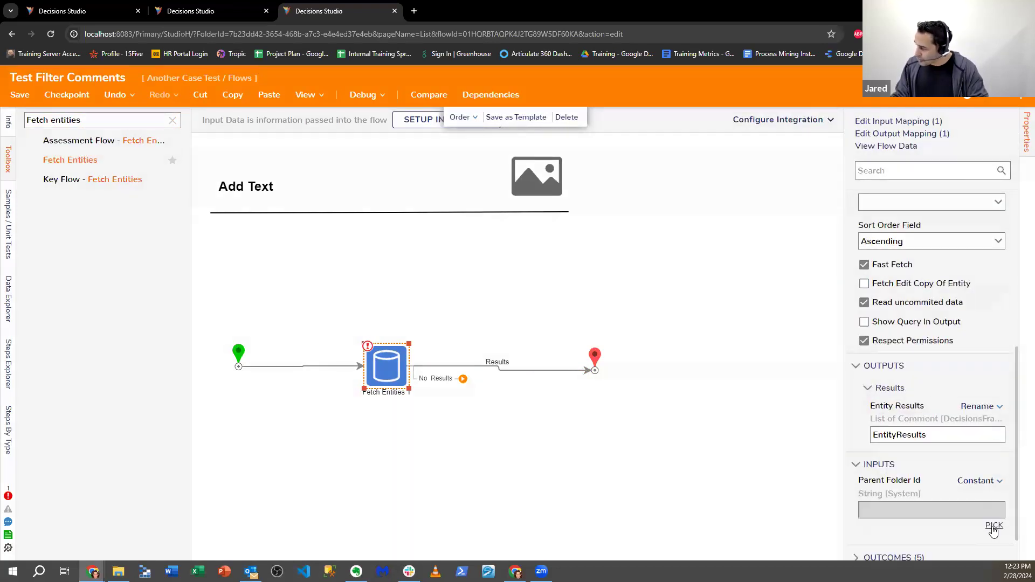
{"action": "left_click", "coordinate": [993, 526]}
{"action": "left_click", "coordinate": [429, 211]}
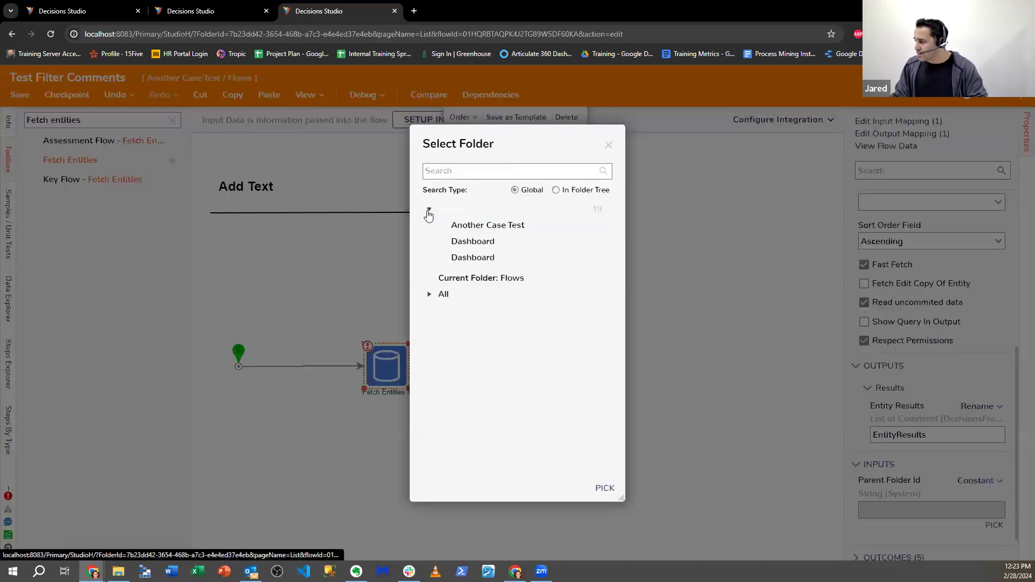
{"action": "left_click", "coordinate": [429, 210]}
{"action": "left_click", "coordinate": [429, 241]}
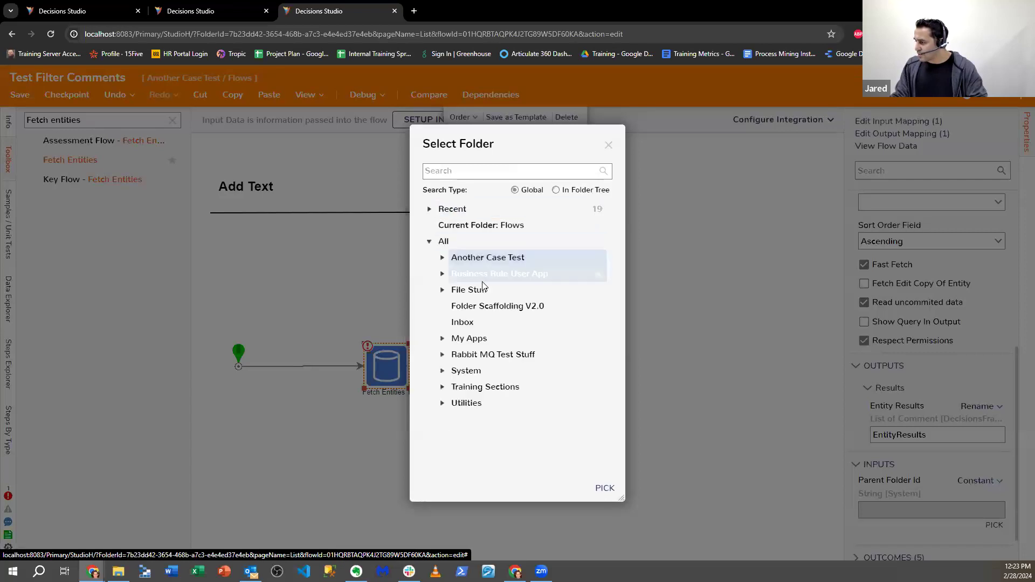
{"action": "left_click", "coordinate": [507, 274]}
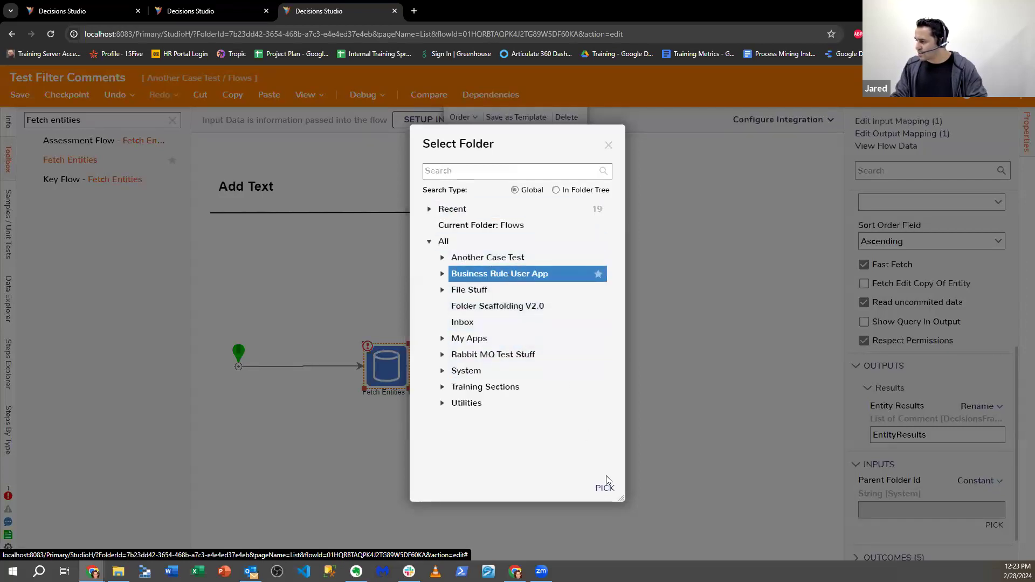
{"action": "left_click", "coordinate": [608, 494]}
- Connect No Results and Results to End and open the debugger
{"action": "left_click_drag", "start_coordinate": [462, 377], "coordinate": [592, 443]}
{"action": "left_click", "coordinate": [601, 368]}
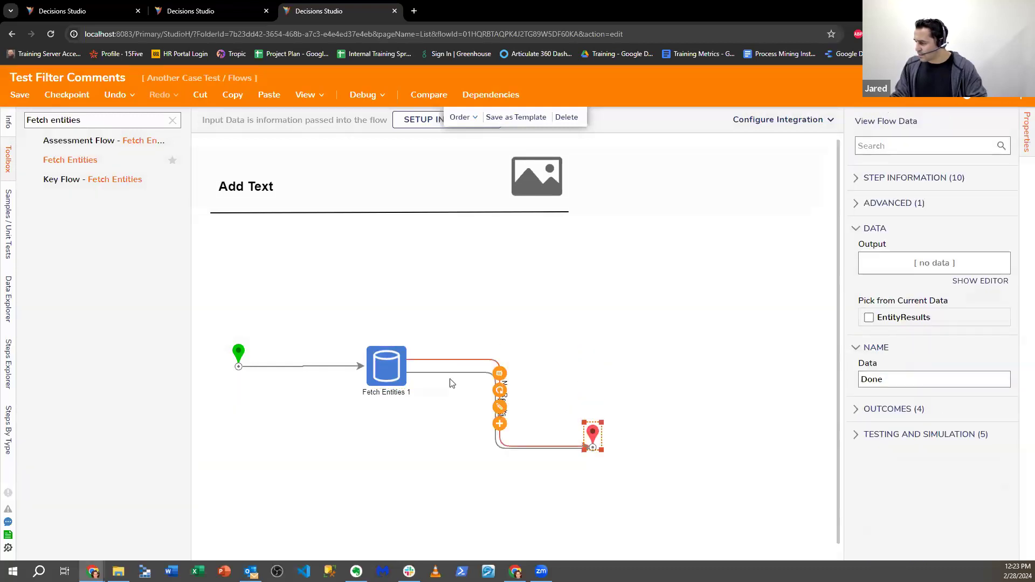
{"action": "left_click", "coordinate": [416, 372]}
{"action": "left_click_drag", "start_coordinate": [407, 373], "coordinate": [387, 400]}
{"action": "left_click", "coordinate": [393, 281]}
{"action": "left_click", "coordinate": [363, 94]}
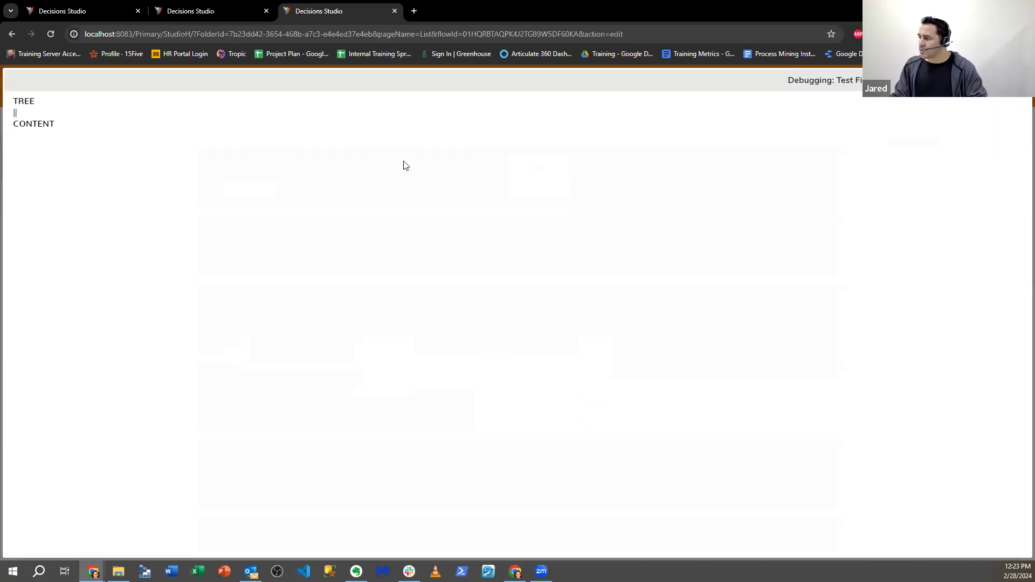
- Start the debug run and open the Fetch Entities step's enlarged input/output data window
{"action": "left_click", "coordinate": [535, 264]}
{"action": "left_click", "coordinate": [446, 365]}
{"action": "left_click", "coordinate": [508, 380]}
{"action": "left_click", "coordinate": [647, 381]}
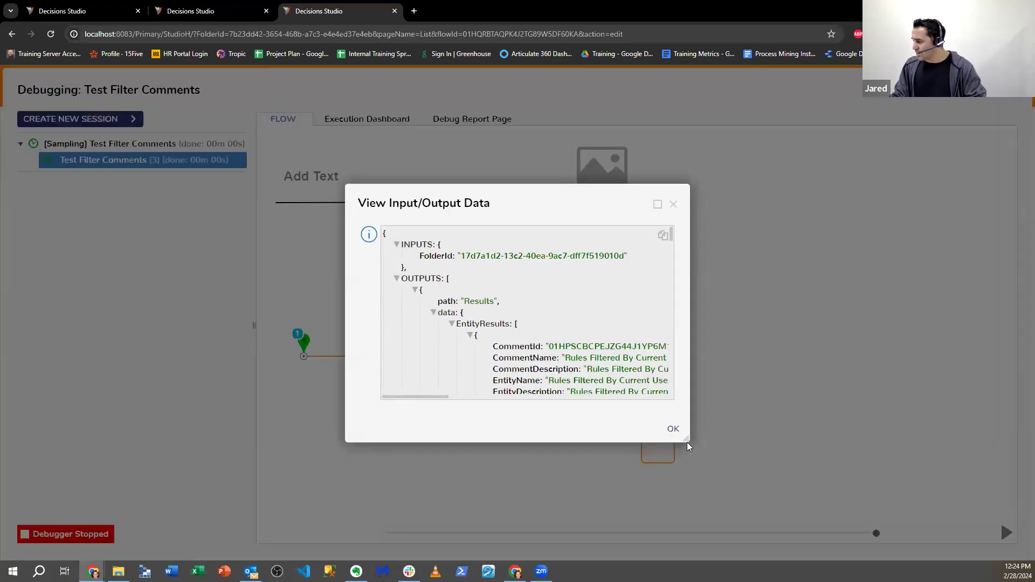
{"action": "left_click_drag", "start_coordinate": [686, 439], "coordinate": [1000, 528]}
- Scroll the output JSON, highlighting CreatedBy and CommentName values, then close the window
{"action": "left_click_drag", "start_coordinate": [645, 204], "coordinate": [515, 116]}
{"action": "scroll", "coordinate": [746, 351], "scroll_direction": "down", "scroll_amount": 4}
{"action": "scroll", "coordinate": [748, 354], "scroll_direction": "up", "scroll_amount": 2}
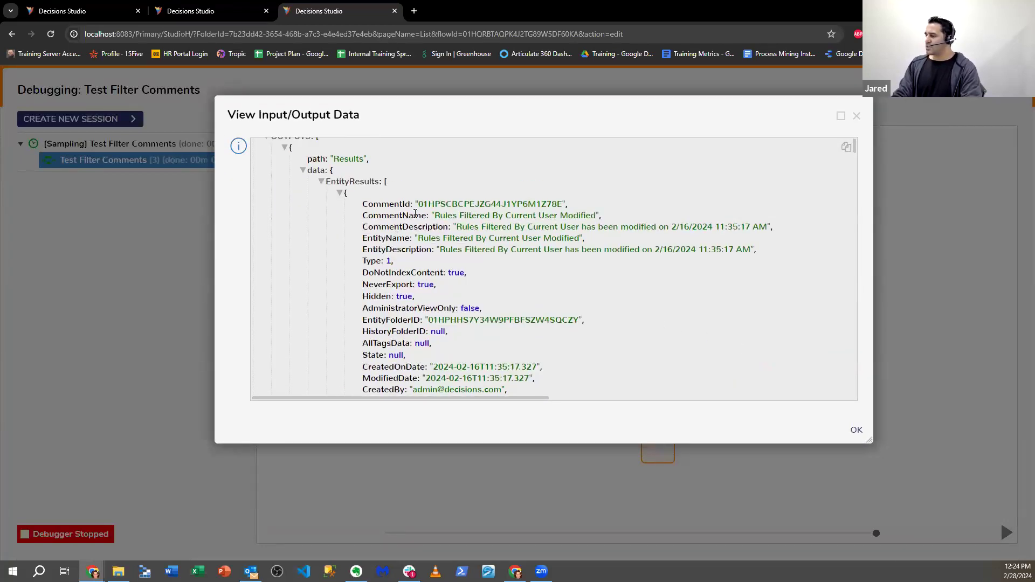
{"action": "scroll", "coordinate": [462, 253], "scroll_direction": "down", "scroll_amount": 3}
{"action": "scroll", "coordinate": [453, 264], "scroll_direction": "up", "scroll_amount": 1}
{"action": "left_click_drag", "start_coordinate": [410, 282], "coordinate": [503, 283]}
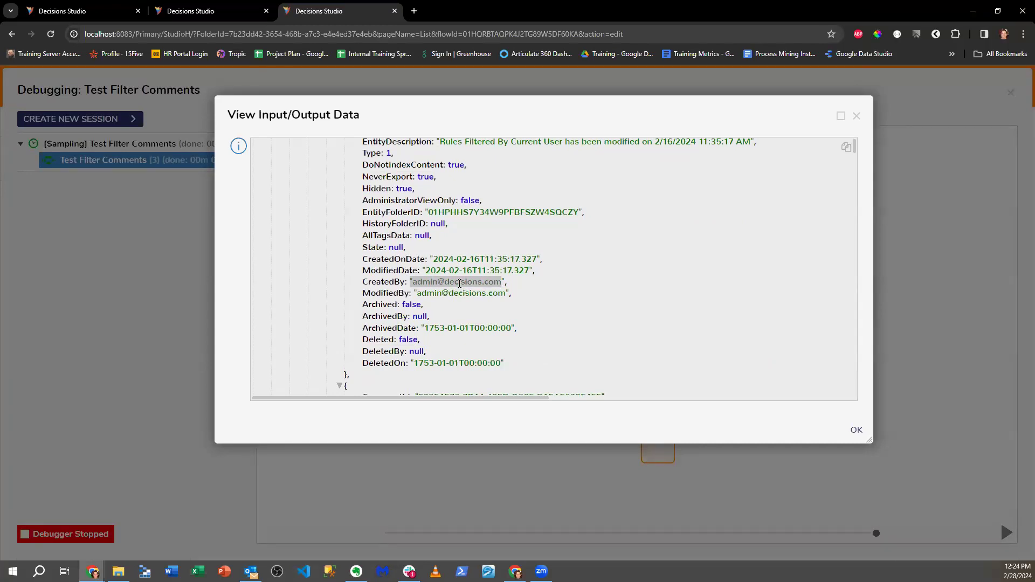
{"action": "scroll", "coordinate": [495, 281], "scroll_direction": "up", "scroll_amount": 2}
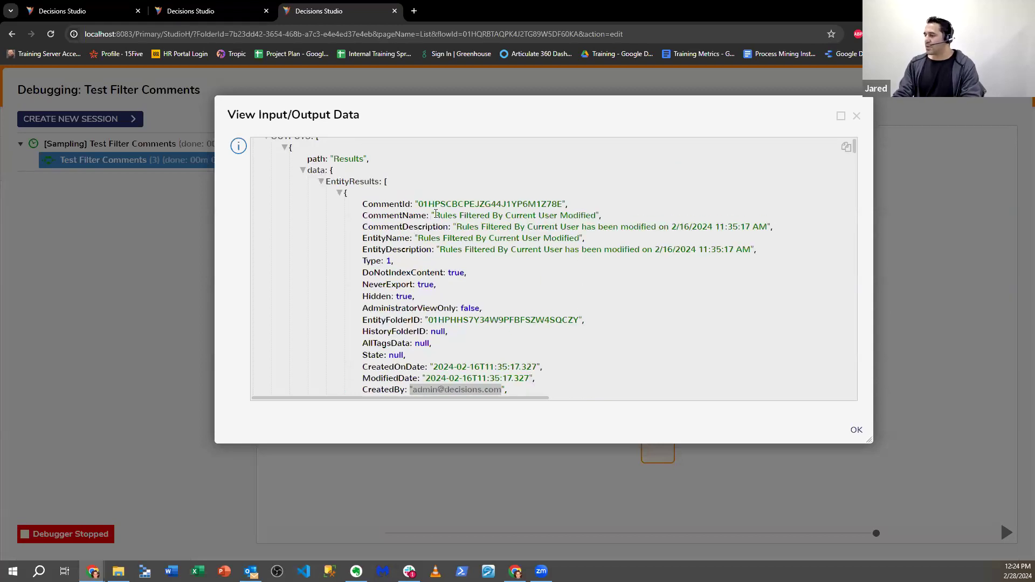
{"action": "left_click_drag", "start_coordinate": [436, 214], "coordinate": [577, 214]}
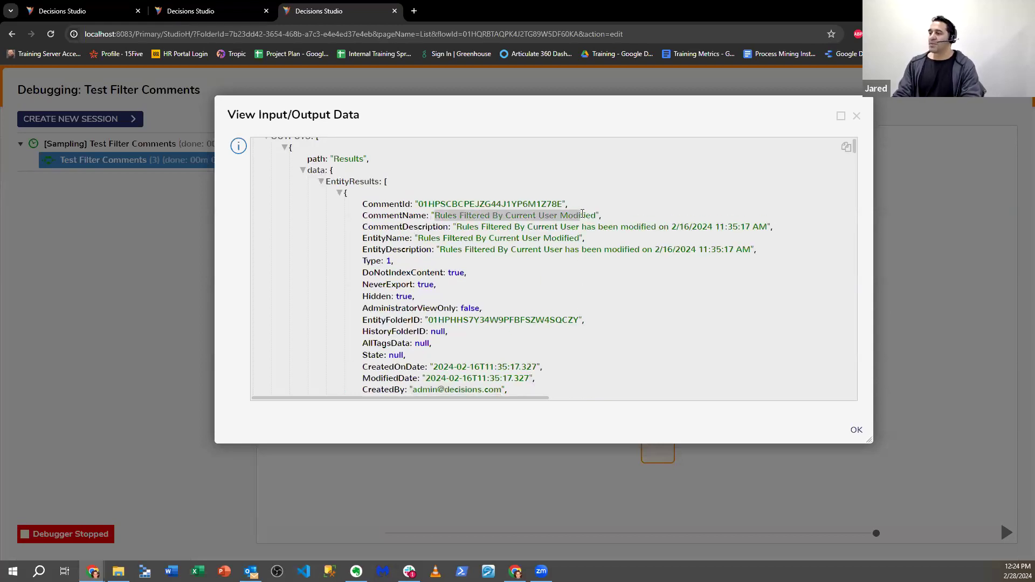
{"action": "scroll", "coordinate": [566, 284], "scroll_direction": "down", "scroll_amount": 2}
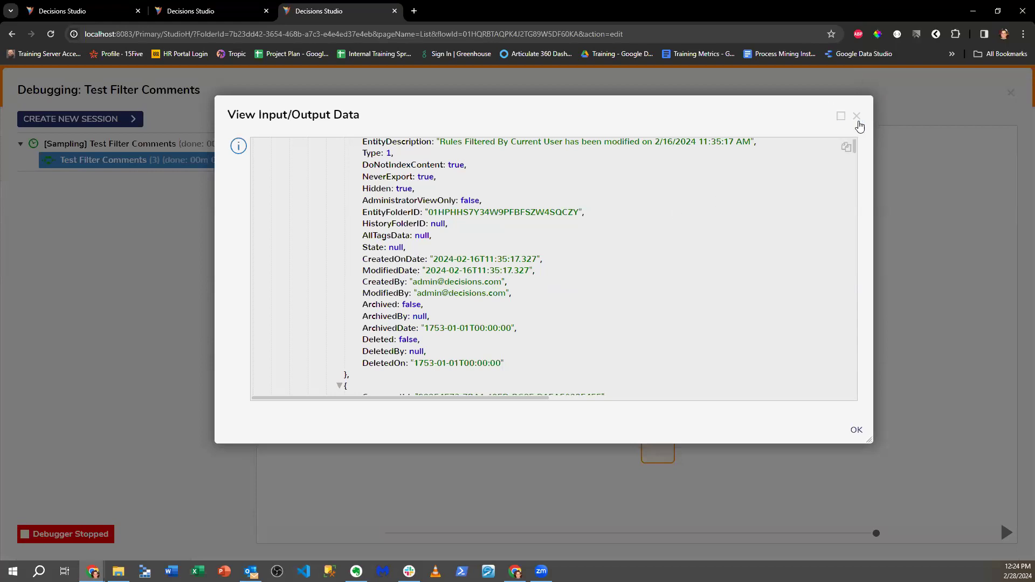
{"action": "left_click", "coordinate": [857, 118]}
- Load the Studio at localhost:8083 in a new browser tab
{"action": "left_click", "coordinate": [414, 11]}
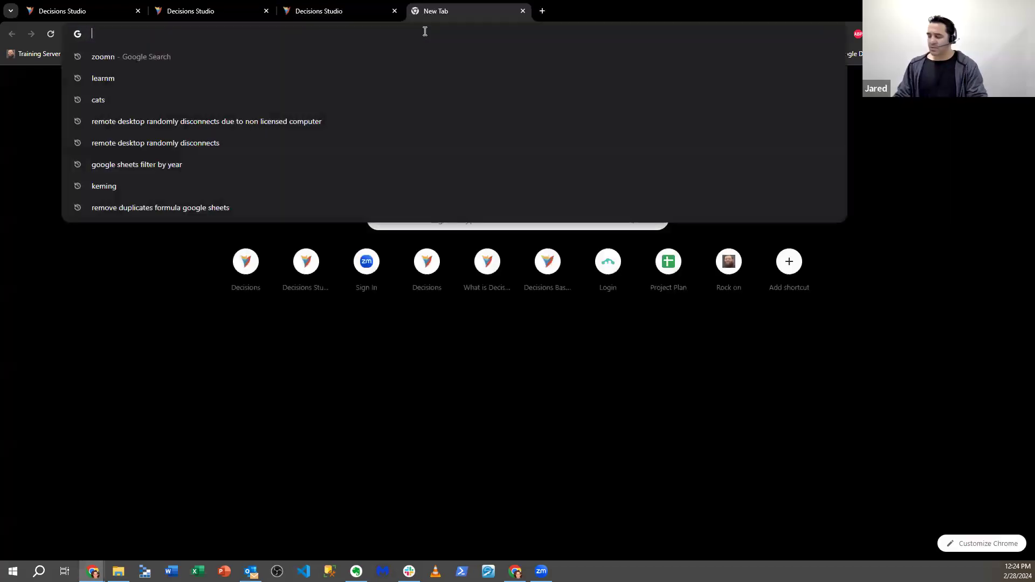
{"action": "type", "text": "localhost:8083"}
{"action": "key", "text": "Return"}
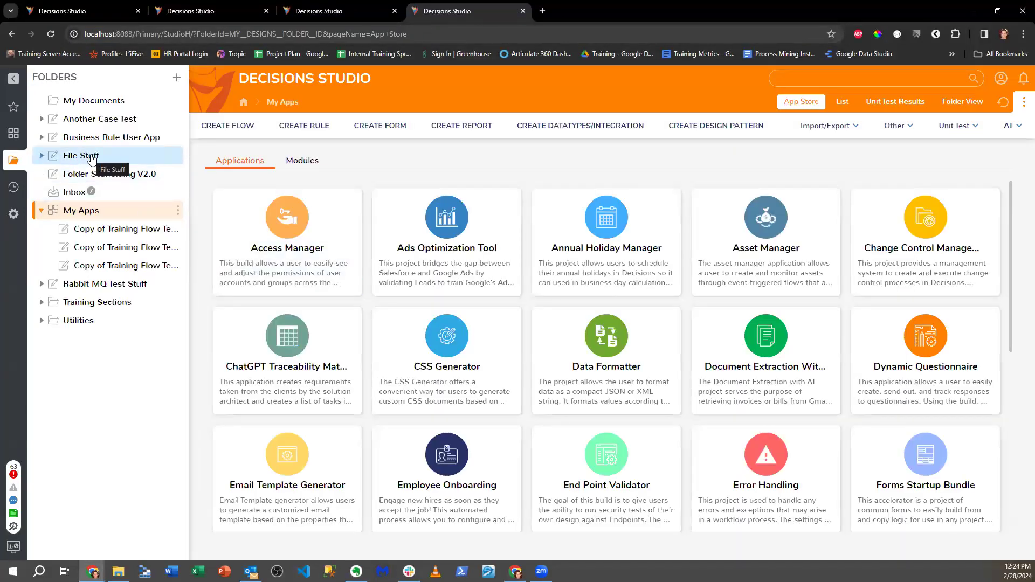
- Close the debugger and add a createdBy fetch criterion to the Fetch Entities step
{"action": "left_click", "coordinate": [324, 11]}
{"action": "left_click", "coordinate": [1009, 93]}
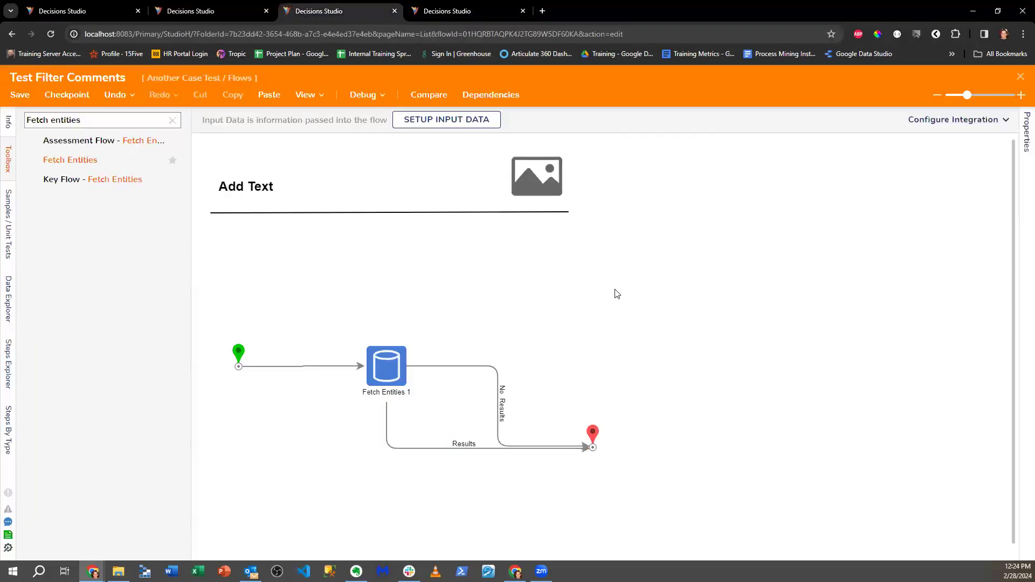
{"action": "left_click", "coordinate": [392, 365]}
{"action": "scroll", "coordinate": [974, 318], "scroll_direction": "down", "scroll_amount": 3}
{"action": "left_click", "coordinate": [995, 310]}
{"action": "left_click", "coordinate": [649, 198]}
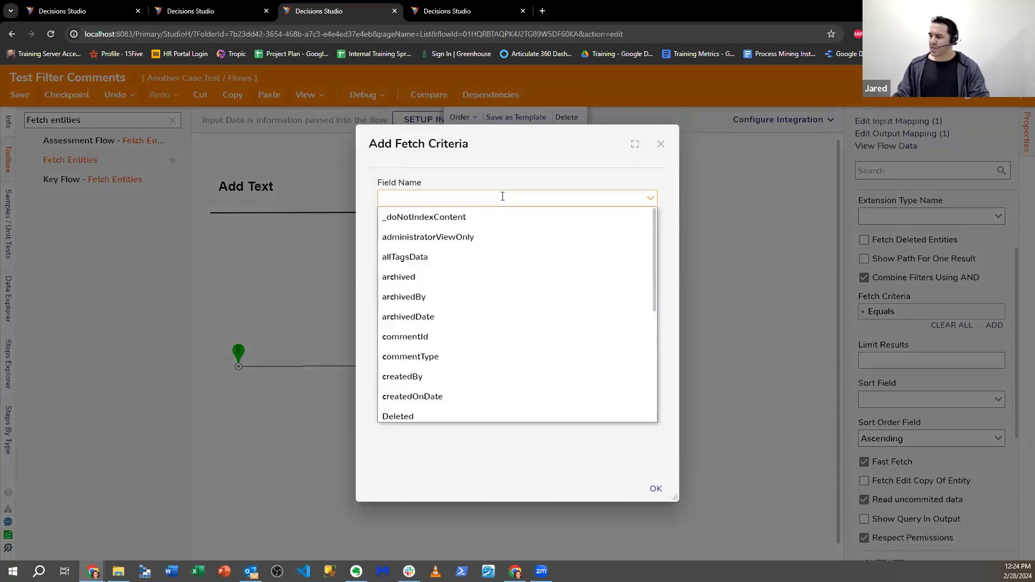
{"action": "type", "text": "create"}
{"action": "left_click", "coordinate": [494, 214]}
{"action": "left_click", "coordinate": [655, 488]}
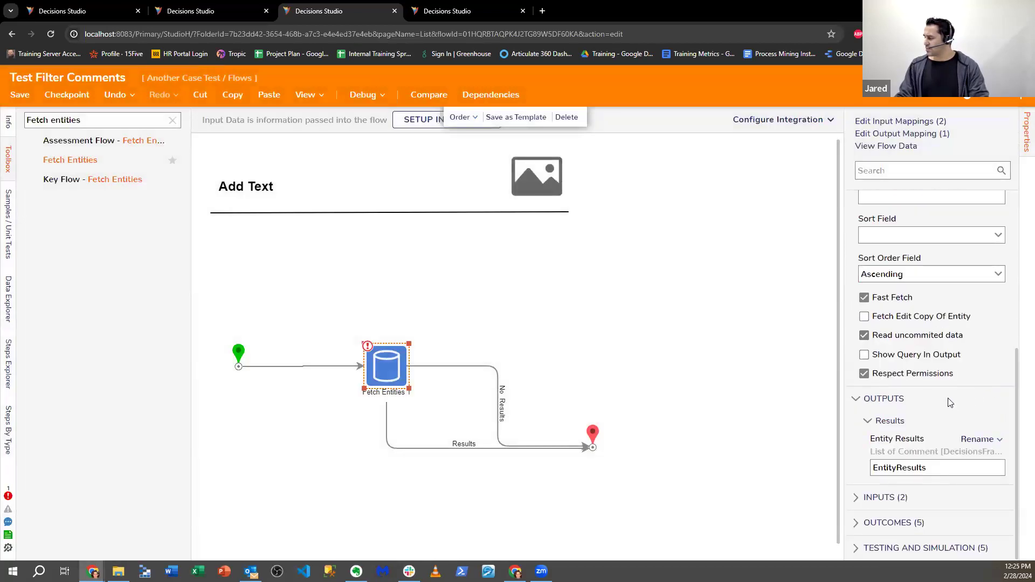
- Set created By to a Constant holding the admin account's e-mail address
{"action": "left_click", "coordinate": [976, 393]}
{"action": "left_click", "coordinate": [889, 335]}
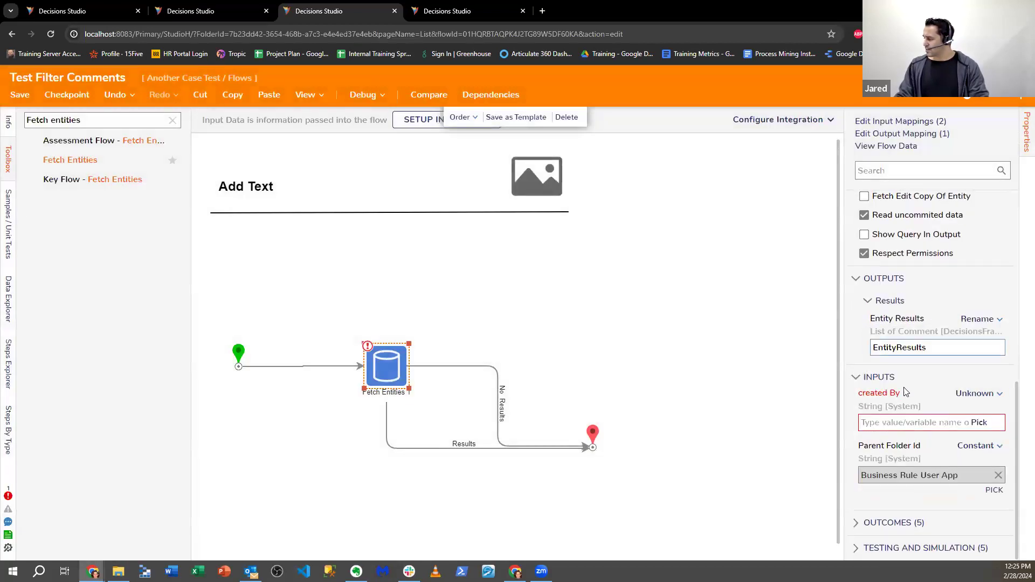
{"action": "left_click", "coordinate": [907, 423]}
{"action": "type", "text": "jared"}
{"action": "key", "text": "BackSpace"}
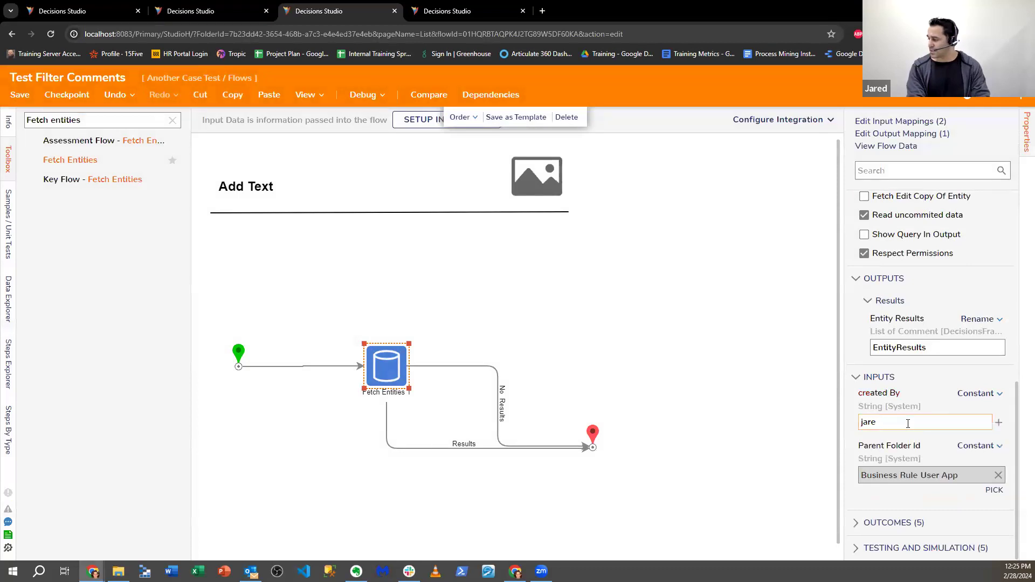
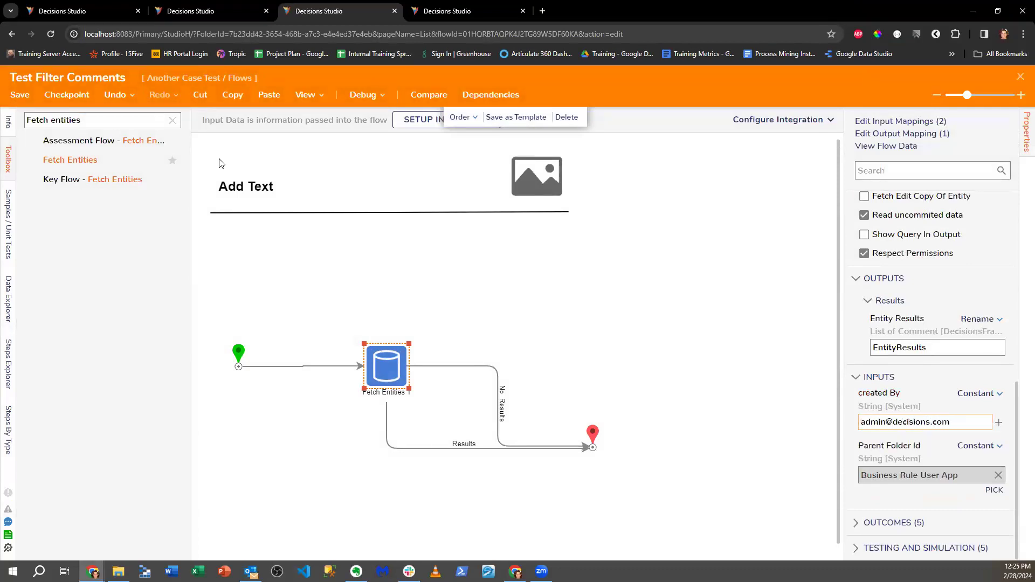
{"action": "left_click", "coordinate": [173, 120]}
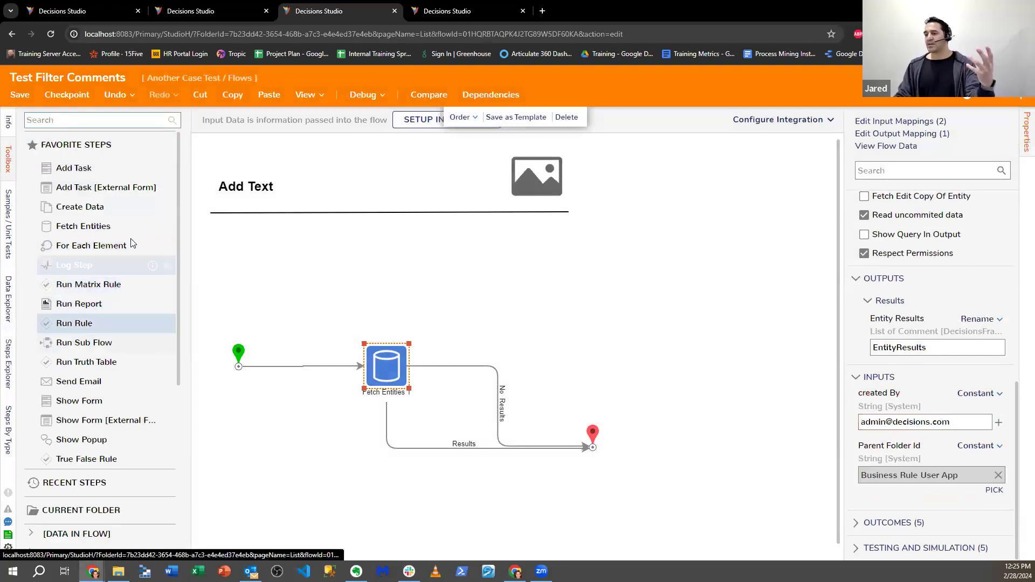
- Browse Integration > Internal Services in the Toolbox, then switch to the My Apps tab
{"action": "scroll", "coordinate": [119, 296], "scroll_direction": "down", "scroll_amount": 5}
{"action": "left_click", "coordinate": [70, 447]}
{"action": "scroll", "coordinate": [60, 421], "scroll_direction": "down", "scroll_amount": 3}
{"action": "scroll", "coordinate": [61, 420], "scroll_direction": "down", "scroll_amount": 2}
{"action": "left_click", "coordinate": [70, 350]}
{"action": "scroll", "coordinate": [90, 309], "scroll_direction": "down", "scroll_amount": 6}
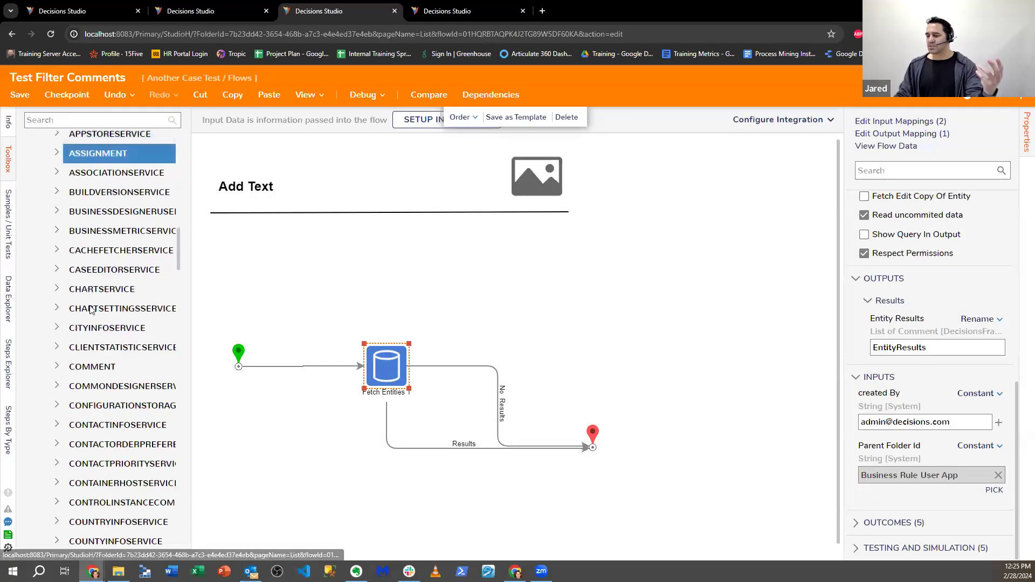
{"action": "scroll", "coordinate": [90, 309], "scroll_direction": "down", "scroll_amount": 6}
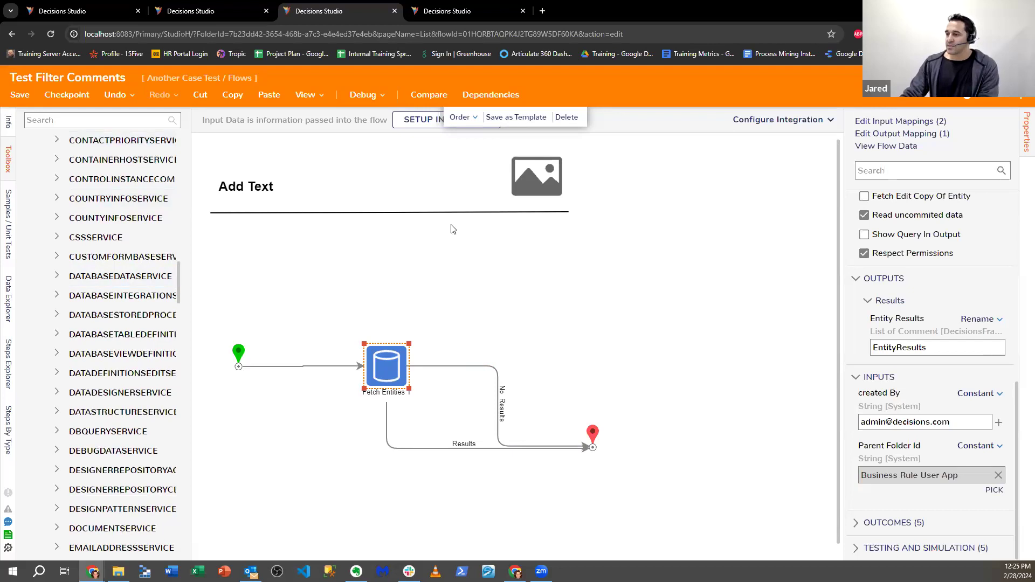
{"action": "left_click", "coordinate": [454, 11]}
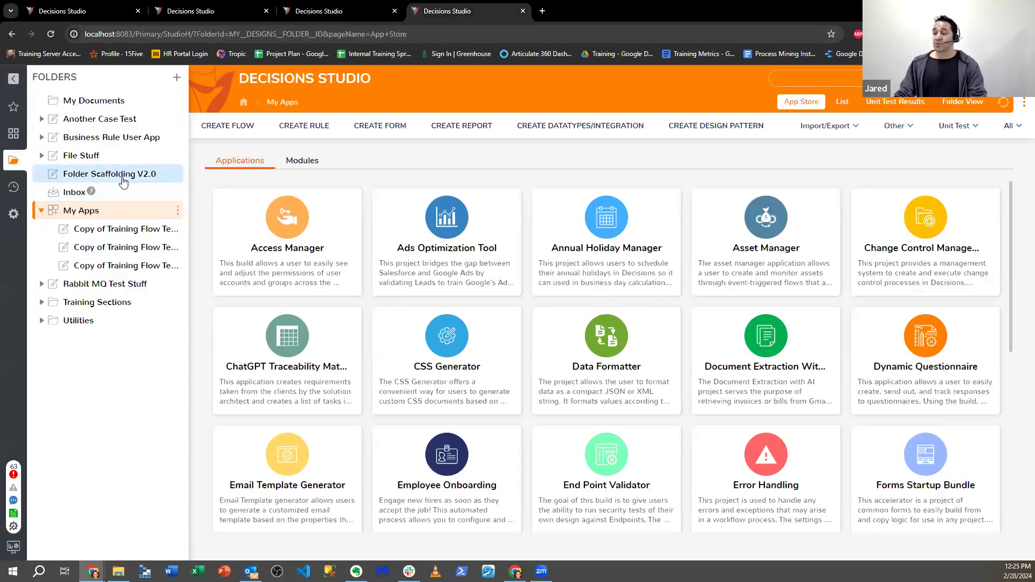
- Create a report named 'Report Comments' in Another Case Test's Reports folder
{"action": "left_click", "coordinate": [100, 119]}
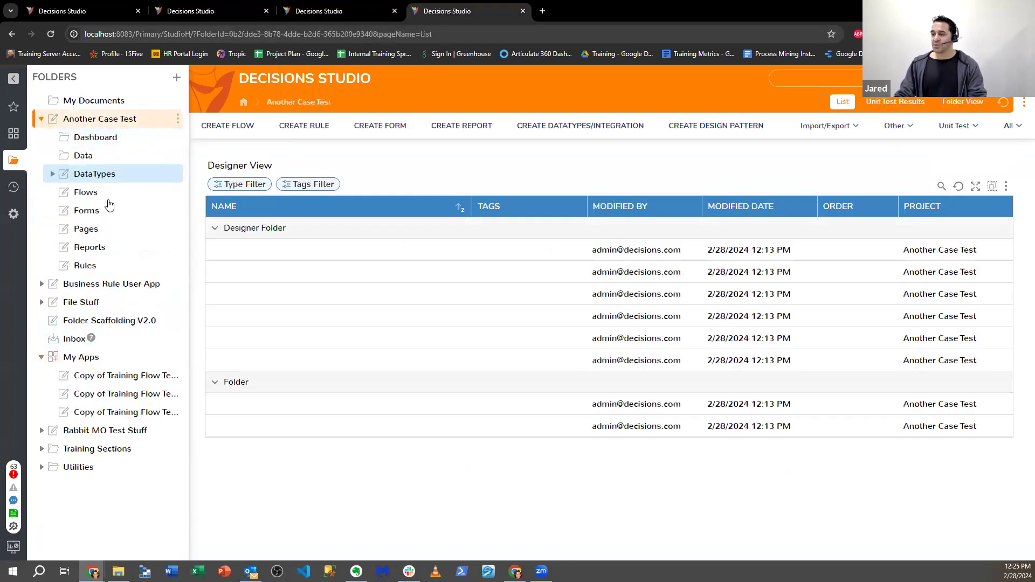
{"action": "left_click", "coordinate": [108, 247]}
{"action": "left_click", "coordinate": [476, 134]}
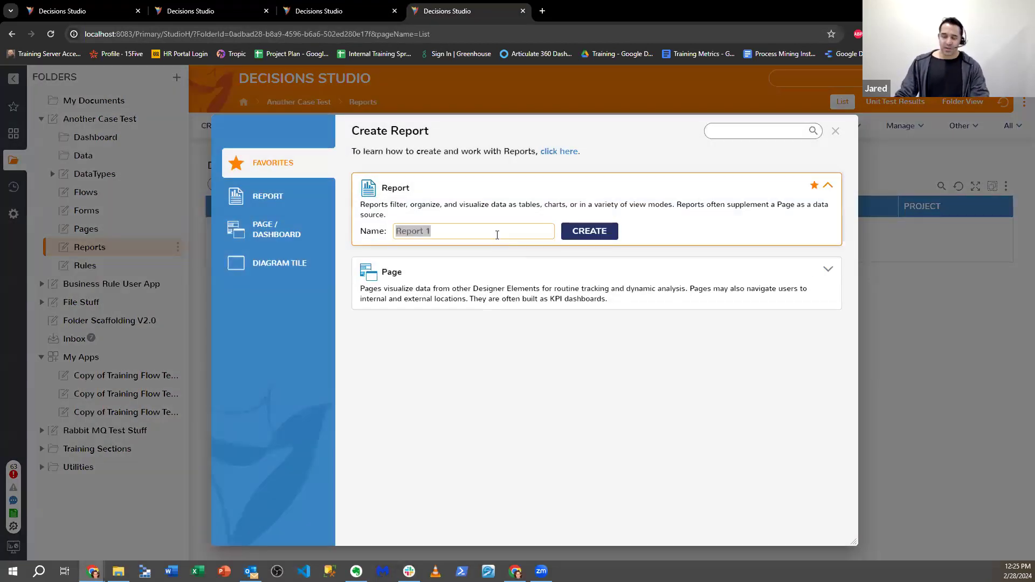
{"action": "type", "text": "Report"}
{"action": "key", "text": "BackSpace"}
{"action": "key", "text": "BackSpace"}
{"action": "key", "text": "BackSpace"}
{"action": "key", "text": "BackSpace"}
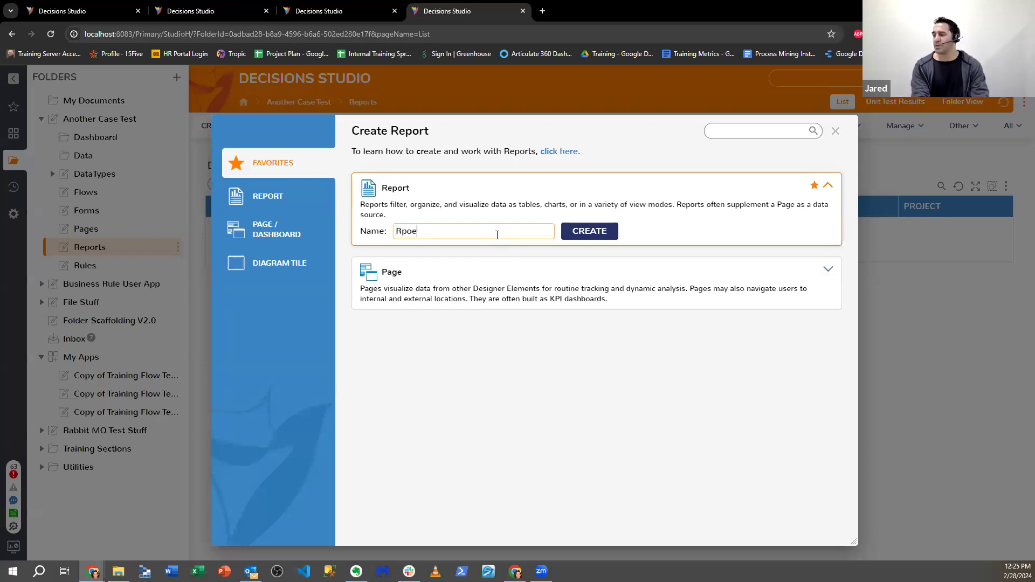
{"action": "type", "text": "port Comments"}
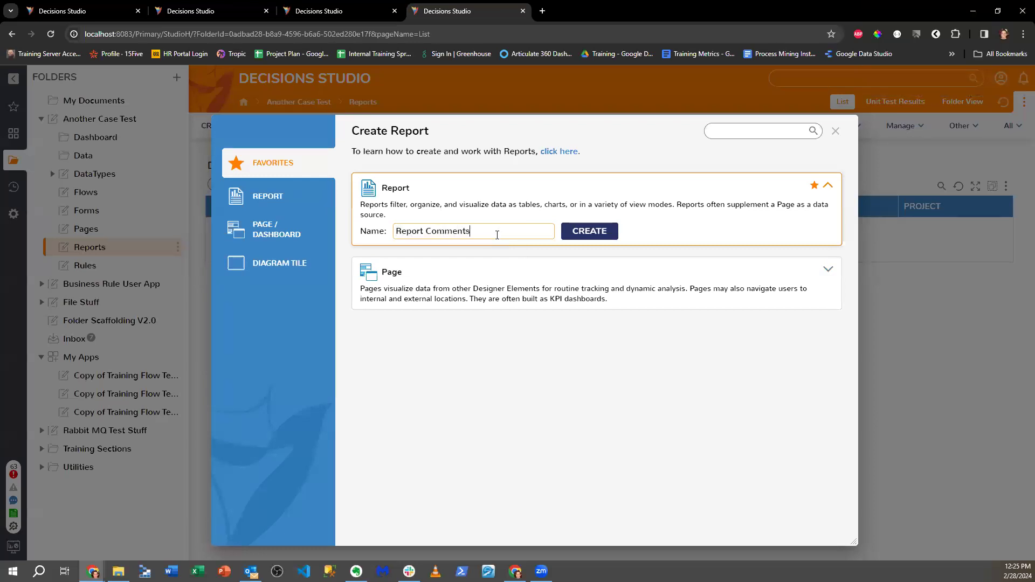
{"action": "key", "text": "Return"}
{"action": "left_click", "coordinate": [100, 167]}
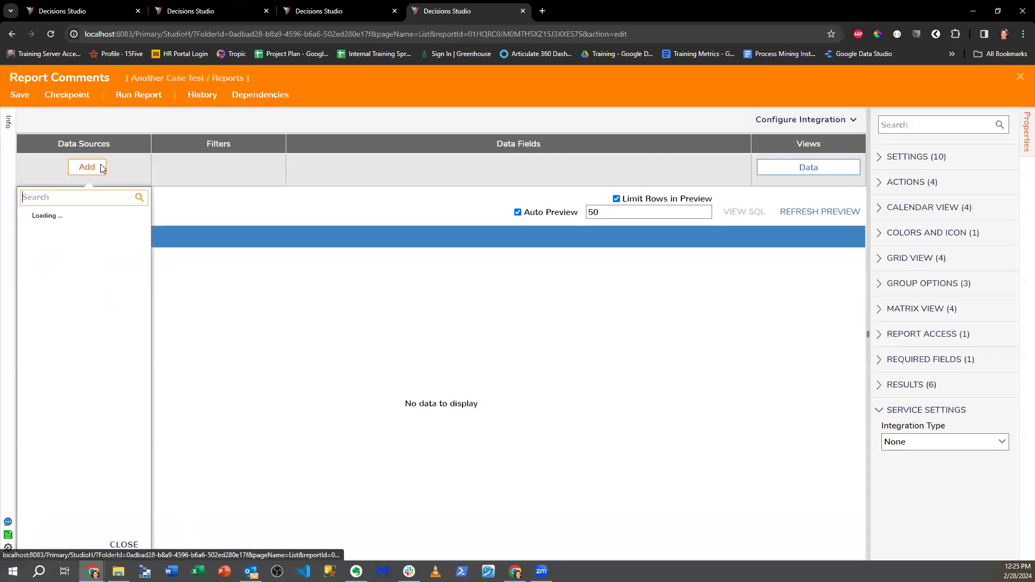
- Add Comment Data Source from the Common group as the report's data source
{"action": "left_click", "coordinate": [24, 213]}
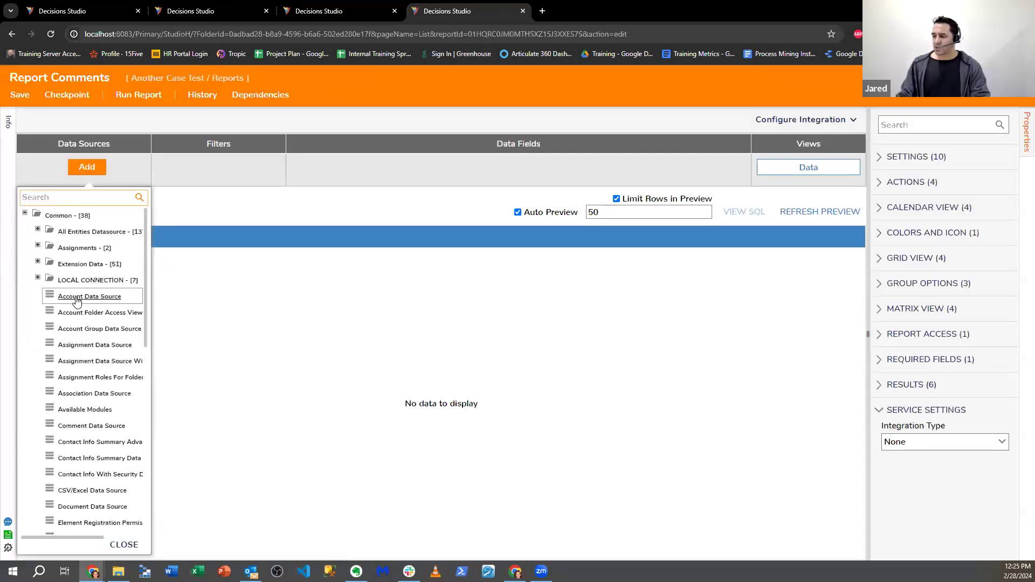
{"action": "scroll", "coordinate": [77, 302], "scroll_direction": "down", "scroll_amount": 1}
{"action": "left_click", "coordinate": [62, 265]}
{"action": "left_click", "coordinate": [322, 167]}
{"action": "left_click", "coordinate": [233, 173]}
{"action": "left_click", "coordinate": [146, 229]}
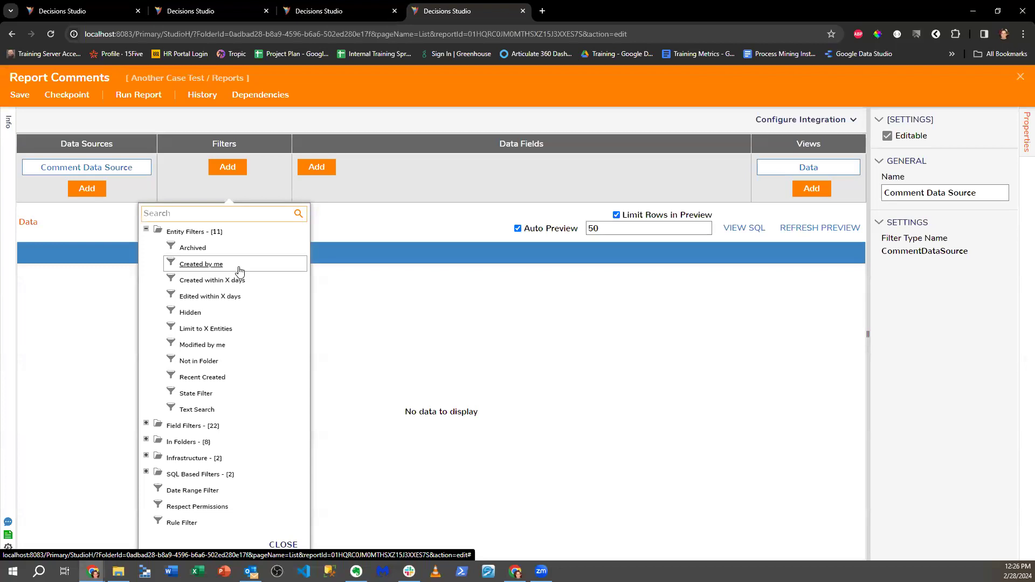
- Add Entity Name, Deleted and Created On Date as report columns
{"action": "left_click", "coordinate": [326, 172]}
{"action": "scroll", "coordinate": [501, 372], "scroll_direction": "down", "scroll_amount": 1}
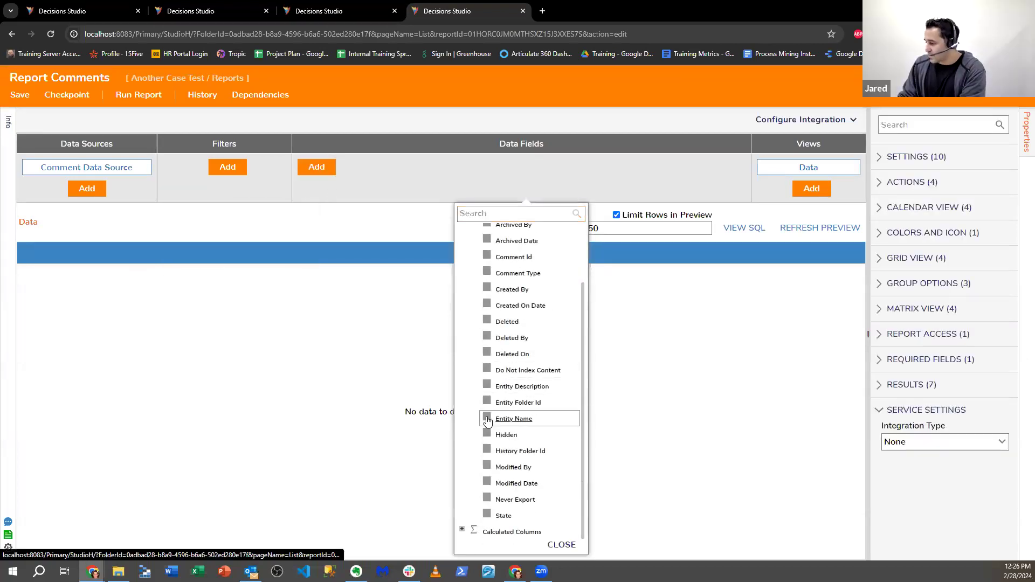
{"action": "left_click", "coordinate": [509, 419]}
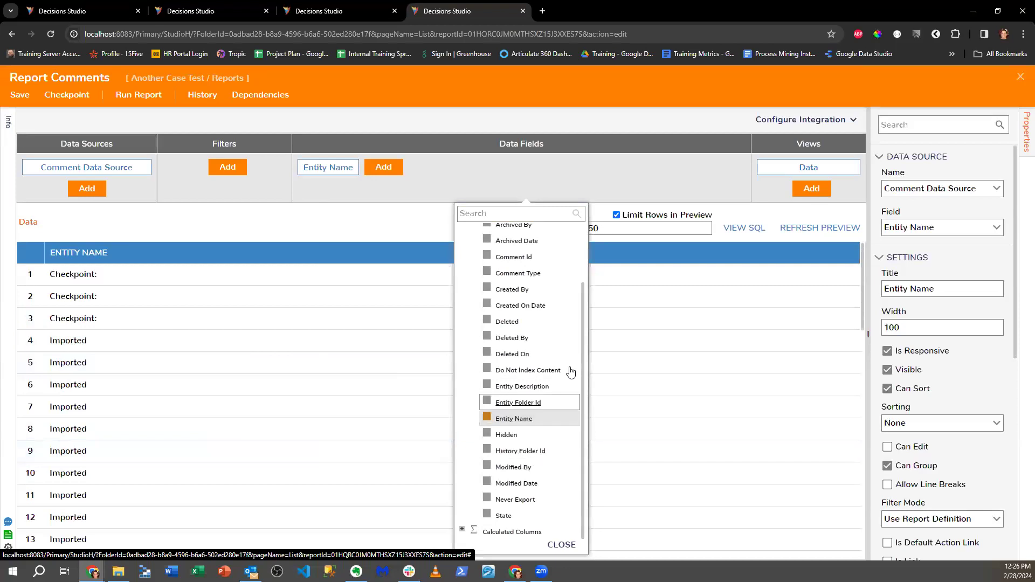
{"action": "left_click", "coordinate": [486, 322]}
{"action": "left_click", "coordinate": [487, 305]}
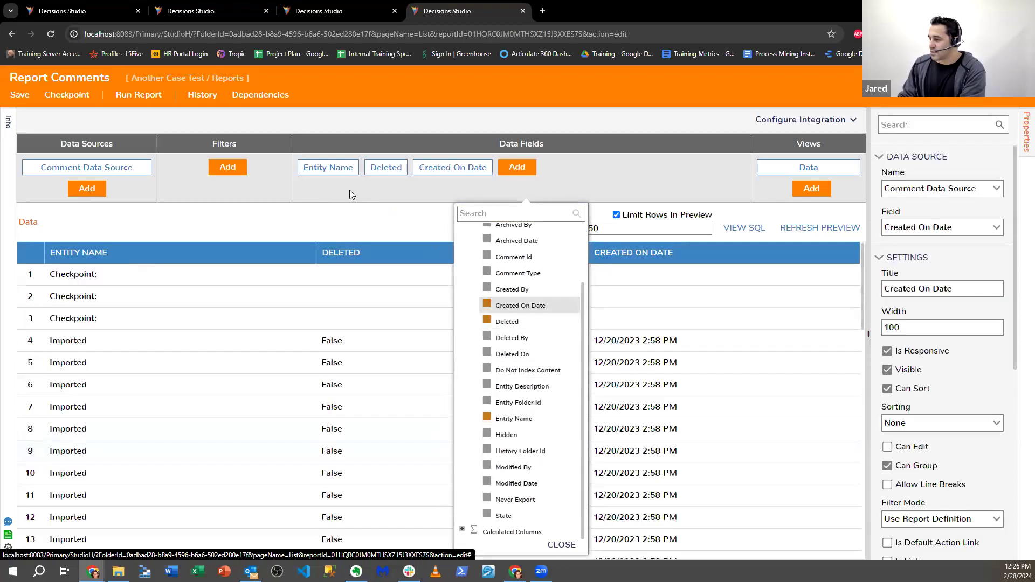
{"action": "left_click", "coordinate": [266, 177]}
- Add the Entity Filters 'Created by me' filter to the report
{"action": "left_click", "coordinate": [227, 167]}
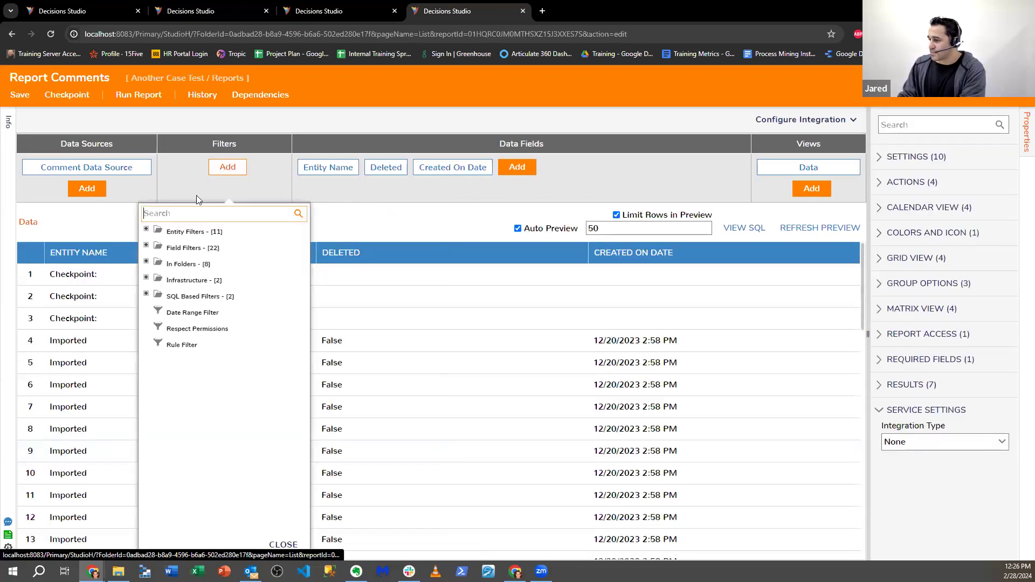
{"action": "left_click", "coordinate": [146, 230]}
{"action": "left_click", "coordinate": [188, 264]}
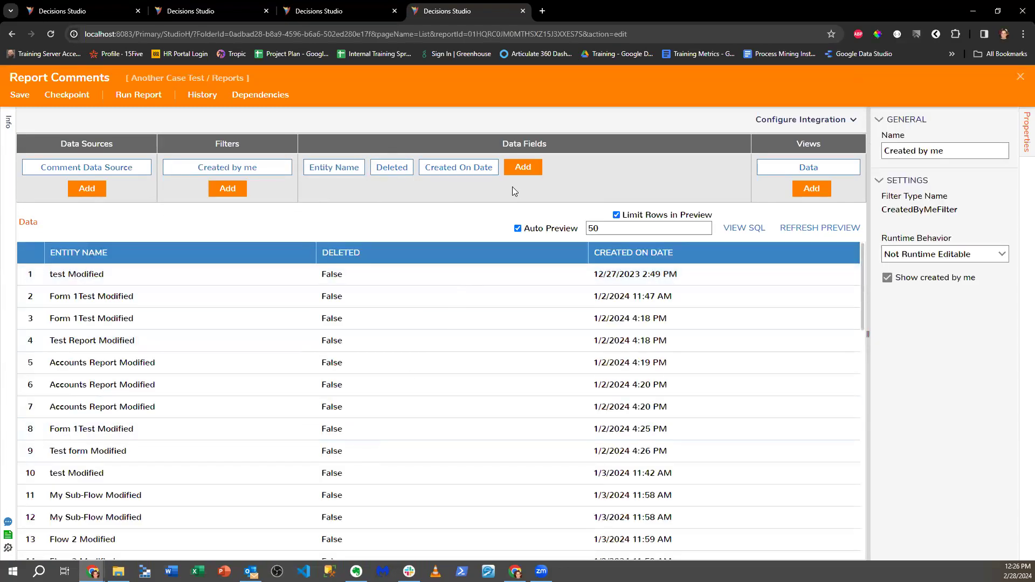
- Add Created By as a report column and review the preview
{"action": "left_click", "coordinate": [520, 169]}
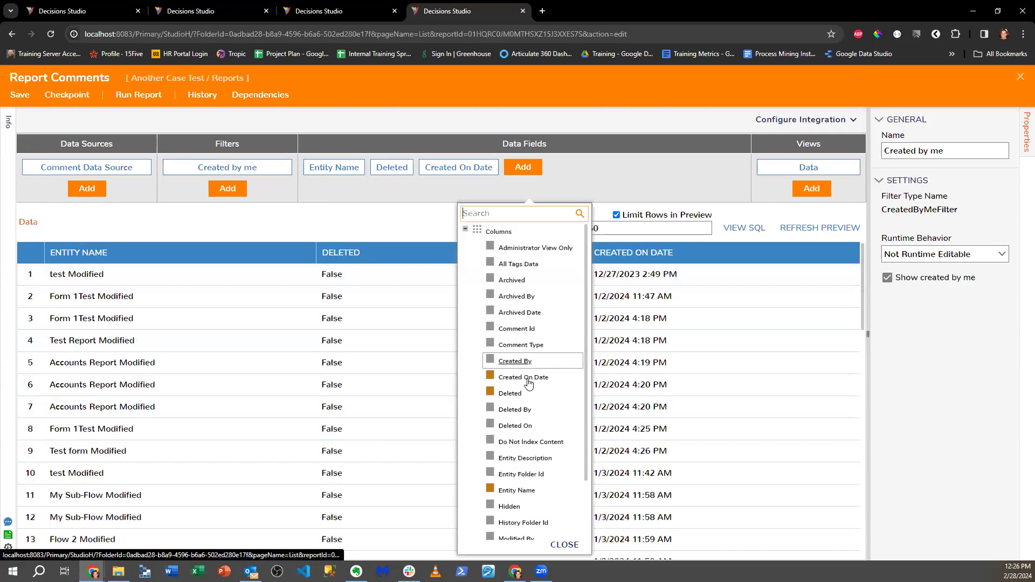
{"action": "scroll", "coordinate": [528, 371], "scroll_direction": "down", "scroll_amount": 2}
{"action": "scroll", "coordinate": [531, 410], "scroll_direction": "up", "scroll_amount": 2}
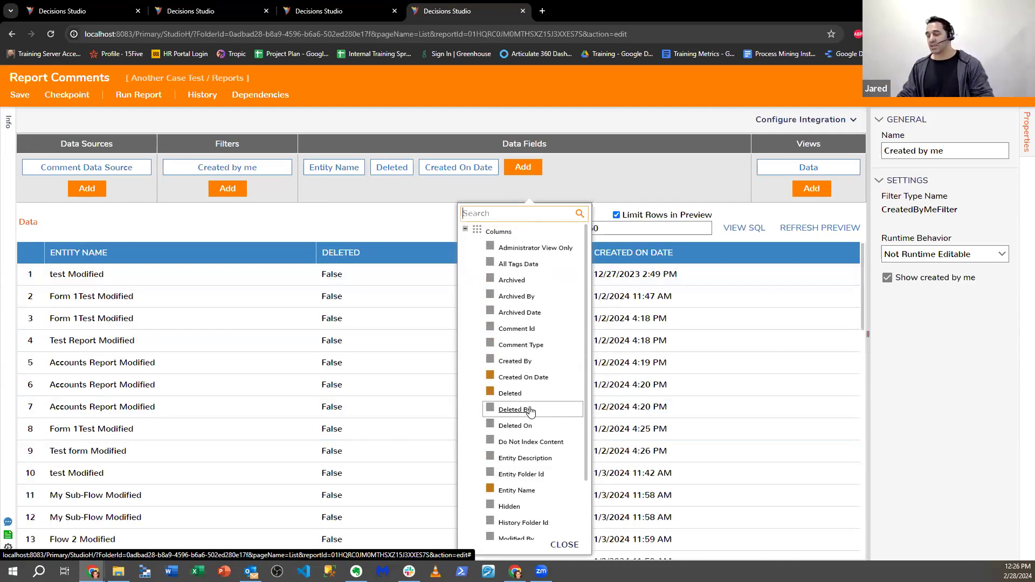
{"action": "scroll", "coordinate": [531, 410], "scroll_direction": "down", "scroll_amount": 3}
{"action": "scroll", "coordinate": [531, 409], "scroll_direction": "up", "scroll_amount": 3}
{"action": "left_click", "coordinate": [505, 362]}
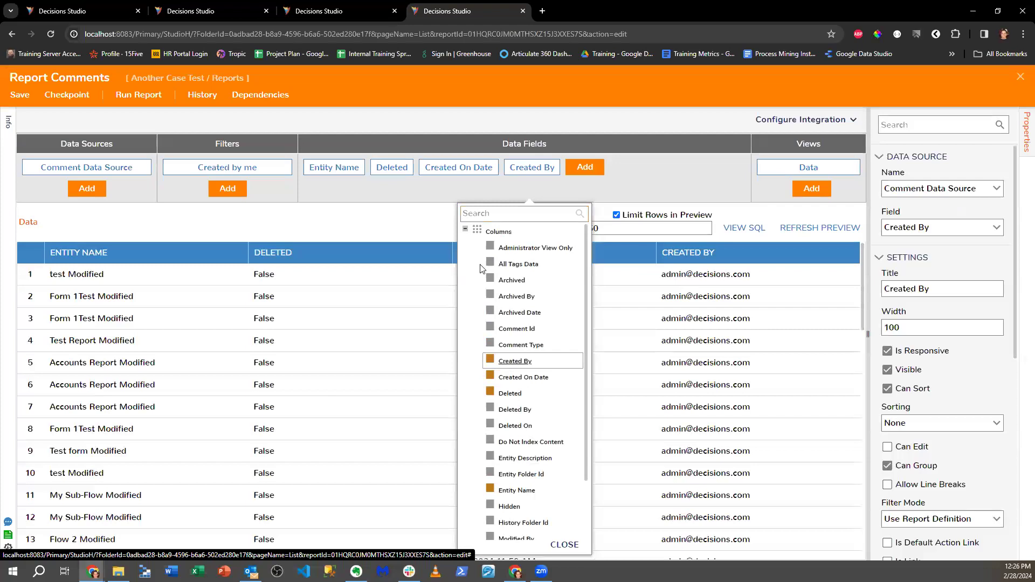
{"action": "left_click", "coordinate": [425, 216]}
{"action": "scroll", "coordinate": [754, 356], "scroll_direction": "down", "scroll_amount": 12}
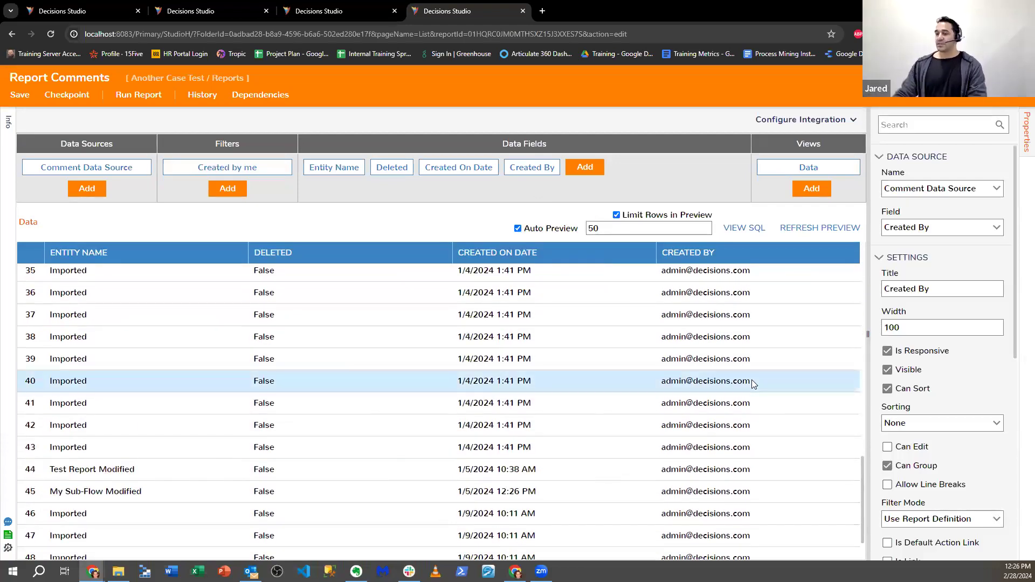
{"action": "scroll", "coordinate": [753, 383], "scroll_direction": "up", "scroll_amount": 6}
{"action": "scroll", "coordinate": [753, 384], "scroll_direction": "up", "scroll_amount": 6}
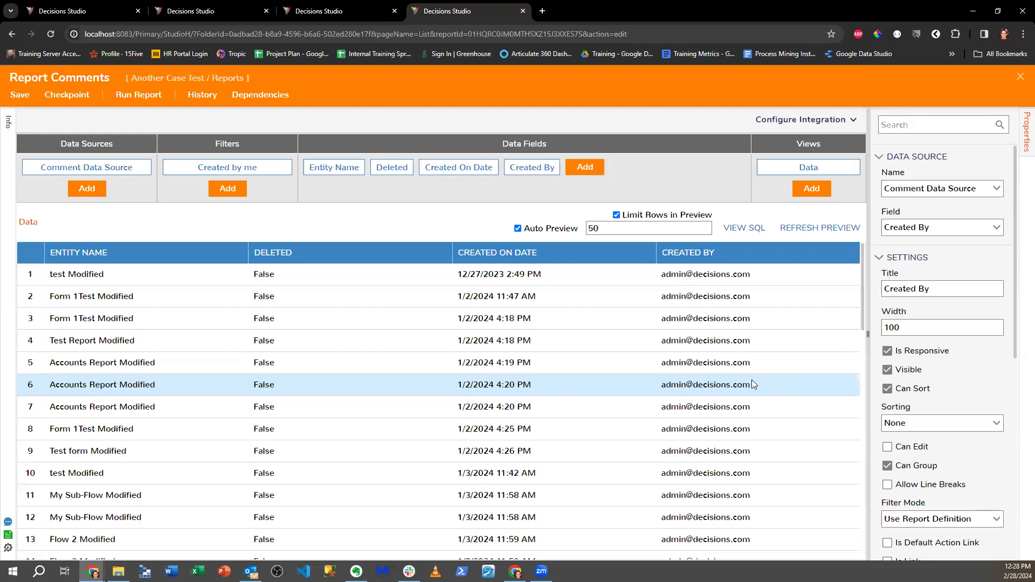
- Delete the Created by me filter and show the In Folders filter options
{"action": "left_click", "coordinate": [275, 168]}
{"action": "left_click", "coordinate": [290, 160]}
{"action": "left_click", "coordinate": [616, 355]}
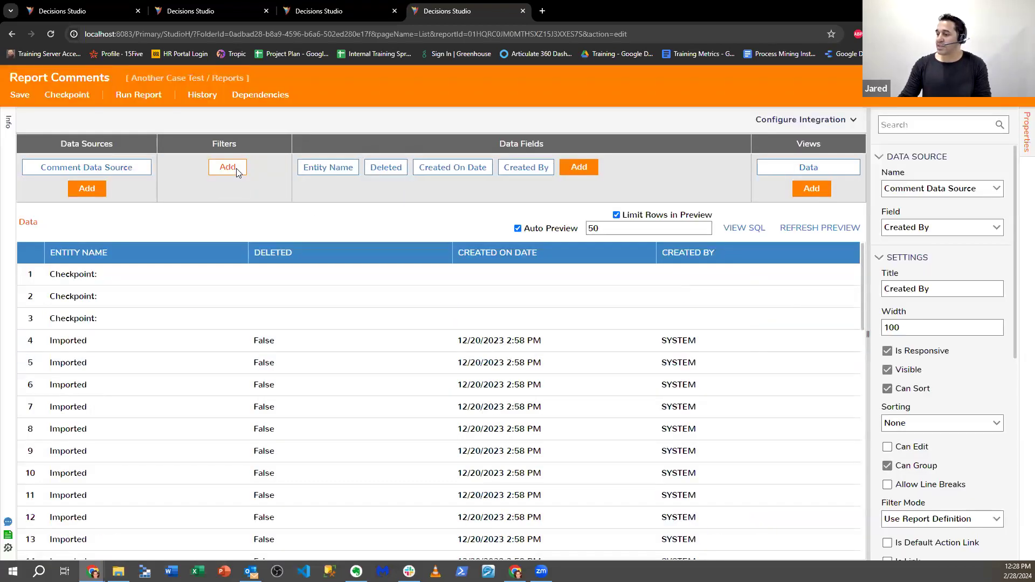
{"action": "left_click", "coordinate": [227, 167]}
{"action": "left_click", "coordinate": [174, 264]}
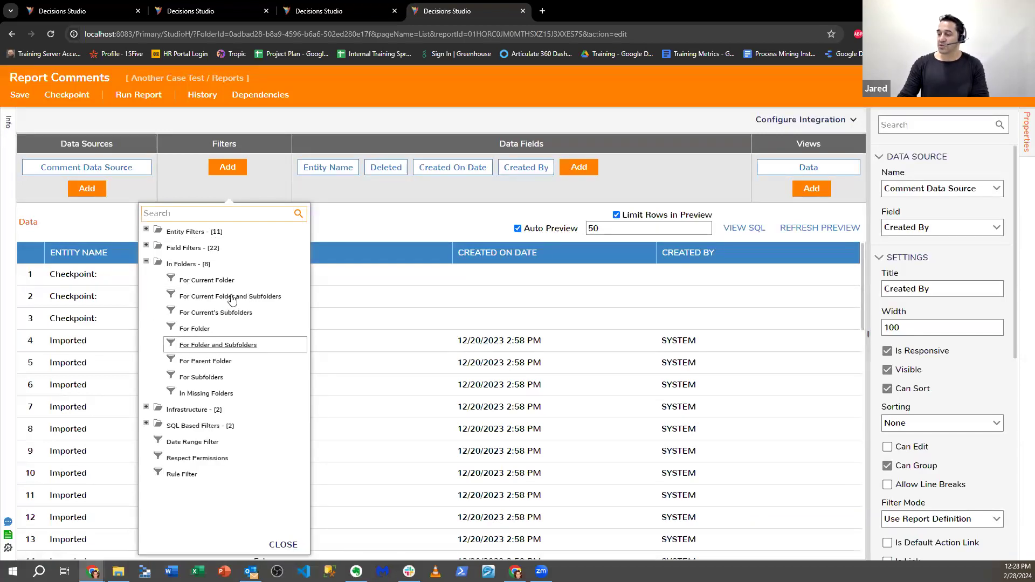
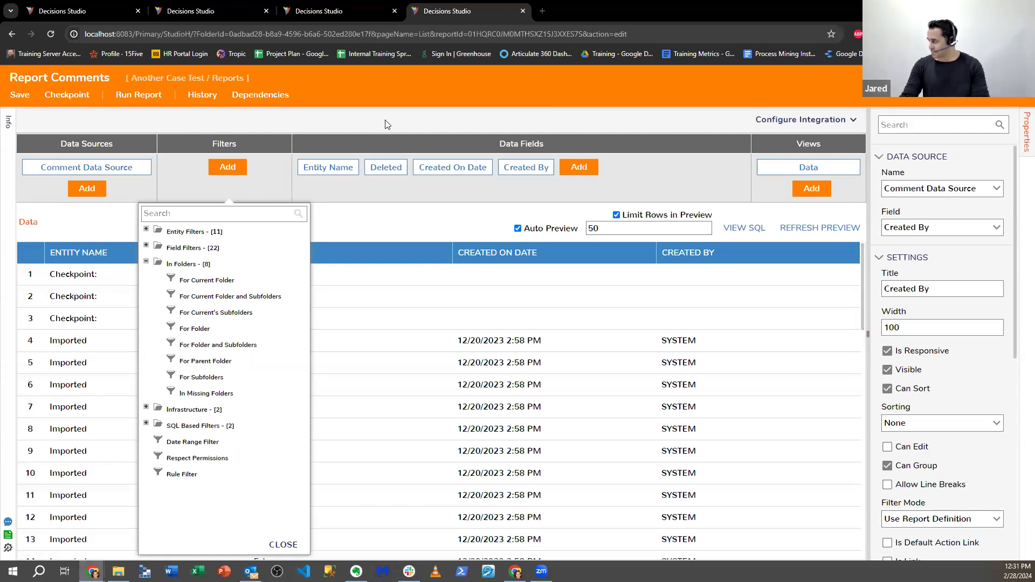
- Dismiss the filter list and save the Report Comments report
{"action": "left_click", "coordinate": [1019, 78]}
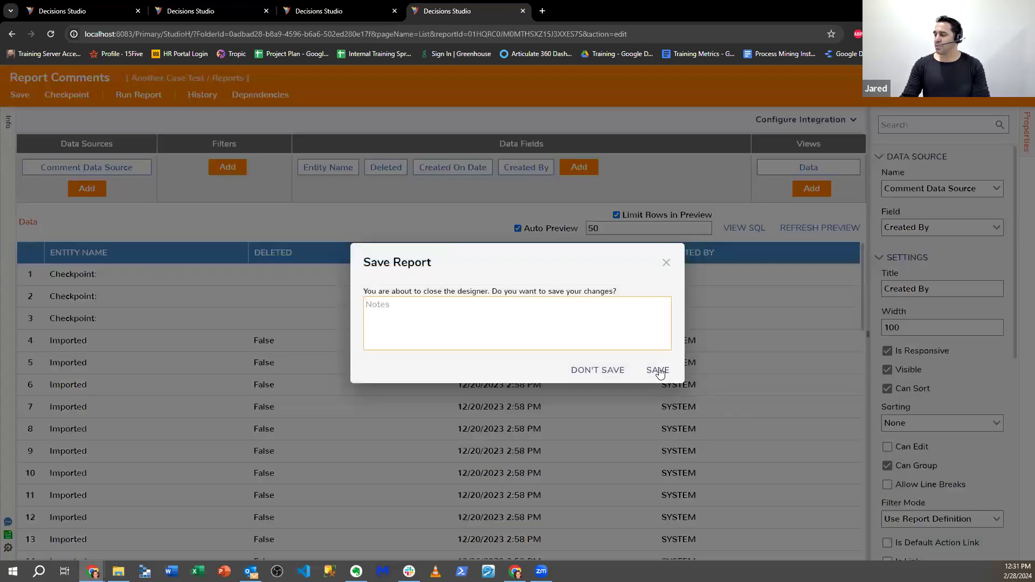
{"action": "left_click", "coordinate": [657, 366]}
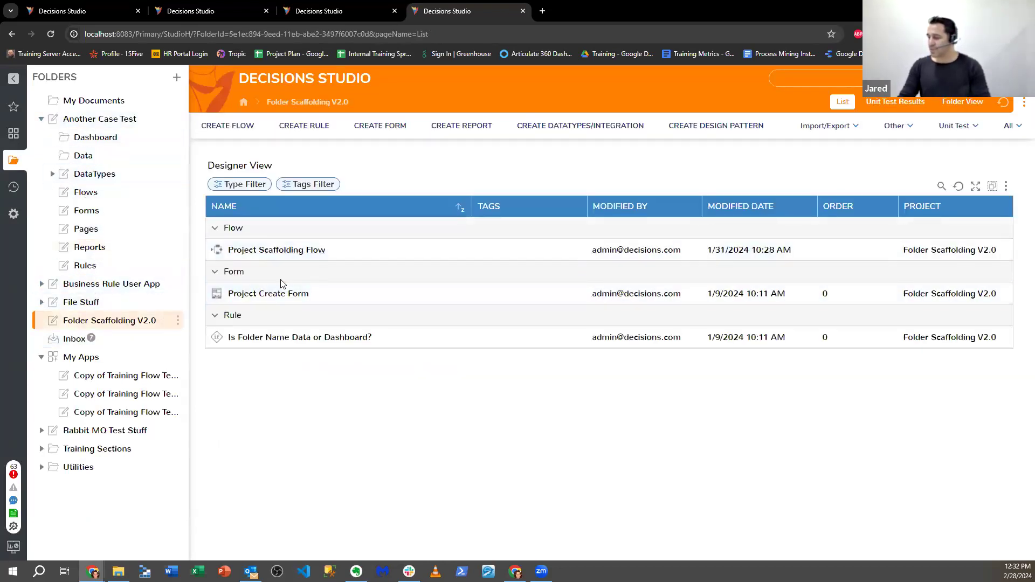
- Run Project Scaffolding Flow with all folders selected and project name 'Nwe Project'
{"action": "right_click", "coordinate": [285, 250]}
{"action": "left_click", "coordinate": [317, 172]}
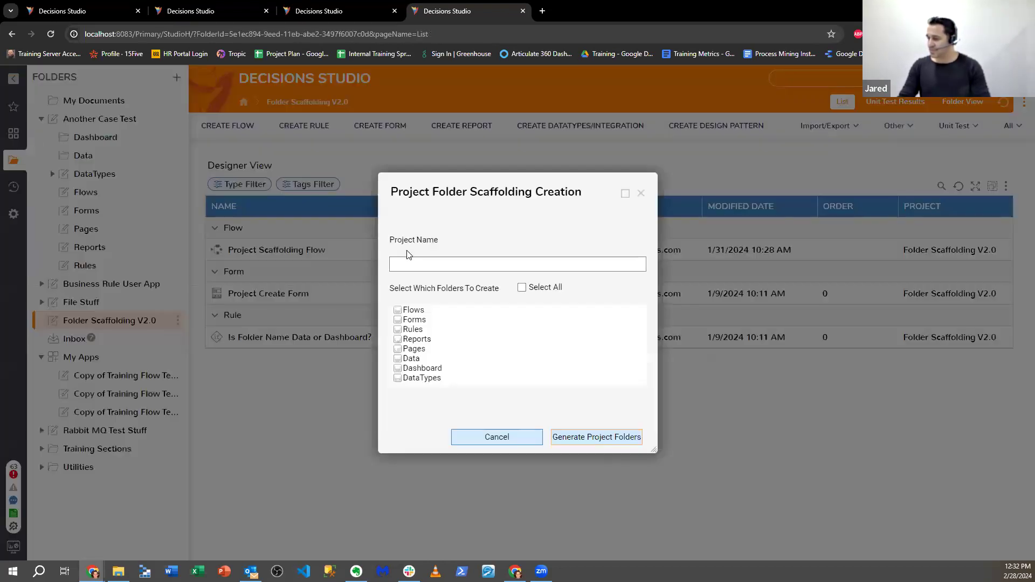
{"action": "left_click", "coordinate": [521, 287]}
{"action": "left_click", "coordinate": [480, 270]}
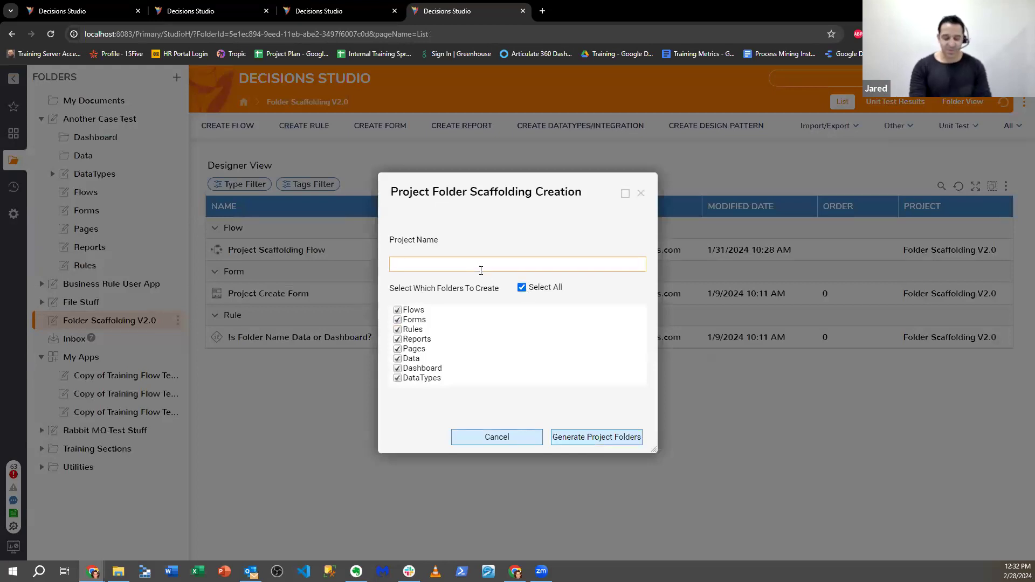
{"action": "type", "text": "Nw"}
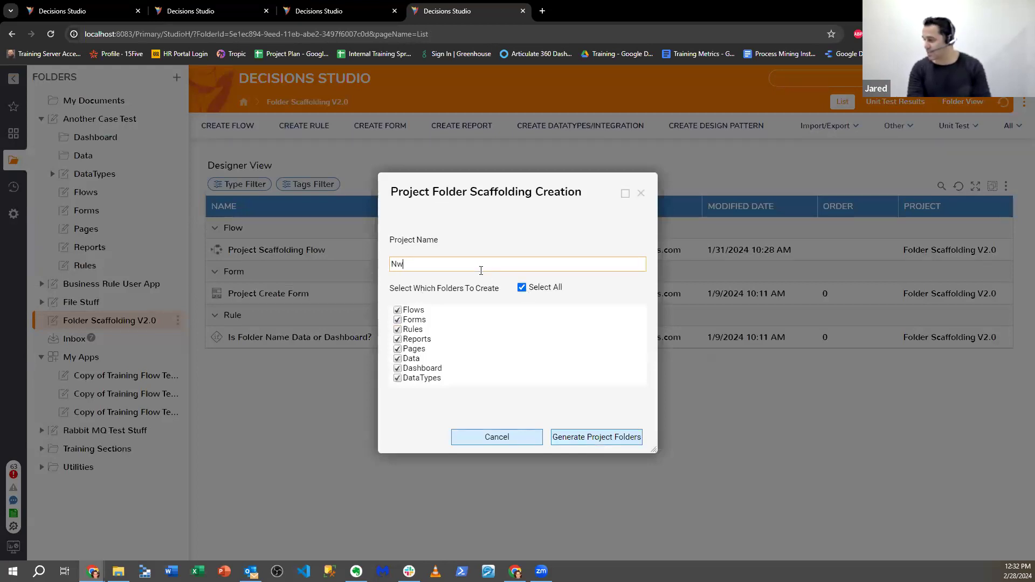
{"action": "type", "text": "e Proejct"}
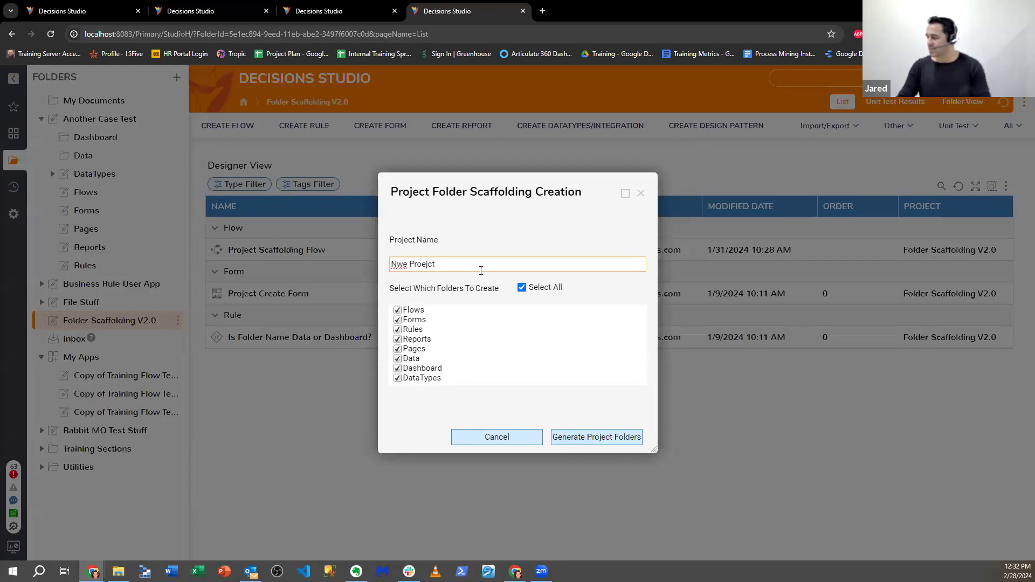
{"action": "key", "text": "BackSpace"}
{"action": "key", "text": "BackSpace"}
{"action": "key", "text": "BackSpace"}
{"action": "key", "text": "BackSpace"}
{"action": "type", "text": "ject"}
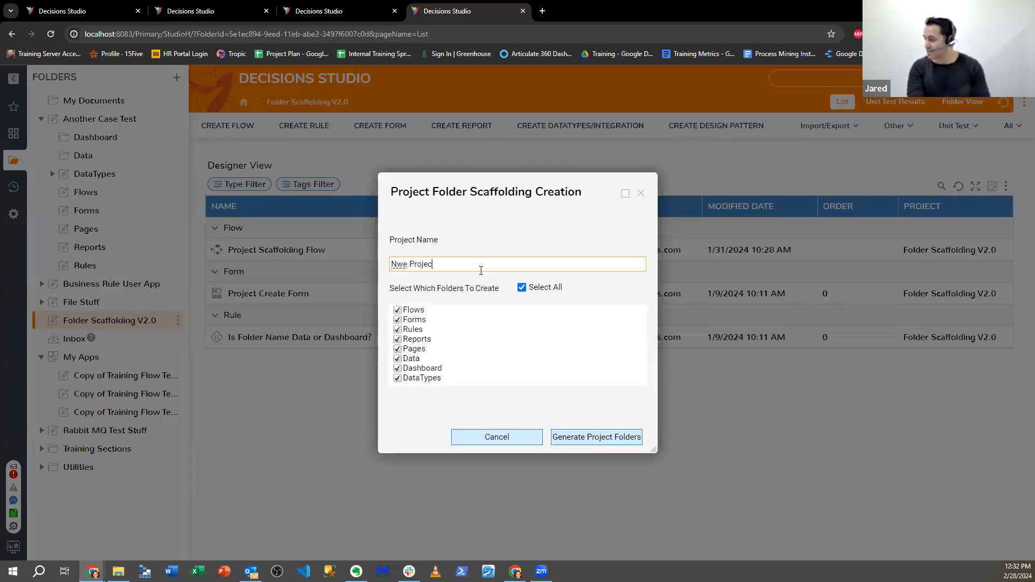
{"action": "left_click", "coordinate": [586, 441]}
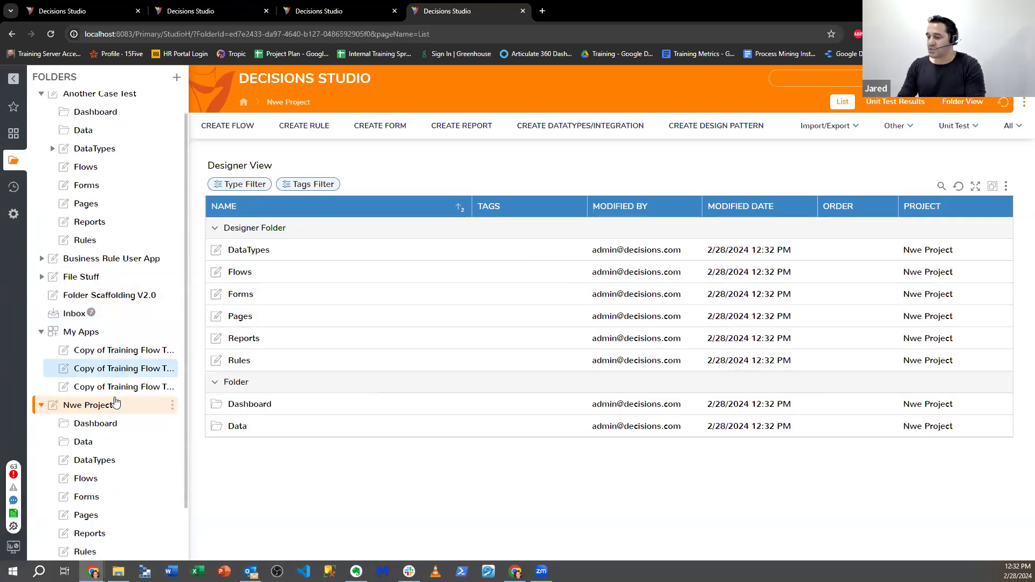
- Remove all nine Nwe Project items from their project via Designer Repository > Remove from Project
{"action": "right_click", "coordinate": [129, 413]}
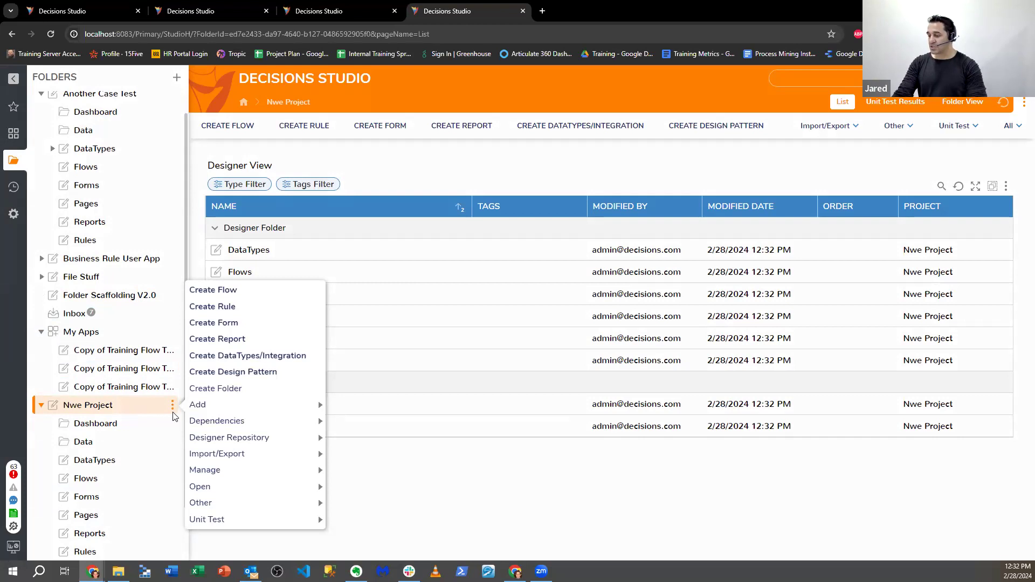
{"action": "mouse_move", "coordinate": [261, 413]}
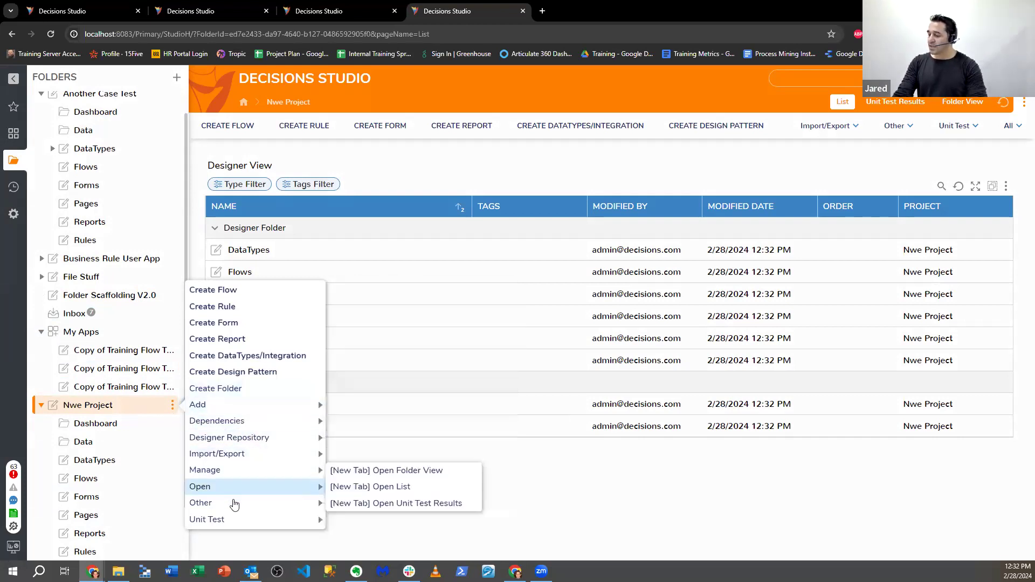
{"action": "mouse_move", "coordinate": [278, 458]}
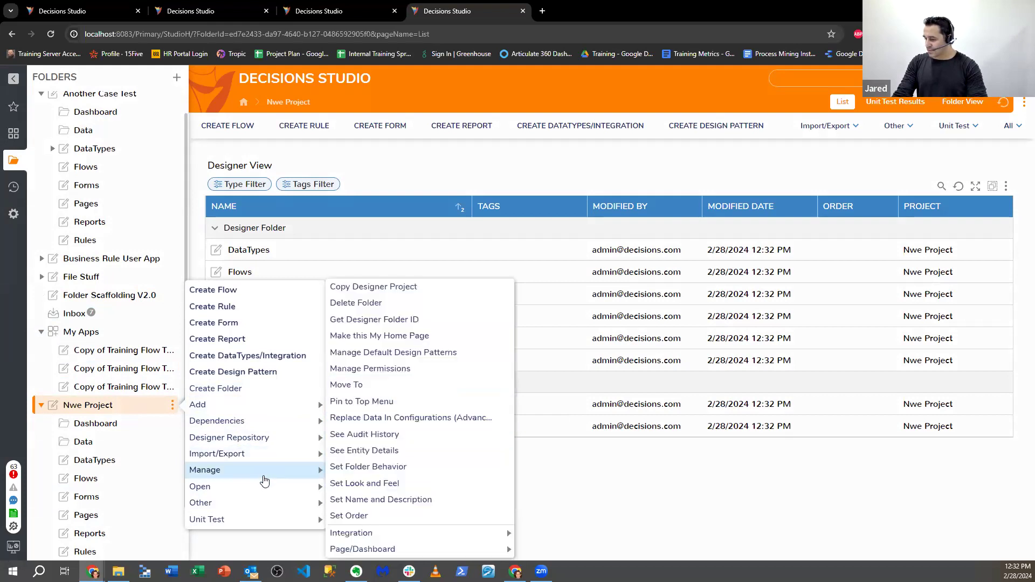
{"action": "mouse_move", "coordinate": [266, 440]}
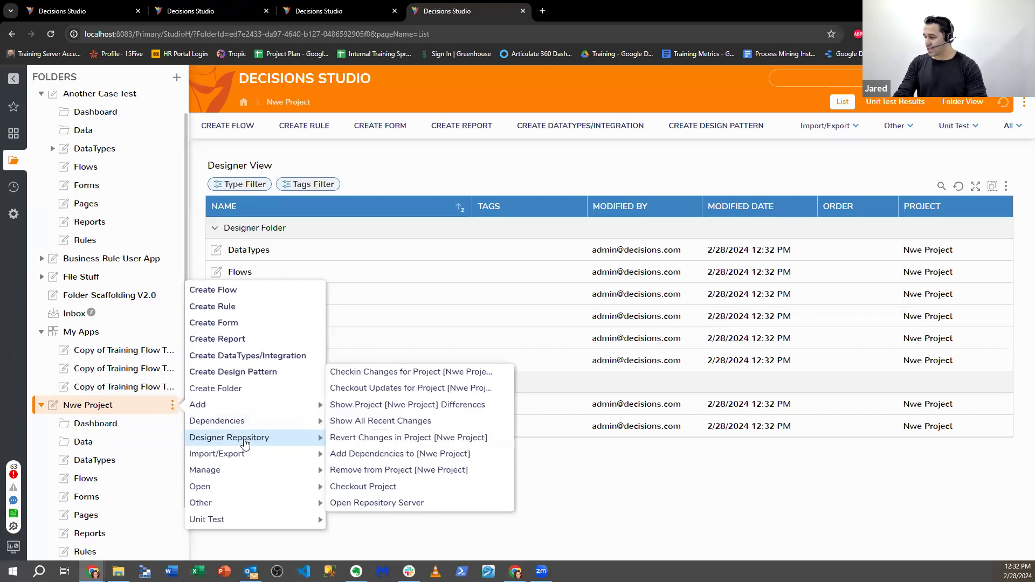
{"action": "left_click", "coordinate": [361, 455]}
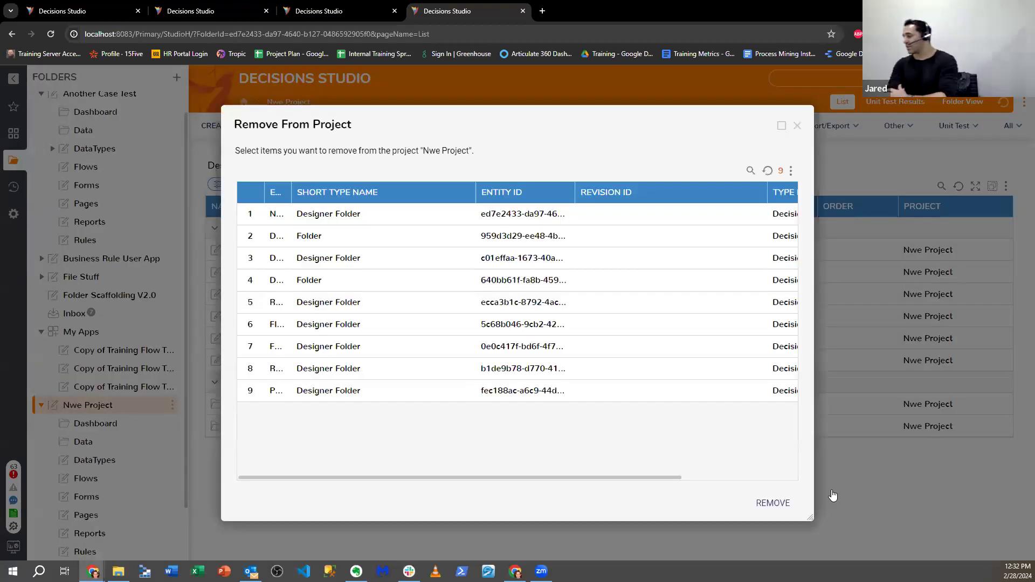
{"action": "left_click", "coordinate": [773, 507]}
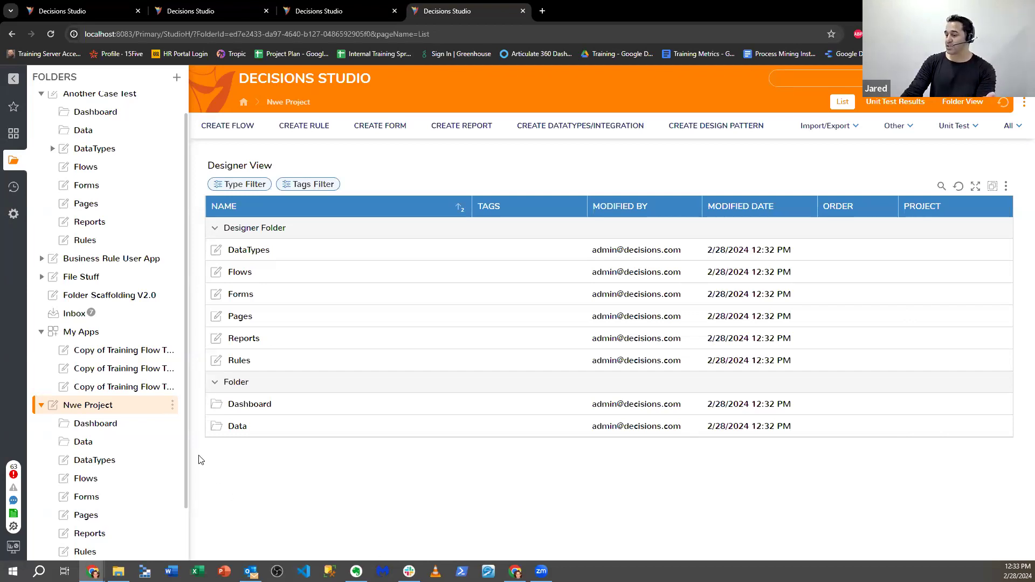
- Start adding the Nwe Project folder to a new designer project named 'New Project'
{"action": "left_click", "coordinate": [173, 405]}
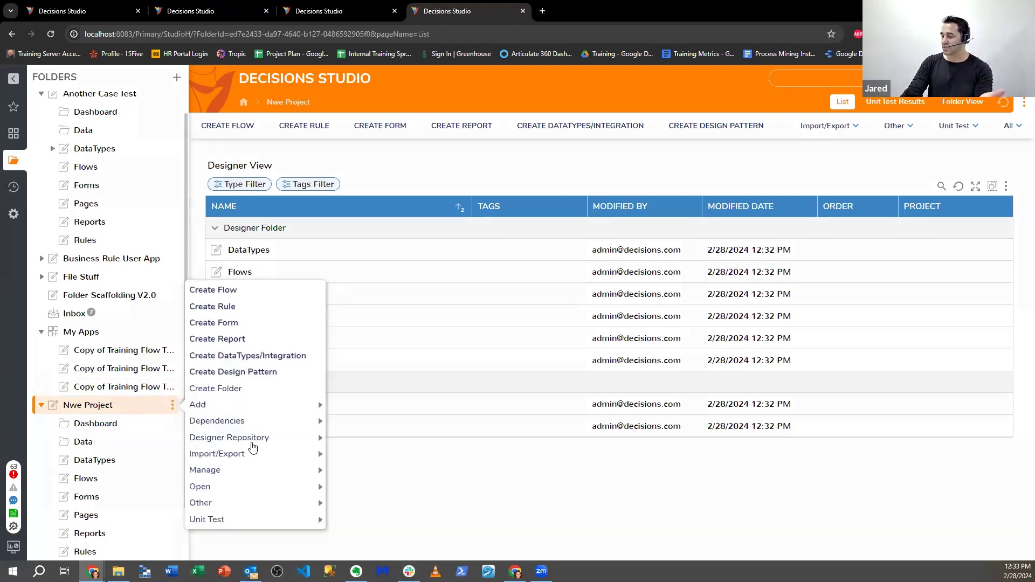
{"action": "mouse_move", "coordinate": [302, 421]}
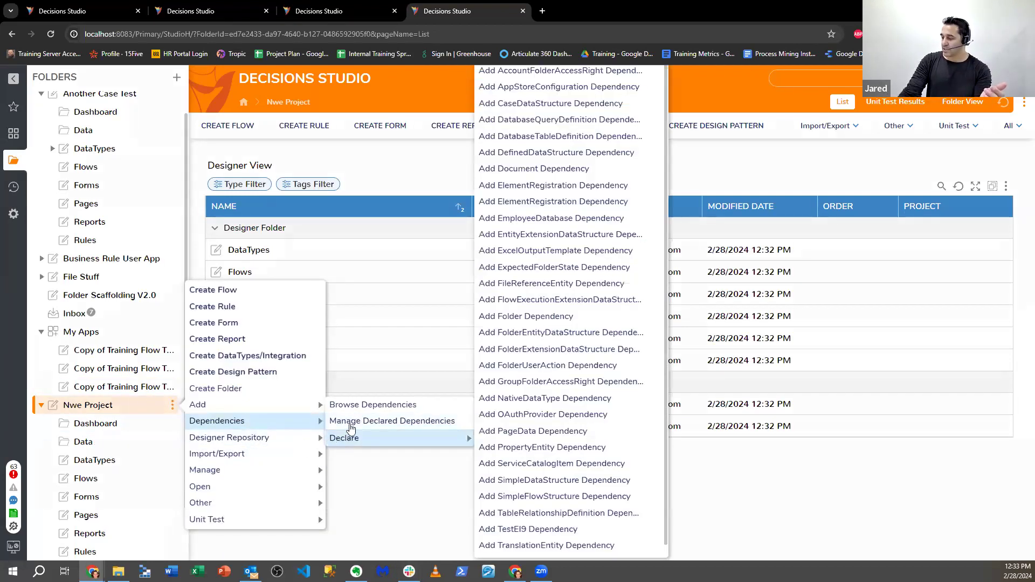
{"action": "left_click", "coordinate": [341, 423]}
{"action": "left_click", "coordinate": [577, 350]}
{"action": "type", "text": "N"}
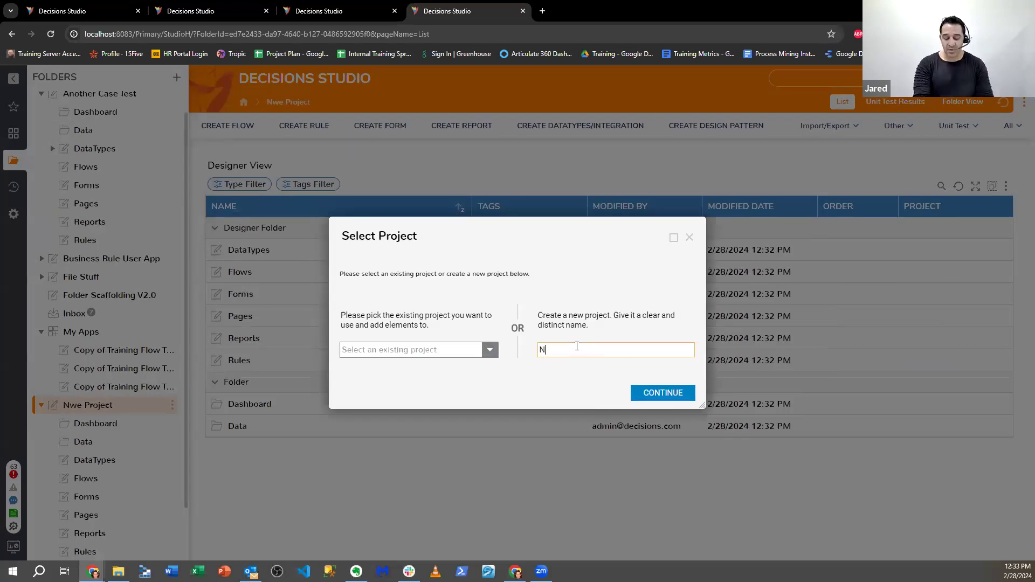
{"action": "type", "text": "ew proje"}
{"action": "key", "text": "BackSpace"}
{"action": "key", "text": "BackSpace"}
{"action": "key", "text": "BackSpace"}
{"action": "key", "text": "BackSpace"}
{"action": "key", "text": "BackSpace"}
{"action": "type", "text": "P"}
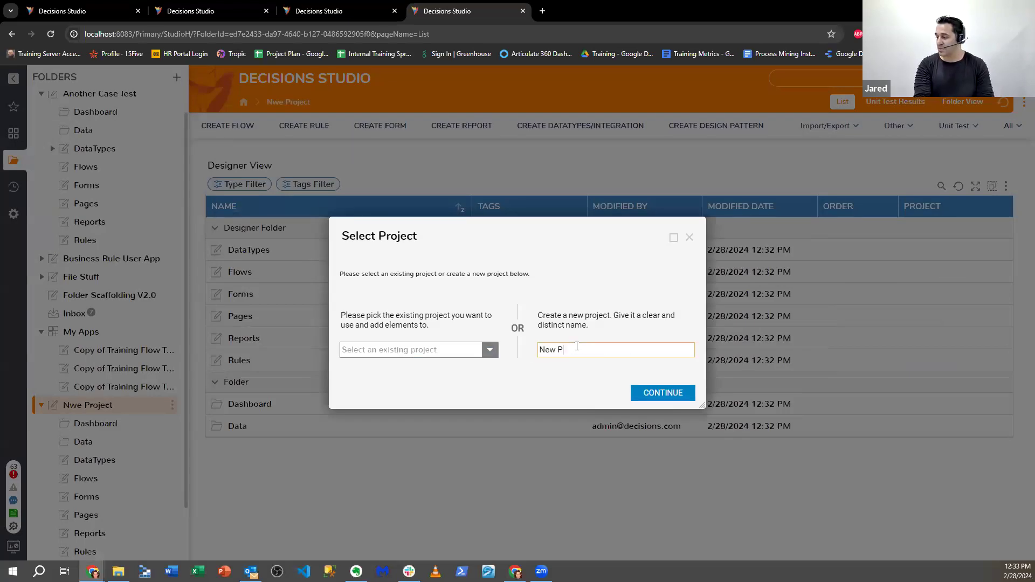
{"action": "type", "text": "roject"}
{"action": "left_click", "coordinate": [662, 393]}
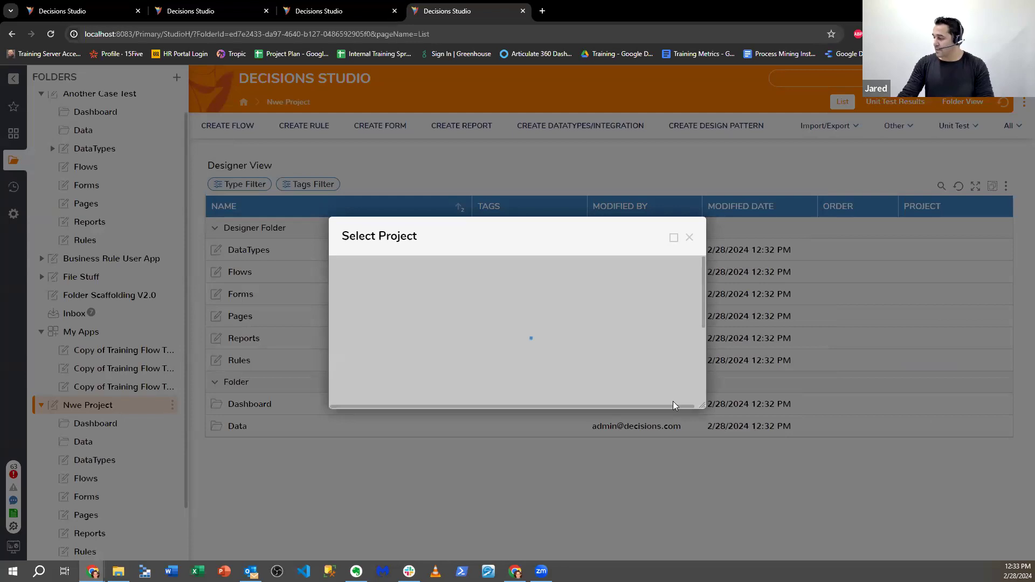
- Include the folder with its content and dependencies, and commit to the repository server
{"action": "left_click", "coordinate": [402, 231]}
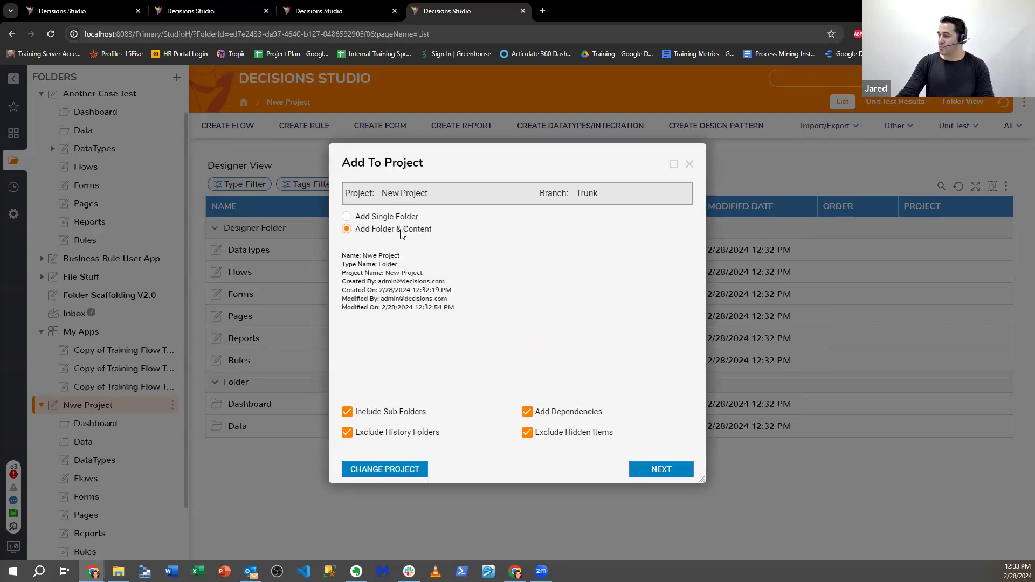
{"action": "left_click", "coordinate": [662, 469]}
{"action": "left_click", "coordinate": [714, 461]}
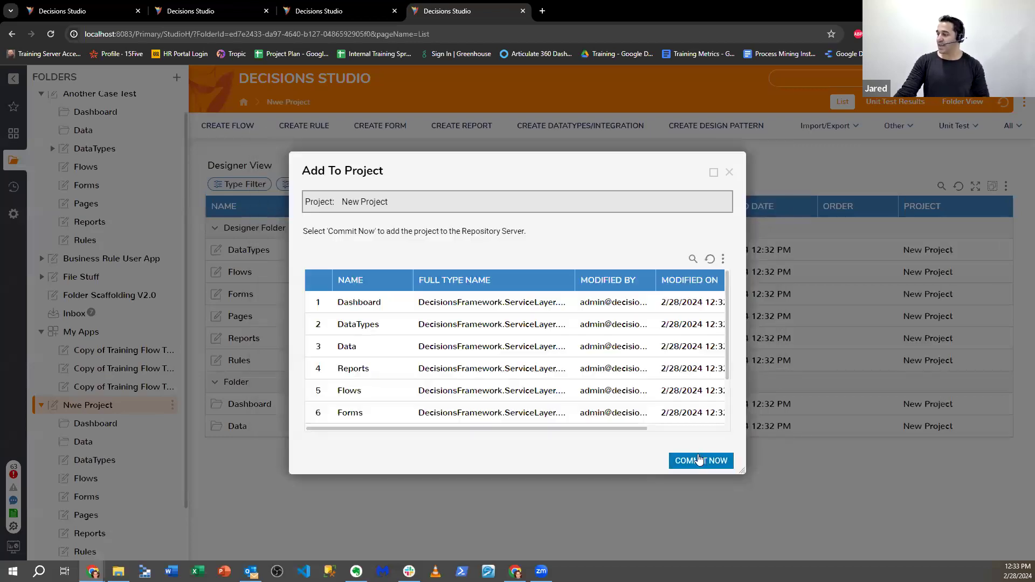
{"action": "left_click", "coordinate": [701, 462]}
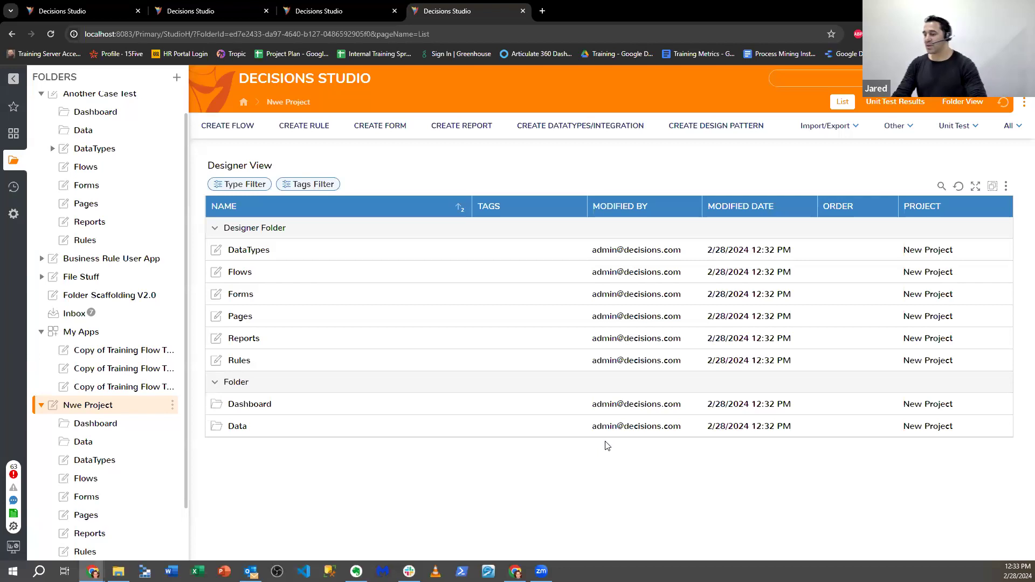
{"action": "right_click", "coordinate": [142, 405]}
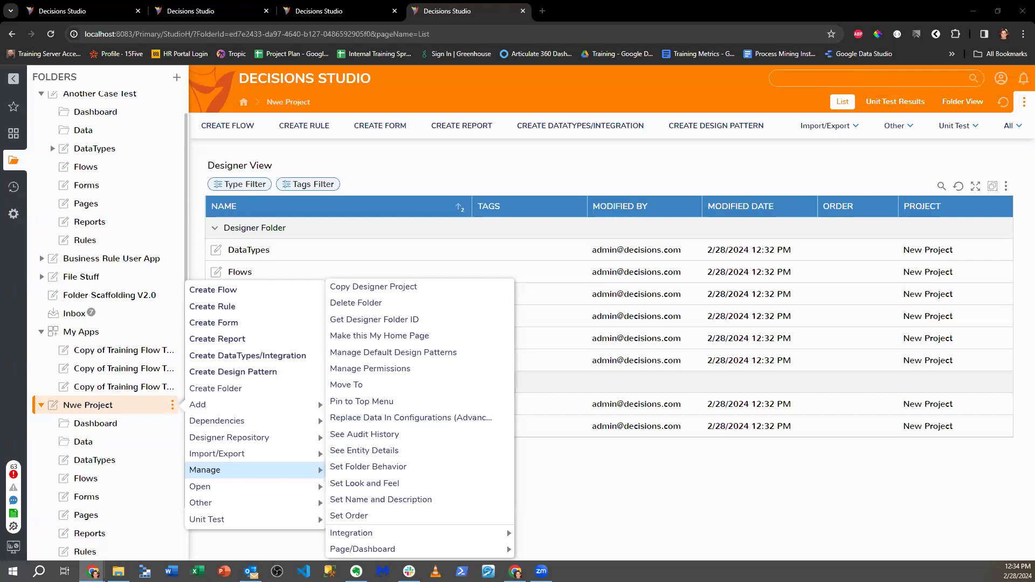
- Browse to the System > Integrations > External Services folder
{"action": "left_click", "coordinate": [14, 214]}
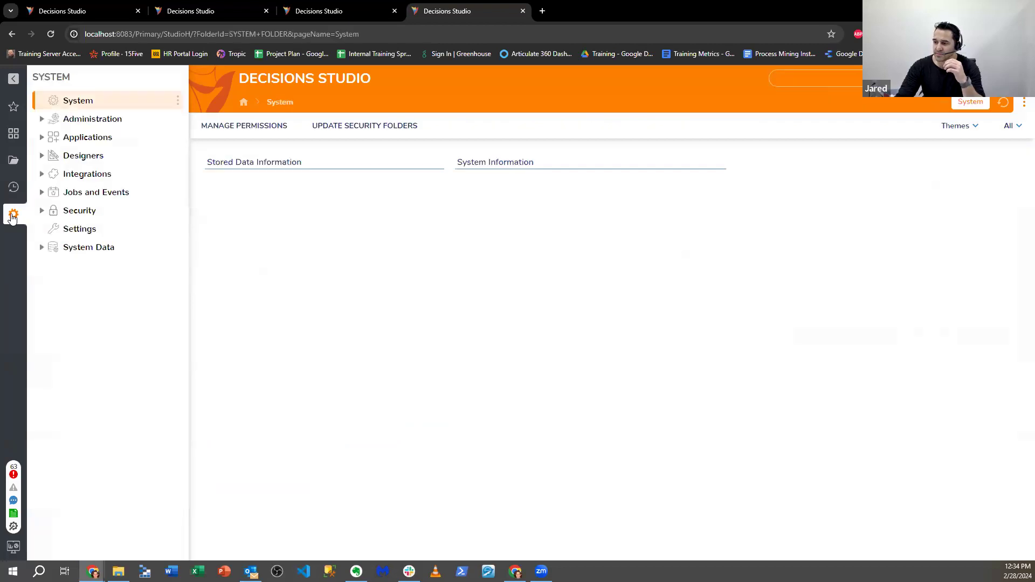
{"action": "left_click", "coordinate": [42, 118]}
{"action": "left_click", "coordinate": [42, 119]}
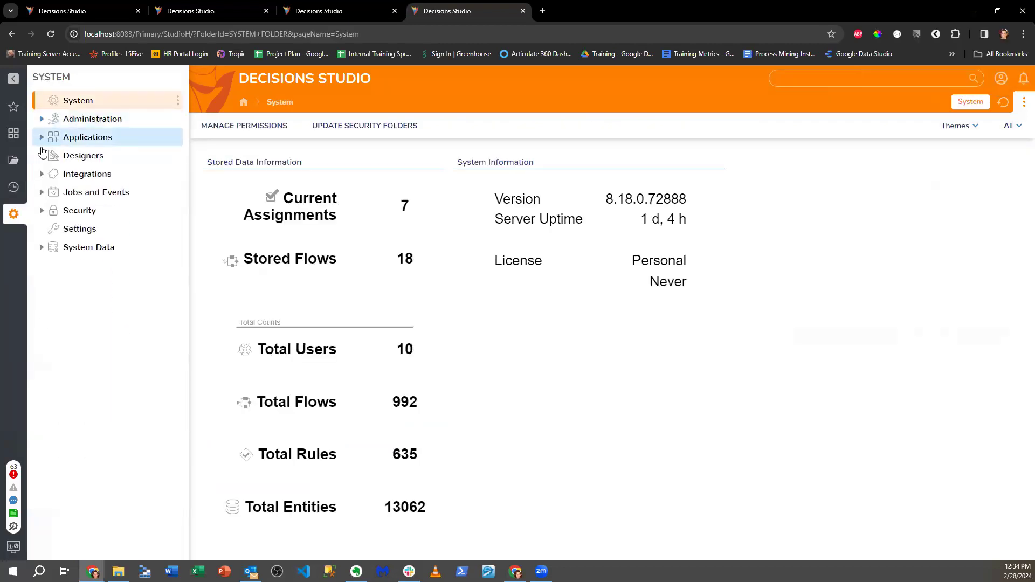
{"action": "left_click", "coordinate": [42, 174]}
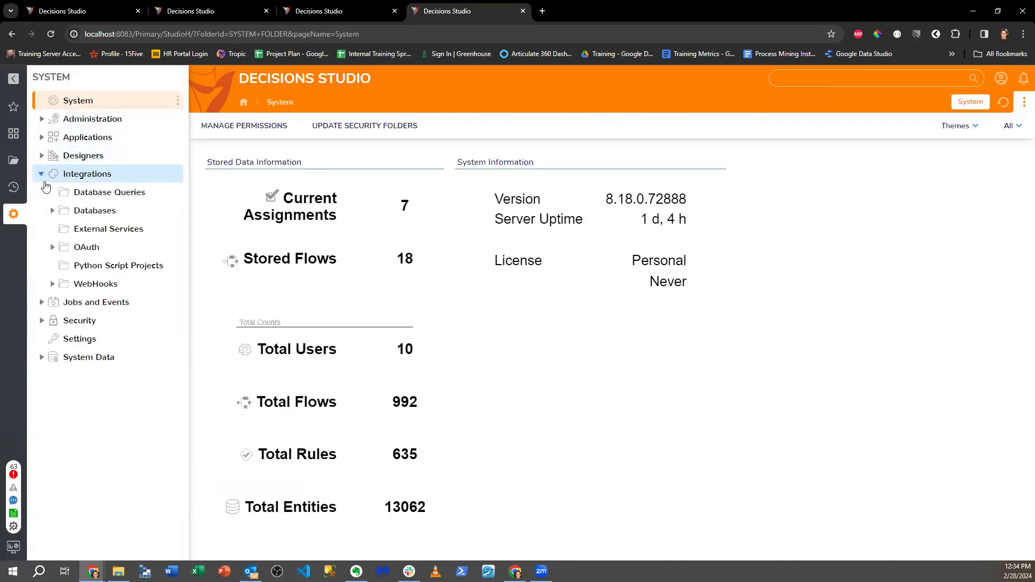
{"action": "left_click", "coordinate": [96, 230]}
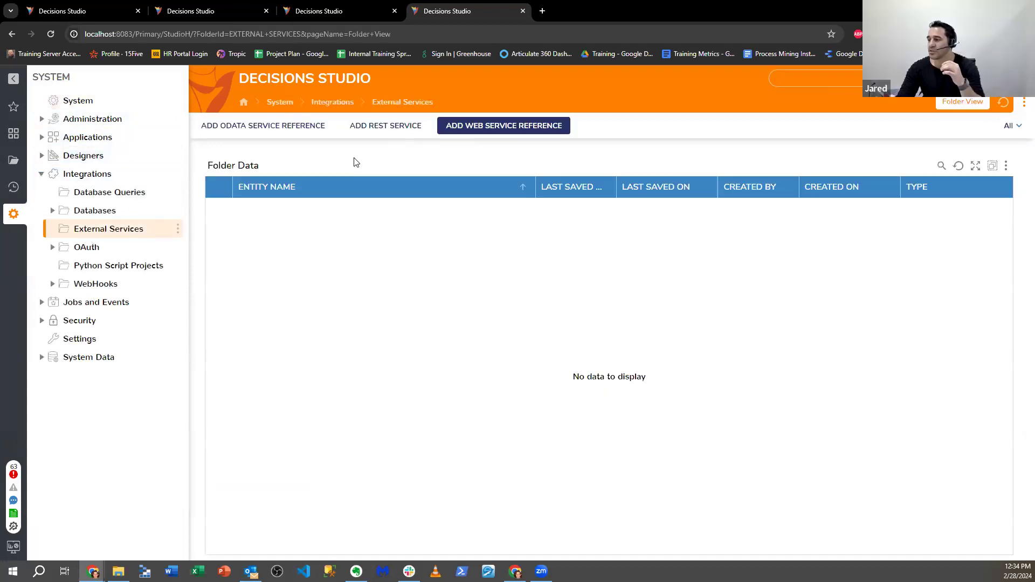
- Back in the Nwe Project folders, show the Create DataTypes/Integration External Services options
{"action": "left_click", "coordinate": [13, 160]}
{"action": "scroll", "coordinate": [70, 218], "scroll_direction": "down", "scroll_amount": 1}
{"action": "left_click", "coordinate": [172, 239]}
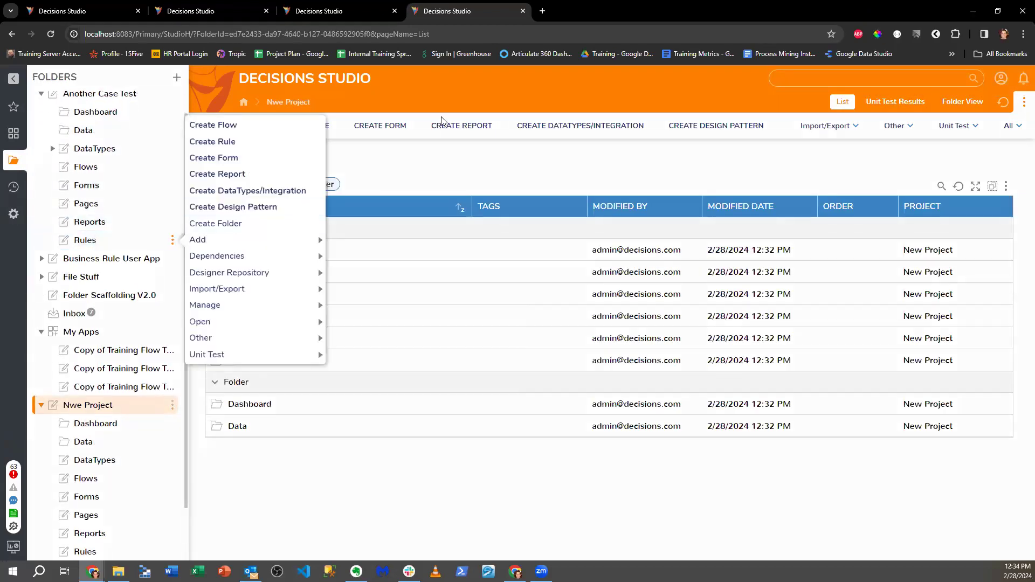
{"action": "left_click", "coordinate": [569, 127]}
{"action": "left_click", "coordinate": [266, 262]}
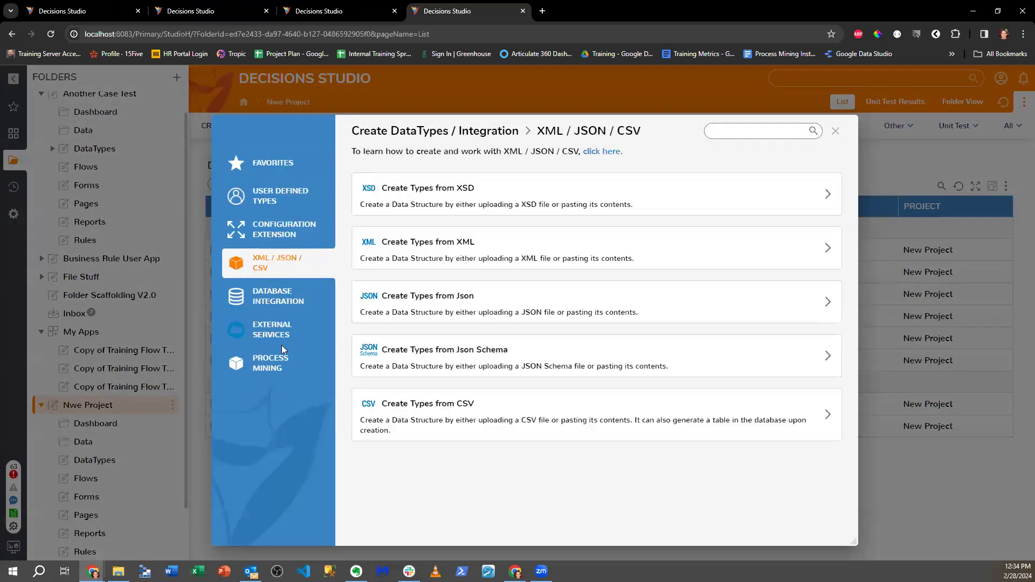
{"action": "left_click", "coordinate": [272, 330]}
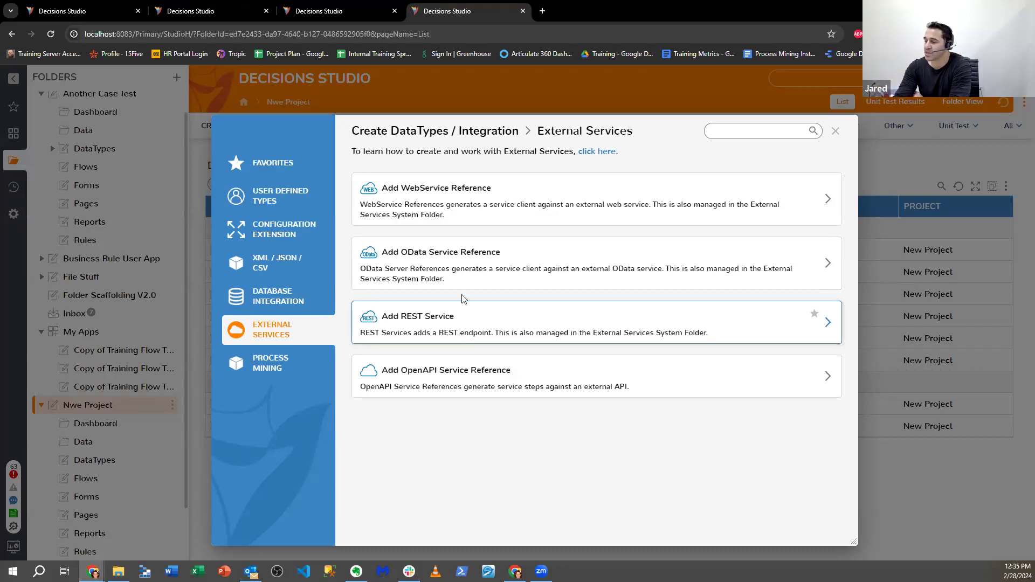
- Choose Add REST Service, then close its form without saving
{"action": "left_click", "coordinate": [502, 335]}
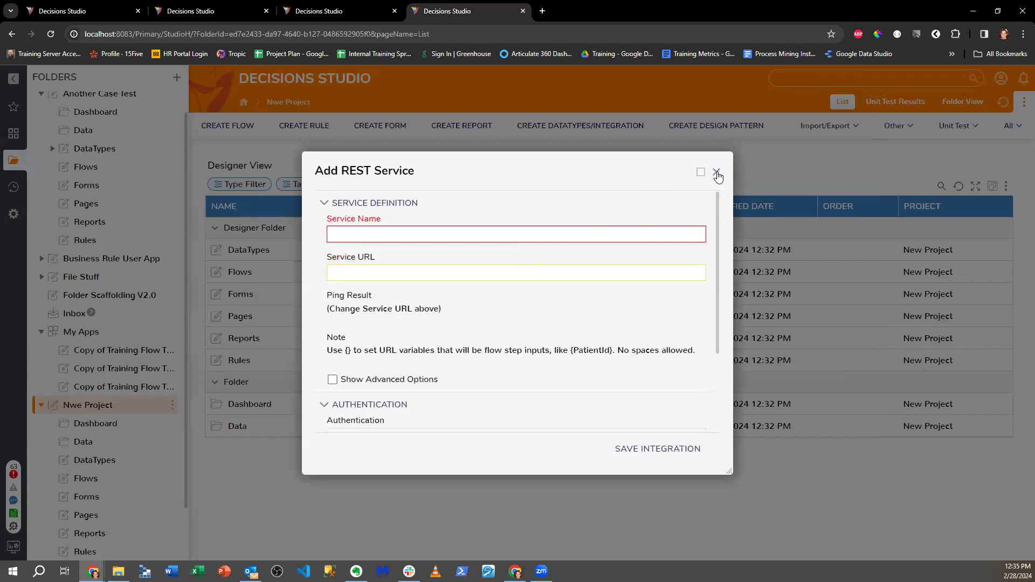
{"action": "left_click", "coordinate": [716, 172]}
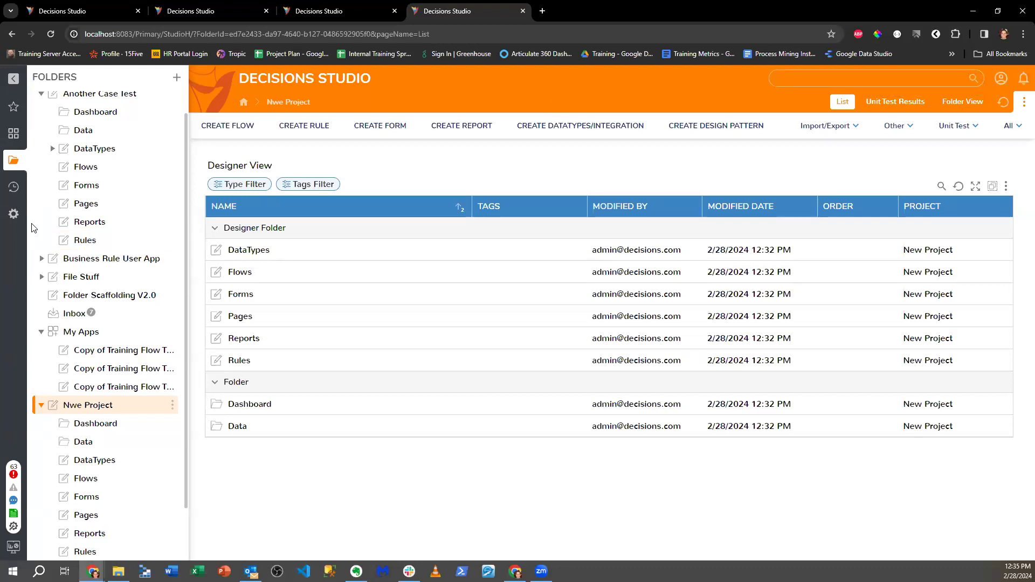
- Try Add REST Service from the System External Services folder, then close it unsaved
{"action": "left_click", "coordinate": [544, 127]}
{"action": "left_click", "coordinate": [841, 132]}
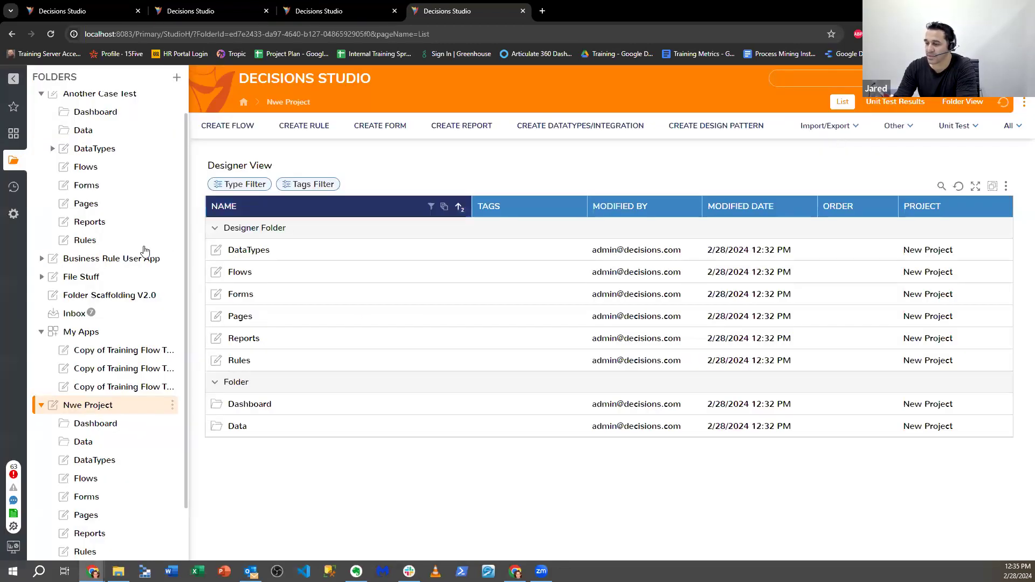
{"action": "left_click", "coordinate": [13, 213]}
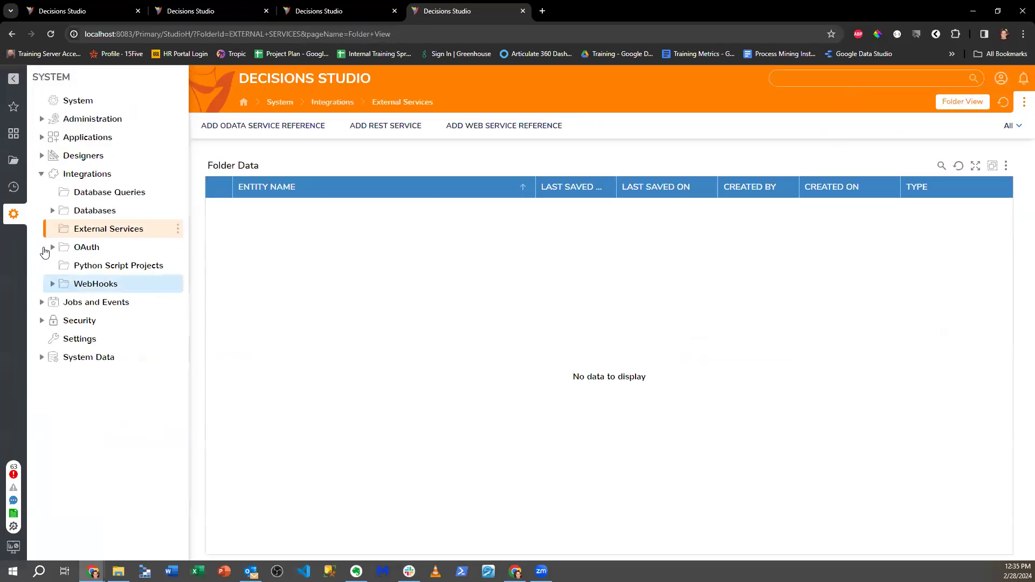
{"action": "right_click", "coordinate": [110, 231]}
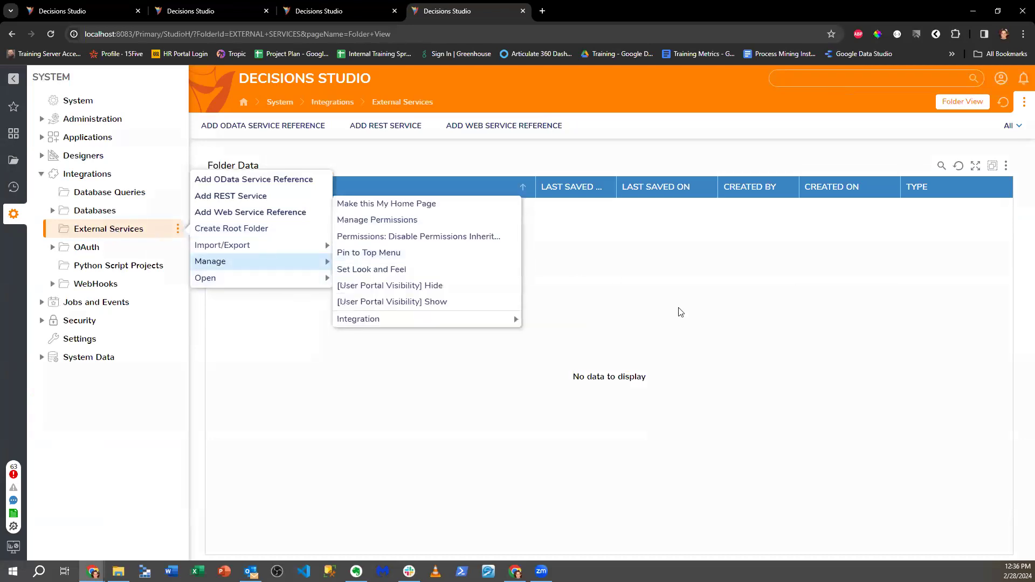
{"action": "left_click", "coordinate": [703, 295]}
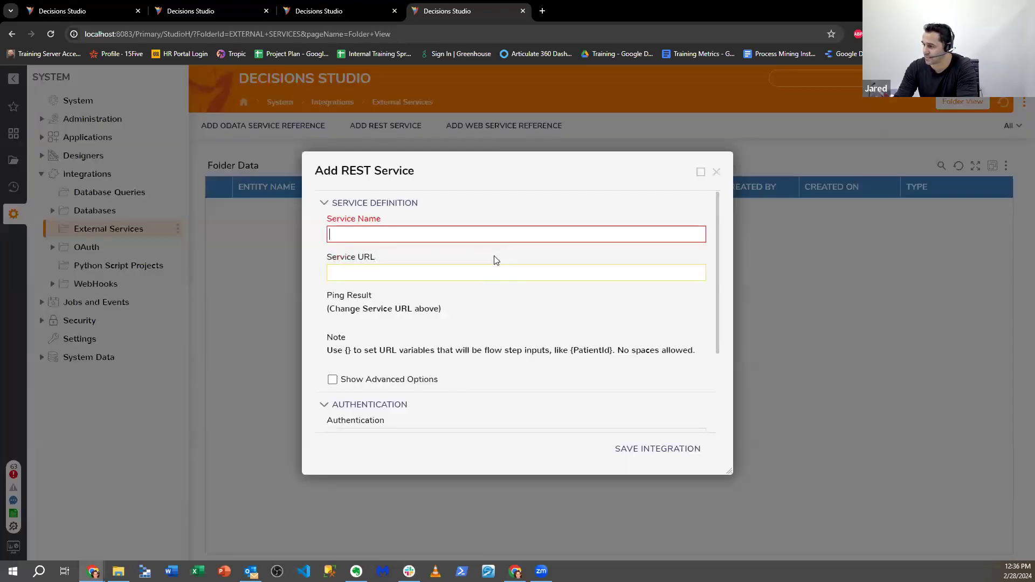
{"action": "left_click", "coordinate": [715, 172]}
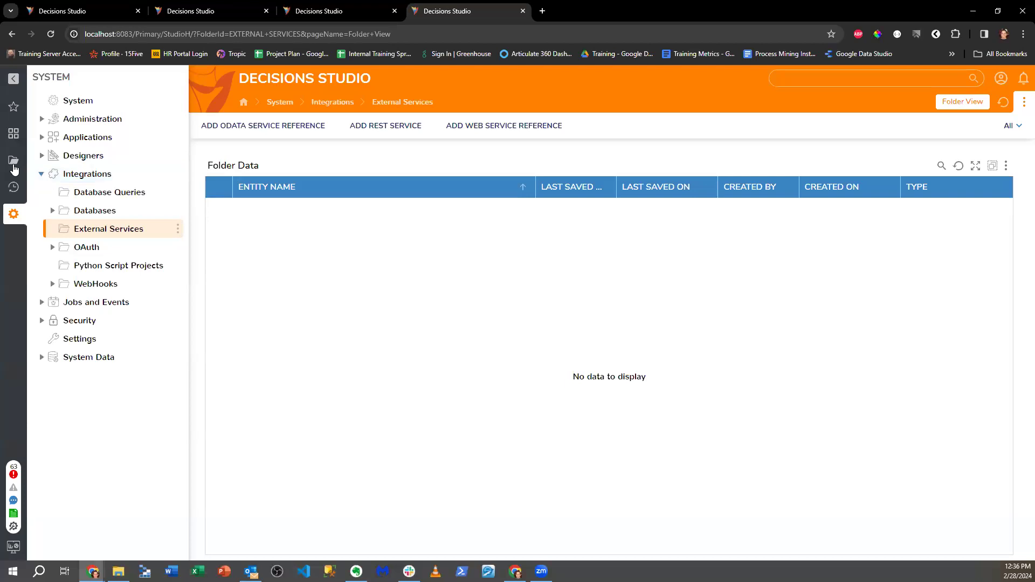
- In Nwe Project's DataTypes folder, add a REST service named 'Test' and save it
{"action": "left_click", "coordinate": [14, 161]}
{"action": "double_click", "coordinate": [270, 251]}
{"action": "left_click", "coordinate": [580, 125]}
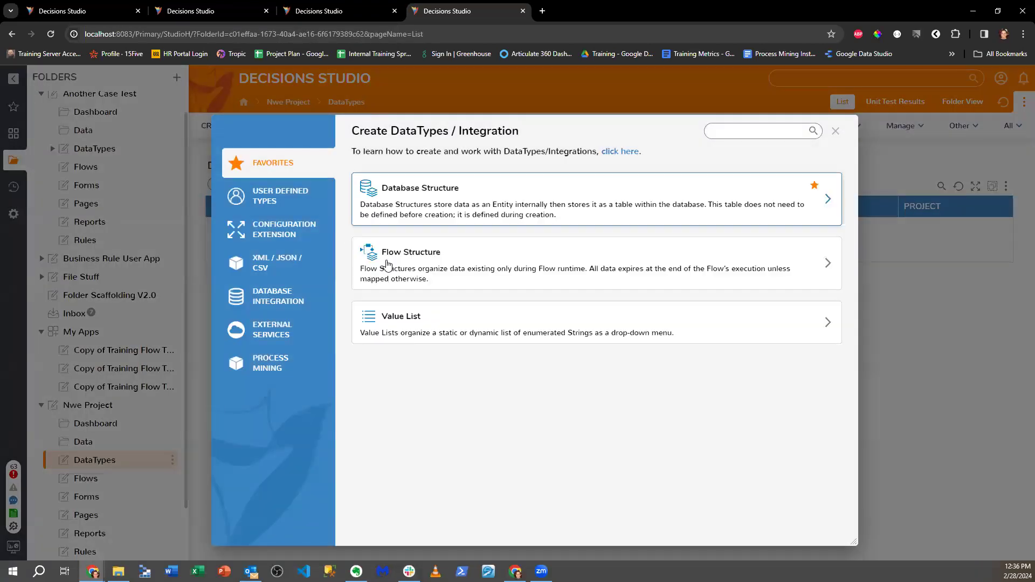
{"action": "left_click", "coordinate": [283, 329]}
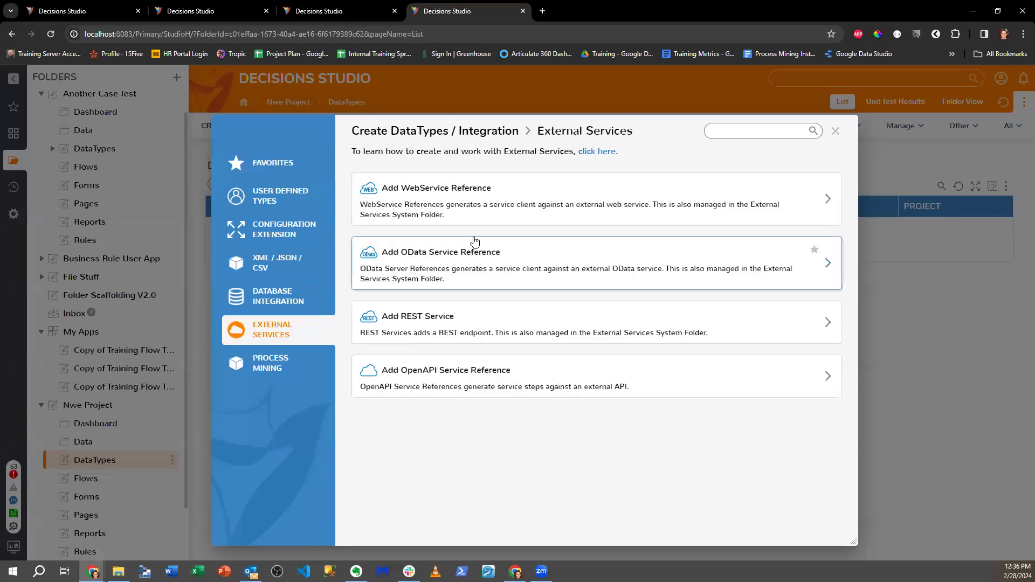
{"action": "left_click", "coordinate": [461, 326]}
{"action": "left_click", "coordinate": [421, 235]}
{"action": "type", "text": "Test"}
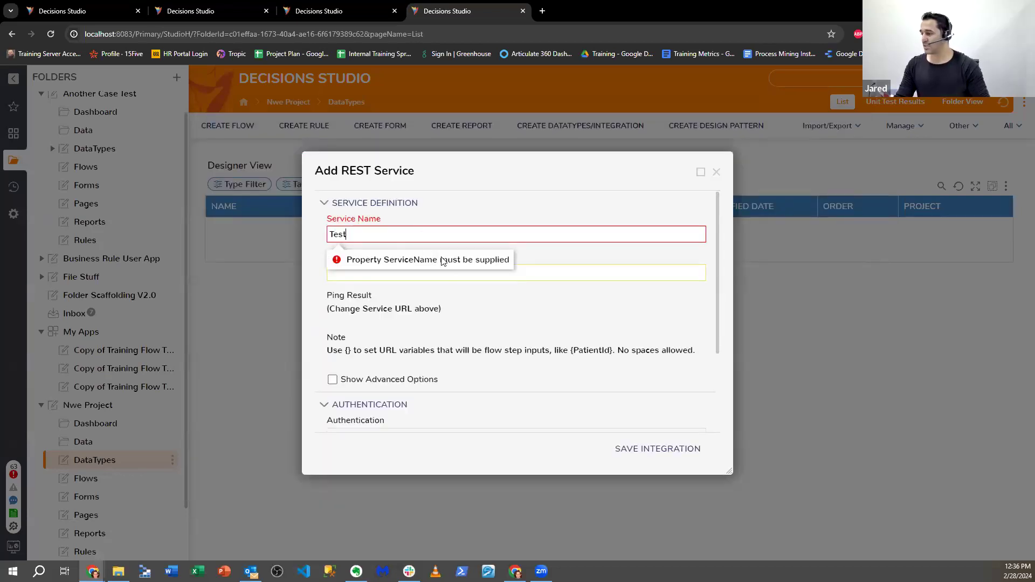
{"action": "scroll", "coordinate": [539, 377], "scroll_direction": "down", "scroll_amount": 2}
{"action": "left_click", "coordinate": [641, 448]}
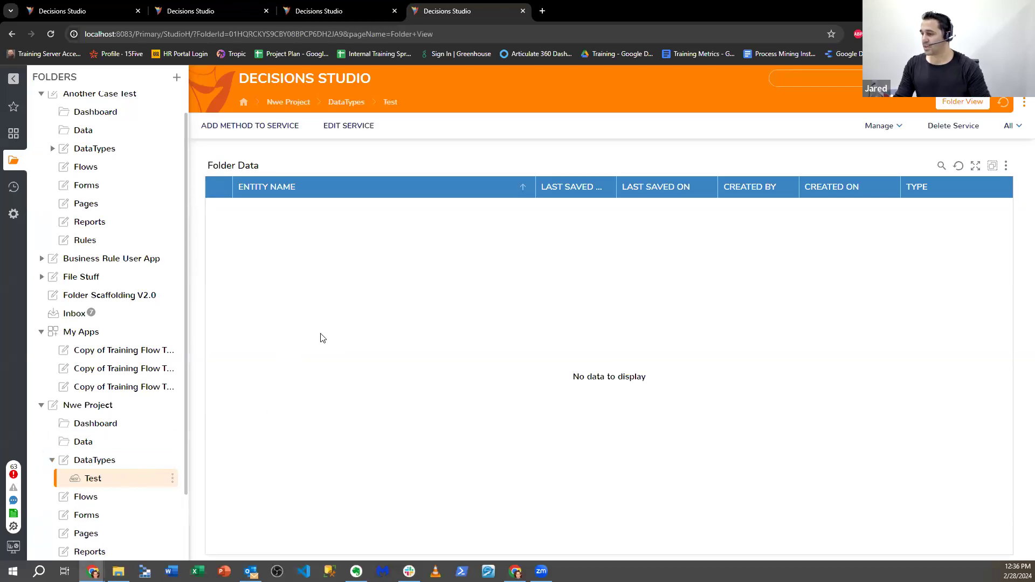
- Switch to System > Integrations > External Services, which lists no services
{"action": "left_click", "coordinate": [13, 214]}
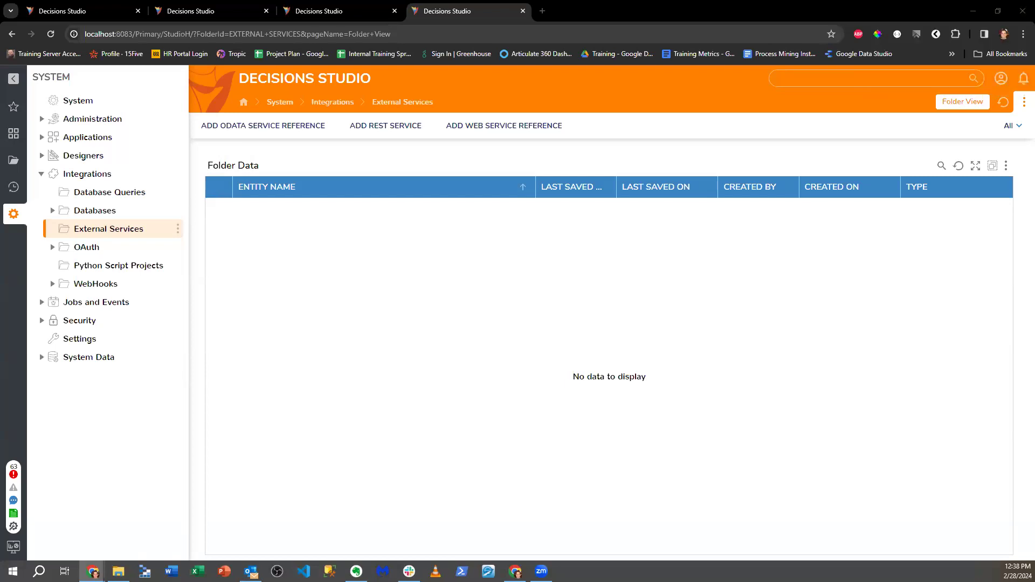
- In a new Chrome tab, go to try.decisions.com/version9
{"action": "left_click", "coordinate": [542, 12]}
{"action": "type", "text": "try.d"}
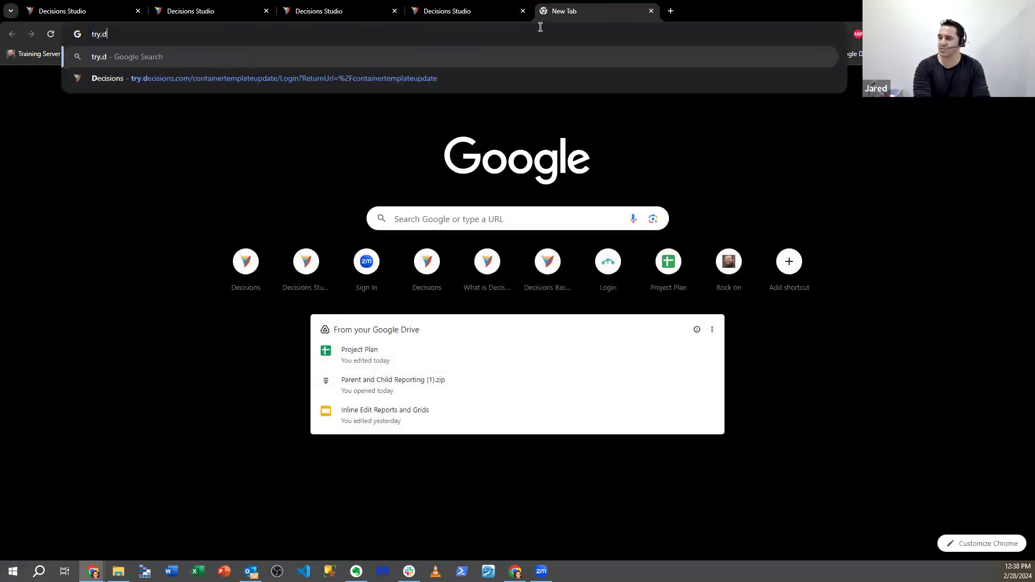
{"action": "type", "text": "eci"}
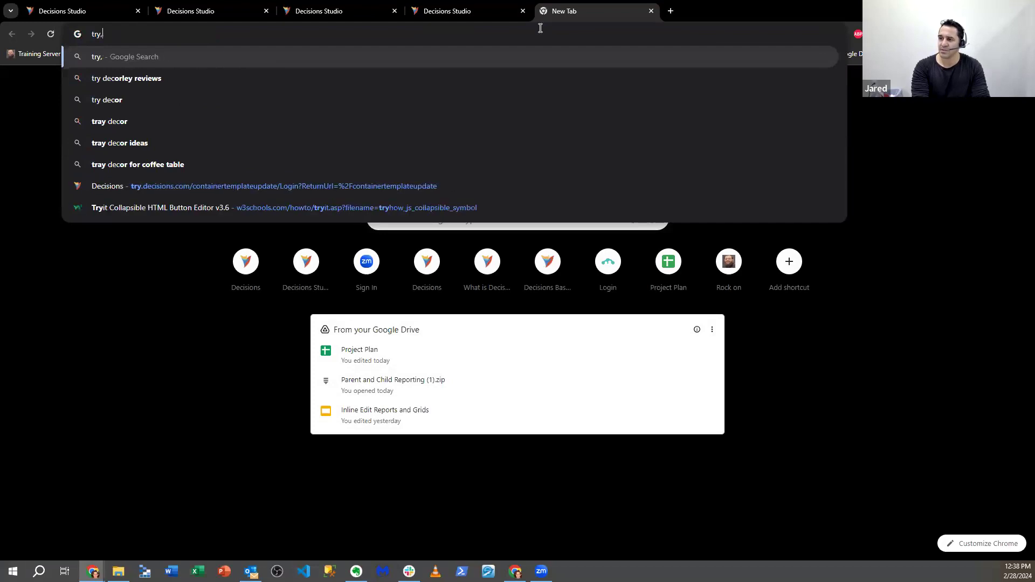
{"action": "type", "text": "sions.com/version"}
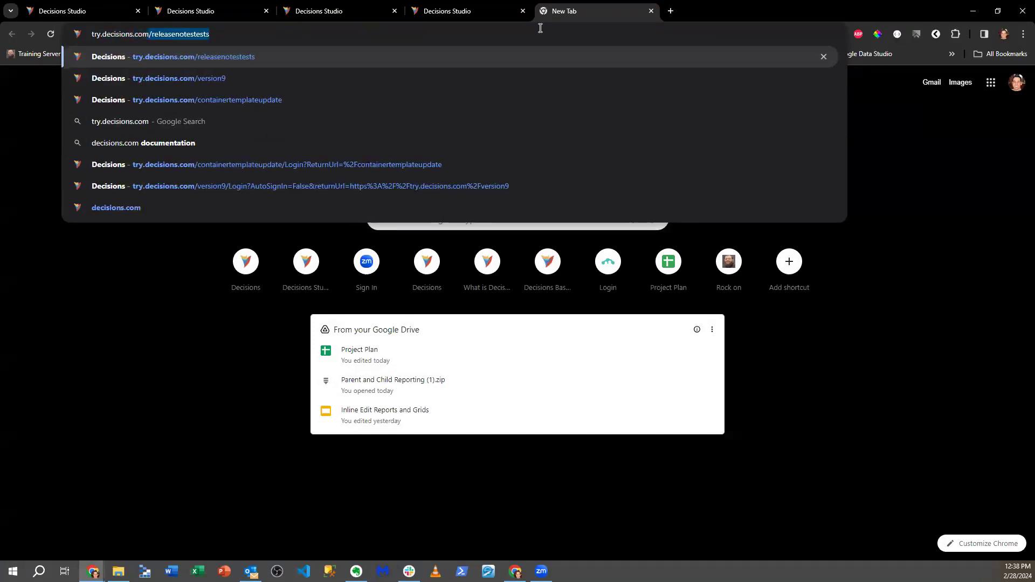
{"action": "type", "text": "9"}
{"action": "key", "text": "Return"}
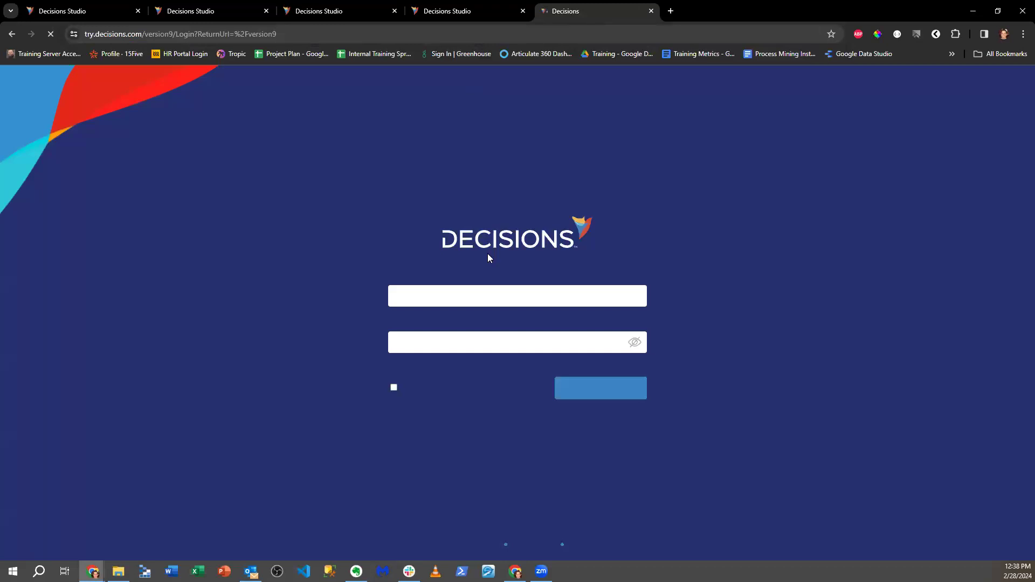
- Log in to the version9 environment with the admin account's username and password
{"action": "left_click", "coordinate": [463, 296]}
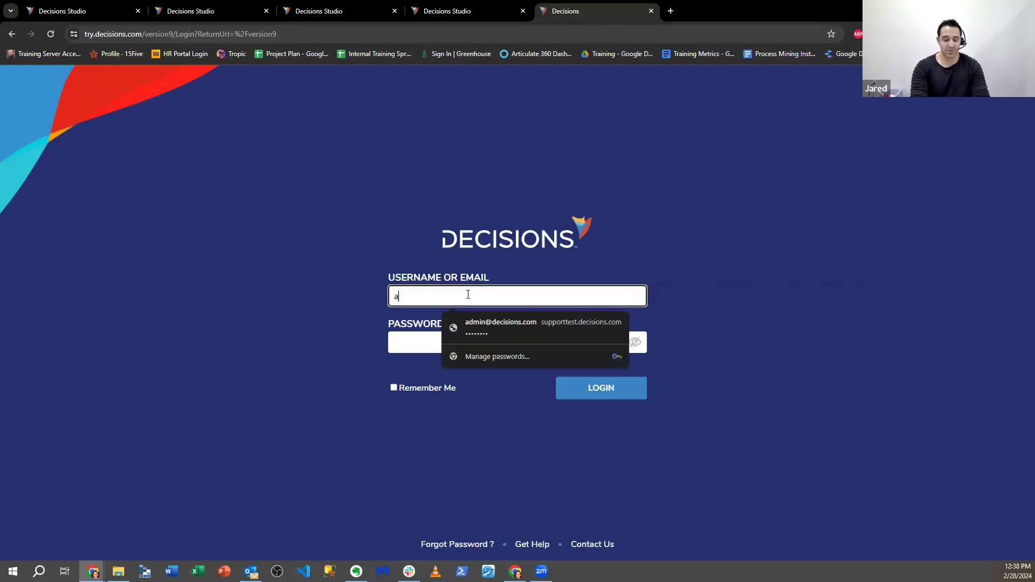
{"action": "key", "text": "Tab"}
{"action": "type", "text": "*******"}
{"action": "key", "text": "ctrl+a"}
{"action": "key", "text": "BackSpace"}
{"action": "type", "text": "******"}
{"action": "key", "text": "BackSpace"}
{"action": "key", "text": "BackSpace"}
{"action": "key", "text": "BackSpace"}
{"action": "key", "text": "BackSpace"}
{"action": "key", "text": "BackSpace"}
{"action": "key", "text": "BackSpace"}
{"action": "type", "text": "*************"}
{"action": "key", "text": "Return"}
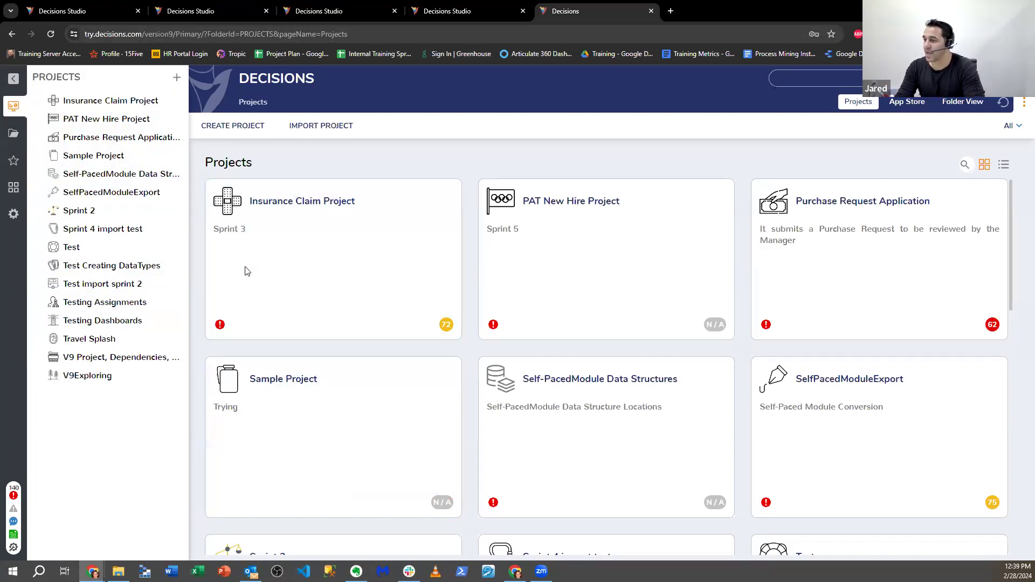
- Create Demo V9 Project with the 082-cabin.svg icon and description 'This is a demo Project'
{"action": "left_click", "coordinate": [175, 77]}
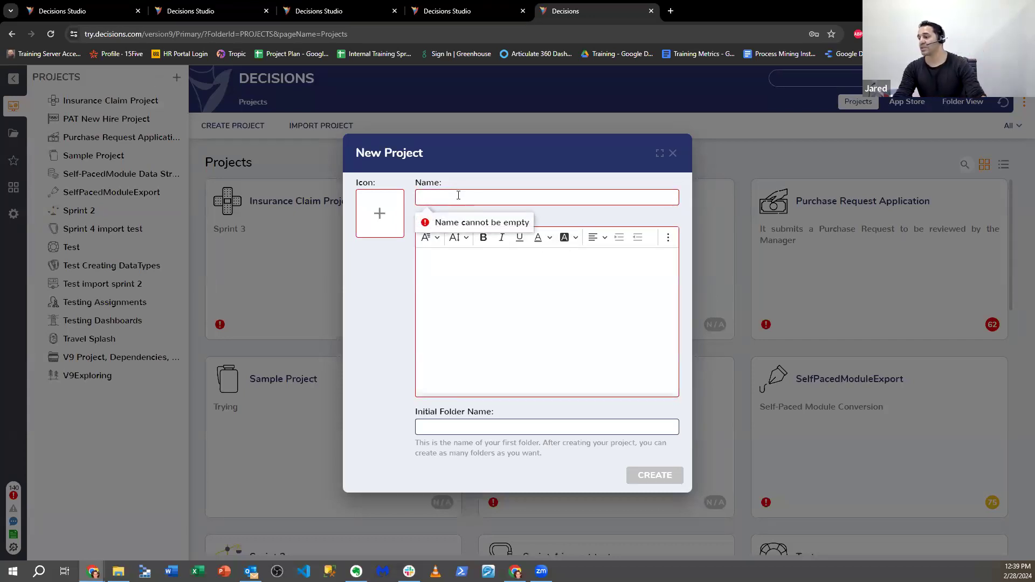
{"action": "type", "text": "De"}
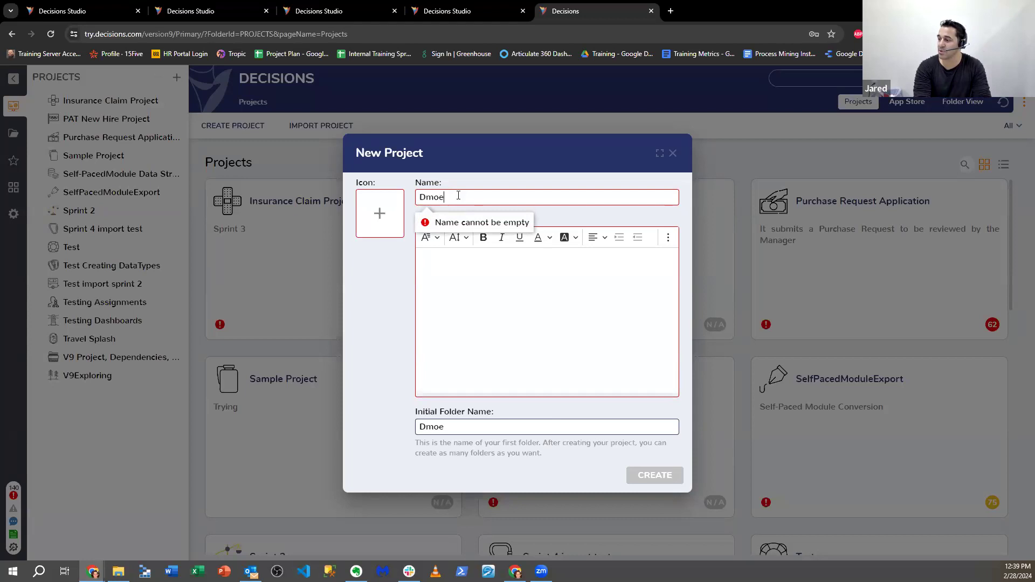
{"action": "type", "text": "mo "}
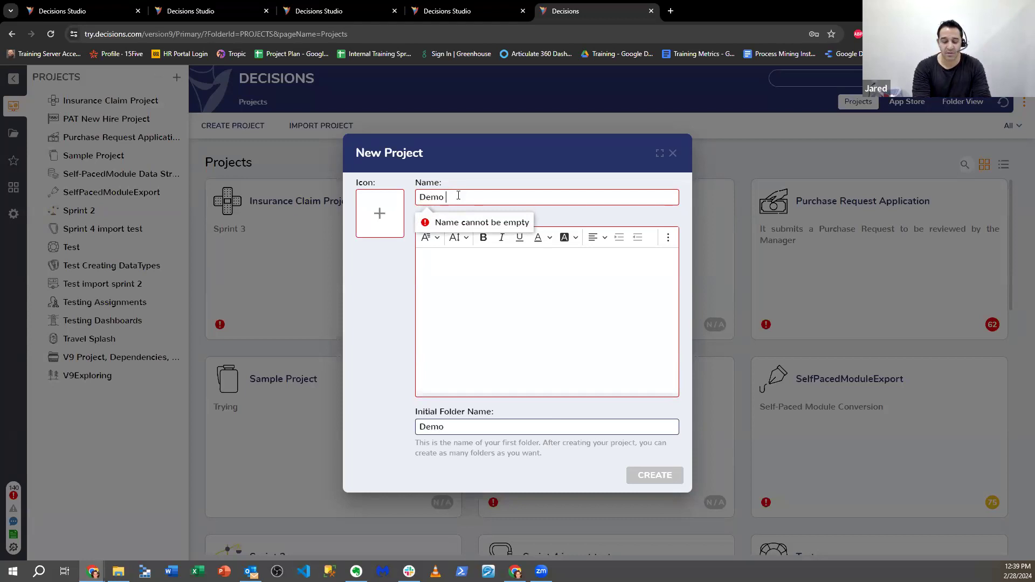
{"action": "type", "text": "V9 Project"}
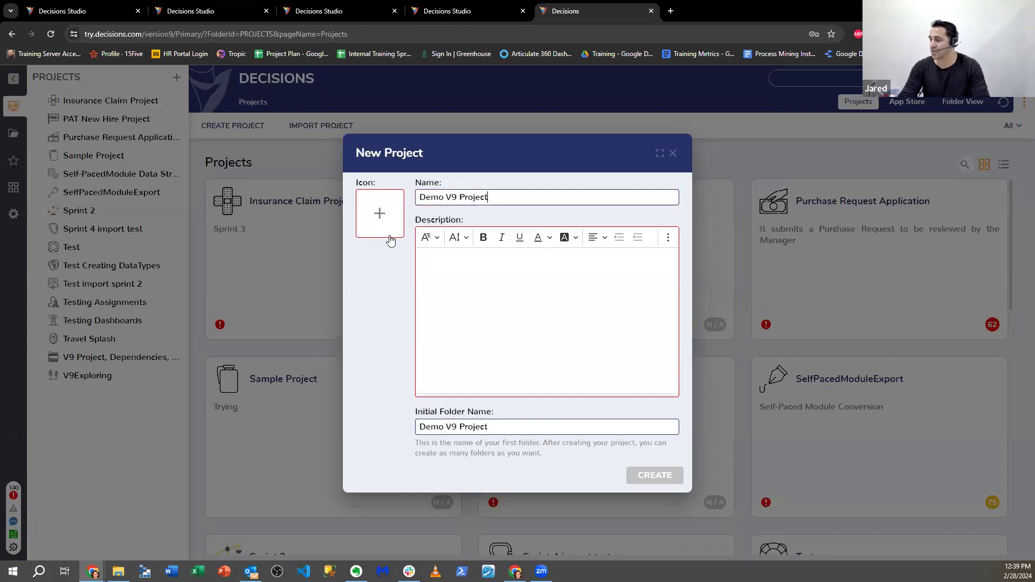
{"action": "left_click", "coordinate": [379, 214]}
{"action": "left_click", "coordinate": [493, 360]}
{"action": "left_click", "coordinate": [468, 232]}
{"action": "left_click", "coordinate": [469, 276]}
{"action": "left_click", "coordinate": [464, 298]}
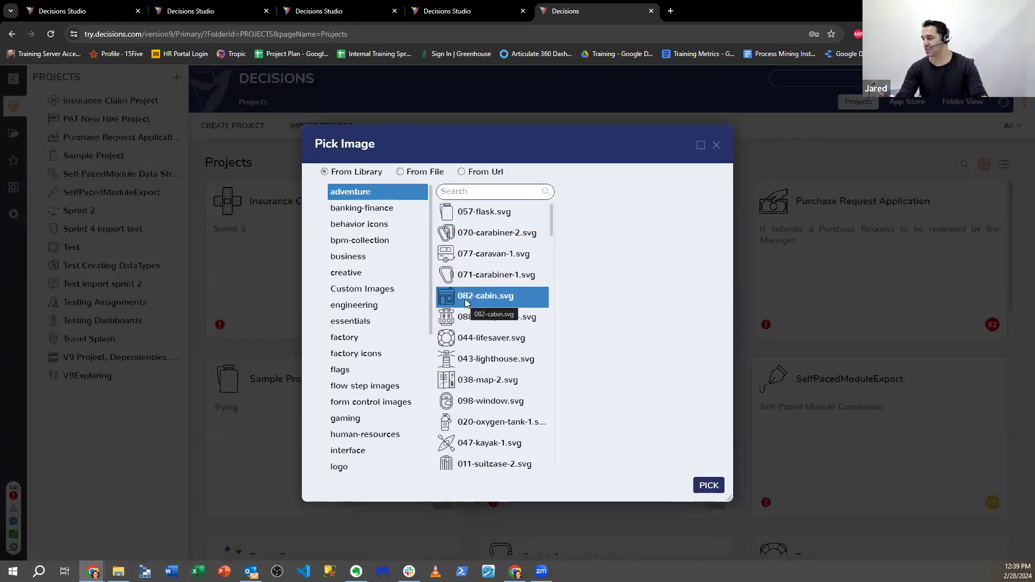
{"action": "left_click", "coordinate": [467, 275]}
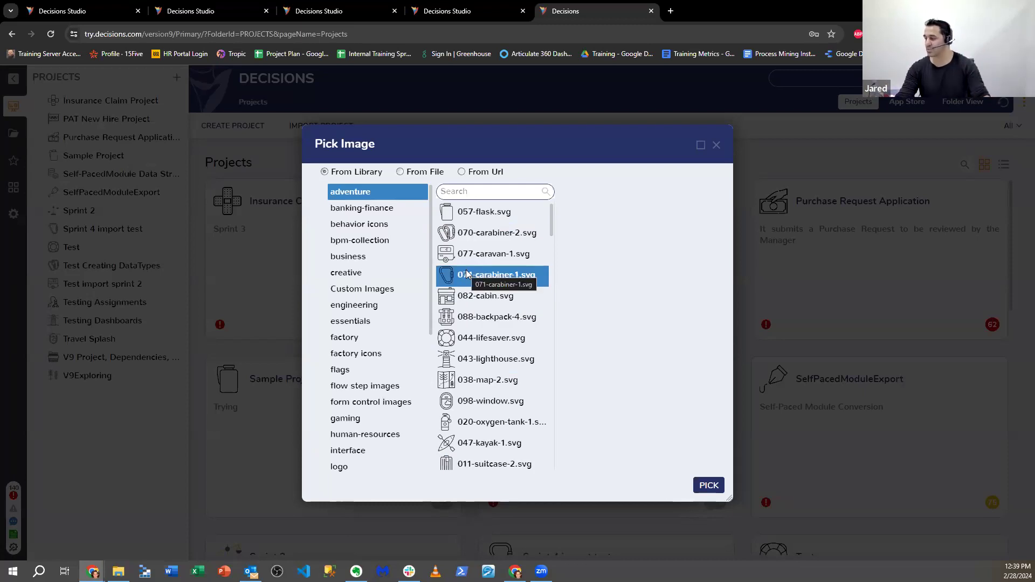
{"action": "left_click", "coordinate": [475, 294]}
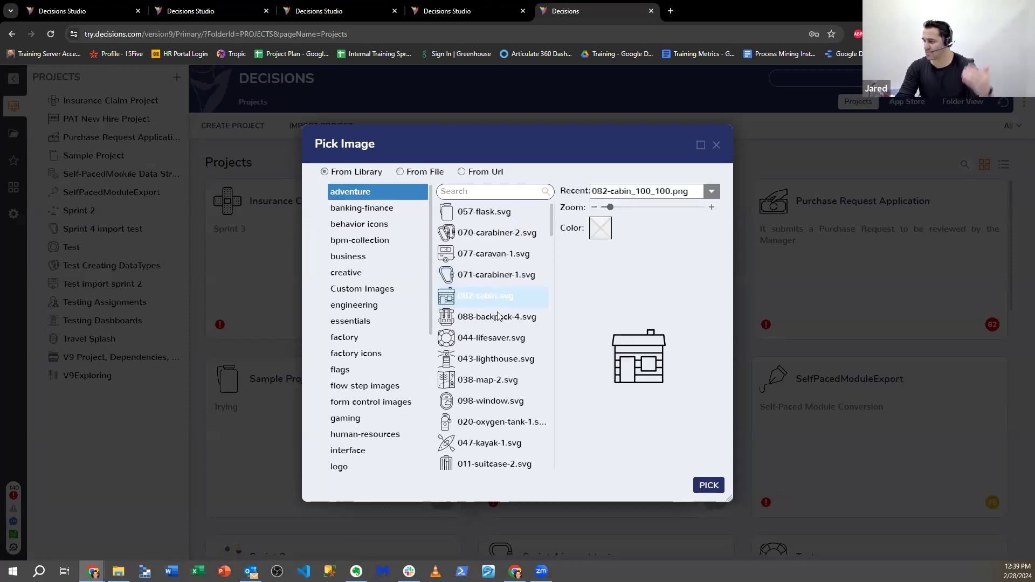
{"action": "left_click", "coordinate": [701, 485]}
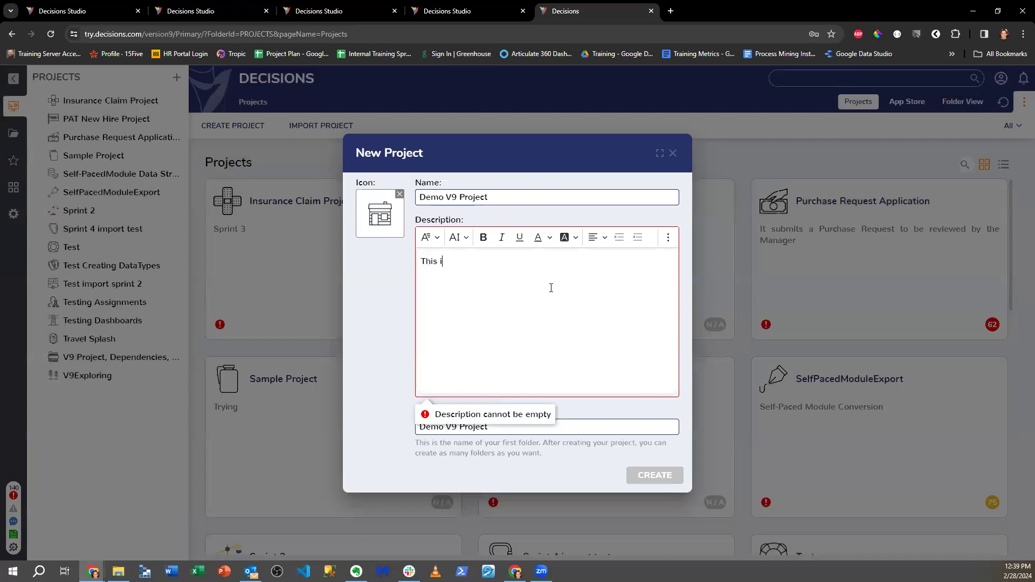
{"action": "type", "text": "emo Project"}
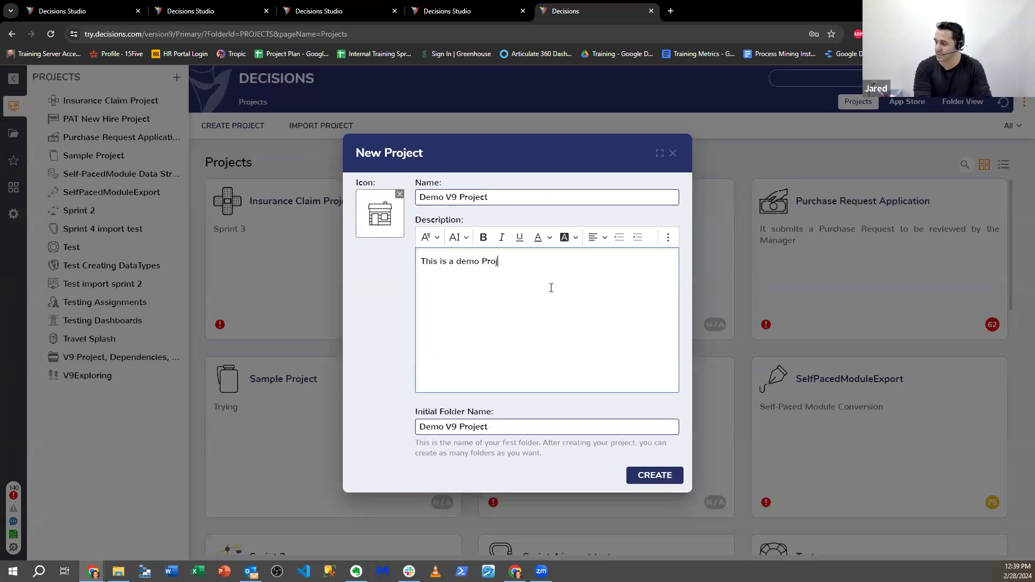
{"action": "left_click", "coordinate": [637, 479]}
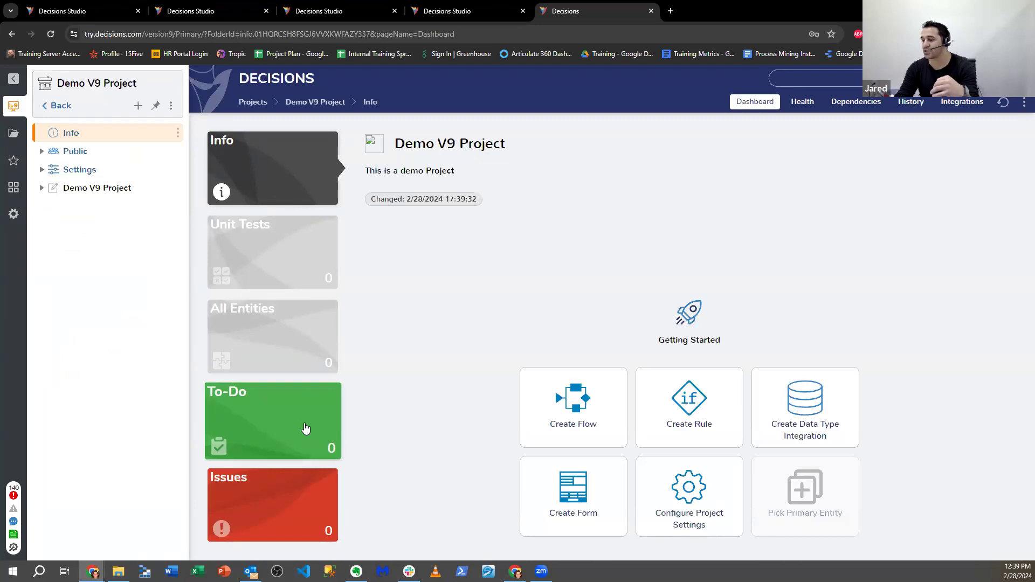
- Look over the new project's To-Do, Issues and info dashboard views
{"action": "left_click", "coordinate": [281, 419]}
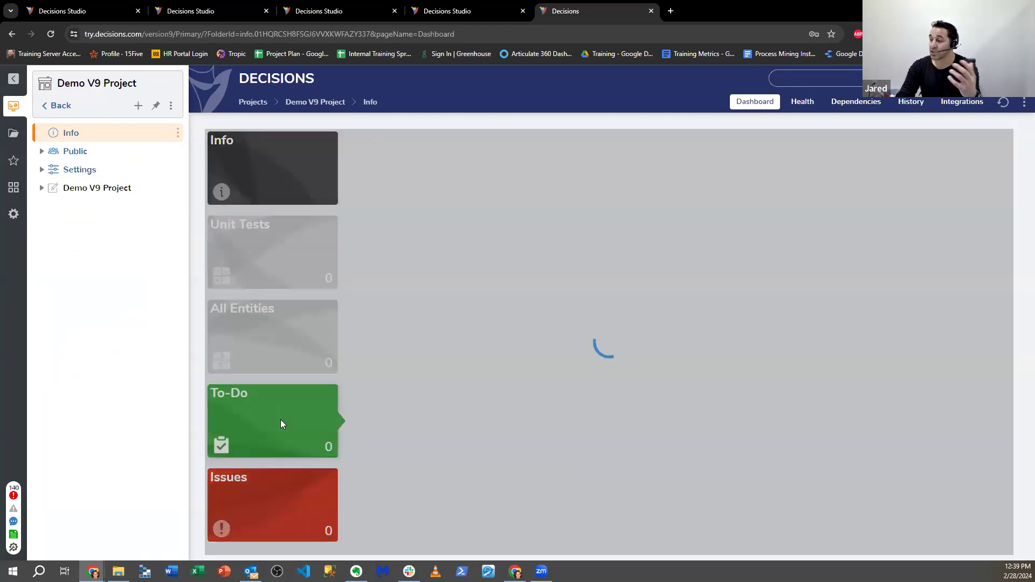
{"action": "left_click", "coordinate": [286, 490]}
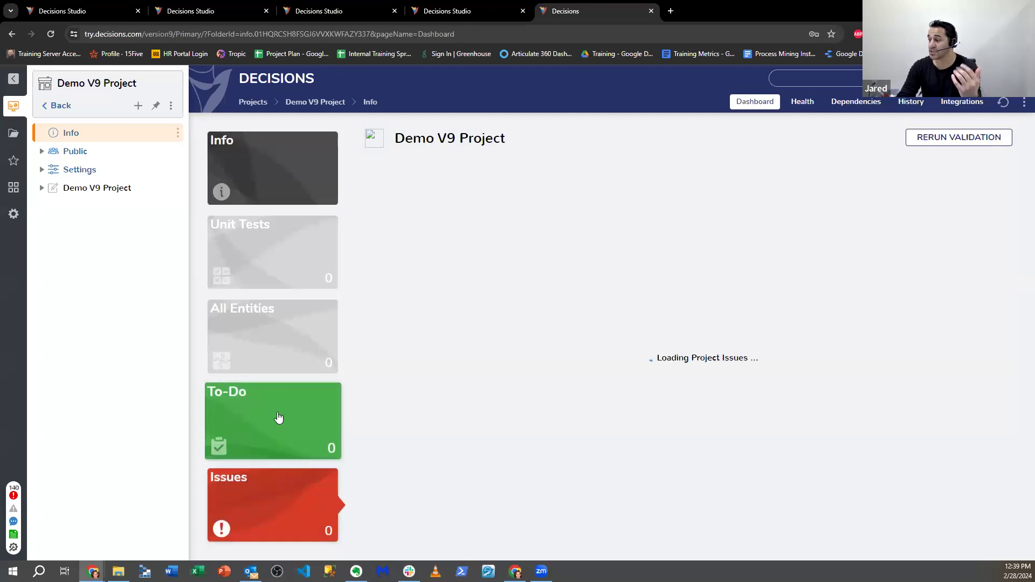
{"action": "left_click", "coordinate": [277, 418]}
{"action": "left_click", "coordinate": [255, 176]}
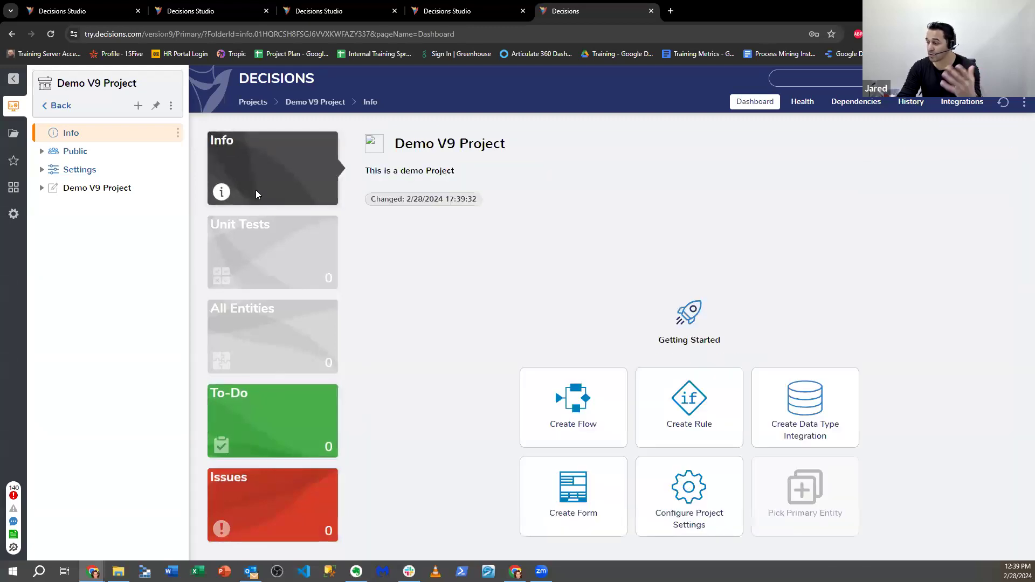
- Browse Public and Settings (Integrations, Scripting, Configuration) in the tree, then open Demo V9 Project's Flows folder
{"action": "left_click", "coordinate": [41, 152]}
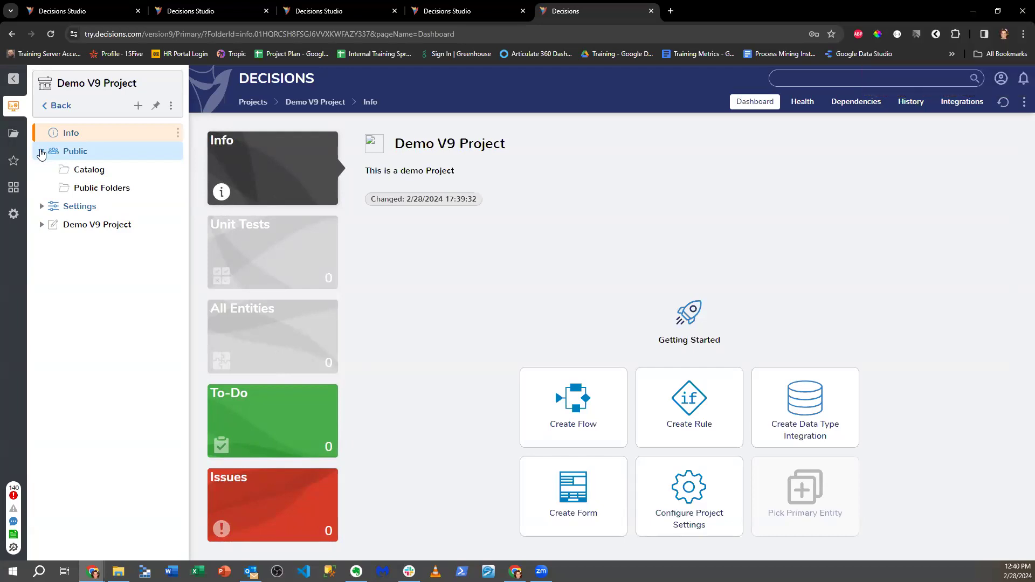
{"action": "left_click", "coordinate": [41, 206]}
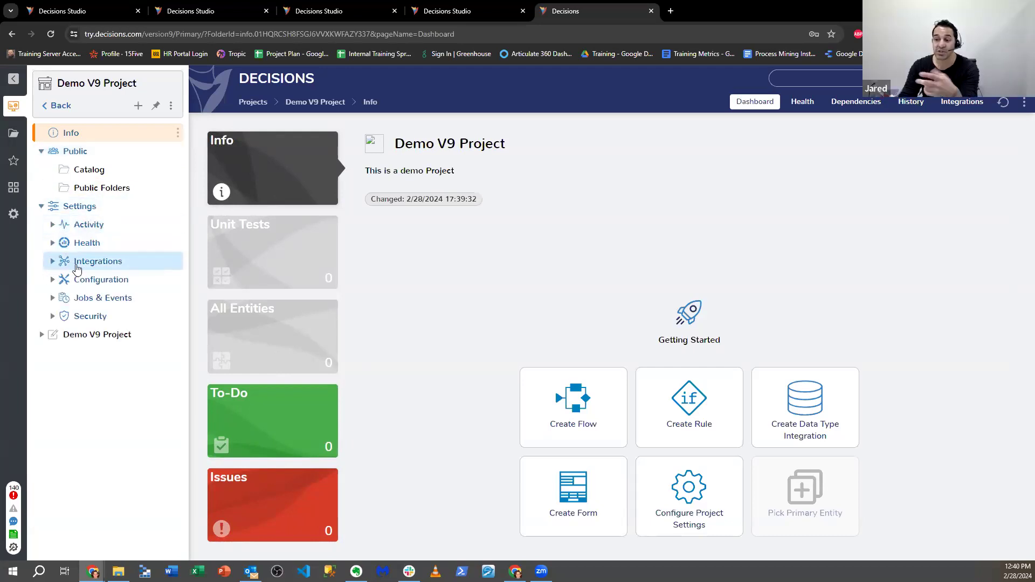
{"action": "left_click", "coordinate": [52, 261]}
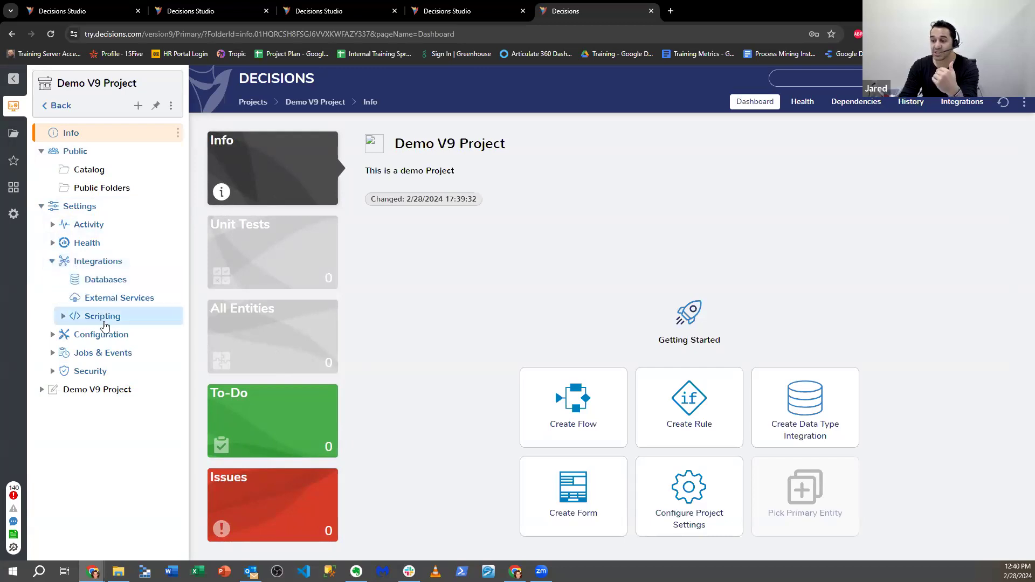
{"action": "left_click", "coordinate": [63, 317]}
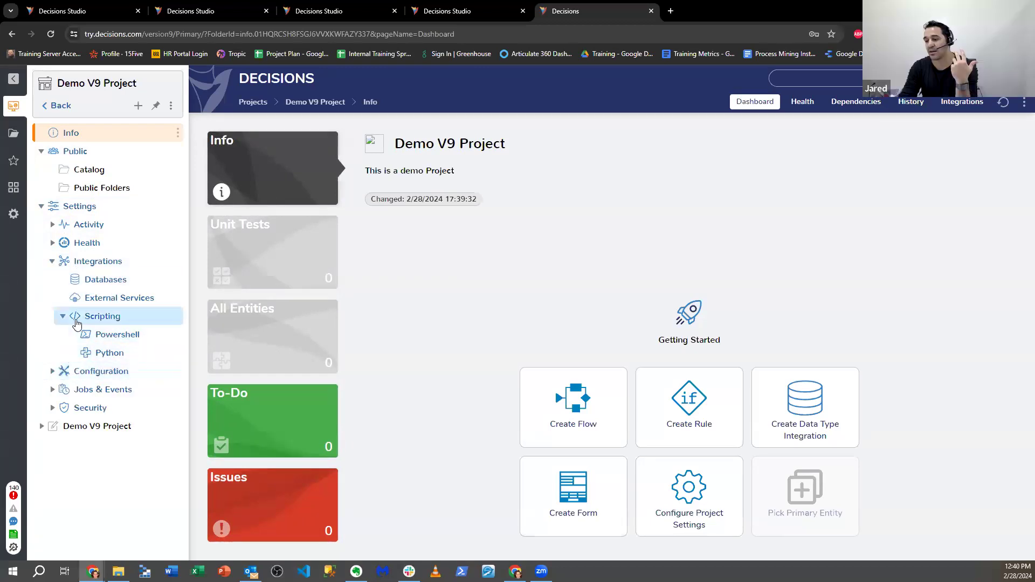
{"action": "left_click", "coordinate": [52, 372]}
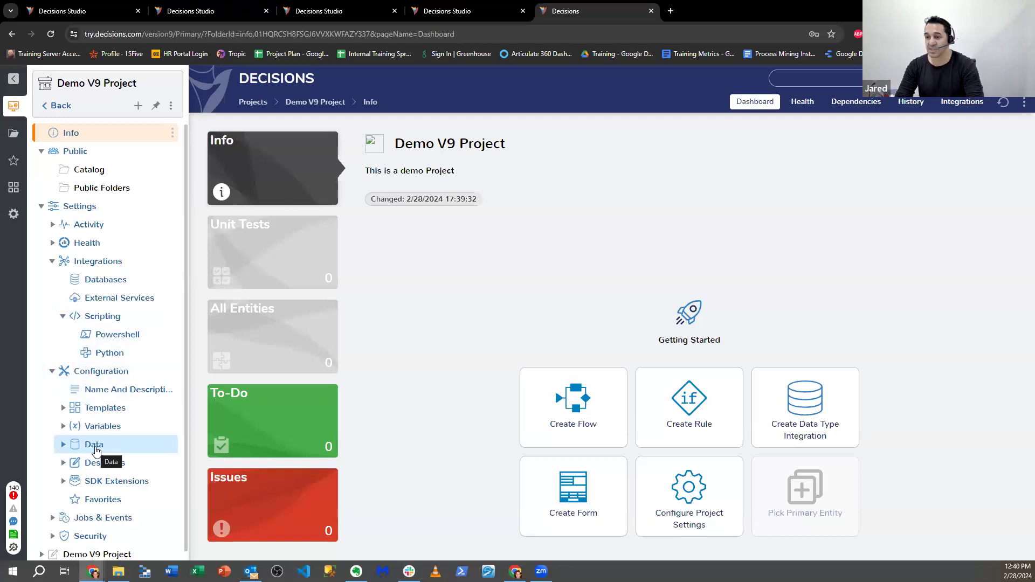
{"action": "left_click", "coordinate": [41, 207]}
{"action": "left_click", "coordinate": [42, 225]}
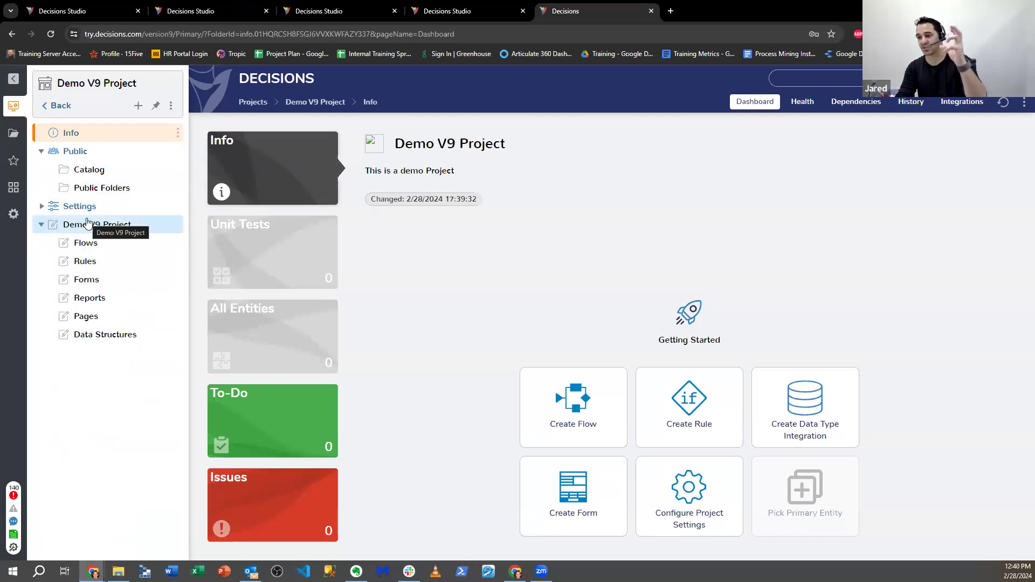
{"action": "left_click", "coordinate": [97, 242]}
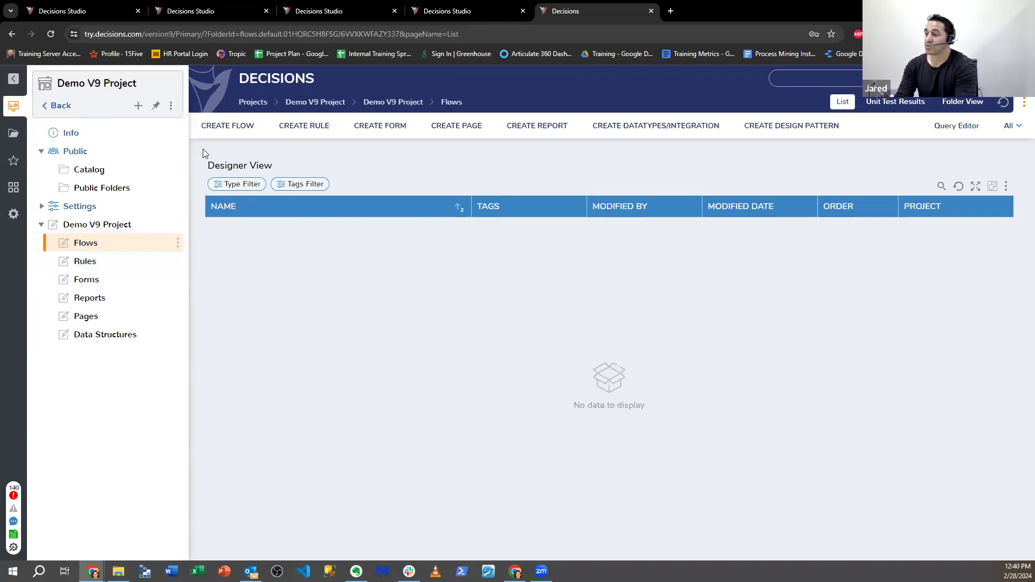
- Create a standard Flow named 'Demo V9 Flow' in the Flows folder
{"action": "left_click", "coordinate": [251, 133]}
{"action": "left_click", "coordinate": [399, 226]}
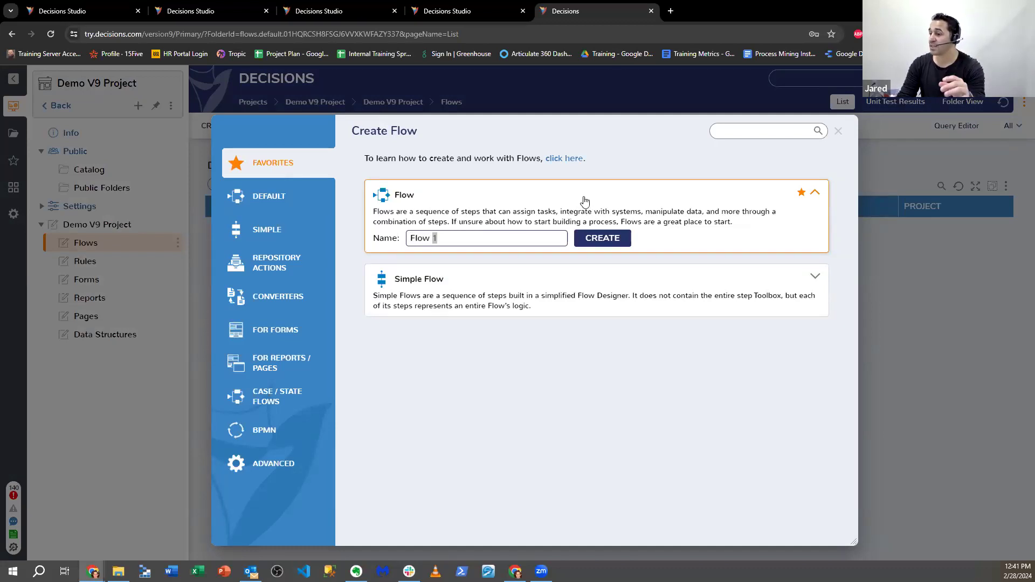
{"action": "triple_click", "coordinate": [517, 238]}
{"action": "type", "text": "Dm"}
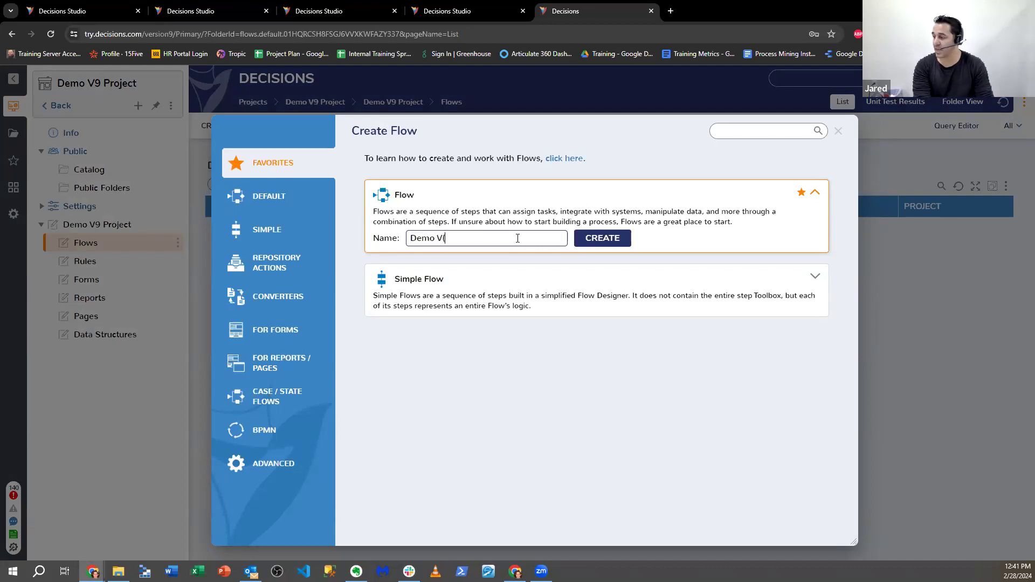
{"action": "type", "text": "o V9 Flow"}
{"action": "key", "text": "Return"}
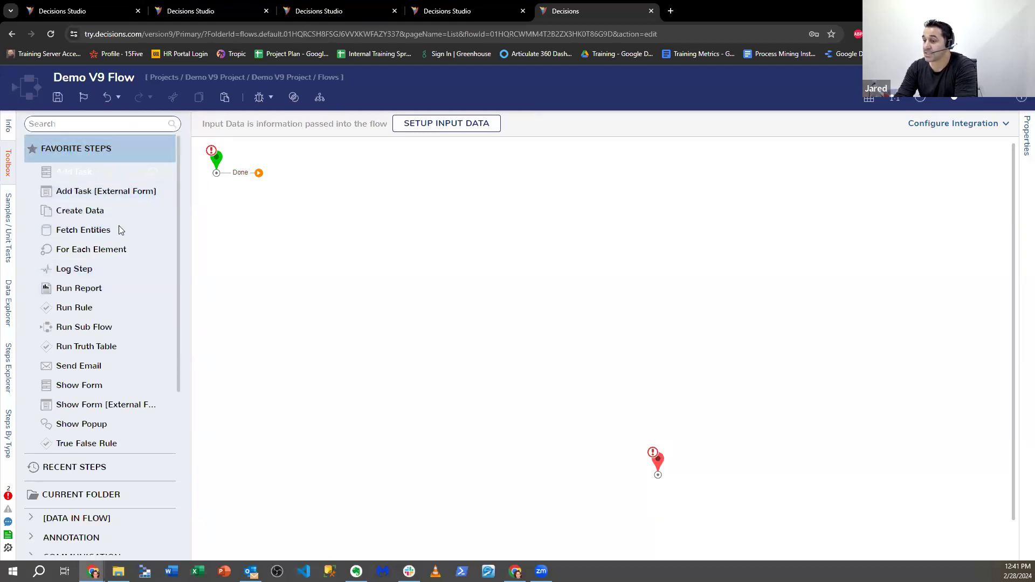
- Add a Pick or Create Flow step from the 'Flow' toolbox search, wired from the start's Done path
{"action": "left_click", "coordinate": [95, 124]}
{"action": "type", "text": "Flow"}
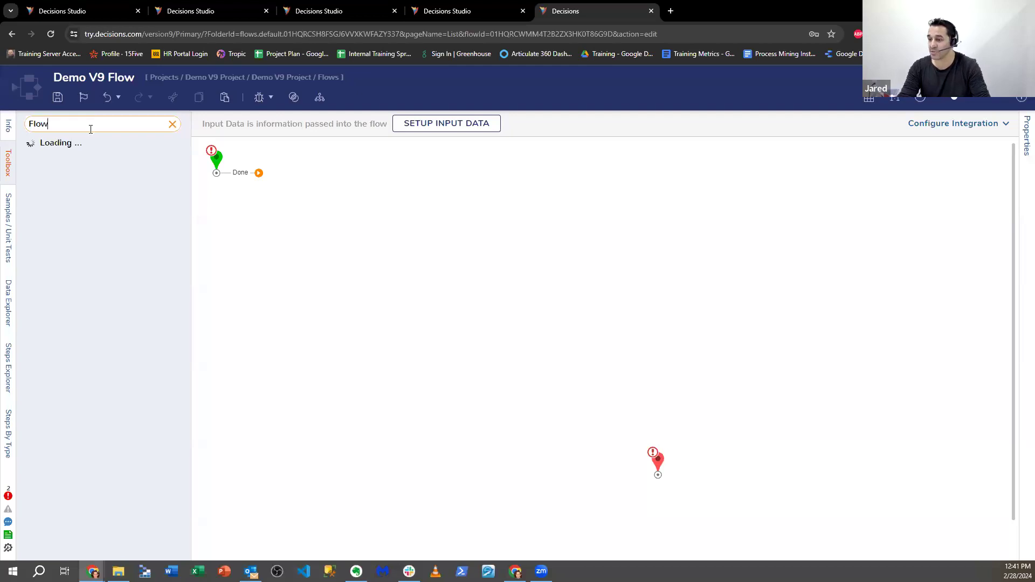
{"action": "left_click_drag", "start_coordinate": [75, 140], "coordinate": [471, 234]}
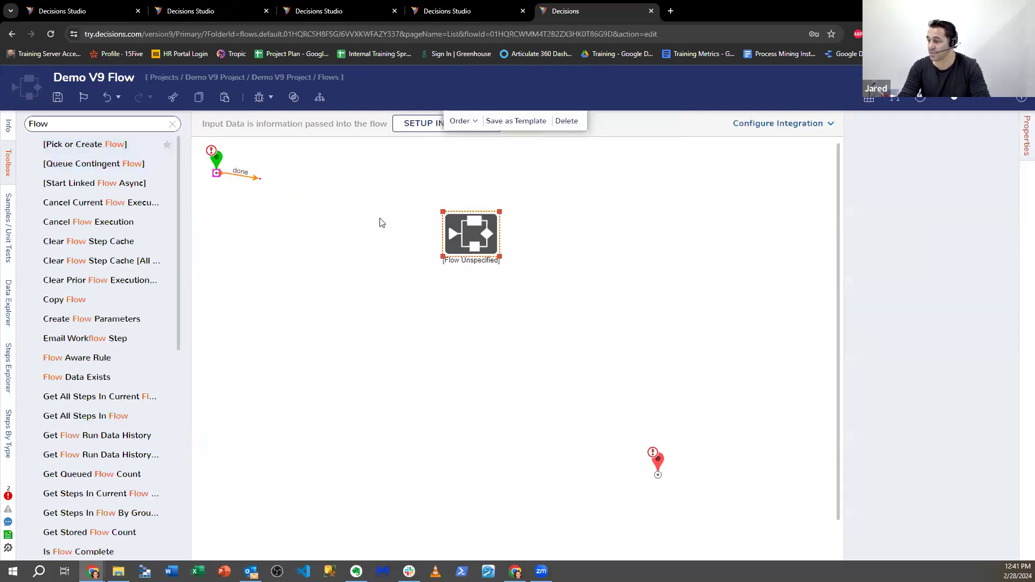
{"action": "left_click", "coordinate": [259, 173]}
{"action": "left_click", "coordinate": [649, 129]}
{"action": "left_click_drag", "start_coordinate": [258, 173], "coordinate": [470, 290]}
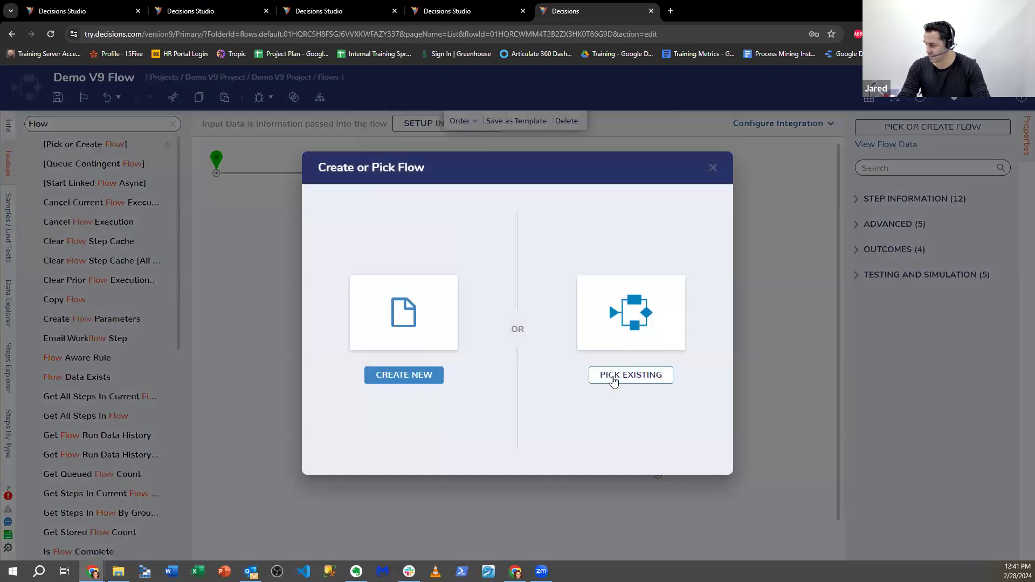
- Browse existing flows in Demo V9 Project's Flows folder without picking one, then close the designer
{"action": "left_click", "coordinate": [614, 377]}
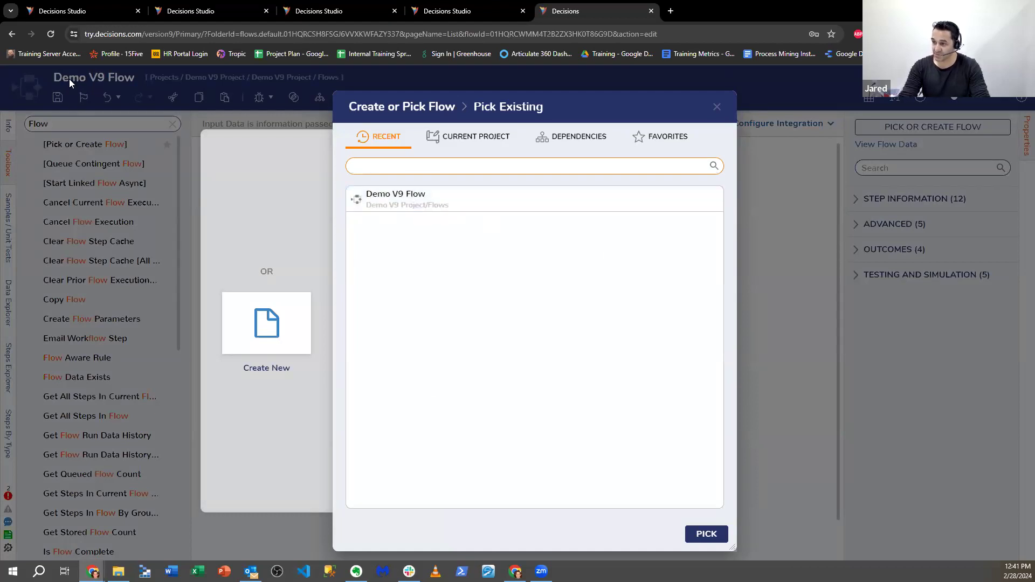
{"action": "left_click", "coordinate": [462, 141]}
{"action": "left_click", "coordinate": [462, 195]}
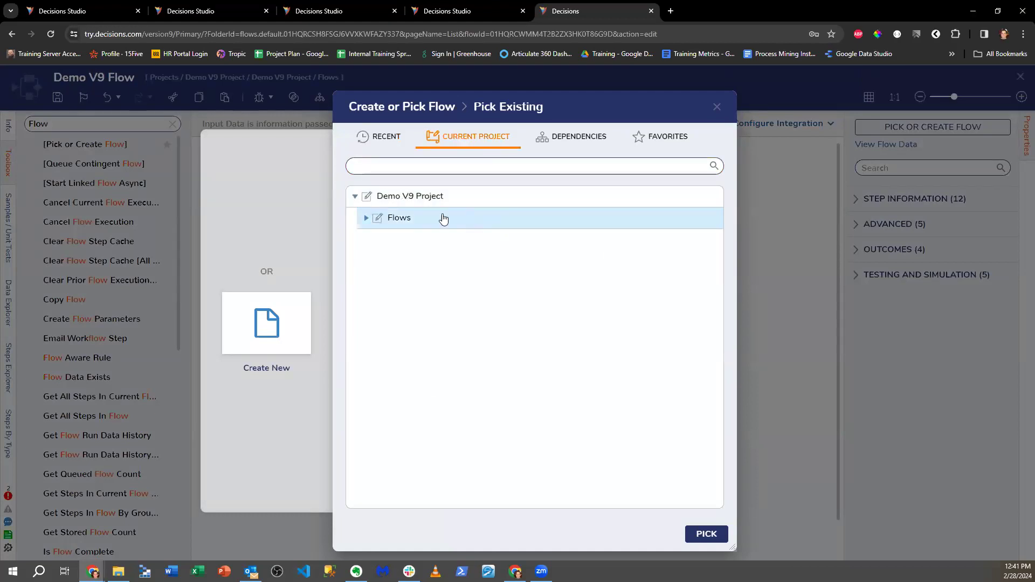
{"action": "left_click", "coordinate": [366, 218]}
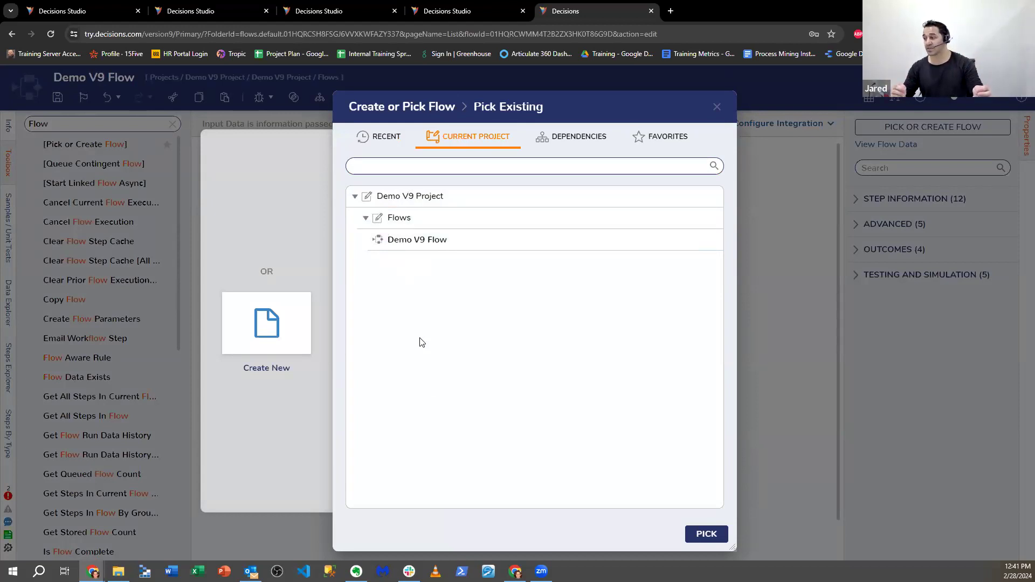
{"action": "left_click", "coordinate": [712, 106]}
{"action": "key", "text": "Escape"}
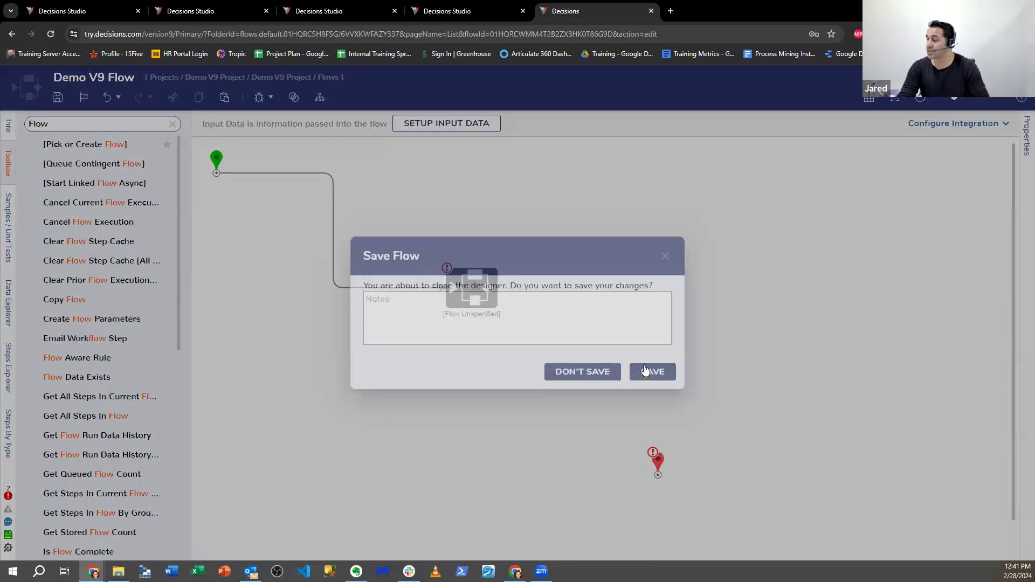
- Save Demo V9 Flow, go back to the Projects list and reopen Demo V9 Project
{"action": "key", "text": "Escape"}
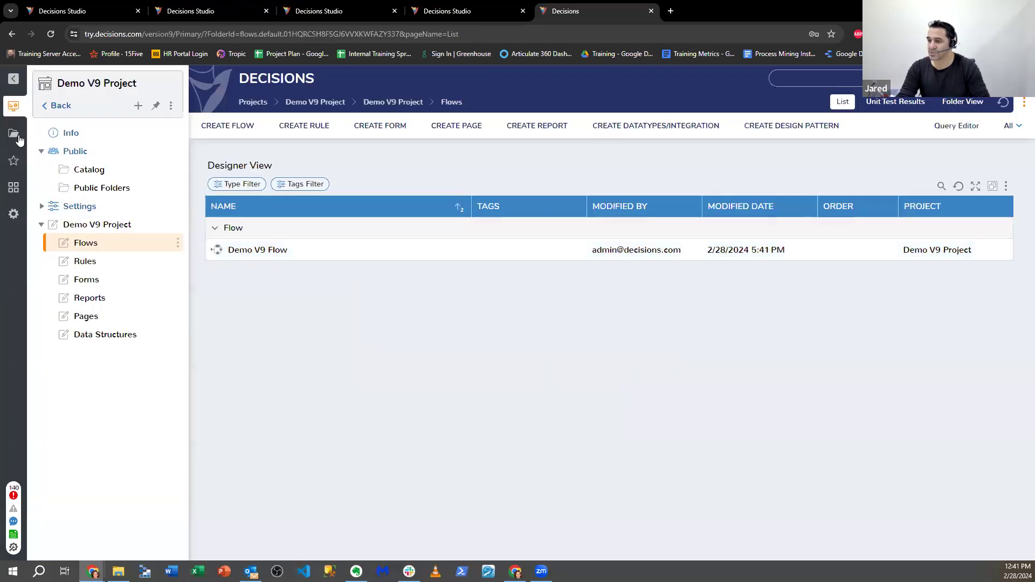
{"action": "left_click", "coordinate": [45, 106]}
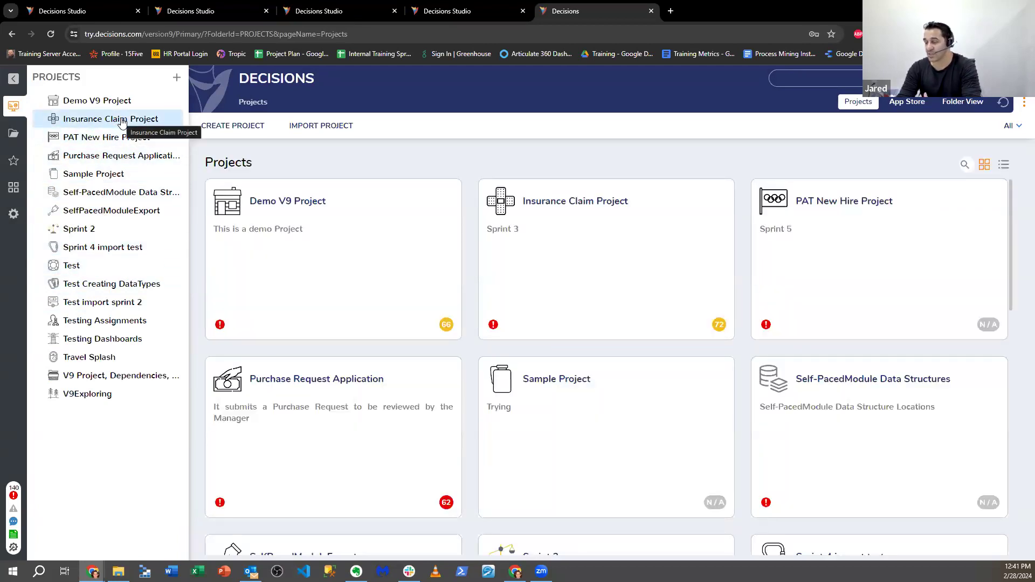
{"action": "left_click", "coordinate": [122, 101]}
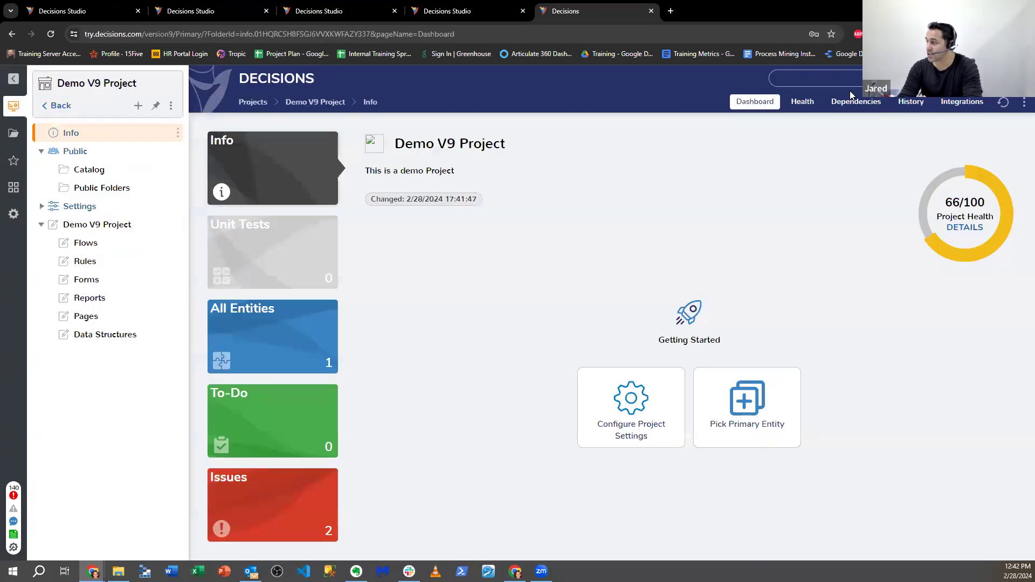
- Add Insurance Claim Project as a dependency of Demo V9 Project, then open its Flows folder
{"action": "left_click", "coordinate": [854, 102]}
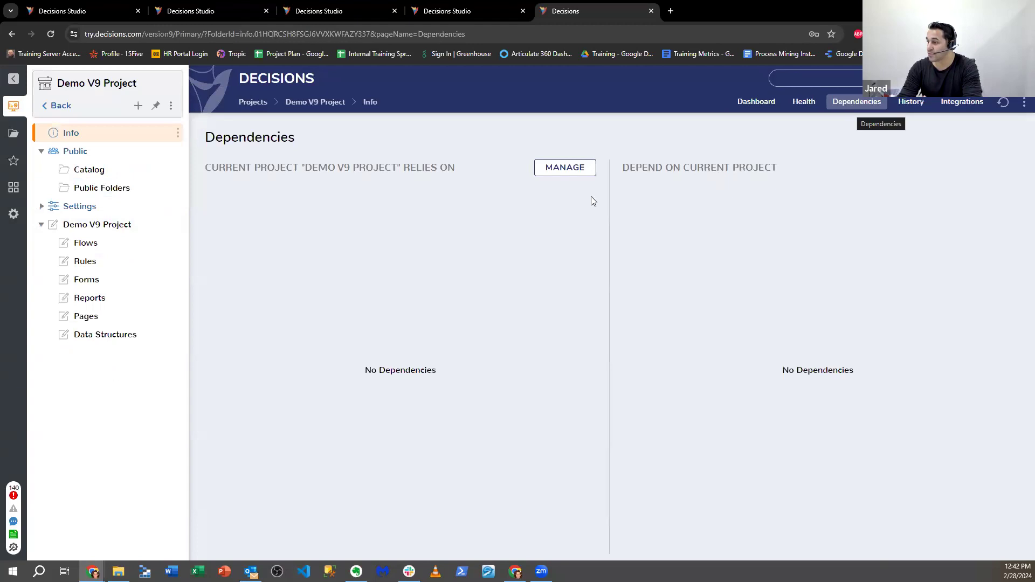
{"action": "left_click", "coordinate": [561, 168]}
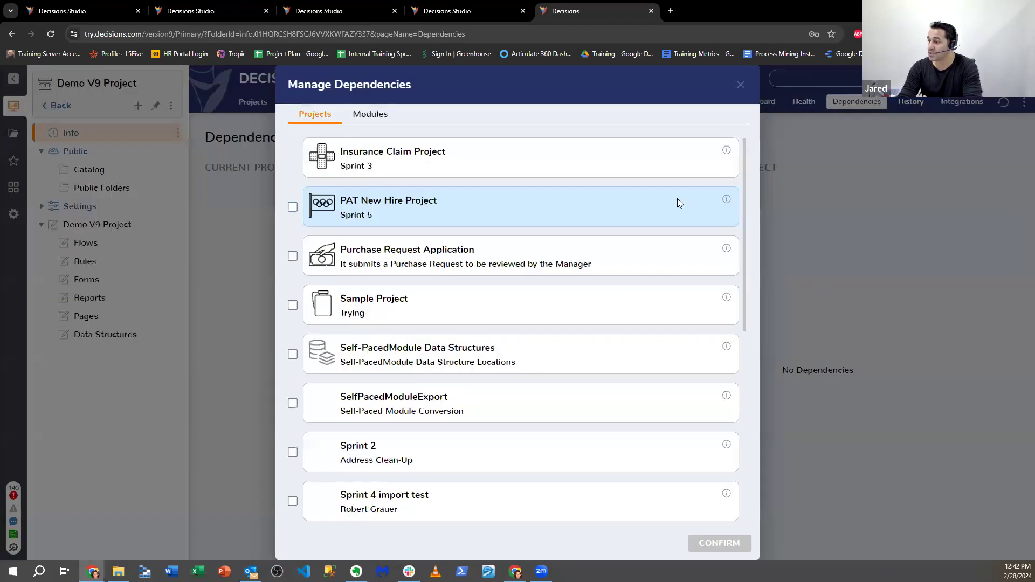
{"action": "left_click", "coordinate": [292, 158]}
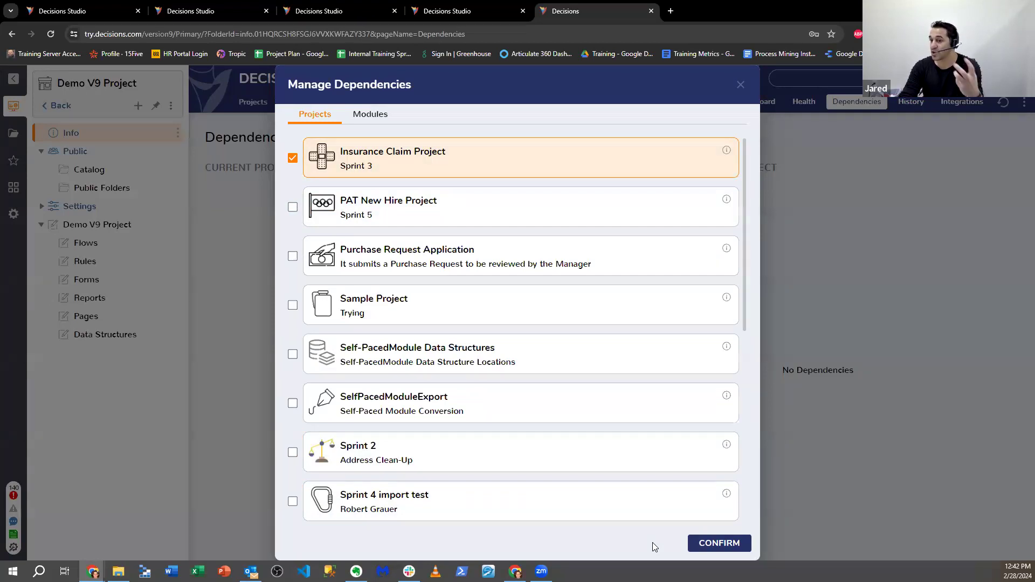
{"action": "left_click", "coordinate": [701, 546]}
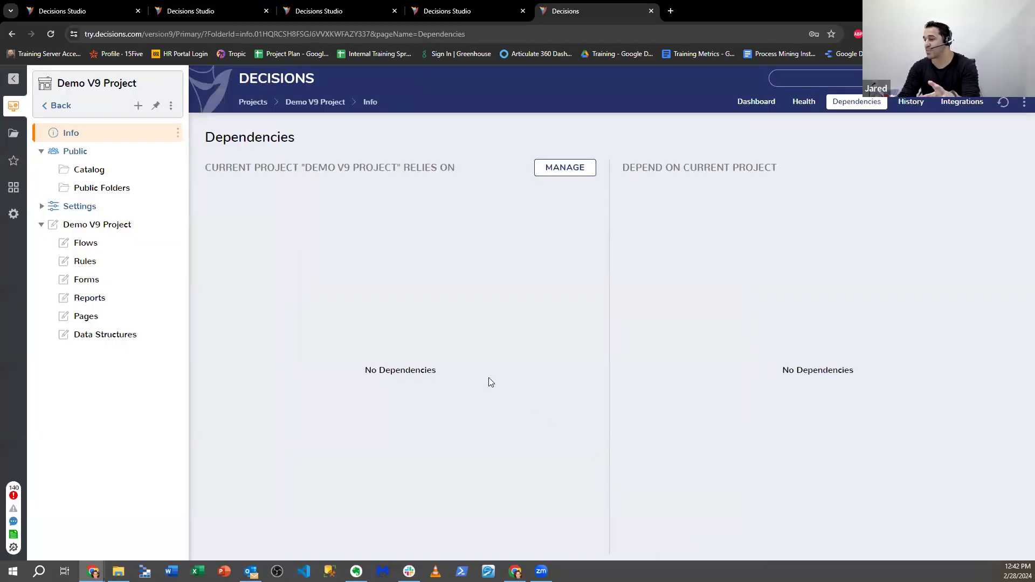
{"action": "left_click", "coordinate": [107, 249]}
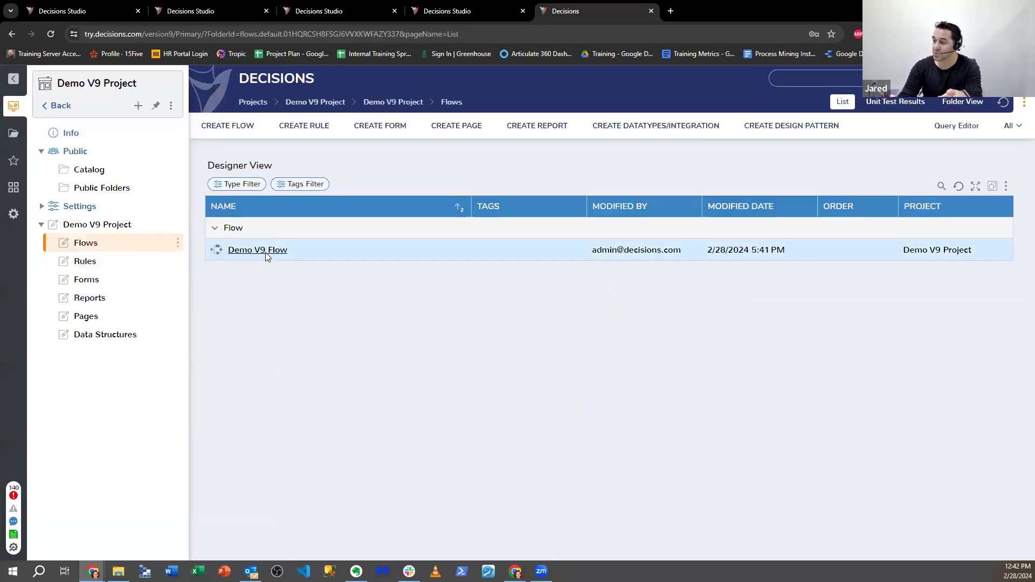
- Reopen Demo V9 Flow and check the sub-flow step's Pick Existing flow list, closing without choosing
{"action": "left_click", "coordinate": [265, 251]}
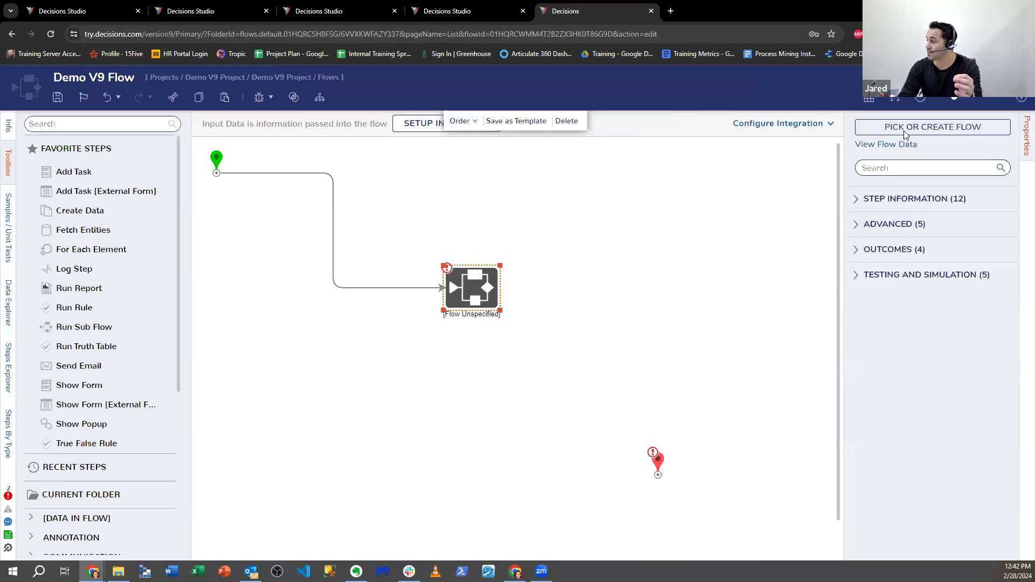
{"action": "left_click", "coordinate": [904, 132]}
{"action": "left_click", "coordinate": [615, 378]}
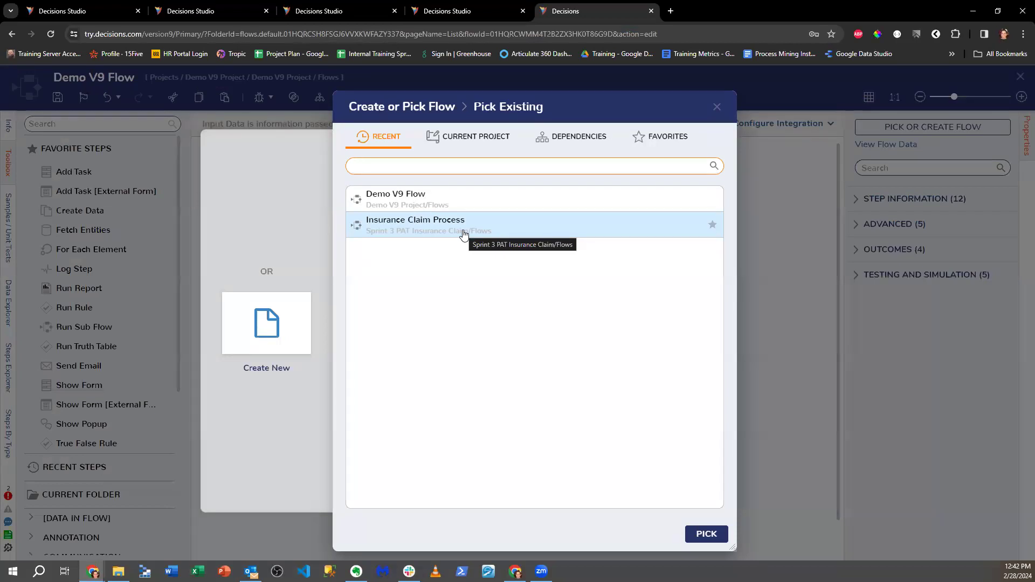
{"action": "left_click", "coordinate": [714, 108]}
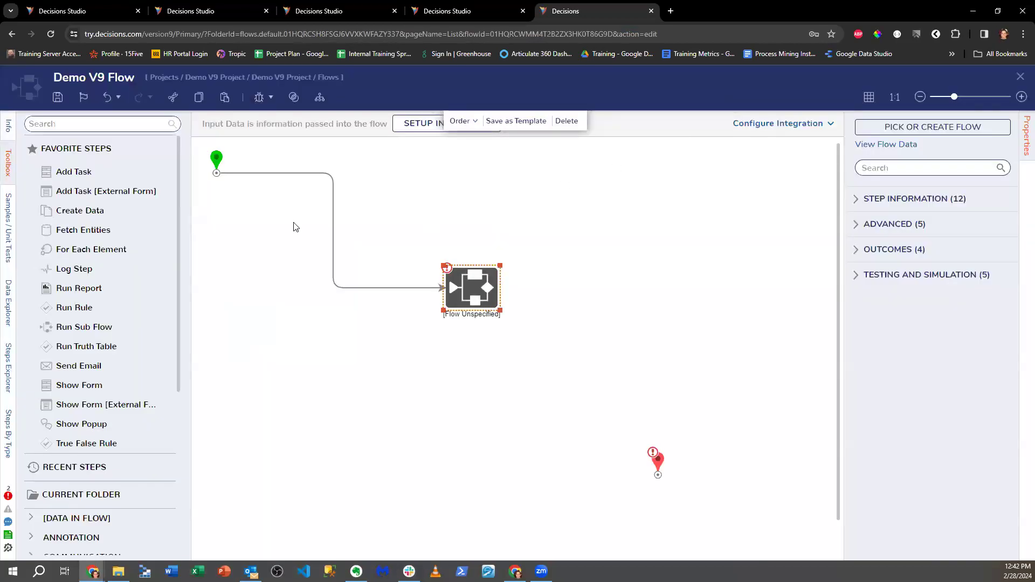
- Drop Call Internal Decisions Service from Integration > Internal Services onto the line before the sub-flow step
{"action": "left_click", "coordinate": [106, 123]}
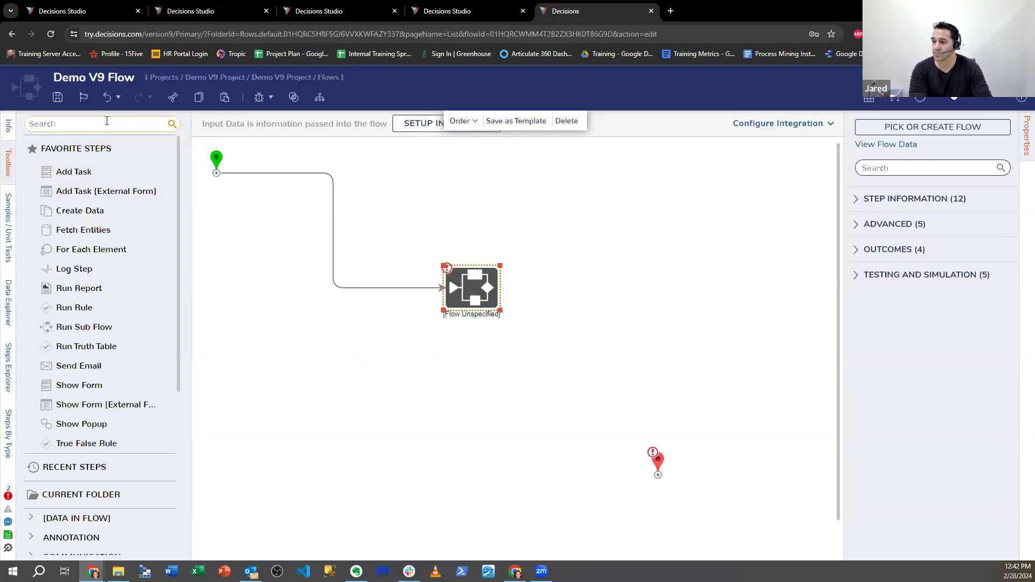
{"action": "type", "text": "ca"}
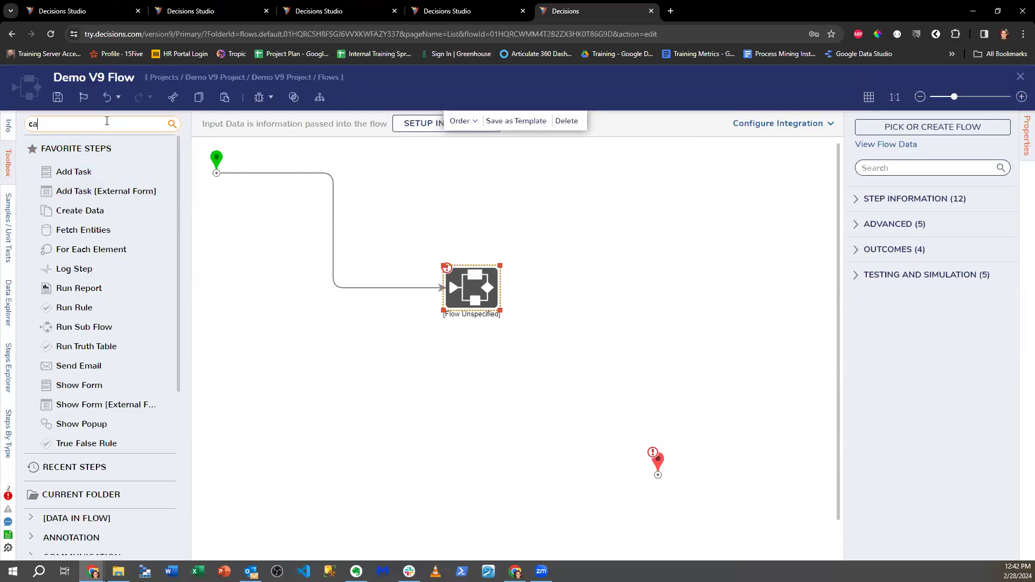
{"action": "type", "text": "s"}
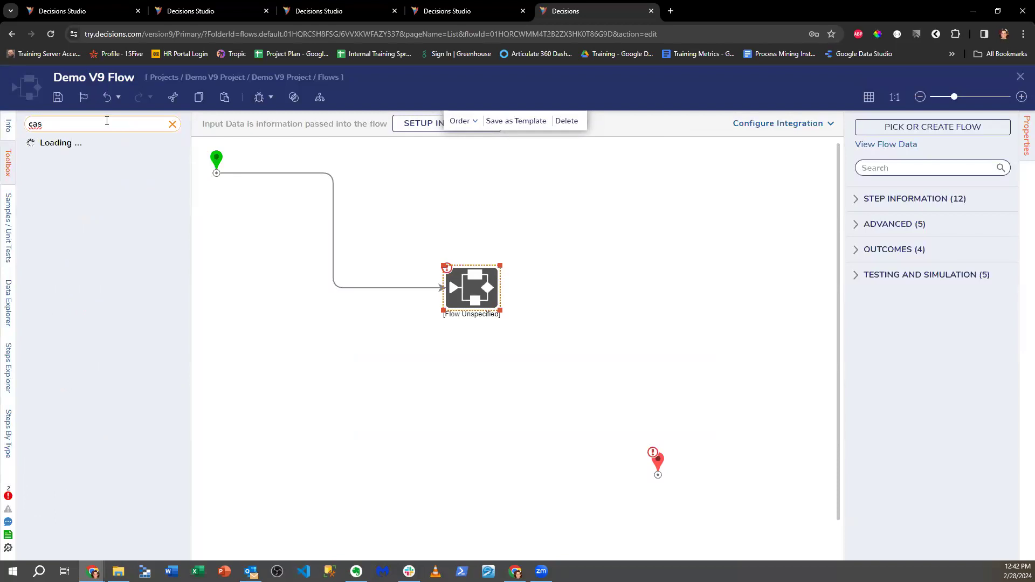
{"action": "key", "text": "BackSpace"}
{"action": "key", "text": "BackSpace"}
{"action": "key", "text": "BackSpace"}
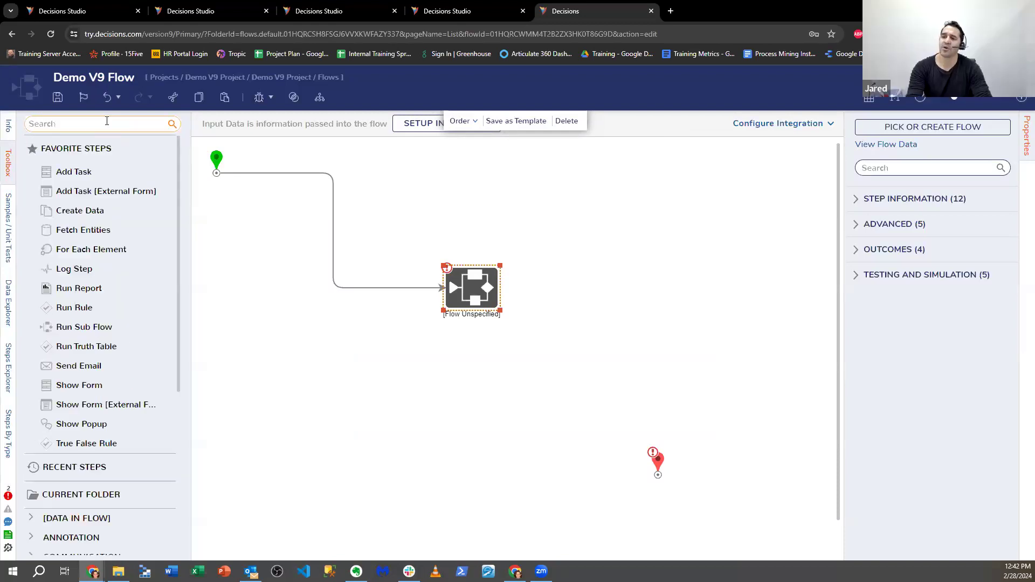
{"action": "scroll", "coordinate": [115, 224], "scroll_direction": "down", "scroll_amount": 4}
{"action": "scroll", "coordinate": [114, 223], "scroll_direction": "down", "scroll_amount": 1}
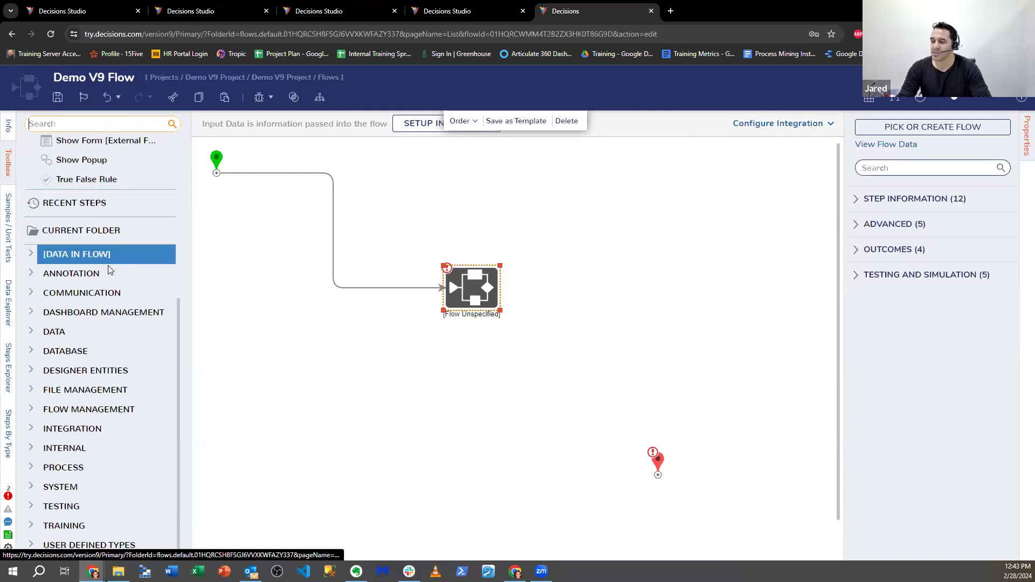
{"action": "left_click", "coordinate": [31, 428]}
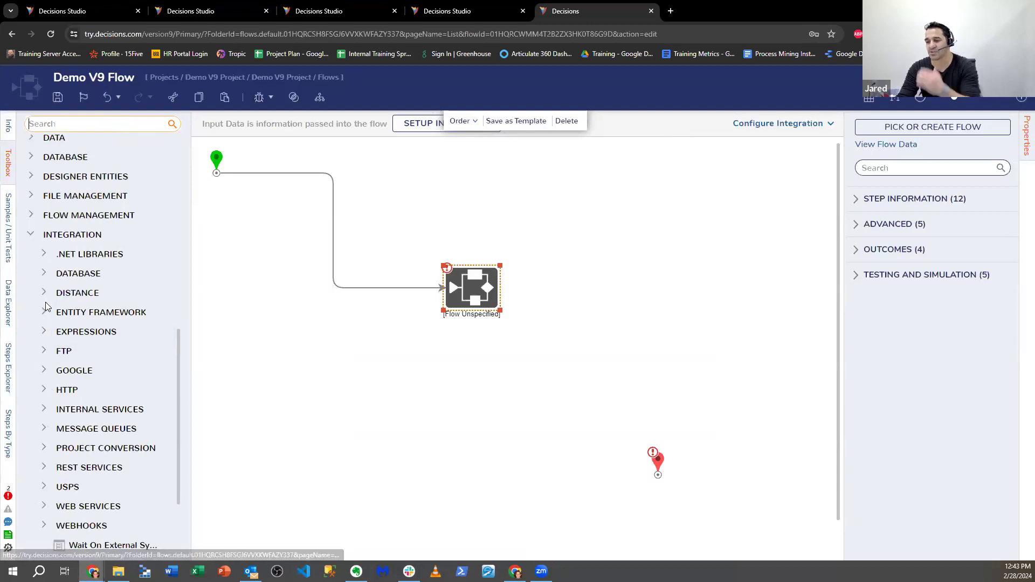
{"action": "left_click", "coordinate": [44, 414]}
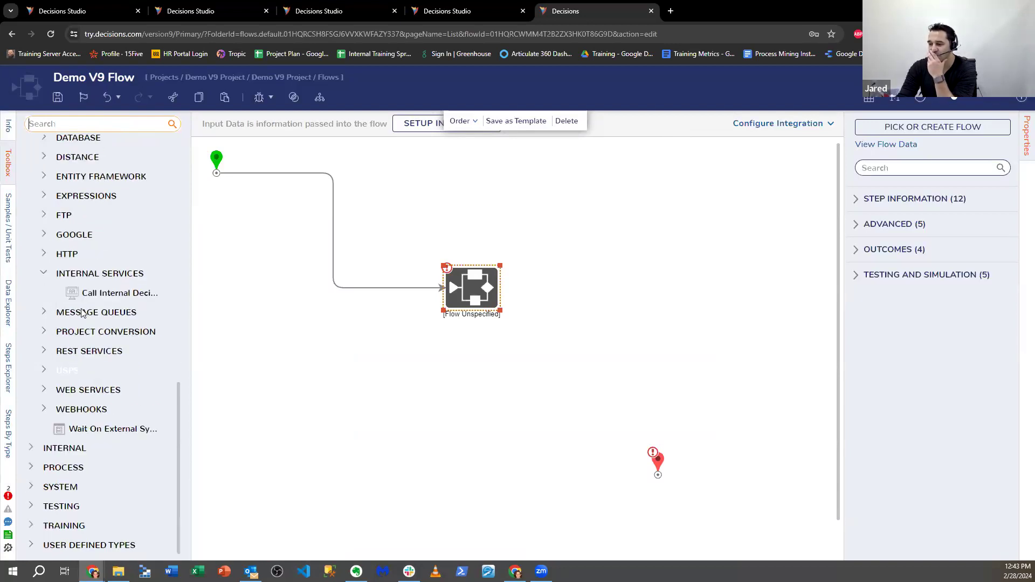
{"action": "left_click_drag", "start_coordinate": [113, 292], "coordinate": [285, 254]}
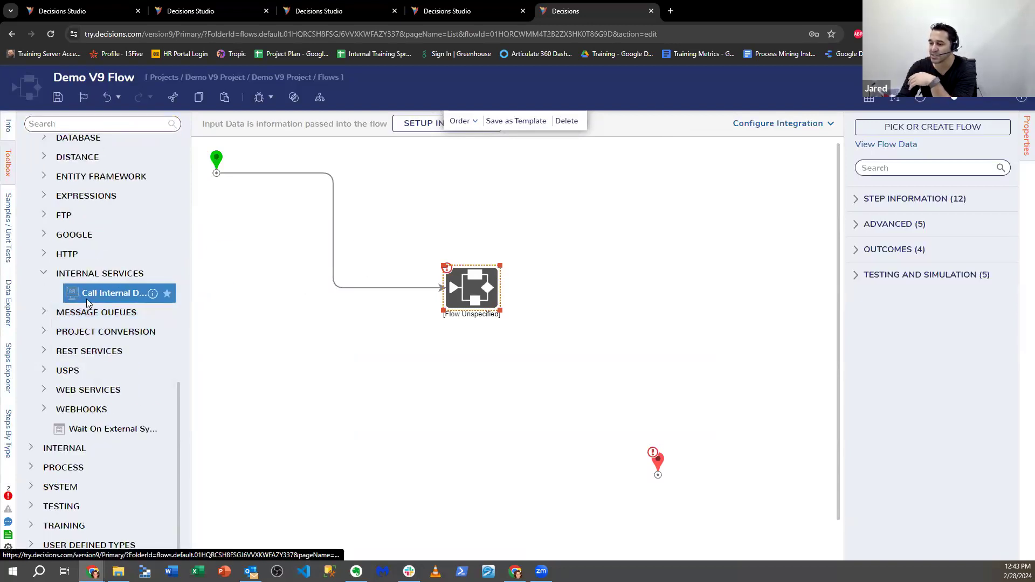
{"action": "left_click_drag", "start_coordinate": [334, 226], "coordinate": [334, 227]}
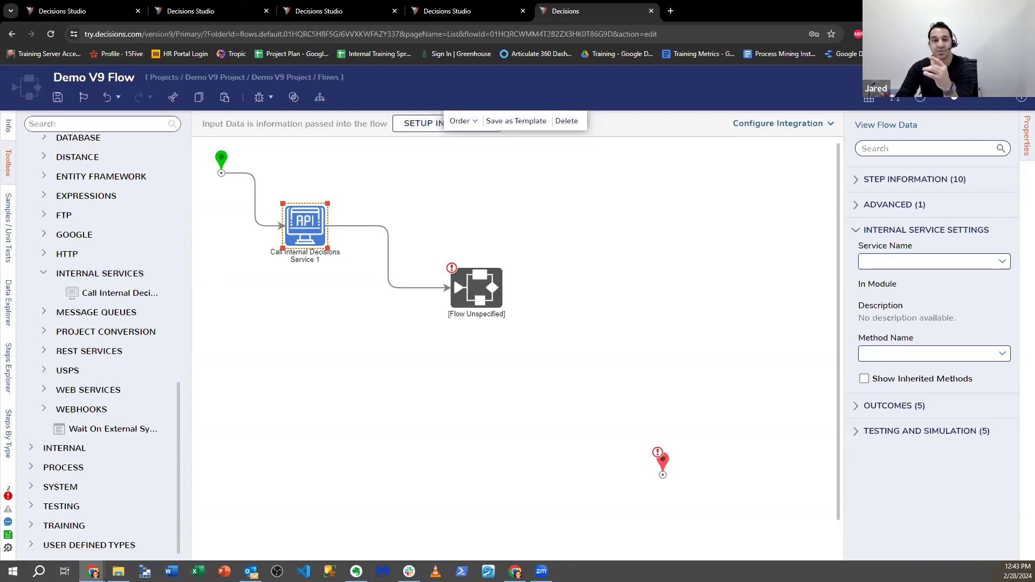
- Set the internal service step's Service Name to Comment and save the flow
{"action": "left_click", "coordinate": [1002, 262]}
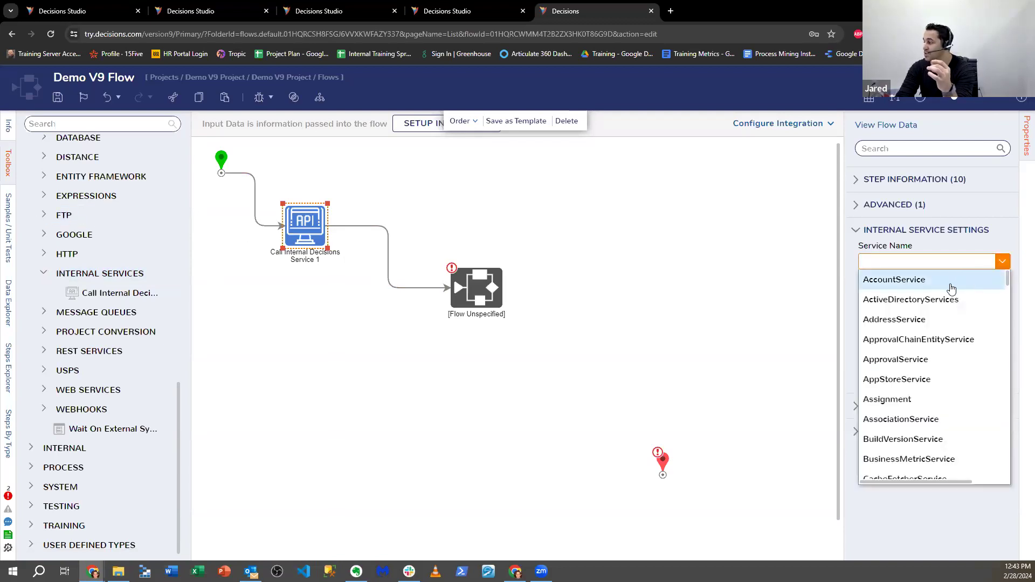
{"action": "scroll", "coordinate": [942, 397], "scroll_direction": "down", "scroll_amount": 5}
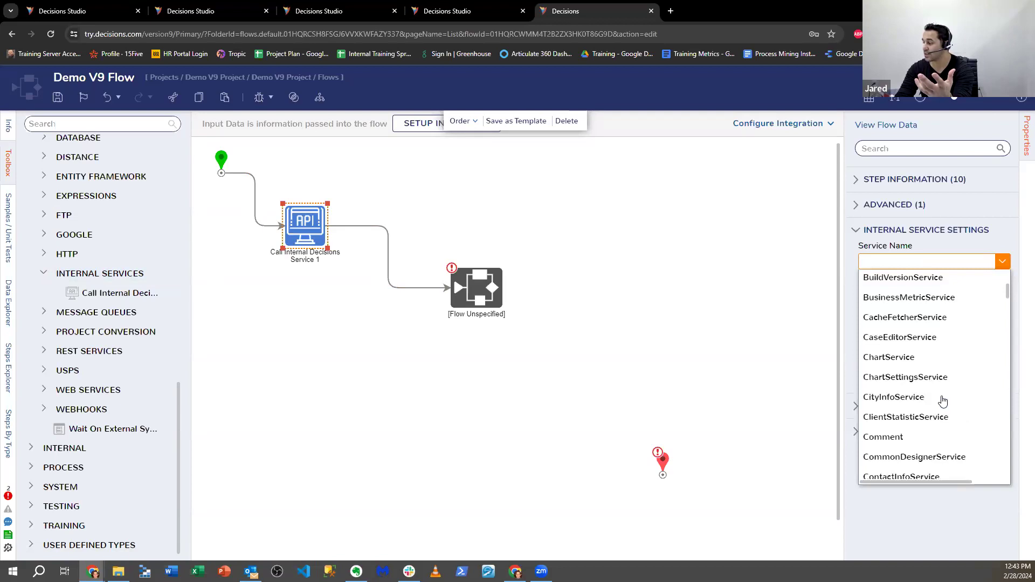
{"action": "left_click", "coordinate": [920, 330]}
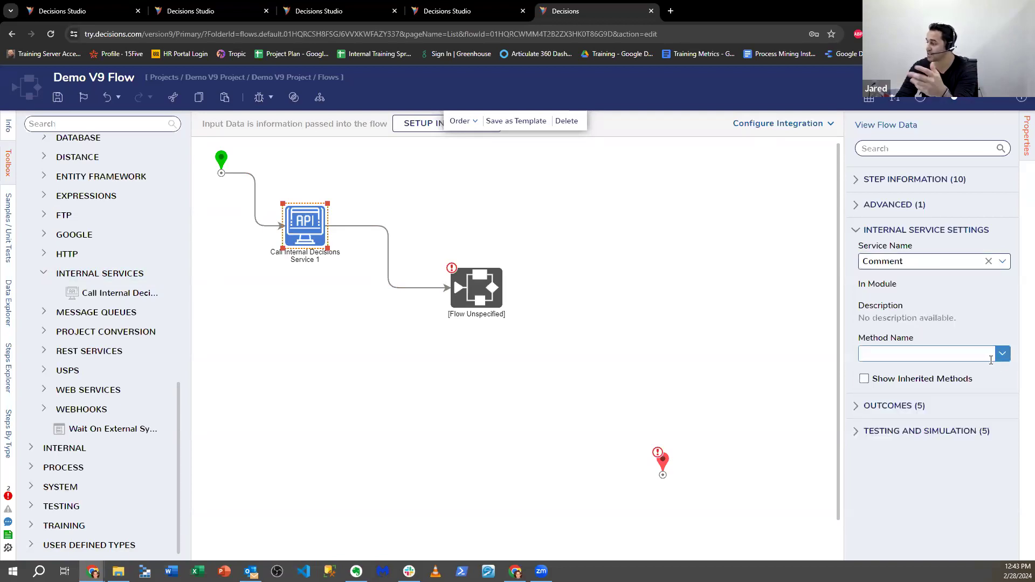
{"action": "left_click", "coordinate": [587, 342]}
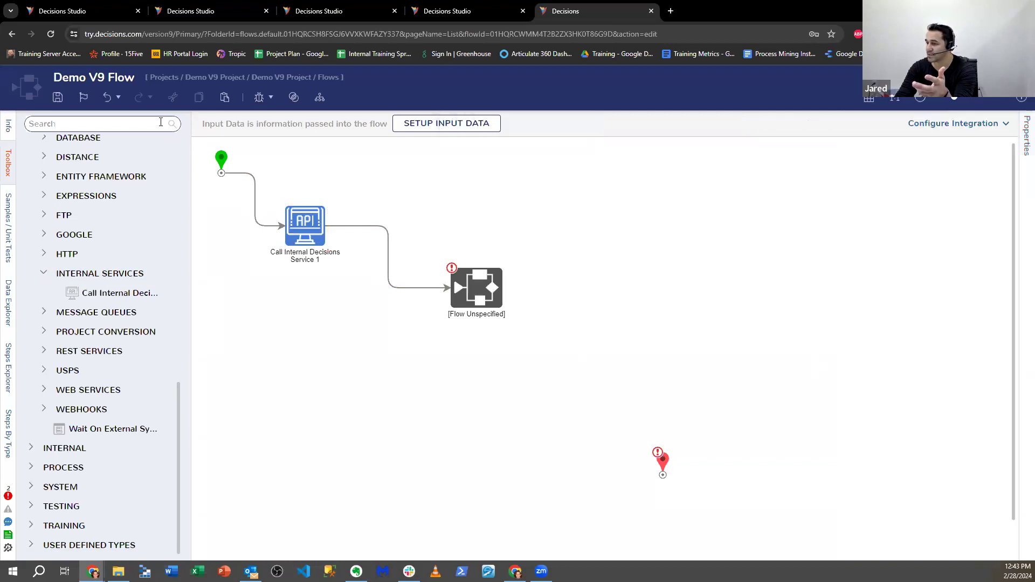
{"action": "left_click", "coordinate": [54, 102]}
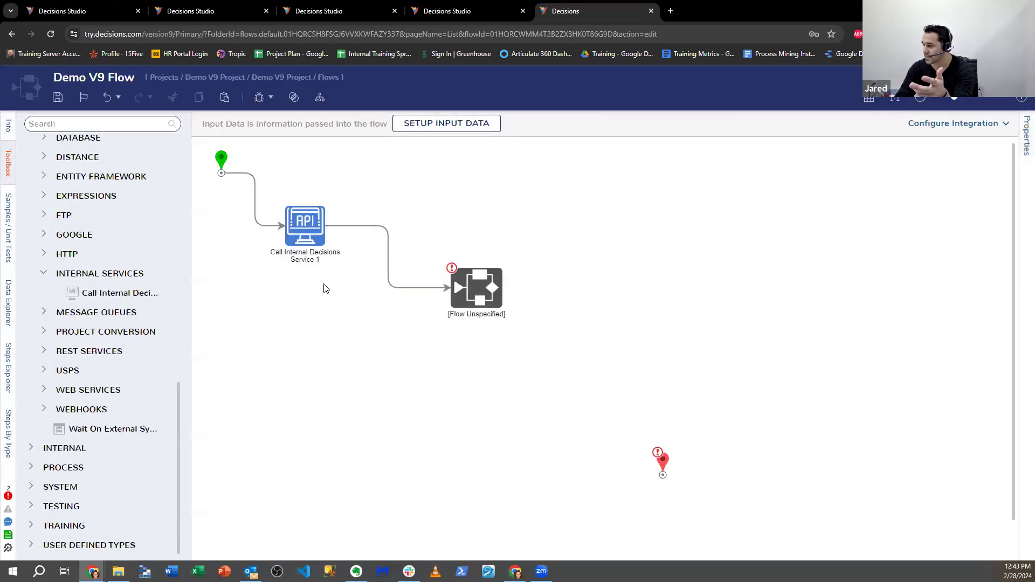
- Choose the AddComment method and reselect the step to show its comment and entityid inputs
{"action": "left_click", "coordinate": [305, 226]}
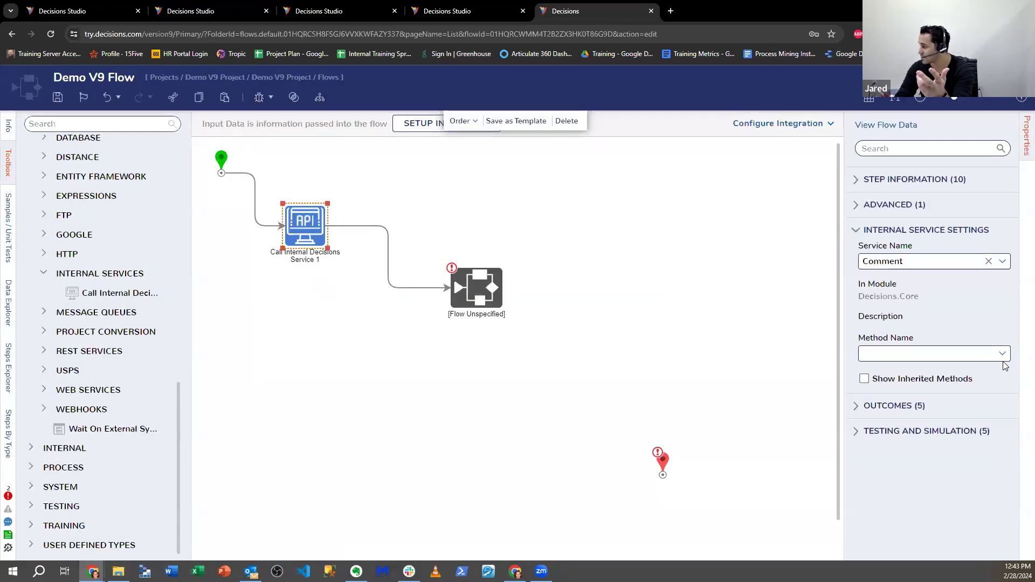
{"action": "left_click", "coordinate": [1001, 355]}
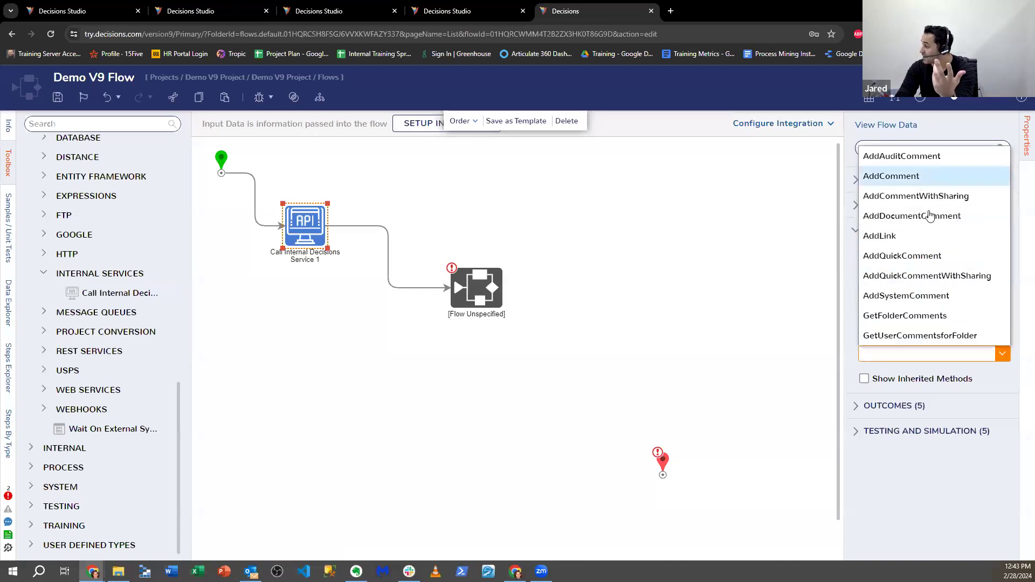
{"action": "left_click", "coordinate": [914, 176]}
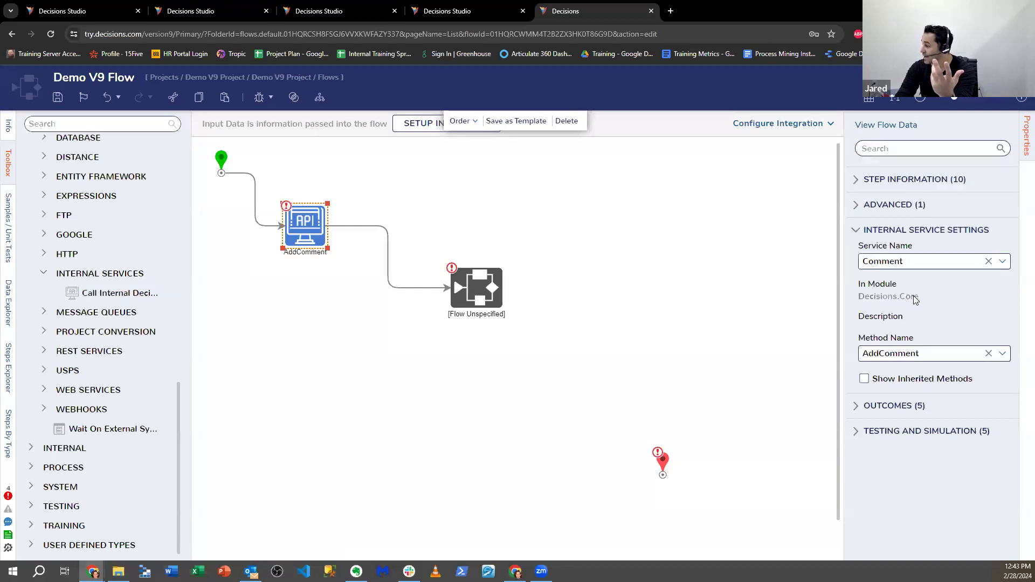
{"action": "left_click", "coordinate": [701, 354]}
{"action": "left_click", "coordinate": [313, 235]}
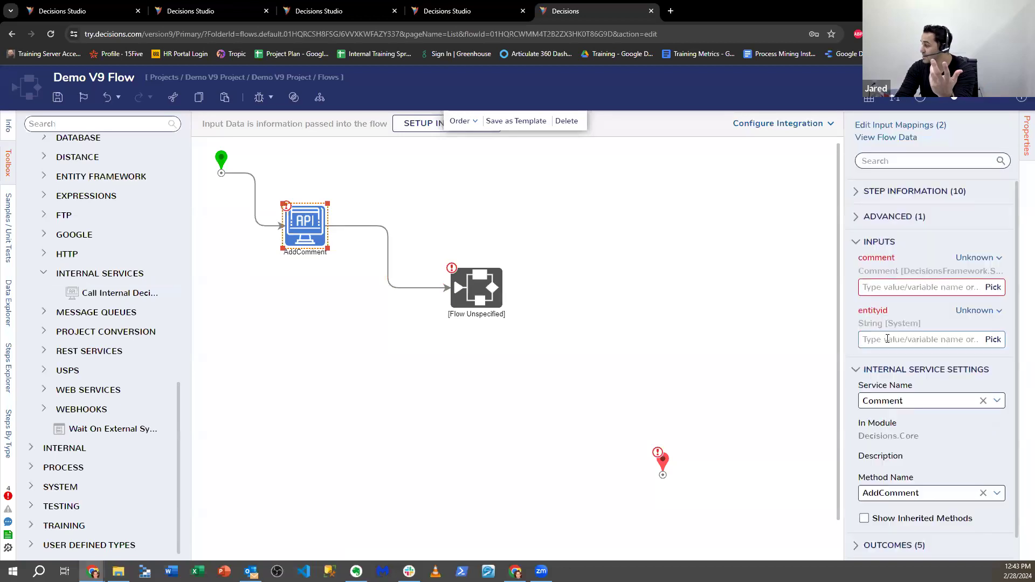
{"action": "scroll", "coordinate": [888, 339], "scroll_direction": "down", "scroll_amount": 1}
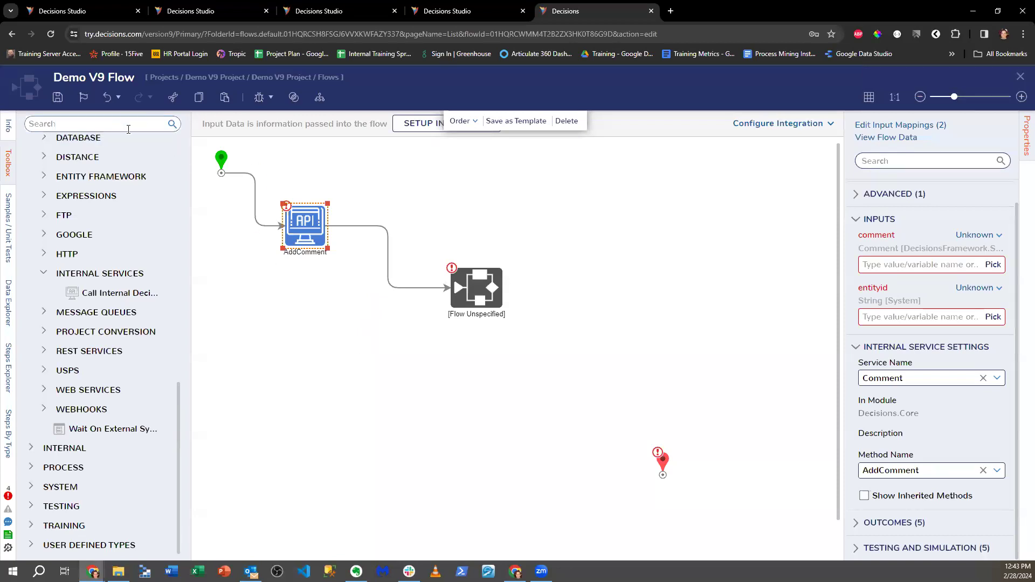
- Drop a second Call Internal Decisions Service step from the toolbox below AddComment
{"action": "left_click", "coordinate": [95, 125]}
{"action": "type", "text": "Call"}
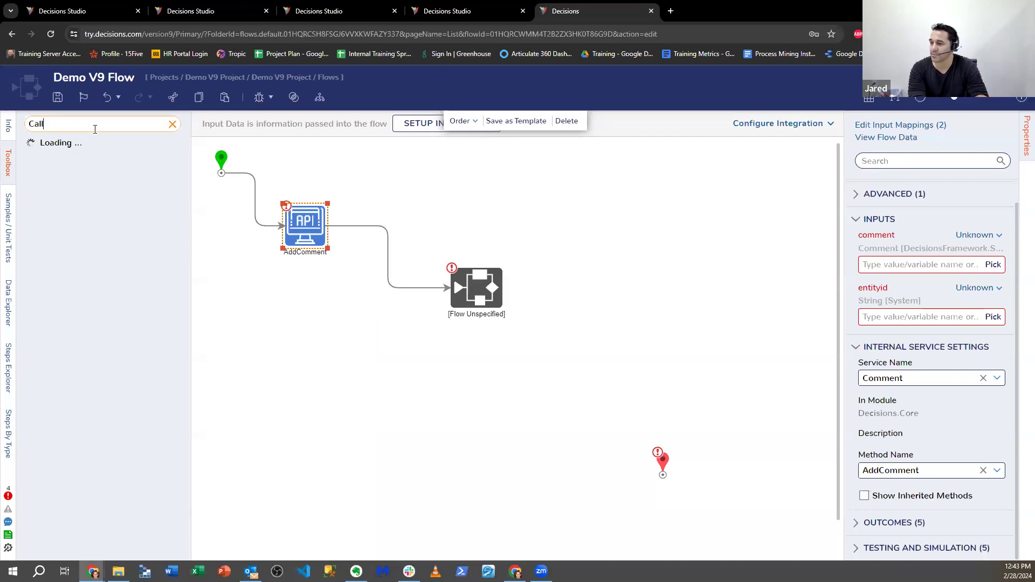
{"action": "left_click_drag", "start_coordinate": [102, 163], "coordinate": [300, 353]}
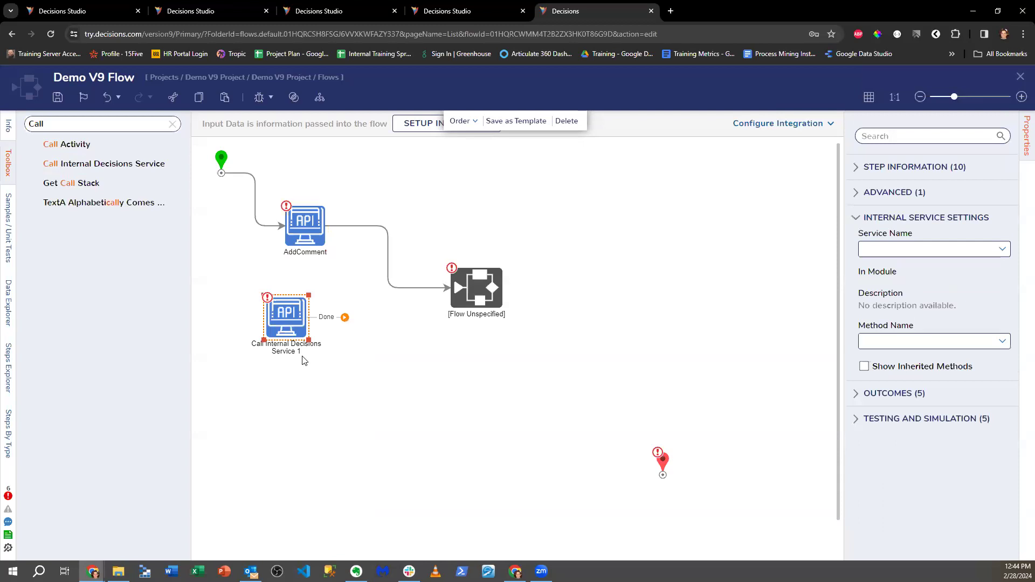
- Save Demo V9 Flow and close the flow designer
{"action": "left_click", "coordinate": [313, 233]}
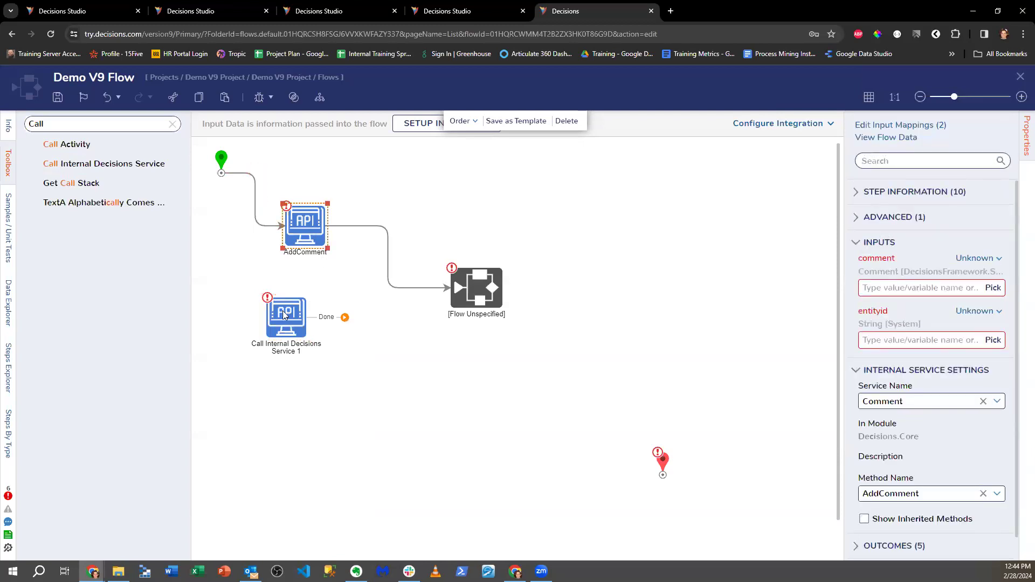
{"action": "left_click", "coordinate": [1020, 77]}
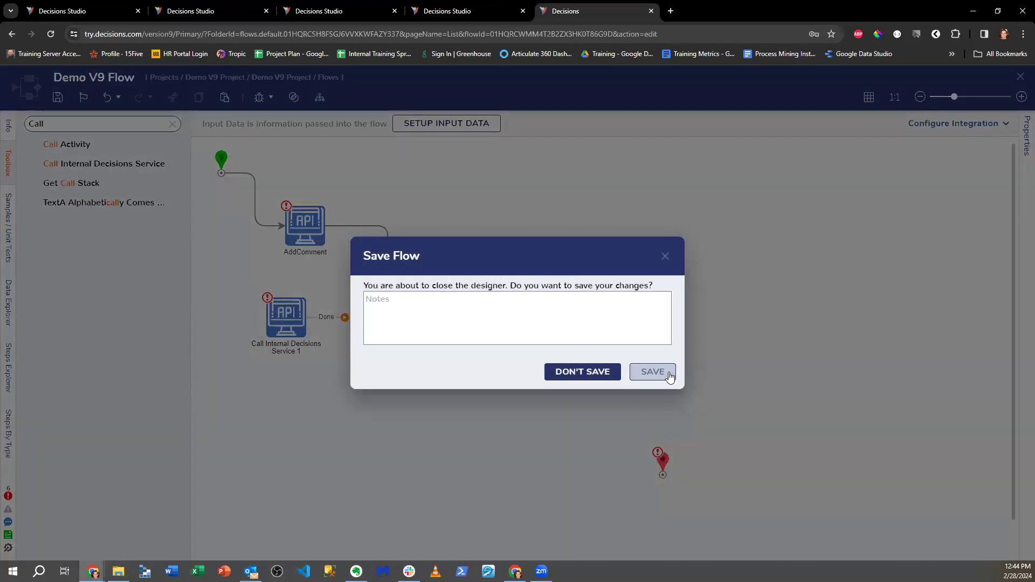
{"action": "left_click", "coordinate": [670, 377]}
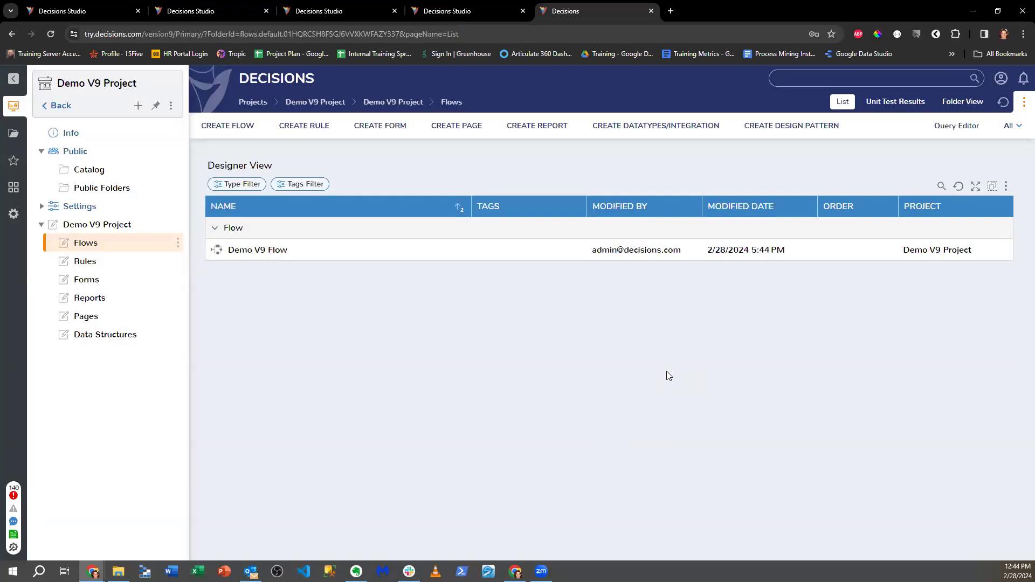
- Browse the Flows folder's context menu, then dismiss it without choosing an action
{"action": "right_click", "coordinate": [134, 240]}
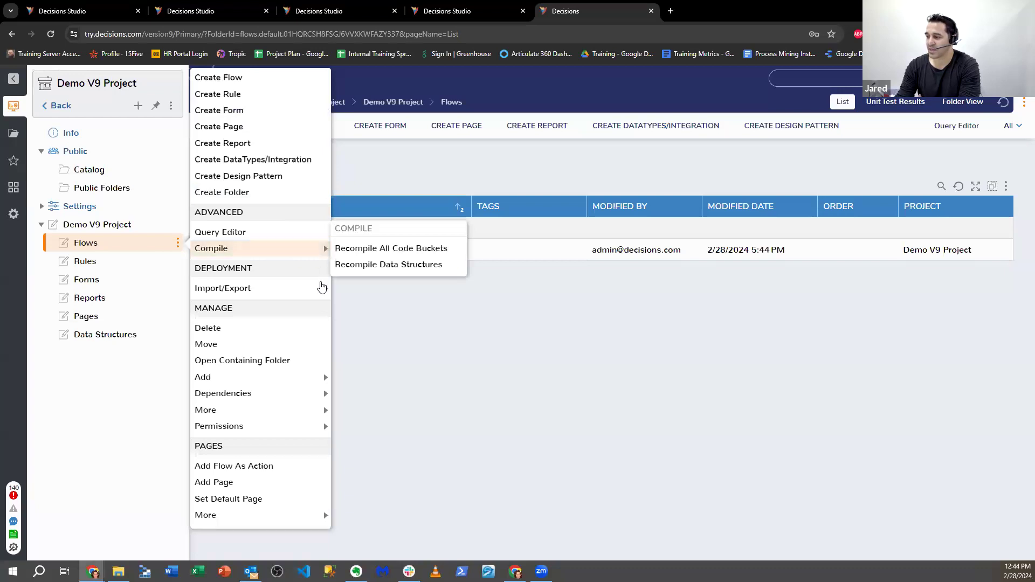
{"action": "mouse_move", "coordinate": [308, 379]}
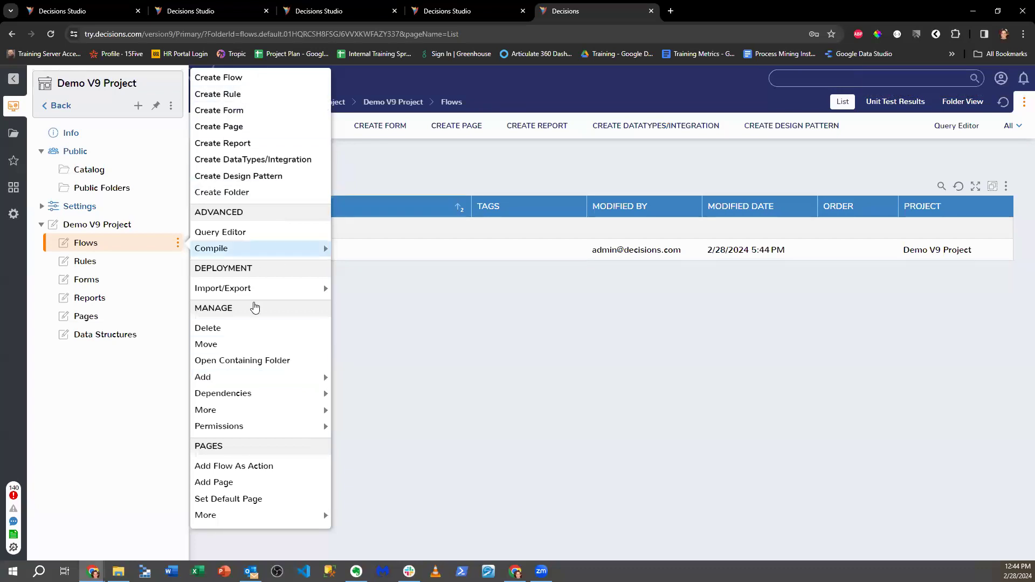
{"action": "mouse_move", "coordinate": [259, 519]}
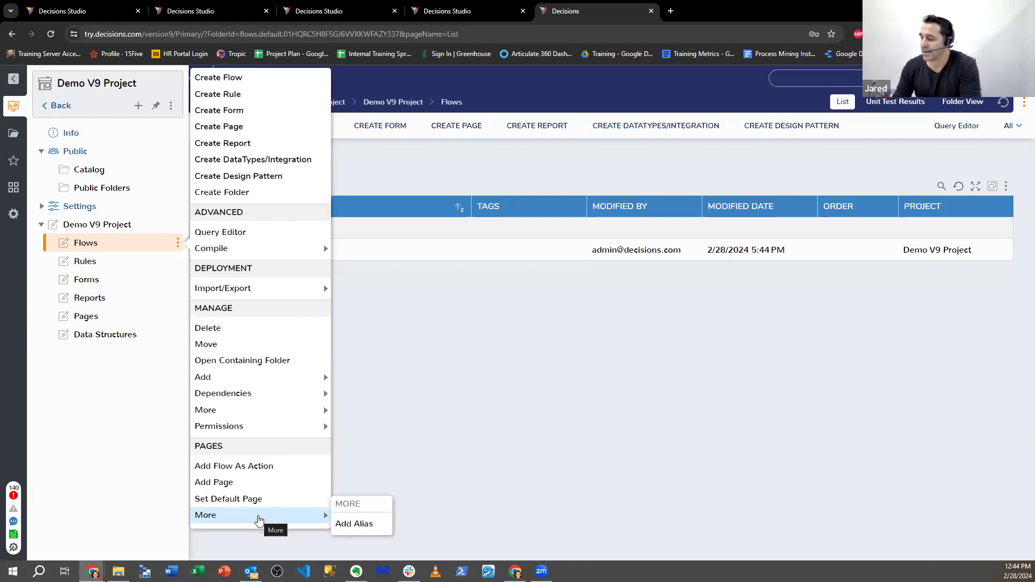
{"action": "mouse_move", "coordinate": [259, 303]}
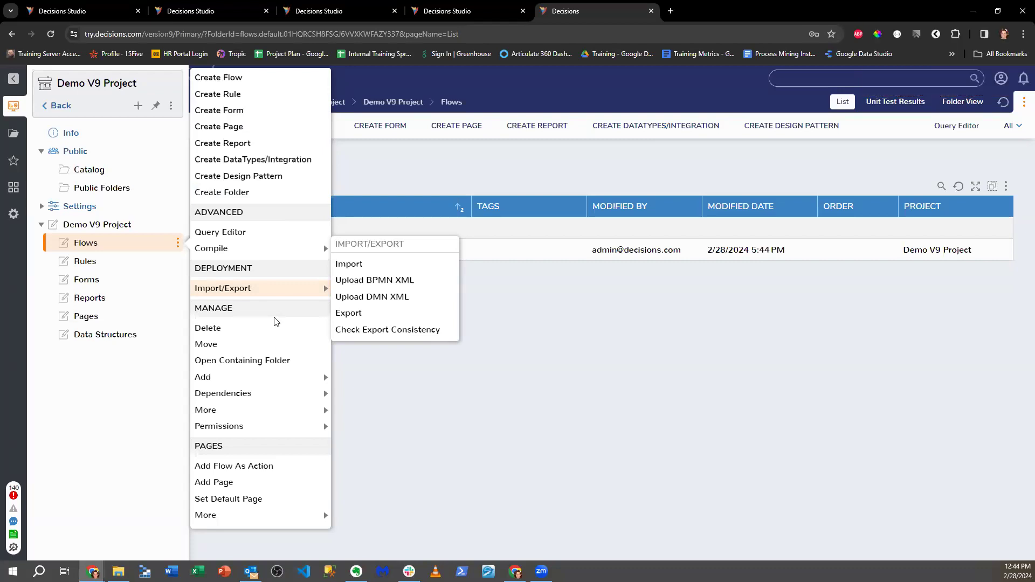
{"action": "left_click", "coordinate": [682, 309]}
- Log out of the online environment and close the Decisions login tab
{"action": "left_click", "coordinate": [1023, 79]}
{"action": "left_click", "coordinate": [922, 280]}
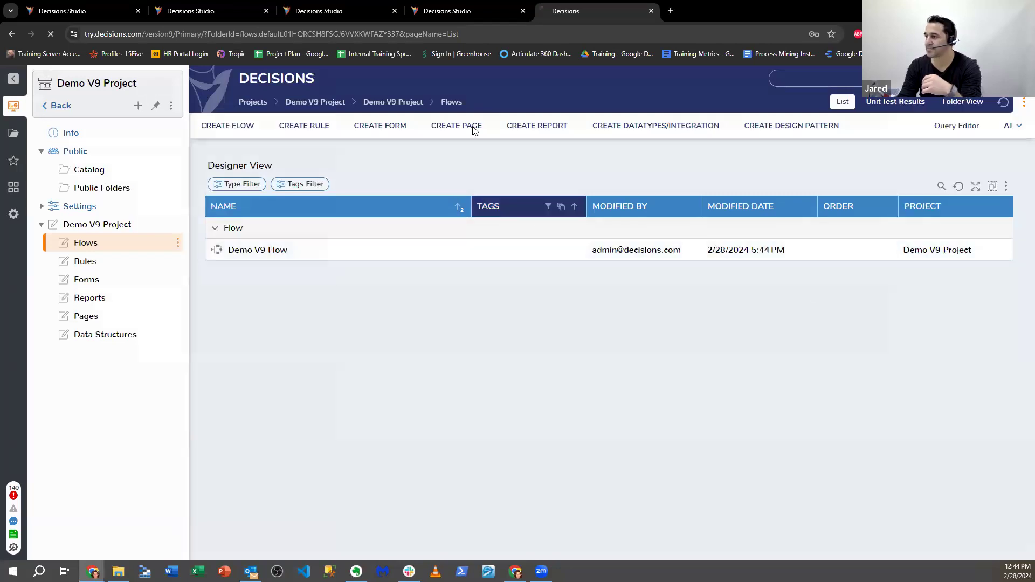
{"action": "left_click", "coordinate": [651, 11]}
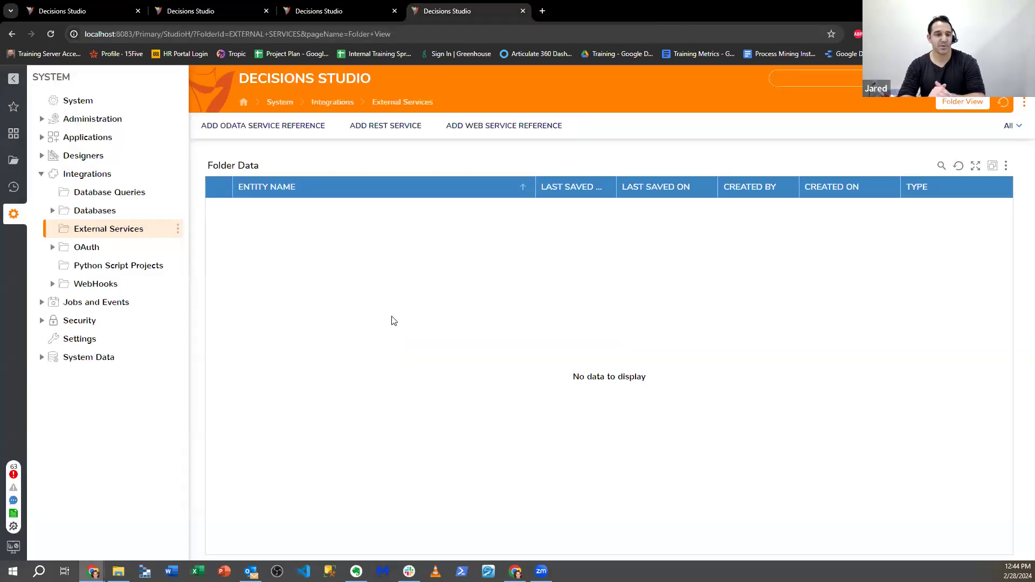